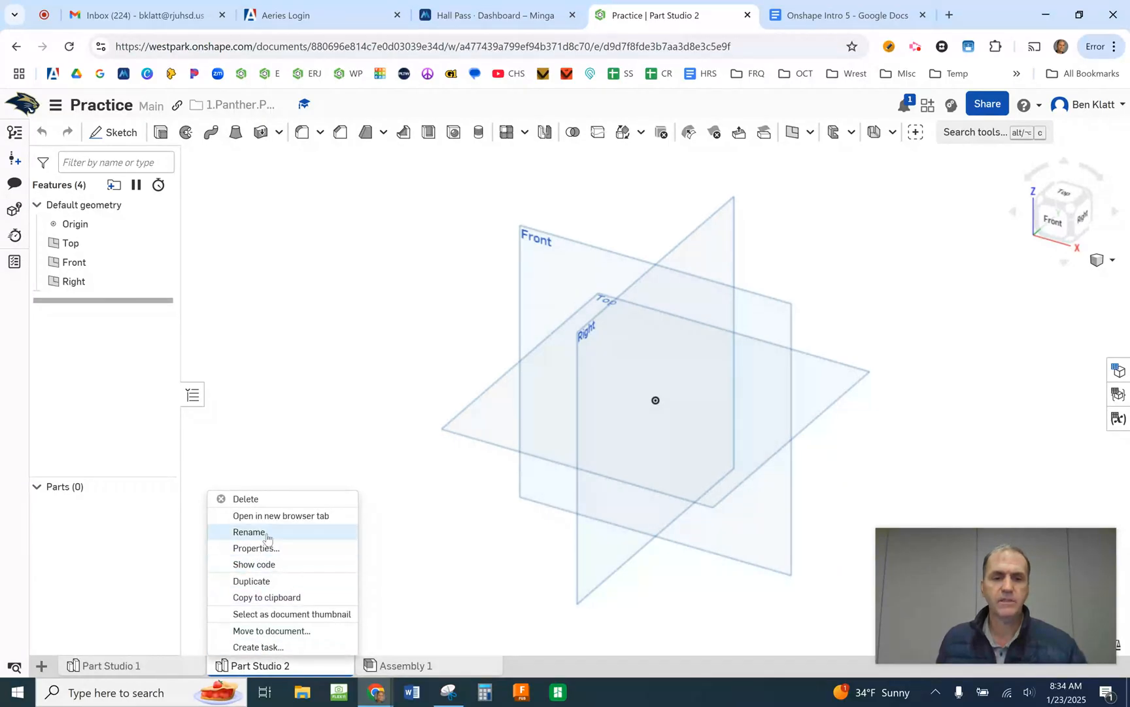
- Rename the Part Studio 2 tab as "Coffee Cup"
click(267, 533)
text(C)
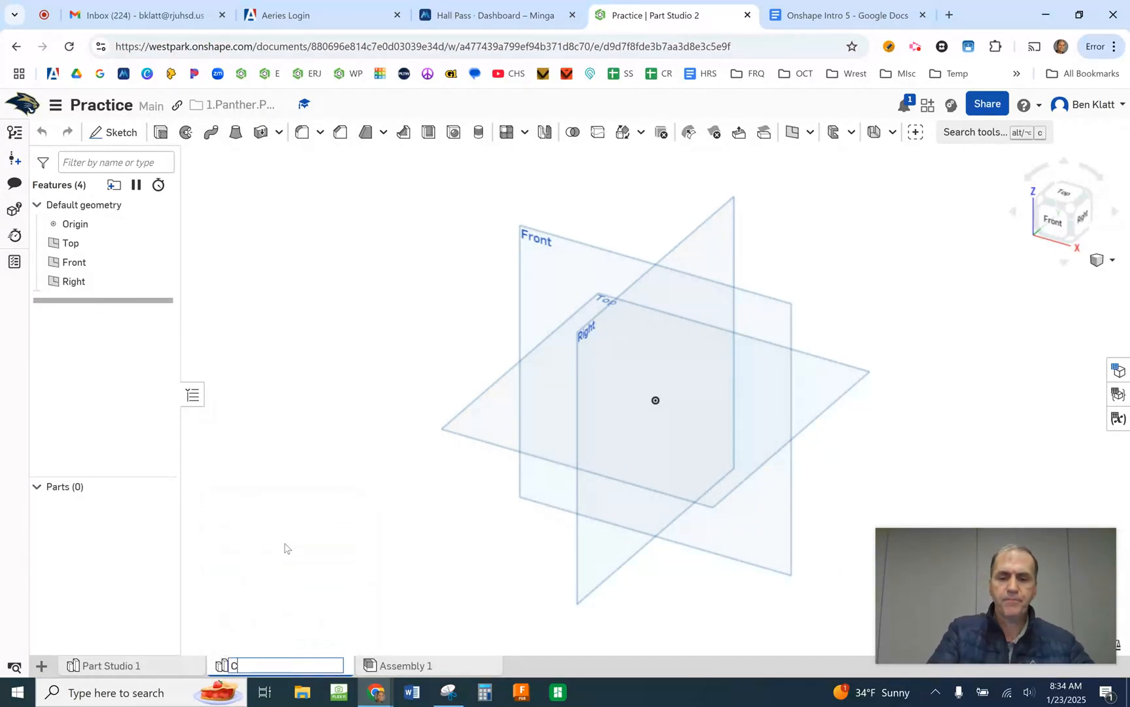
text(offee)
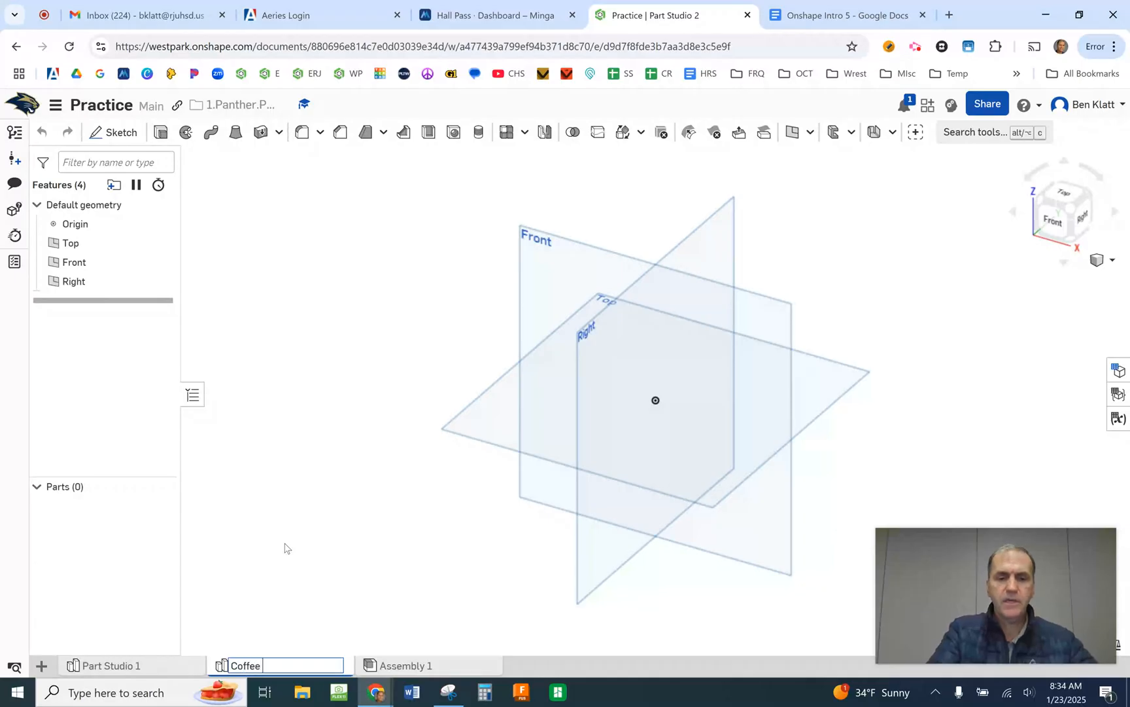
text( Cup)
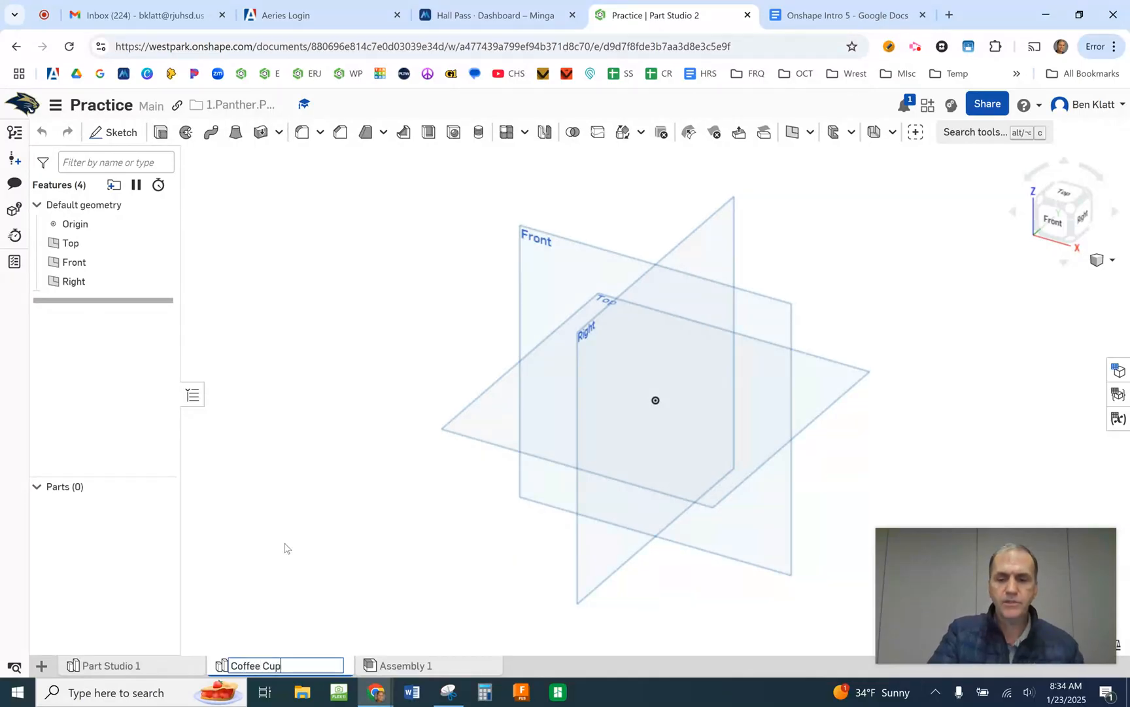
key(Return)
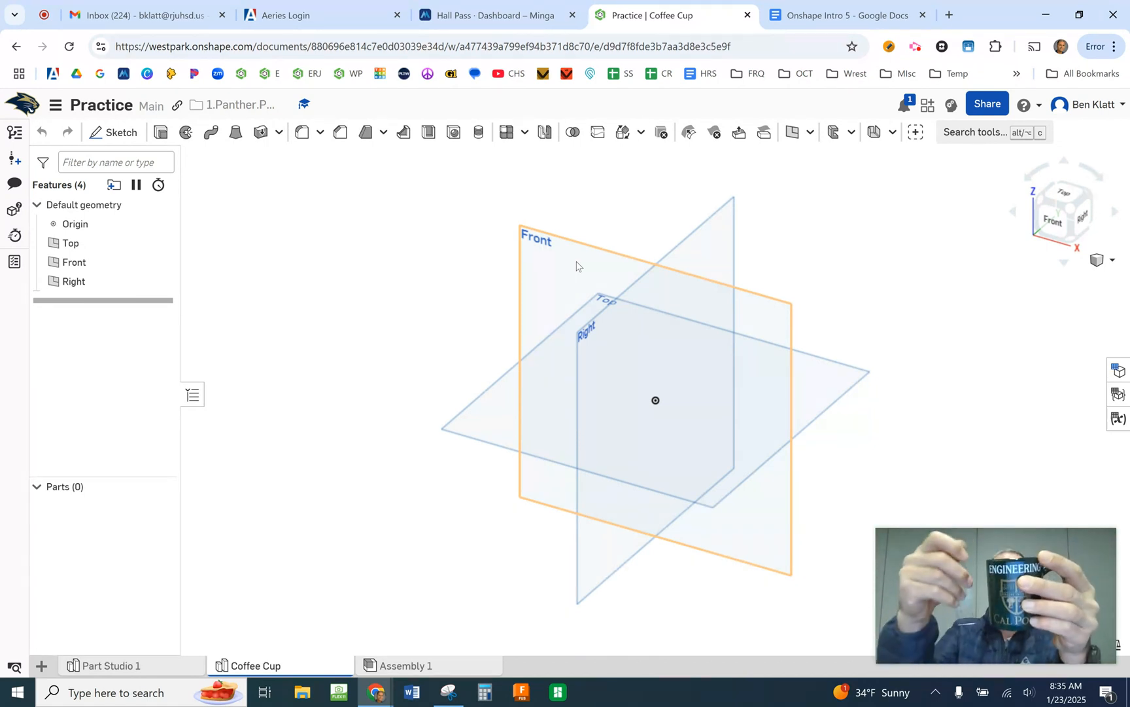
- Create a new sketch on the Front plane and hide the default planes
click(98, 133)
click(565, 262)
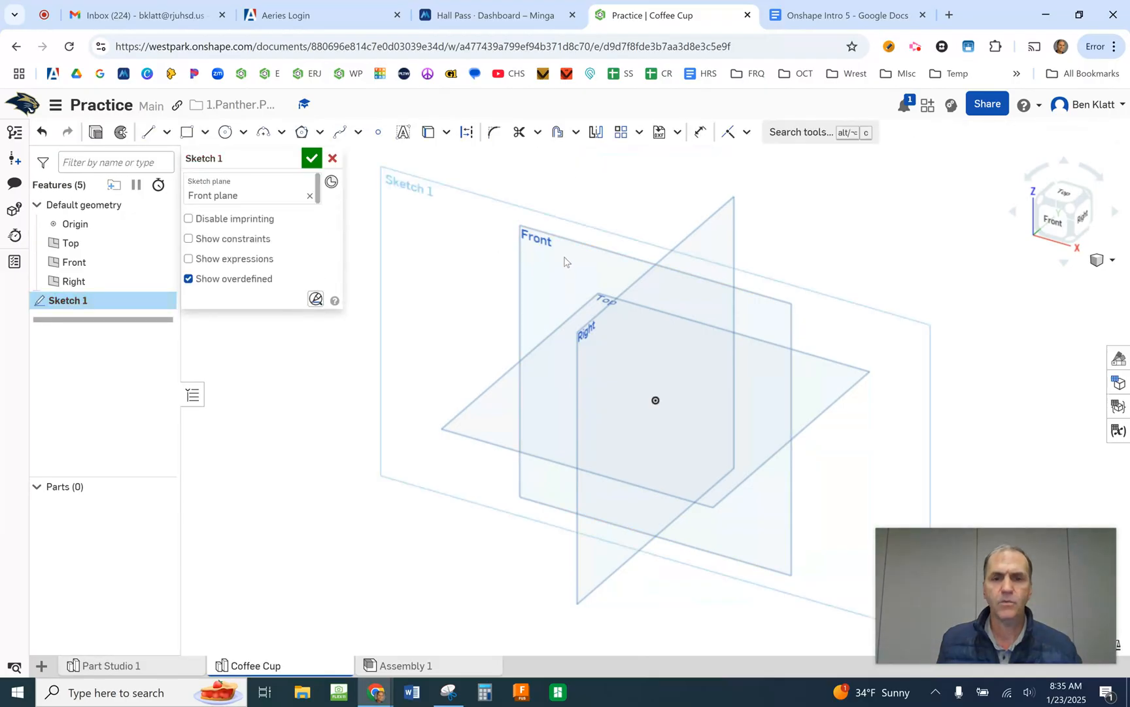
key(p)
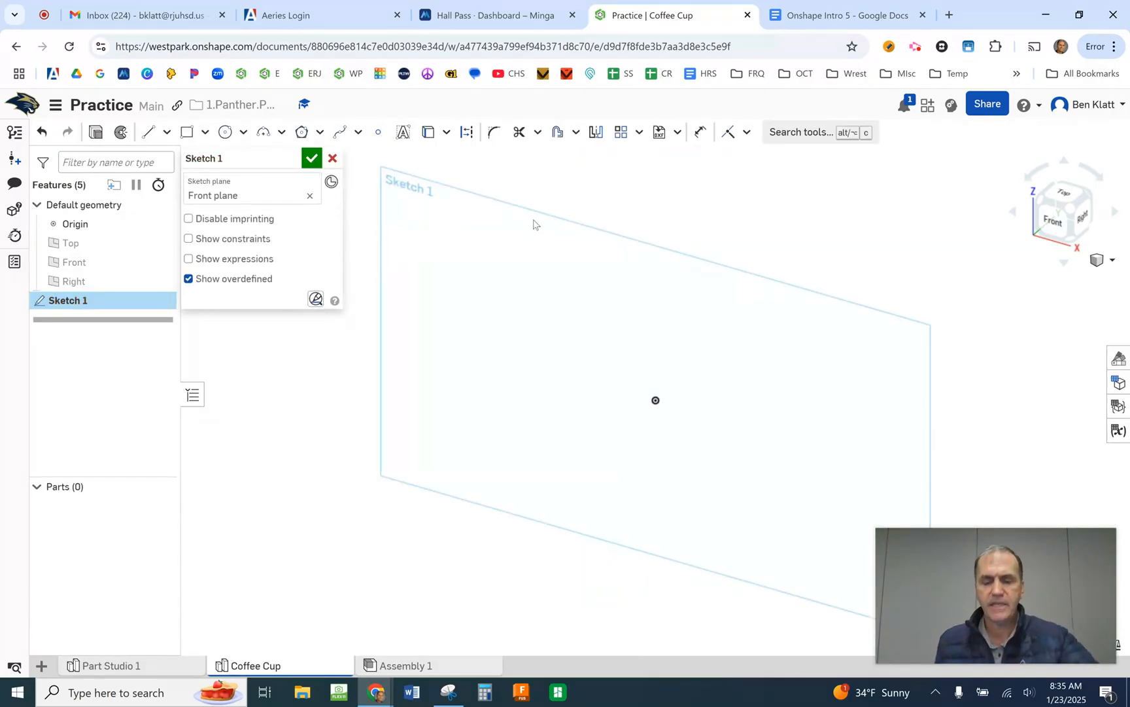
key(n)
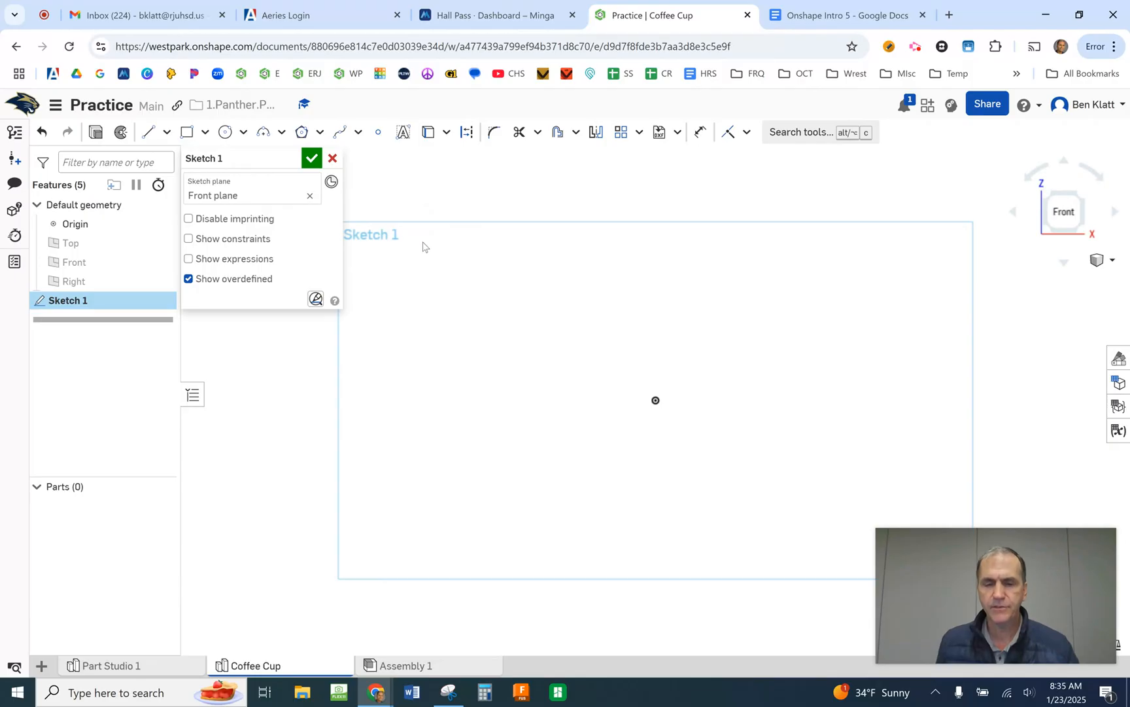
- Sketch a corner rectangle about 1.21 in wide and 0.33 in high, extending up and right from the origin
click(186, 132)
scroll(657, 396, up, 3)
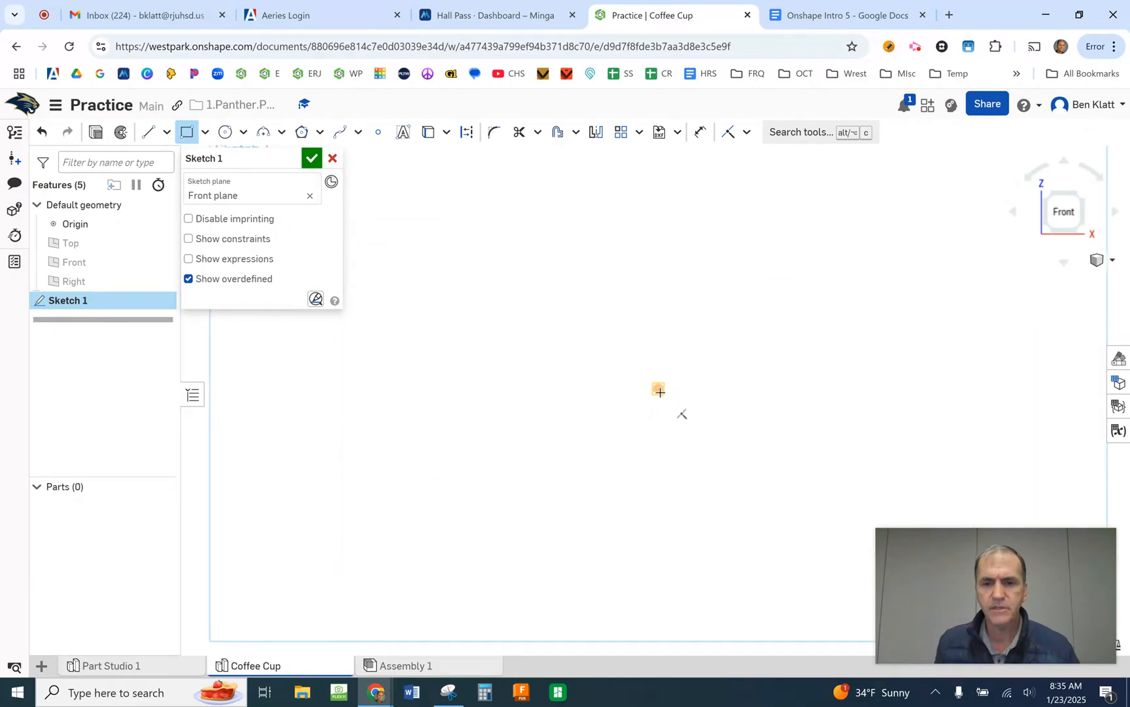
click(657, 387)
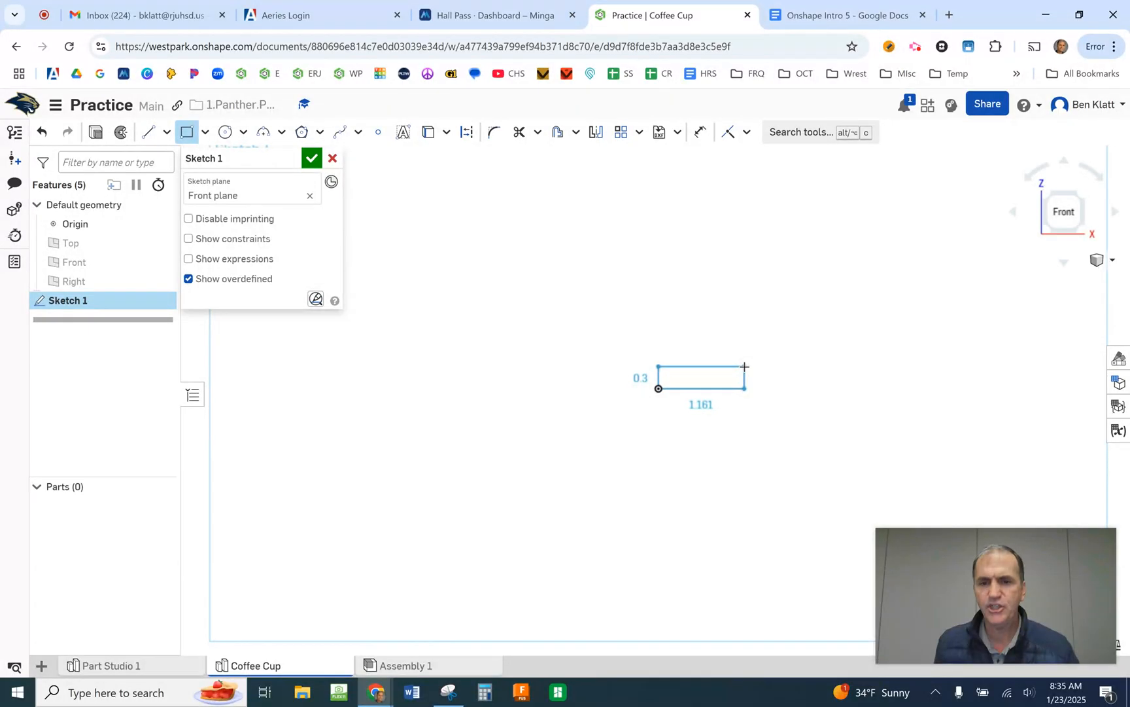
click(748, 364)
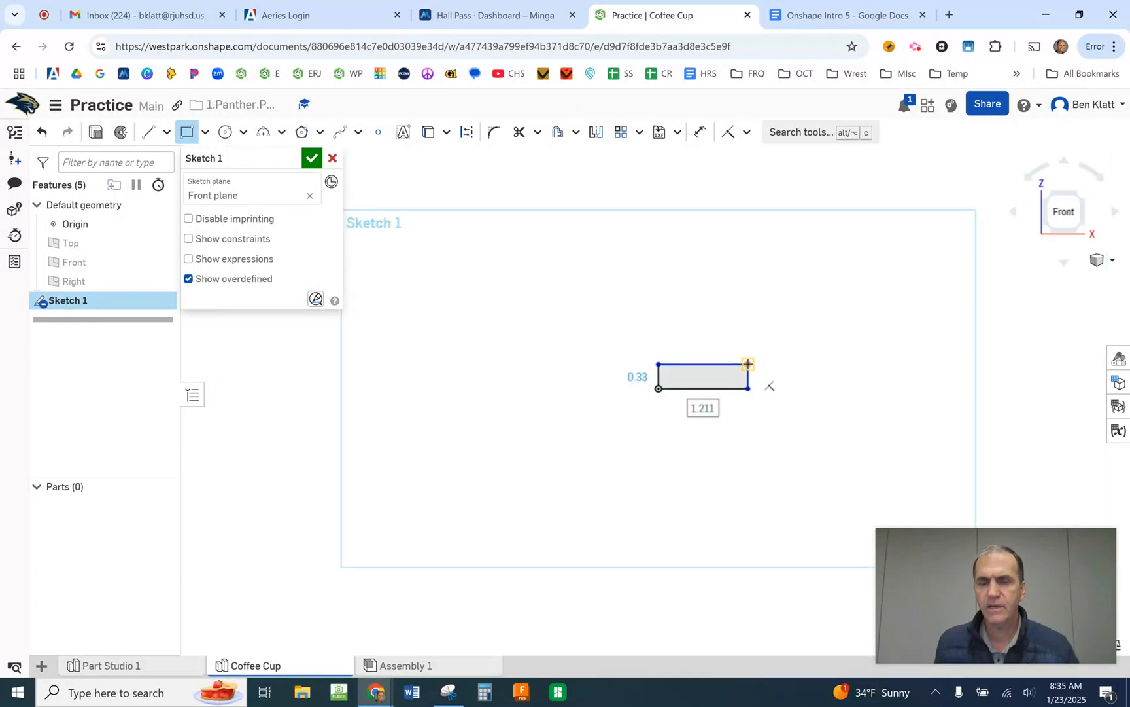
scroll(737, 407, up, 2)
scroll(737, 406, up, 3)
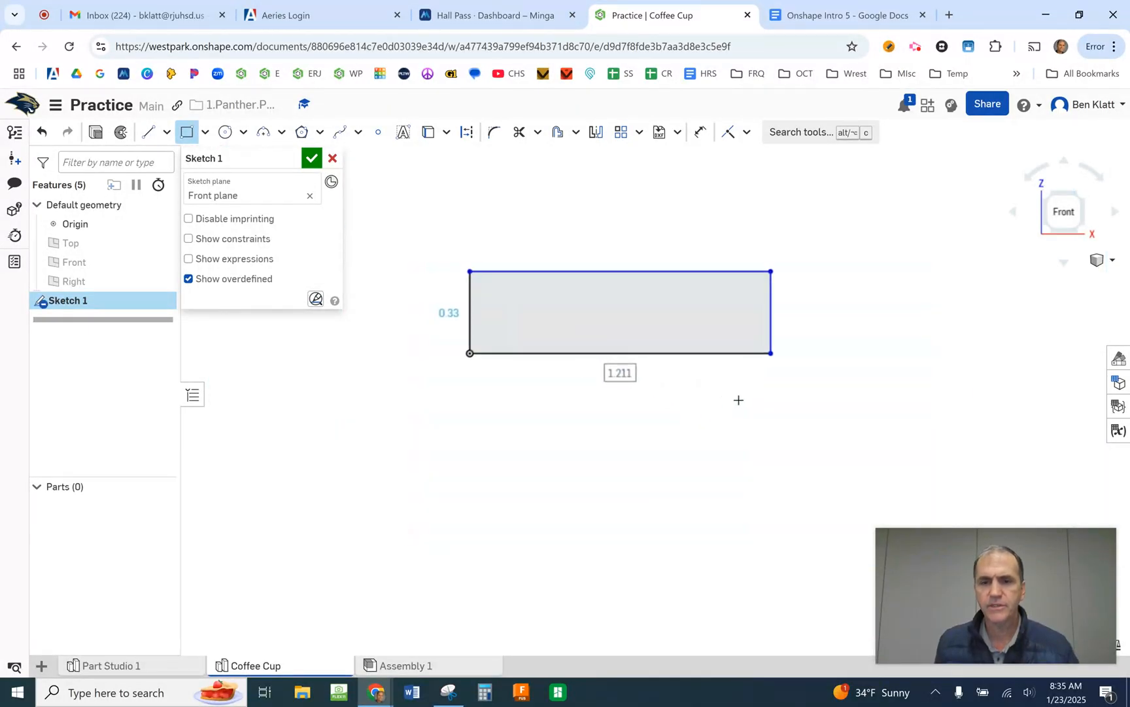
scroll(737, 400, down, 2)
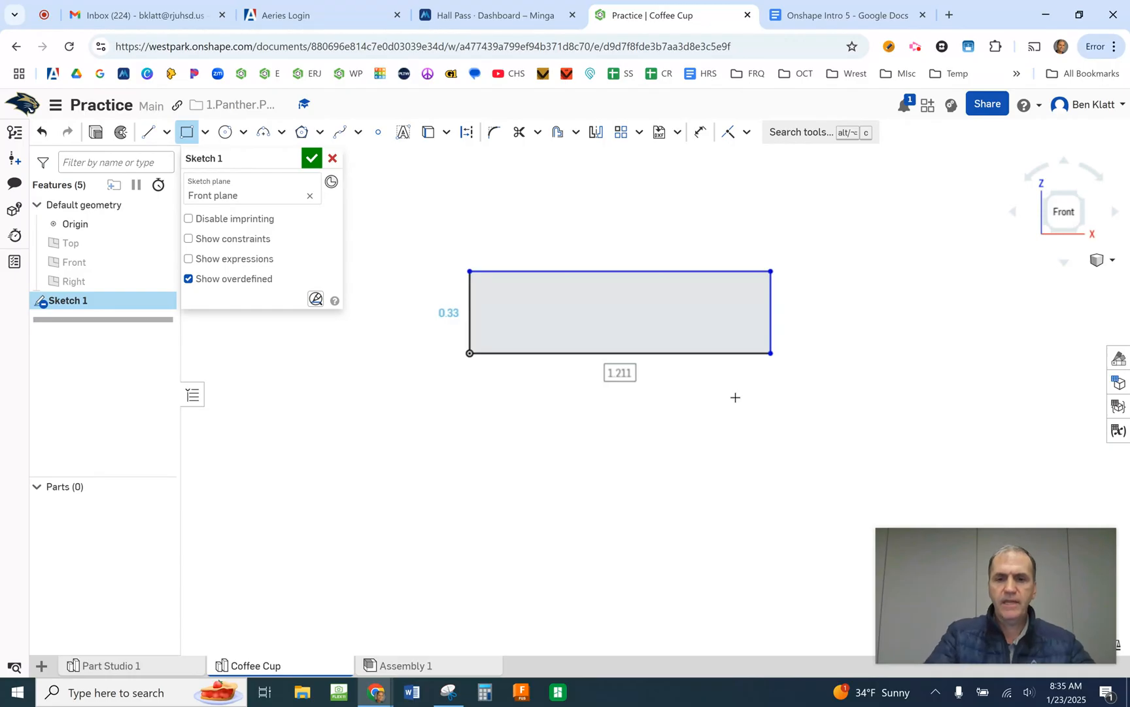
double_click(617, 373)
text(1)
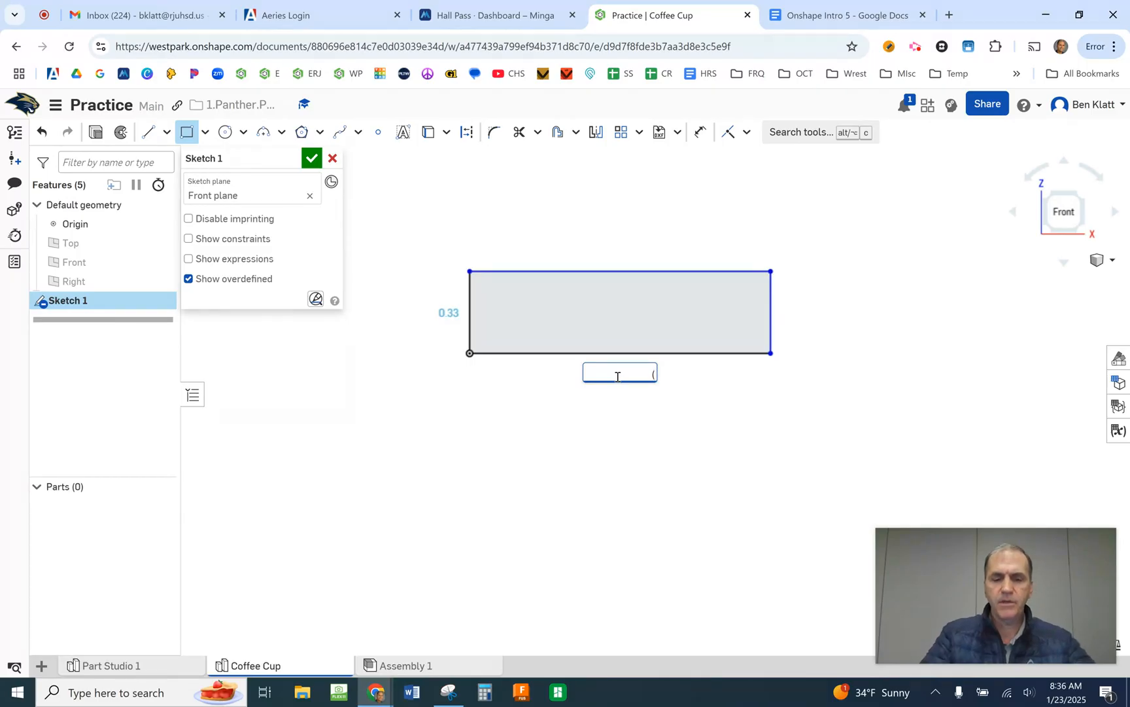
text())
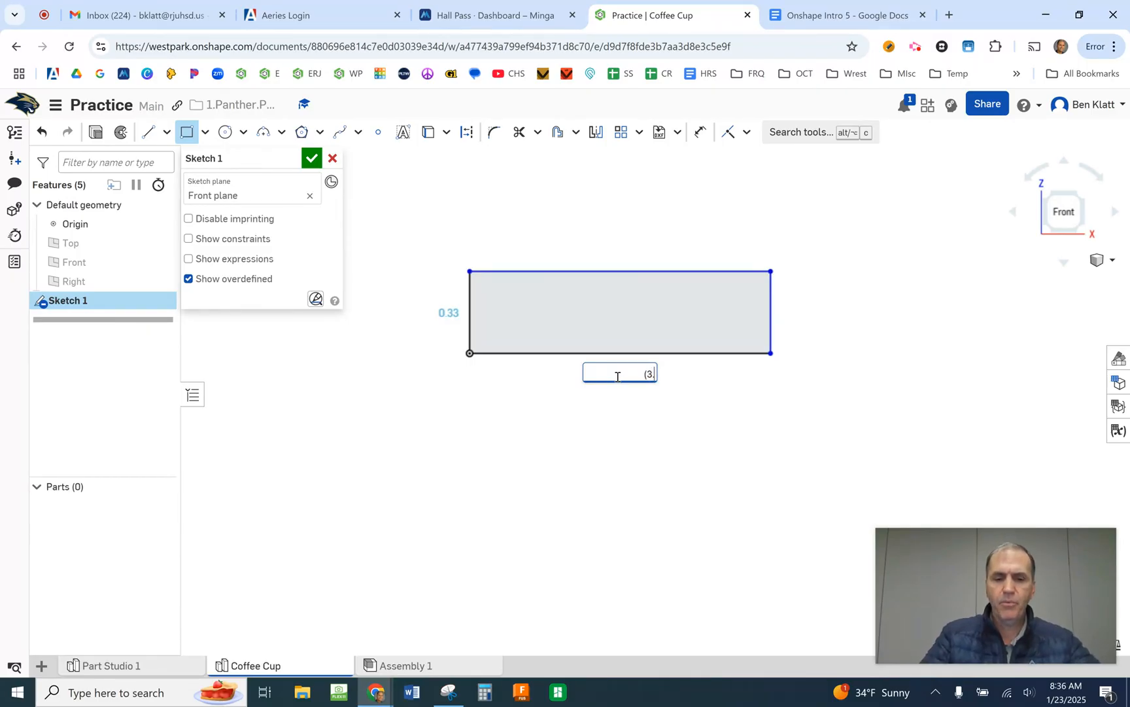
text(24)
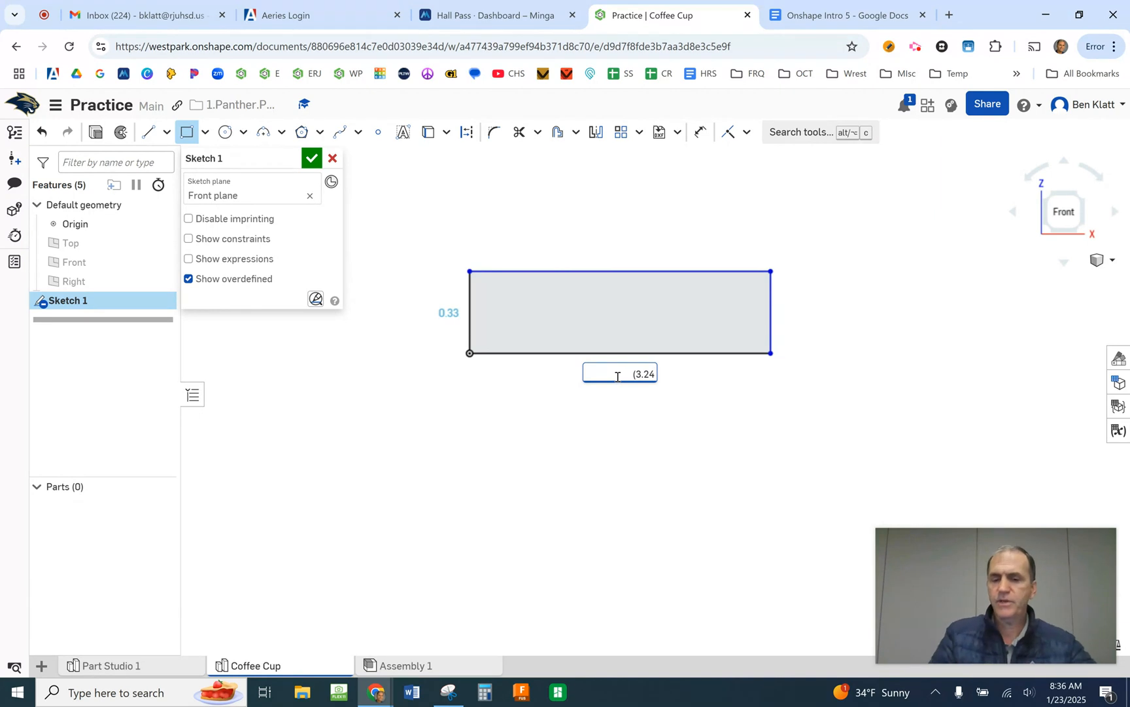
key(BackSpace)
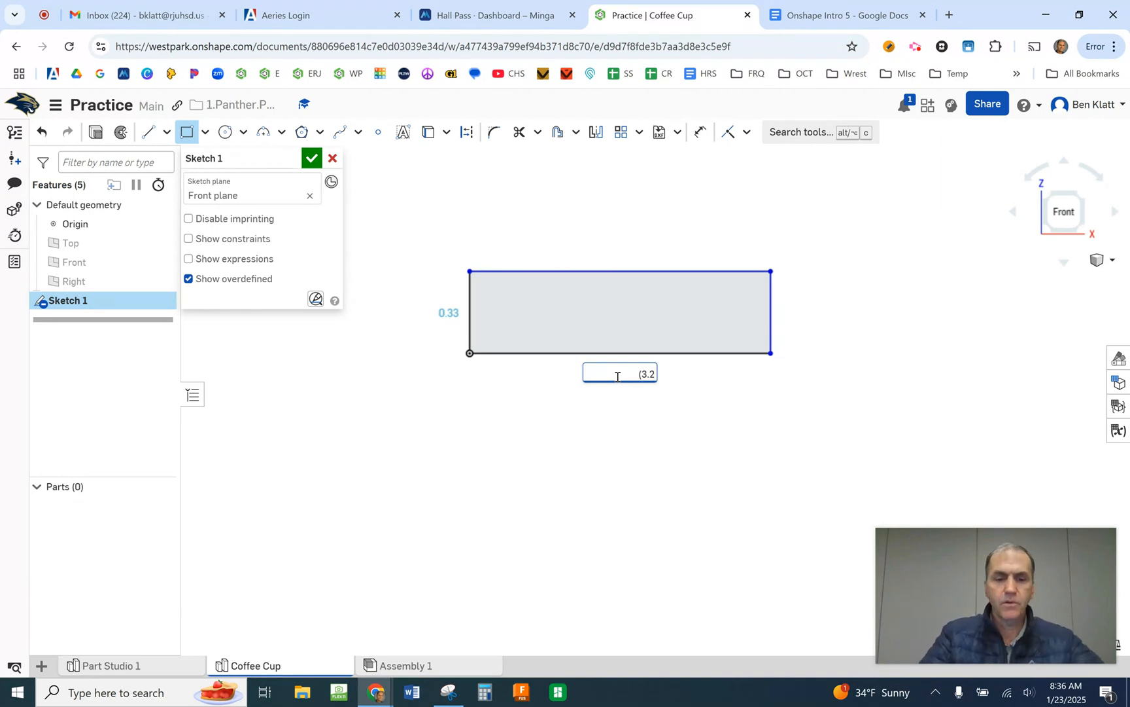
click(275, 632)
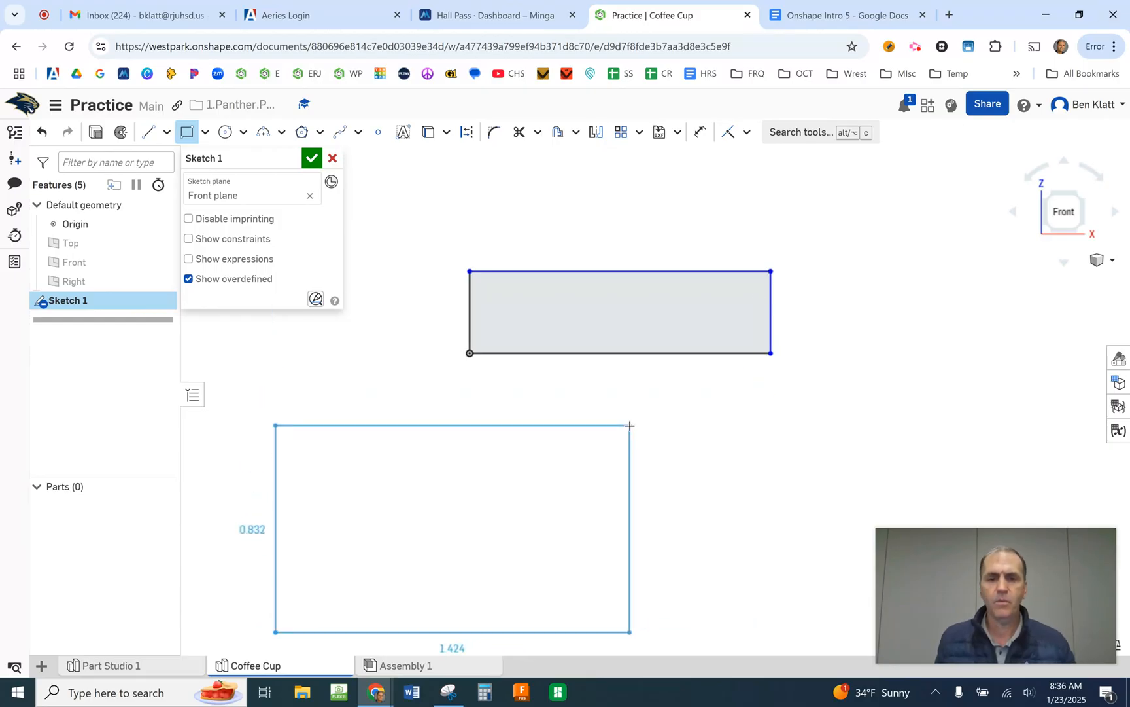
key(Escape)
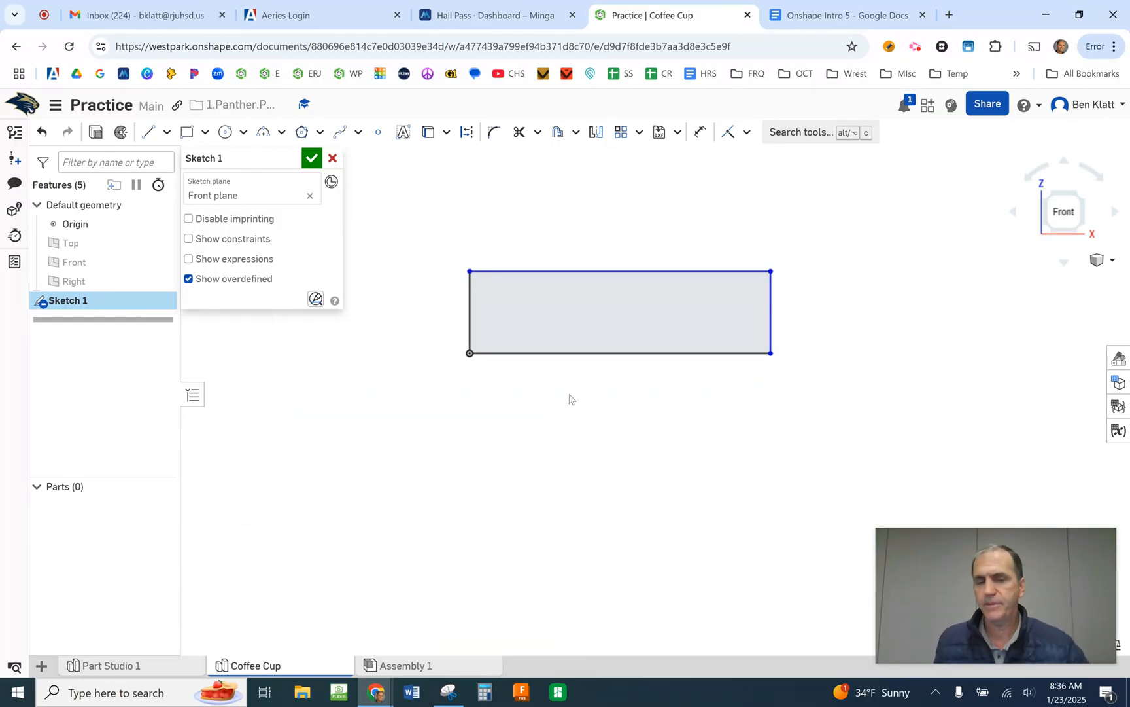
- Dimension the rectangle's bottom edge with the expression 3.25/2 in
click(697, 134)
click(624, 353)
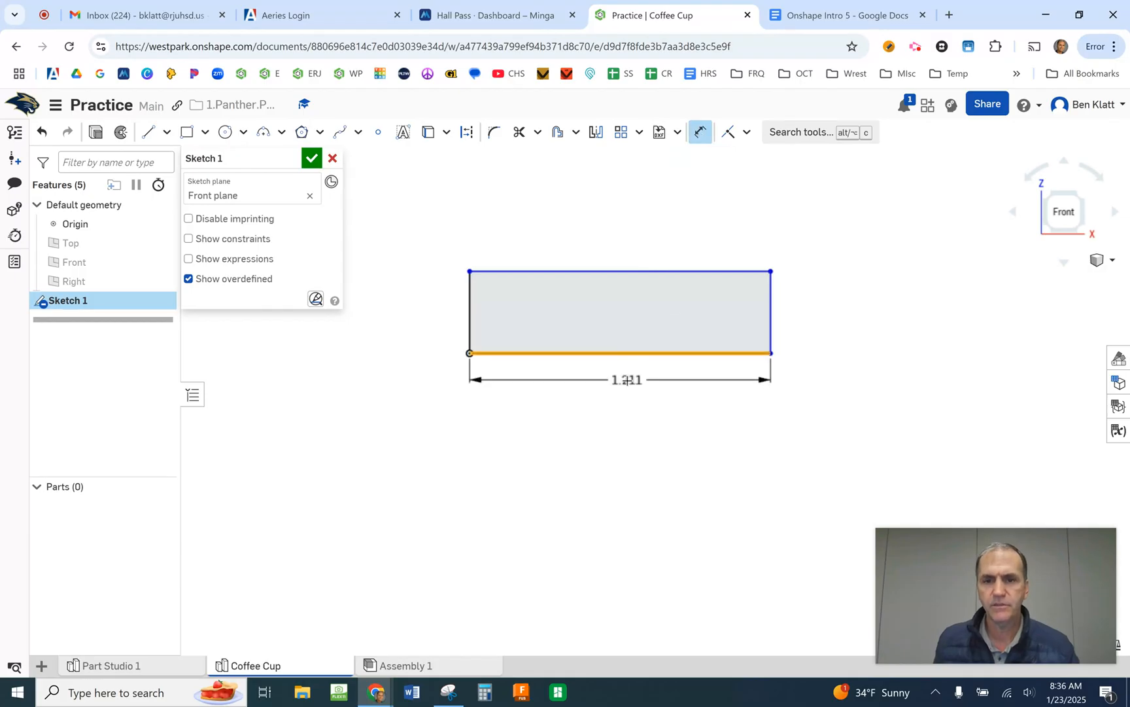
click(607, 399)
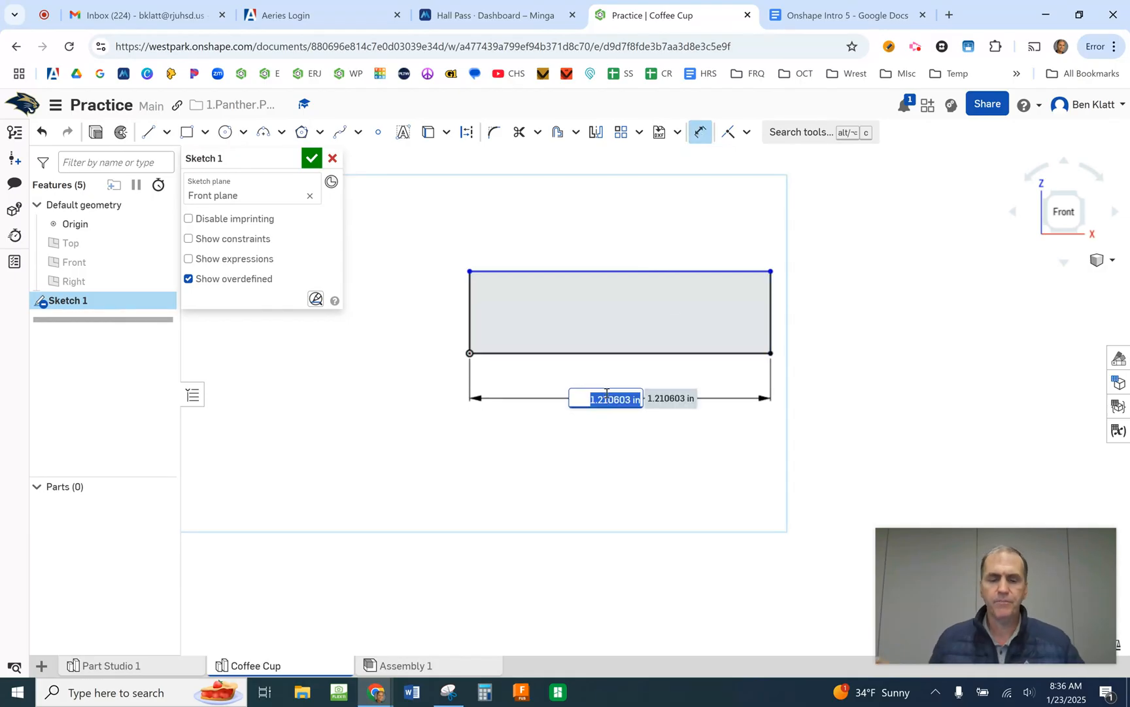
key(BackSpace)
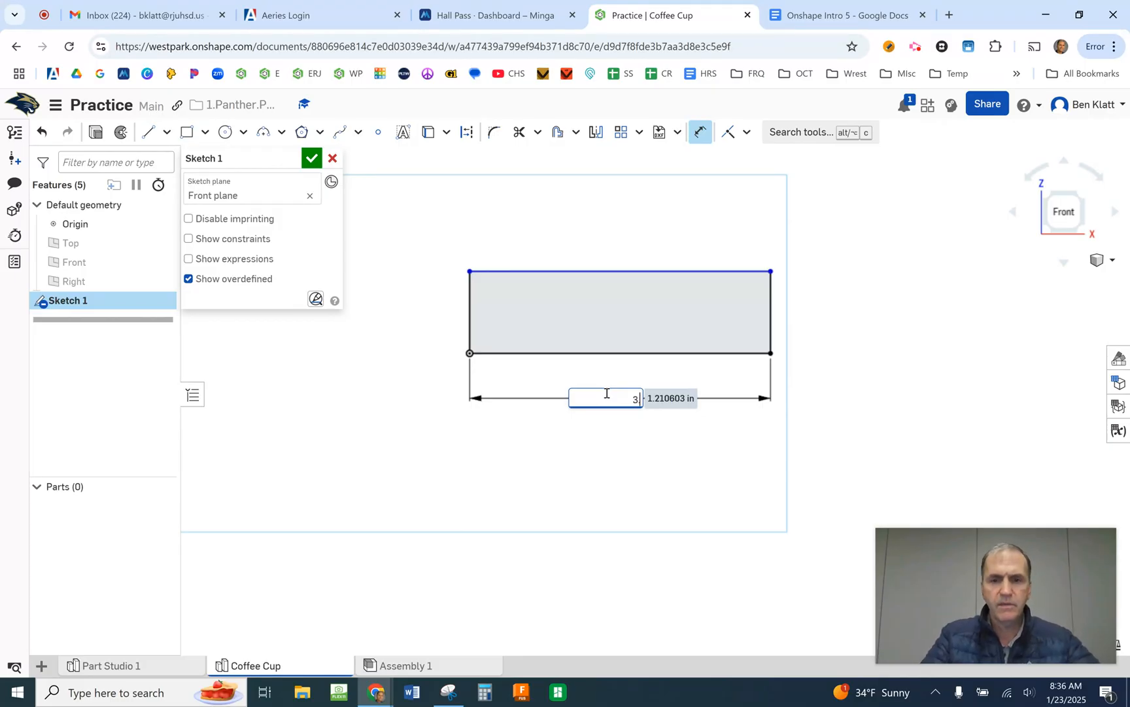
text(25/2)
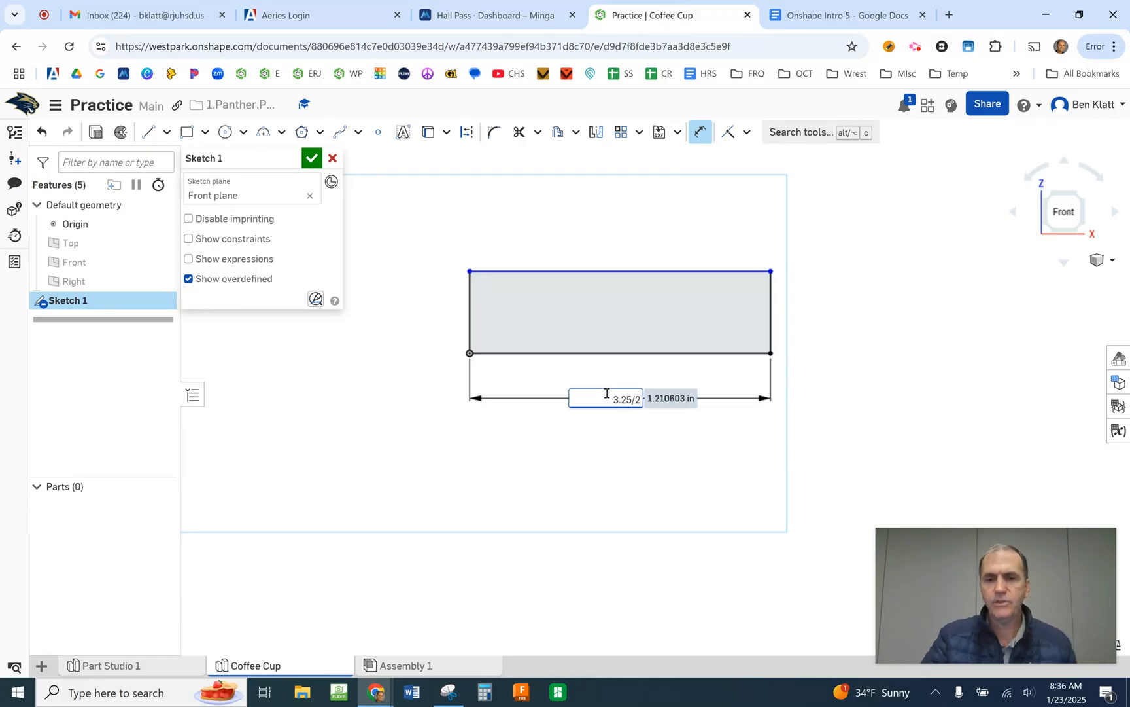
key(Escape)
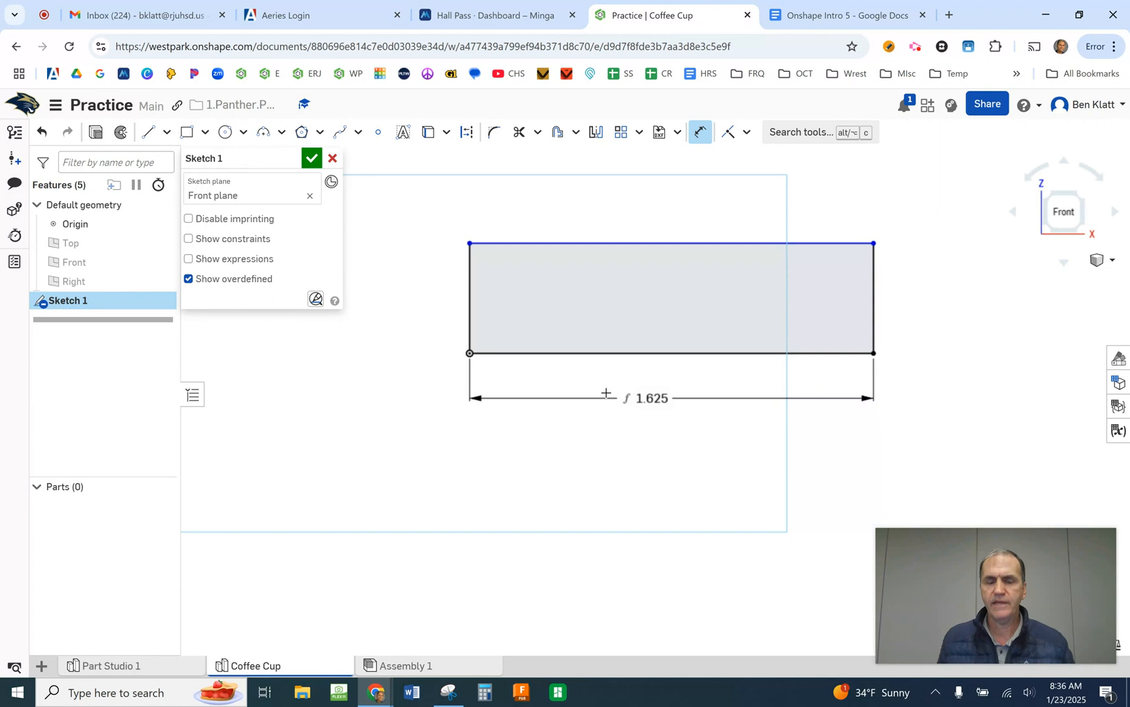
- Dimension the rectangle's left edge to 0.15 in and move that dimension farther out from the profile
click(466, 298)
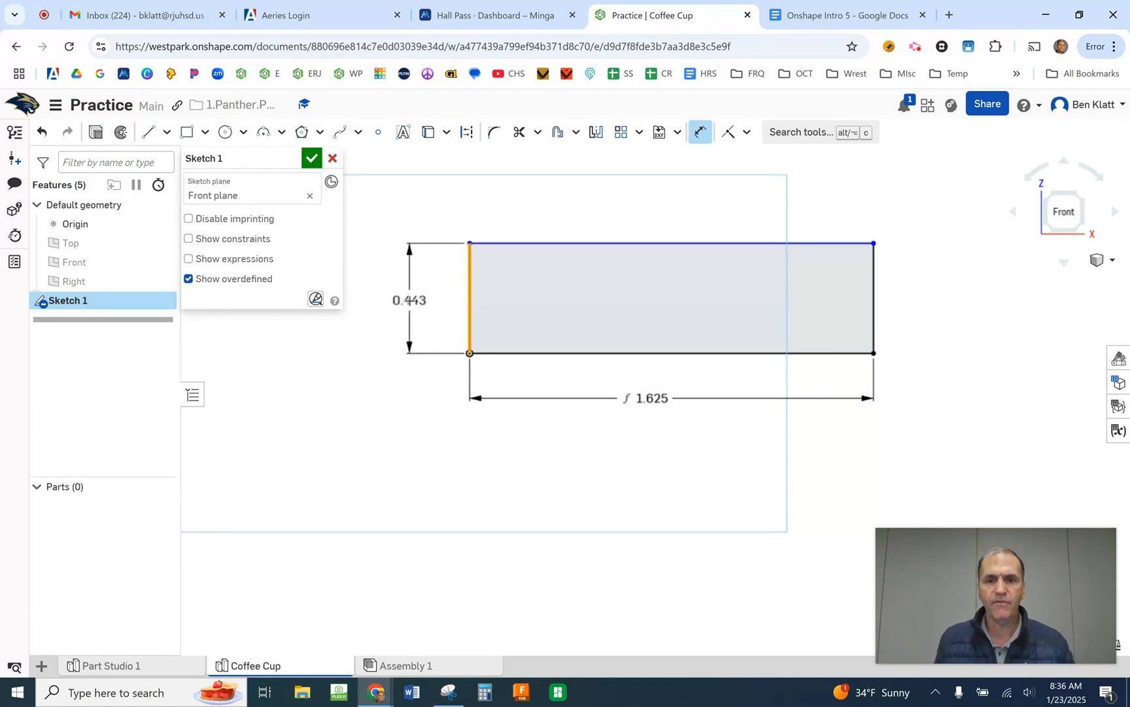
click(374, 299)
key(BackSpace)
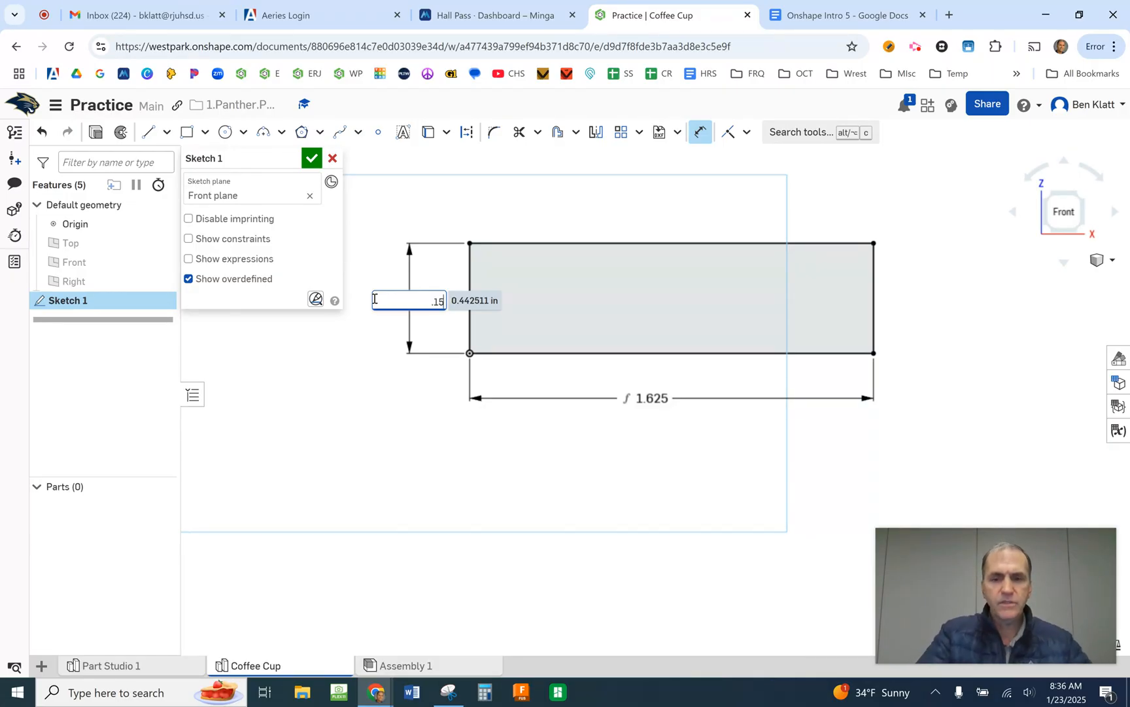
key(Return)
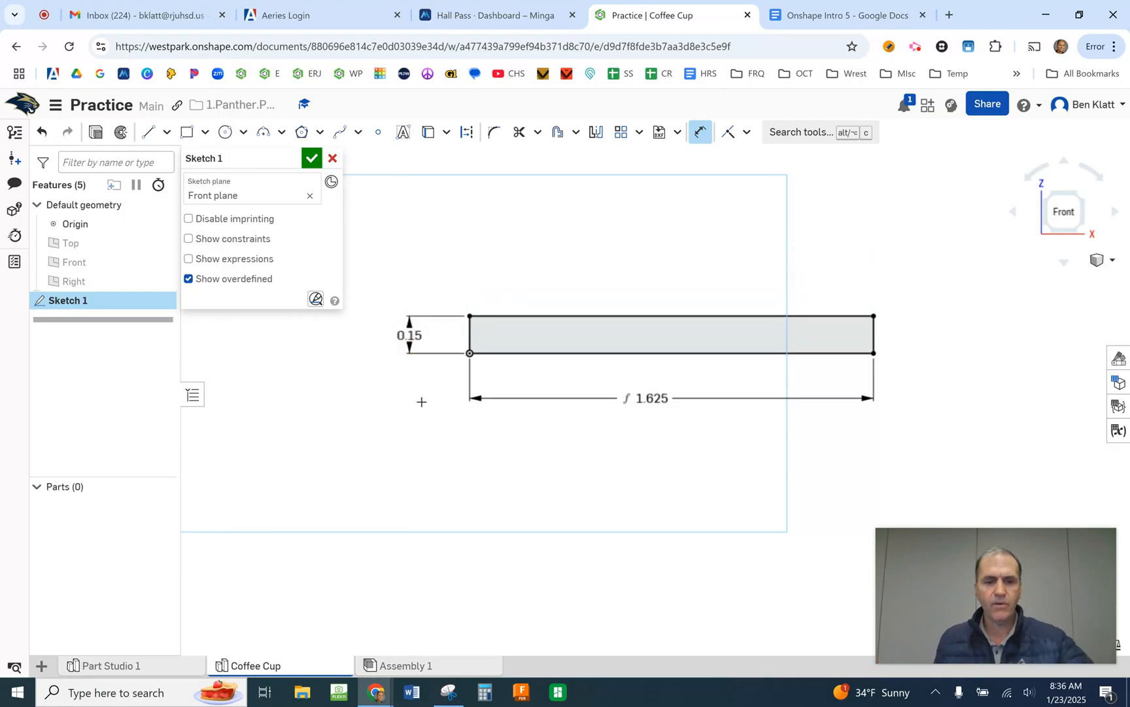
key(Escape)
drag(433, 340, 384, 337)
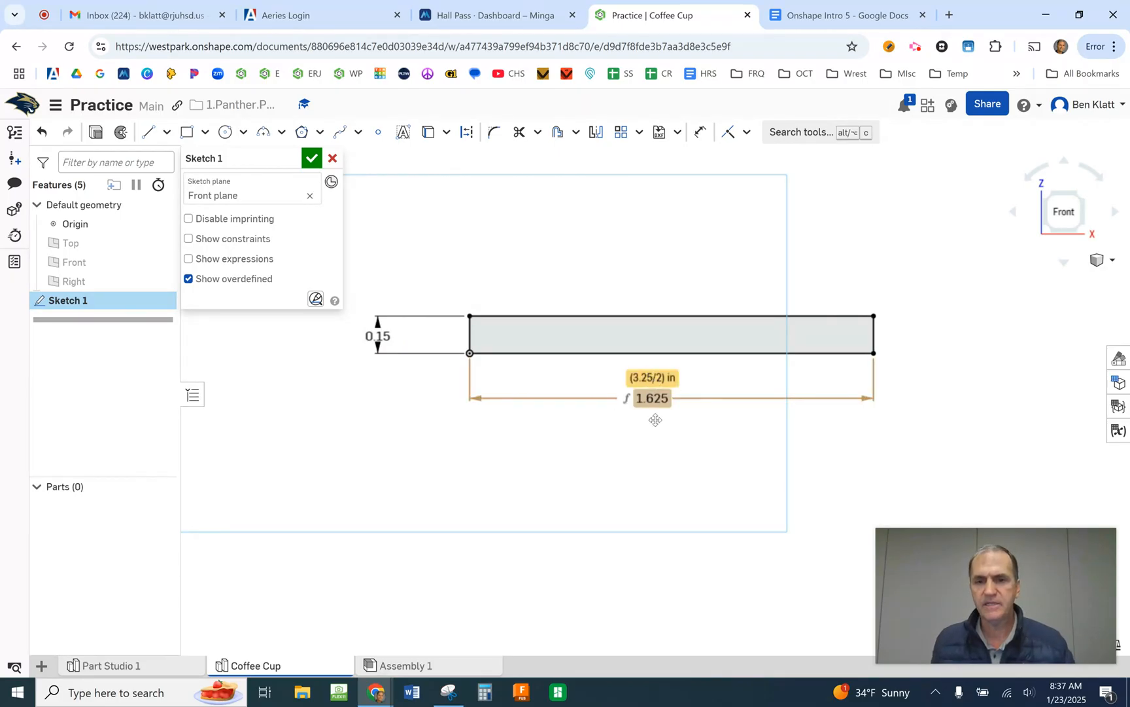
- Sketch an upright rectangle about 2.76 in tall from the base rectangle's upper-right corner, extending up and inward, and set its width to 0.15 in
mouse_move(703, 489)
middle_down()
mouse_move(651, 490)
mouse_move(656, 545)
mouse_move(648, 540)
middle_up()
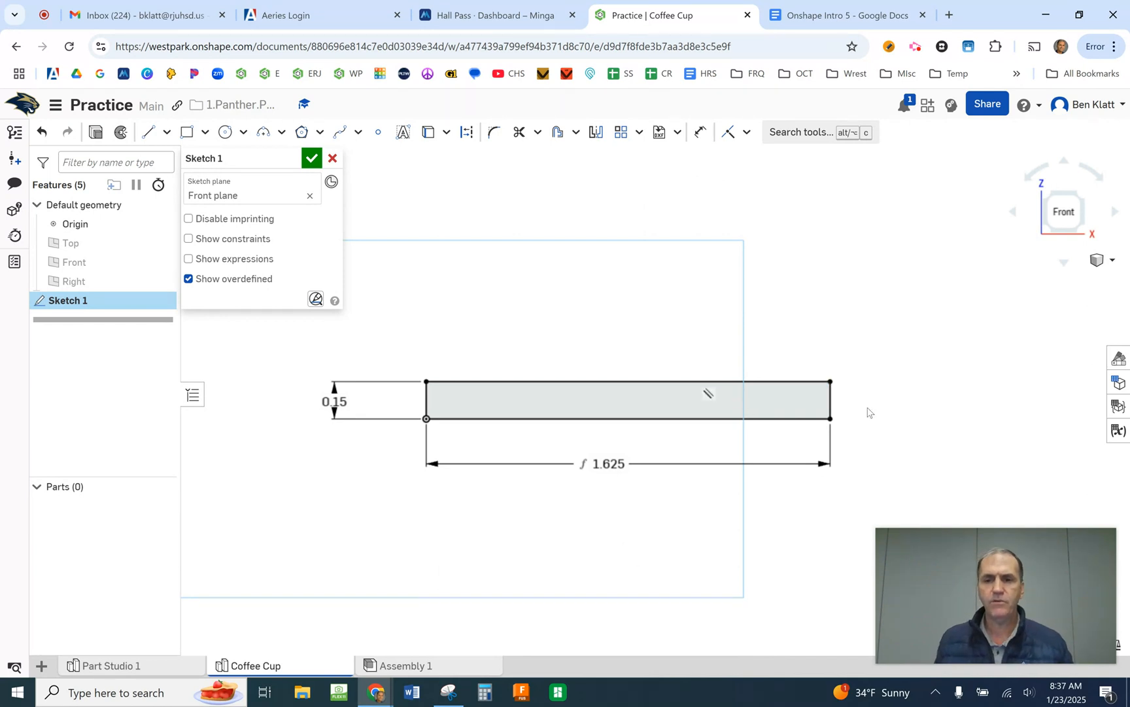
scroll(865, 419, down, 3)
scroll(869, 419, down, 2)
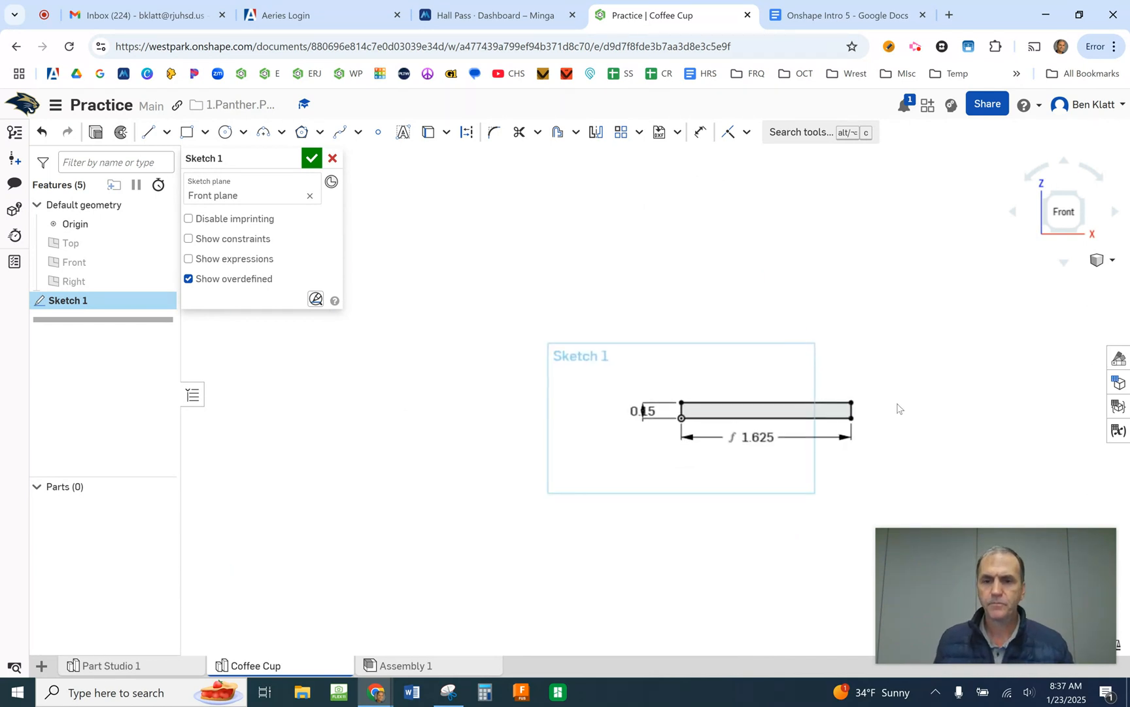
middle_drag(901, 399, 739, 513)
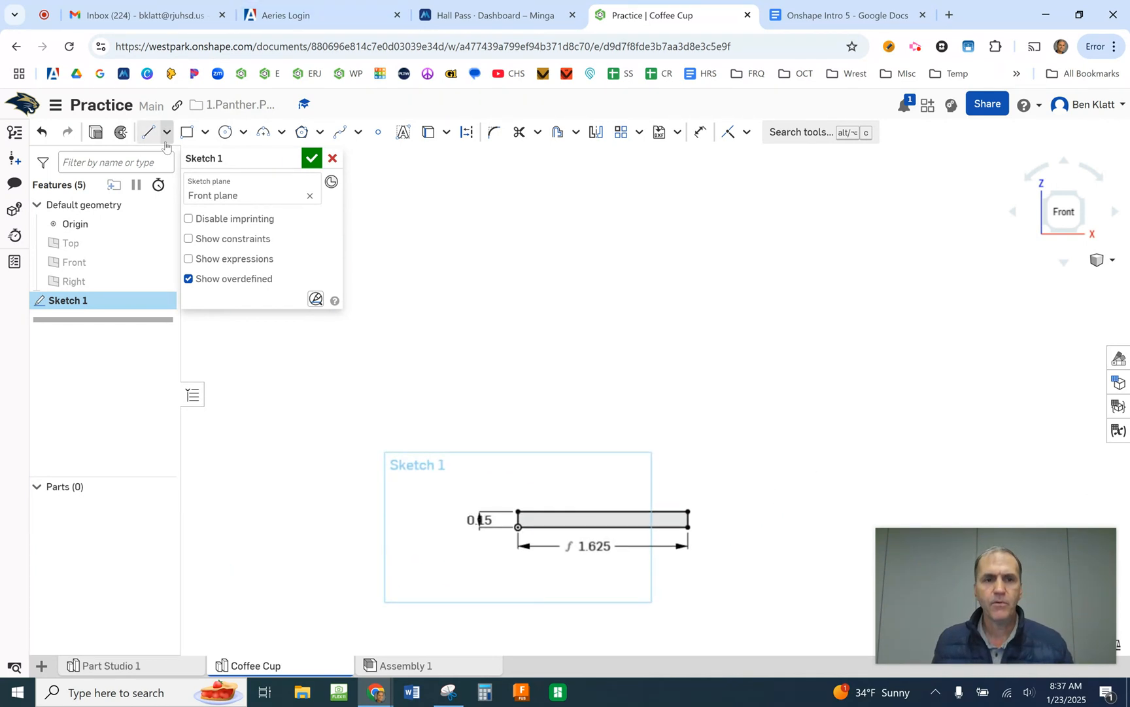
click(185, 137)
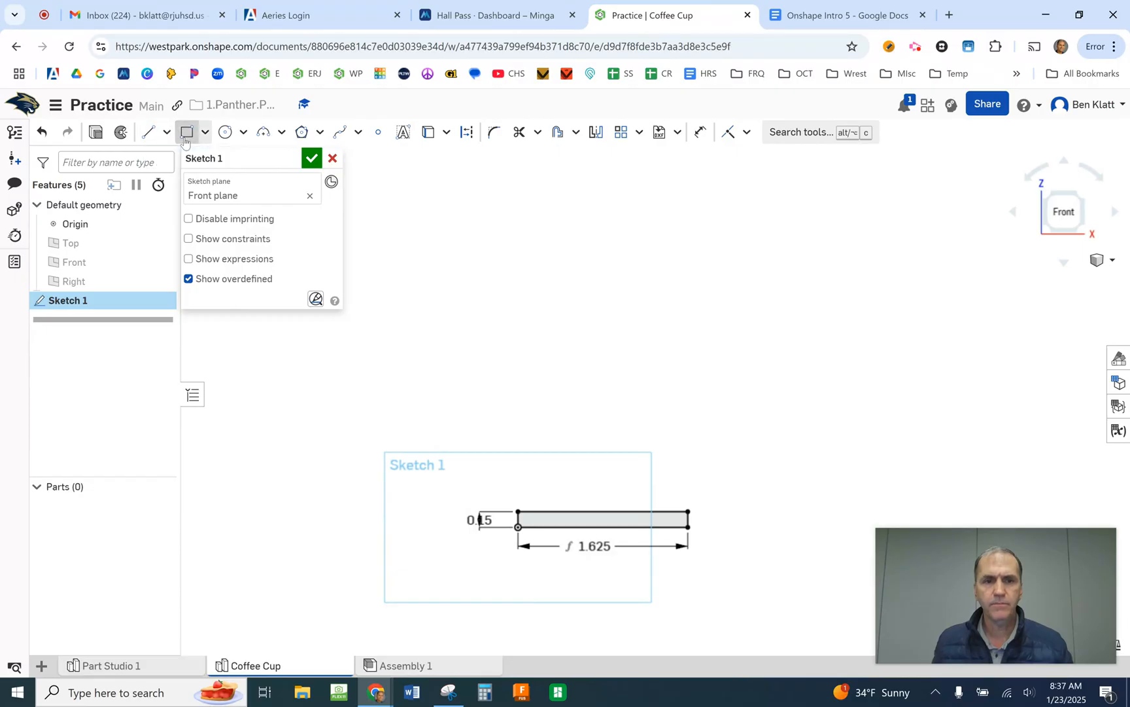
click(689, 511)
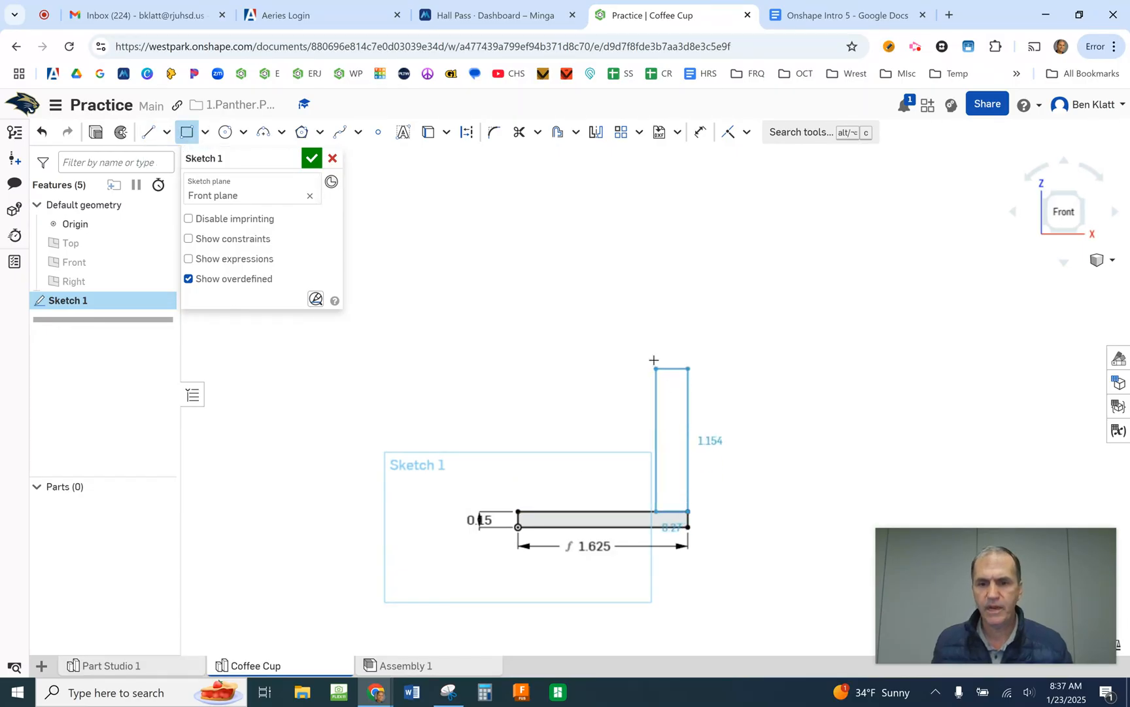
click(671, 223)
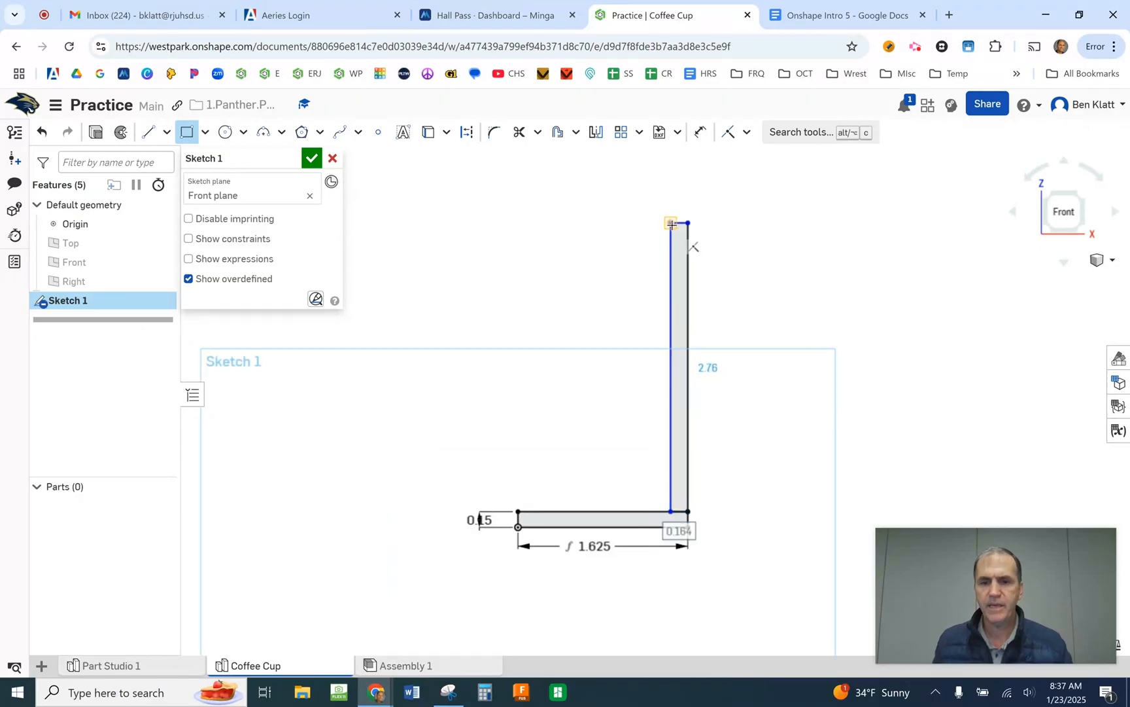
text(.15)
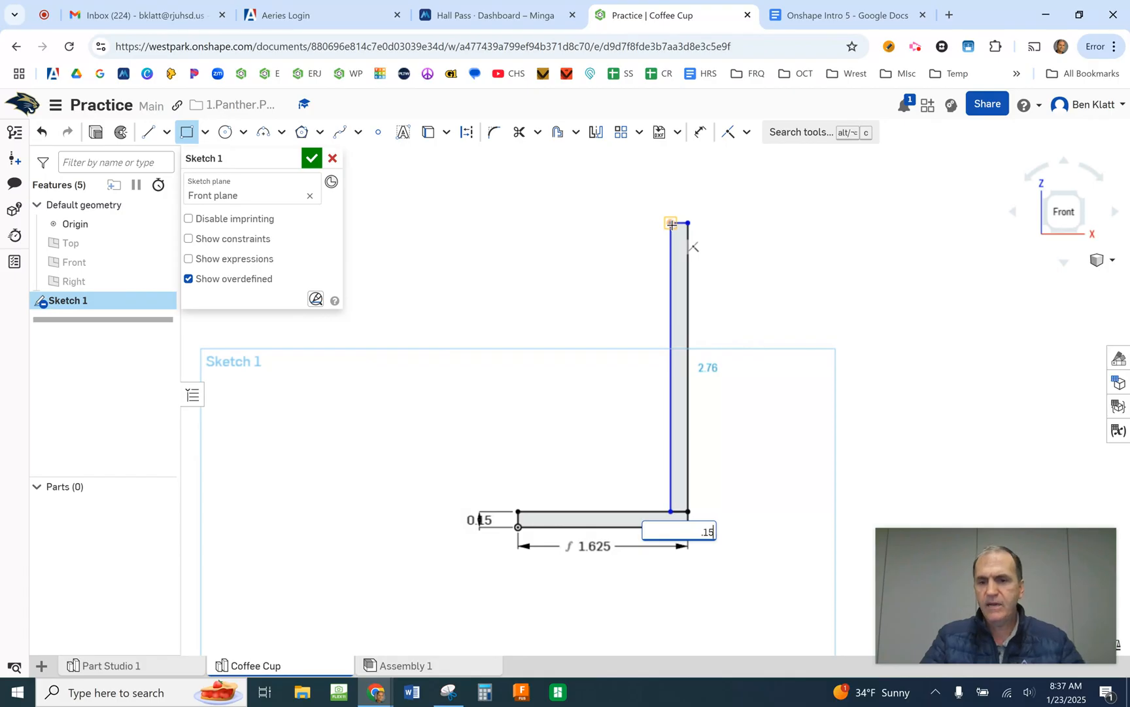
key(Return)
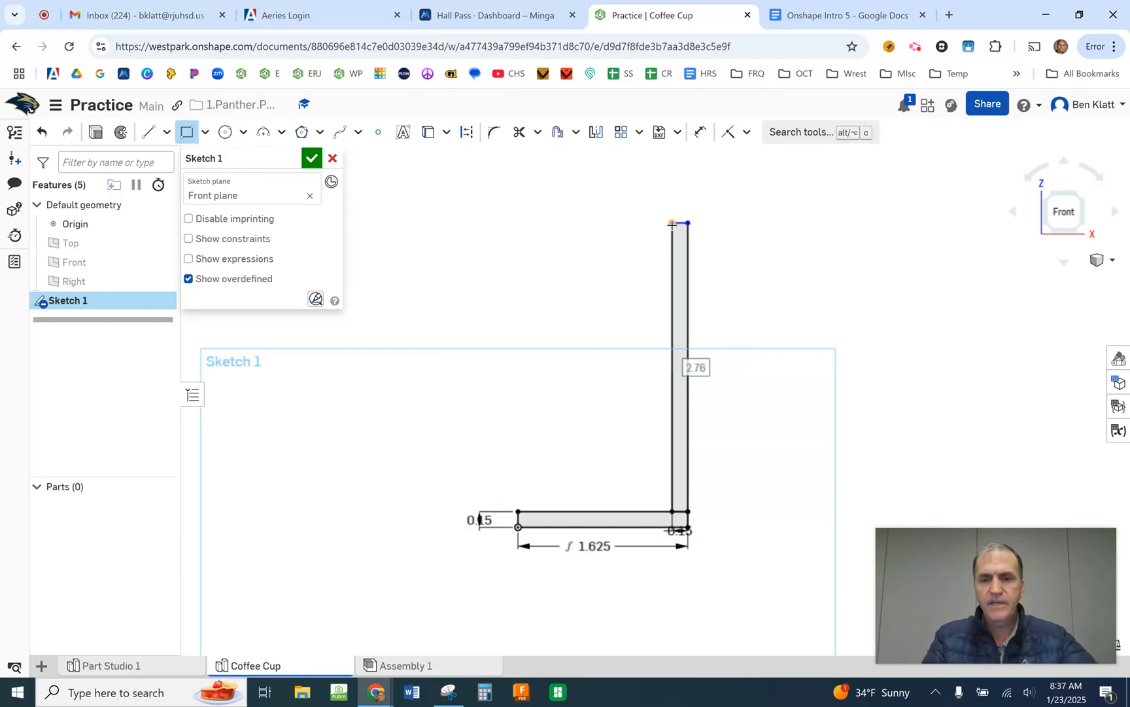
text(3)
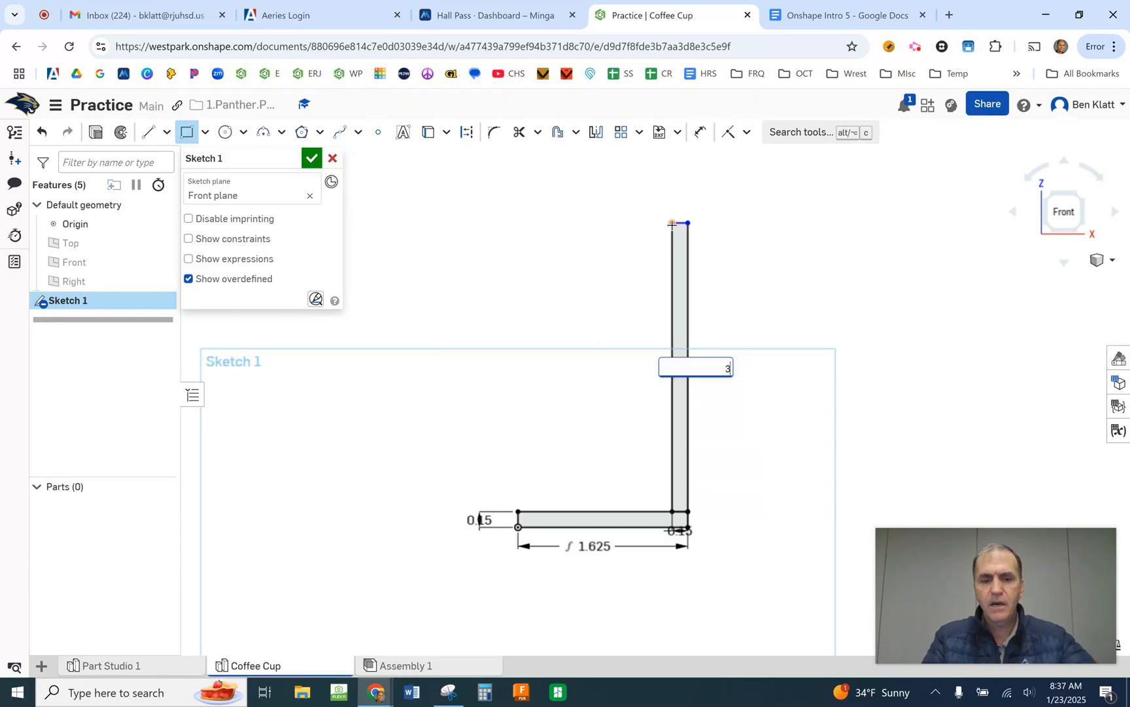
text(.)
click(328, 610)
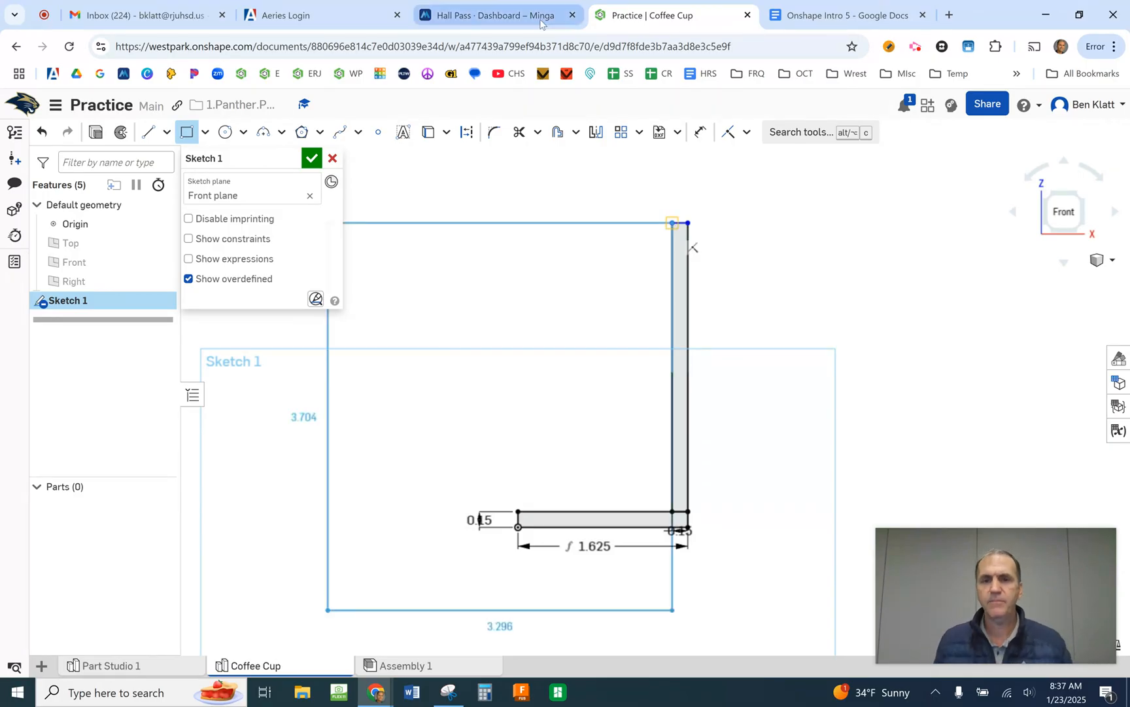
key(Escape)
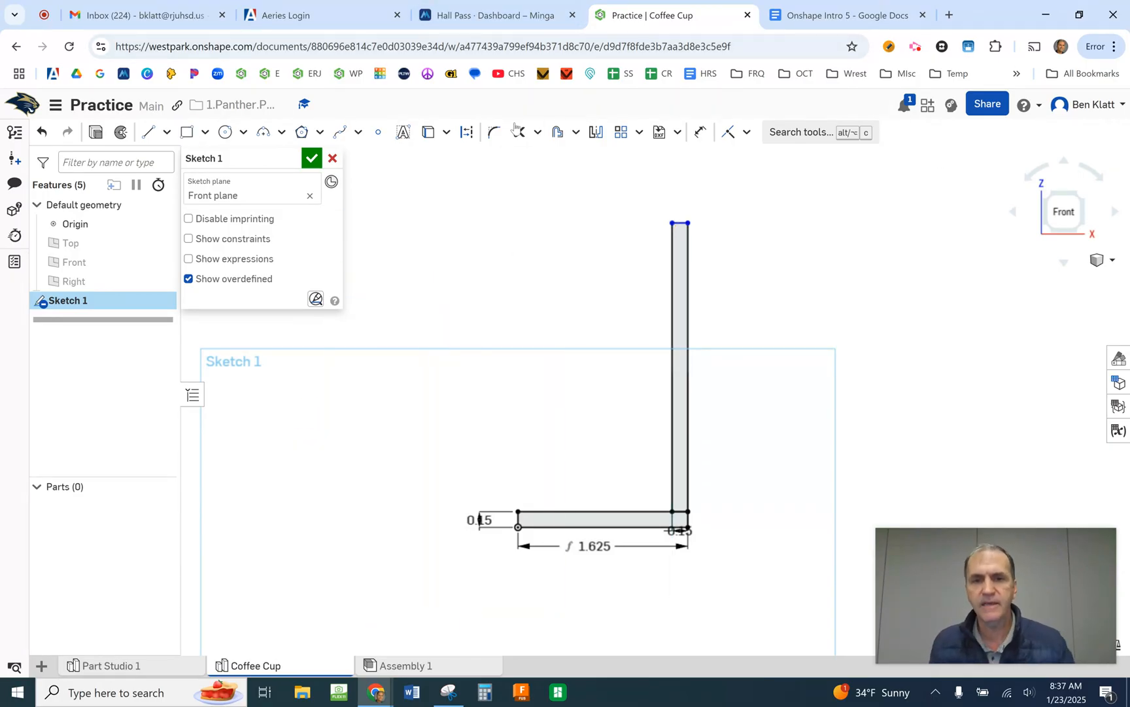
- Dimension the height of the wall rectangle's outer edge with the expression 3.75-.15 in
click(701, 134)
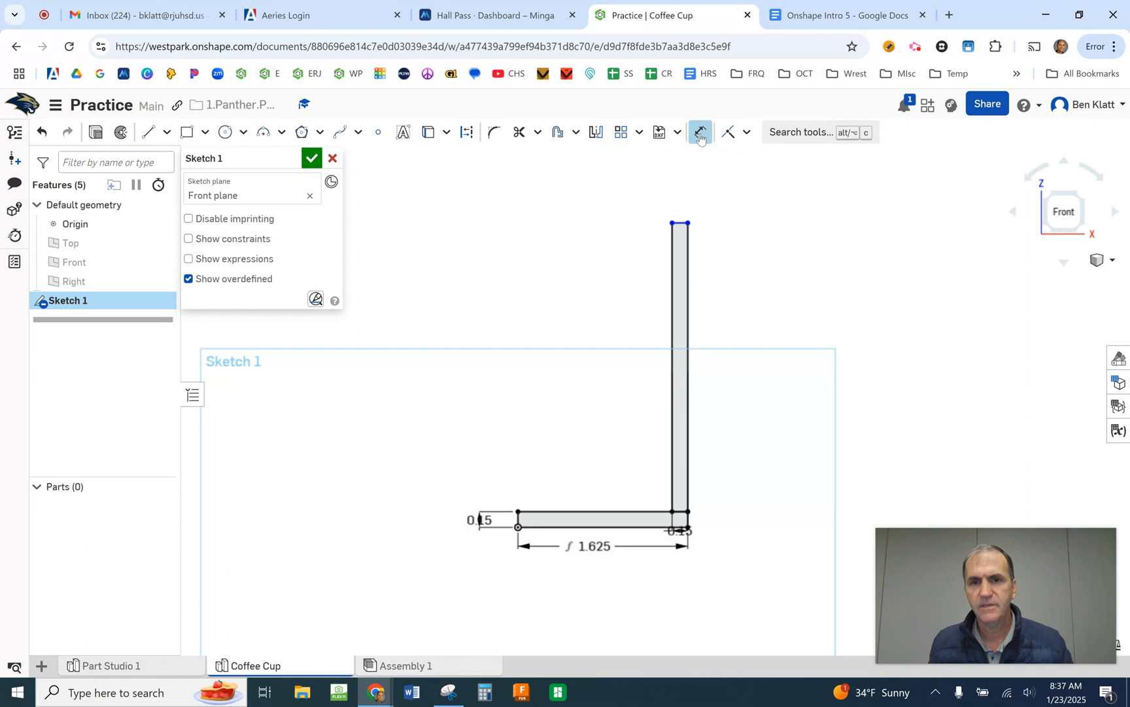
click(689, 341)
click(759, 352)
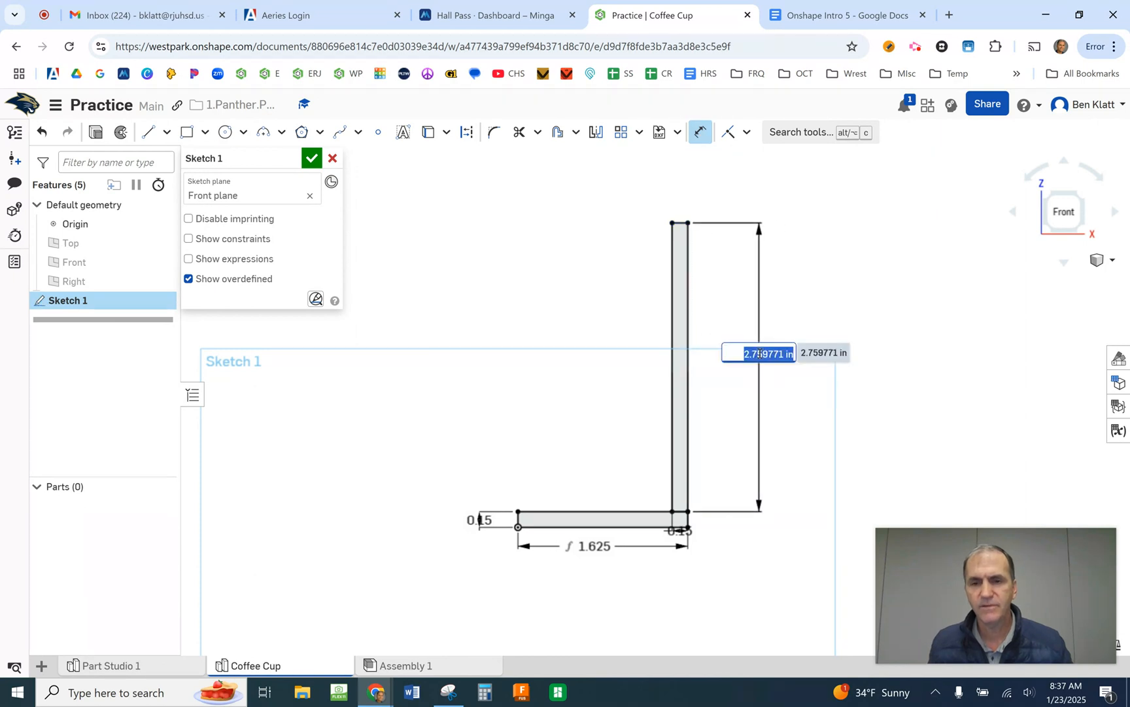
text(3)
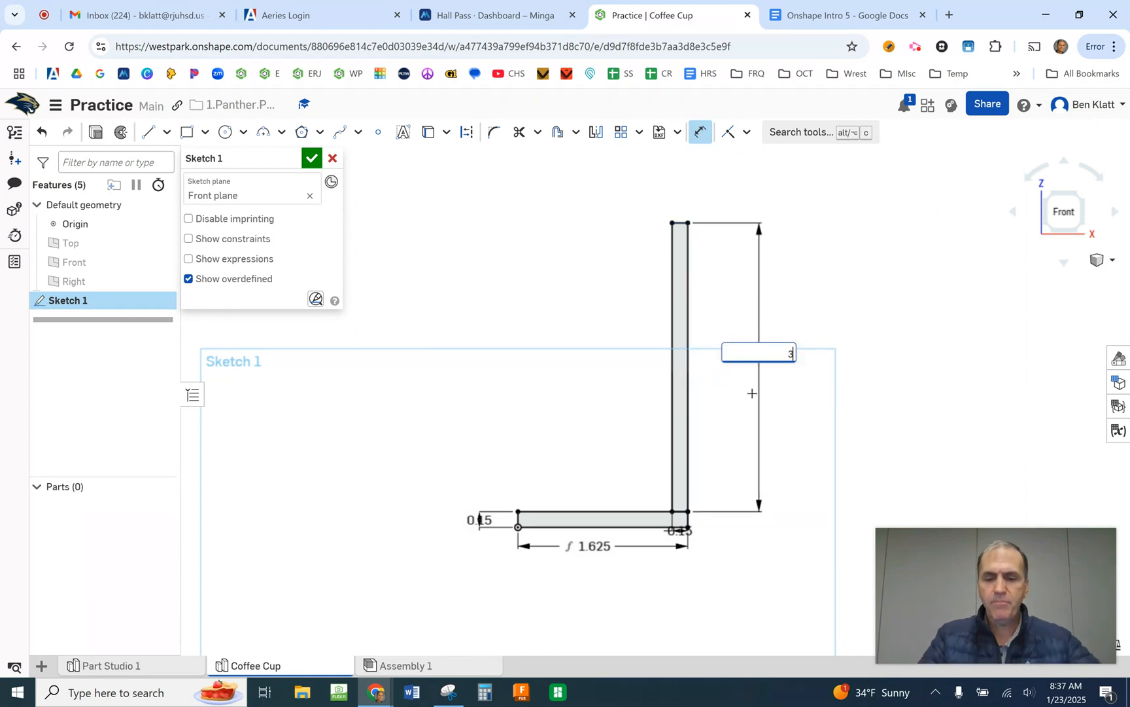
text(.75)
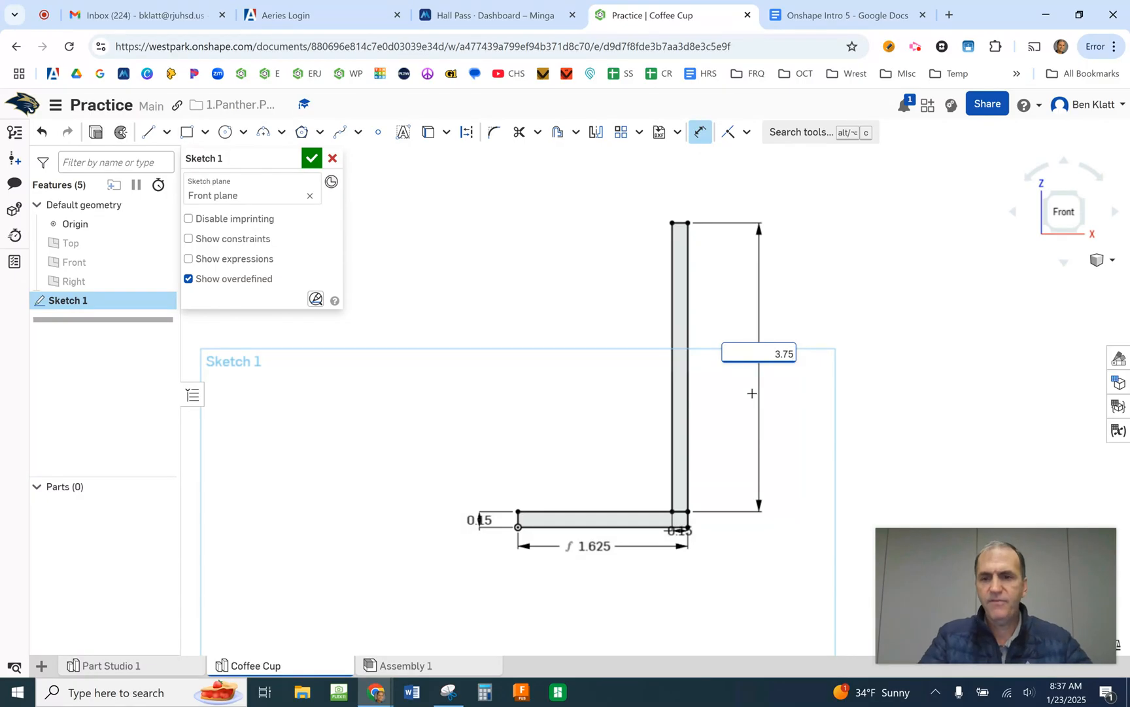
text(-)
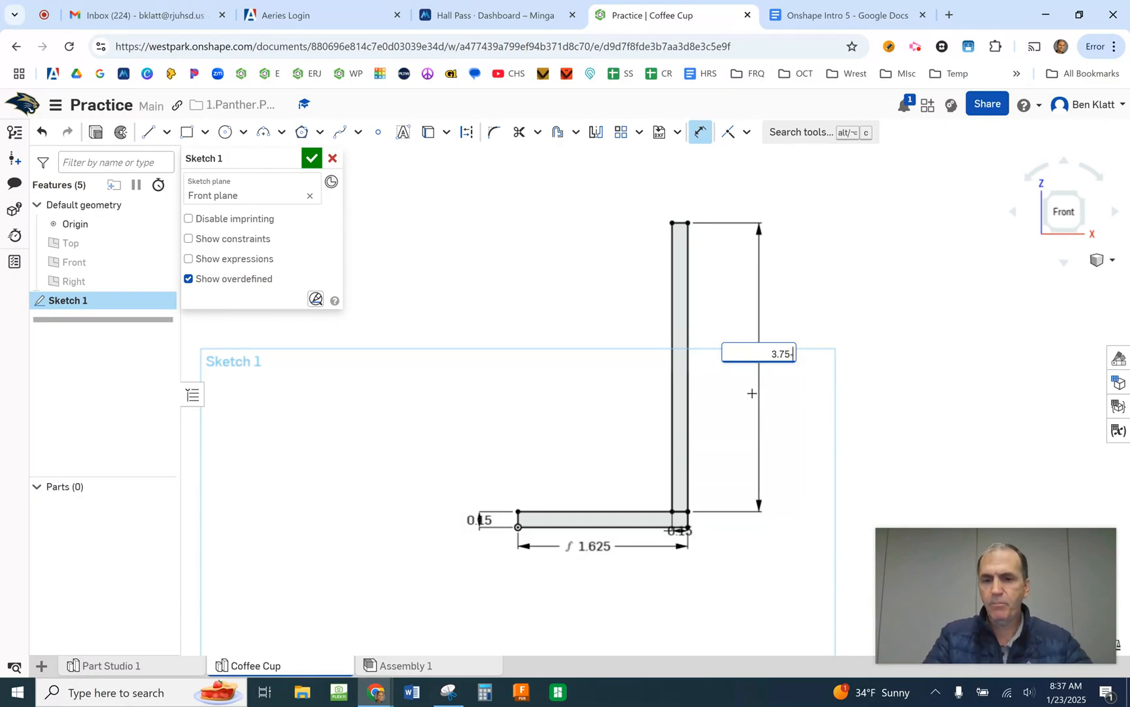
text(.15)
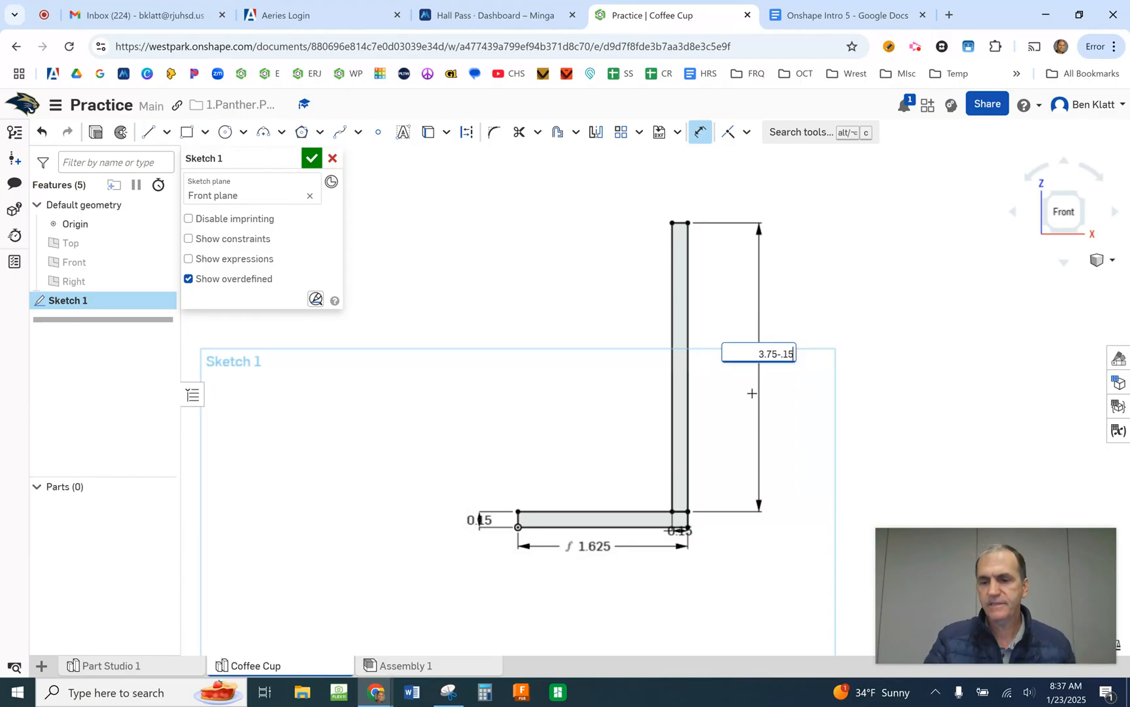
key(Return)
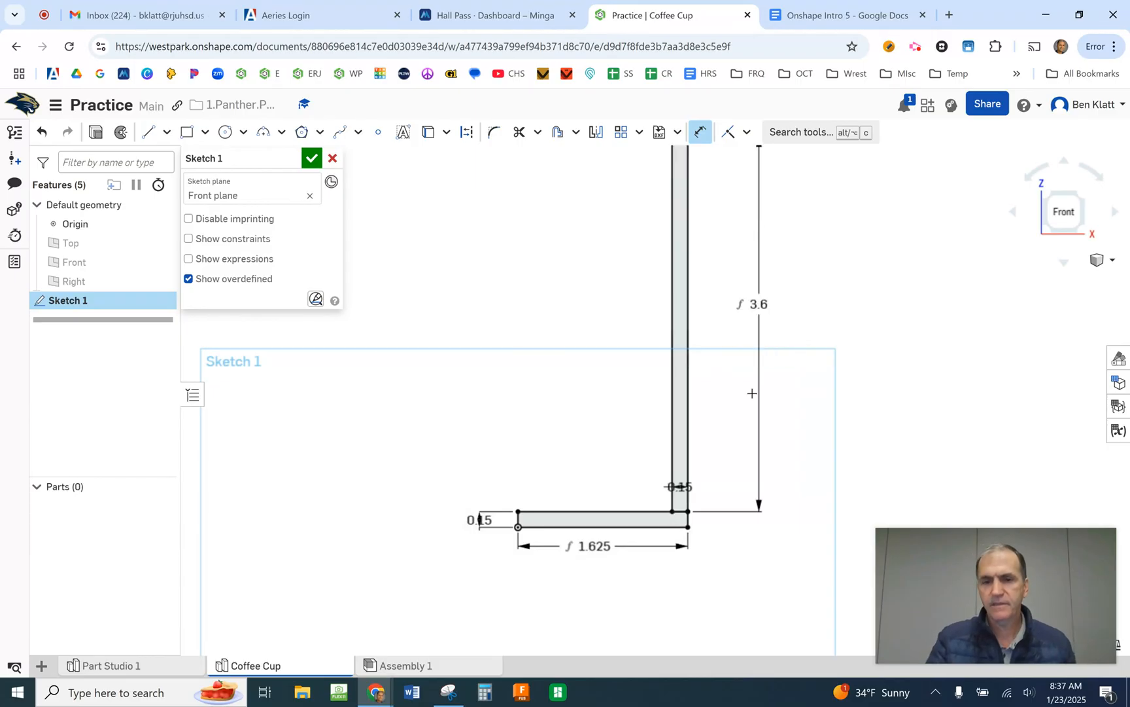
key(Return)
scroll(710, 394, down, 3)
scroll(710, 395, up, 2)
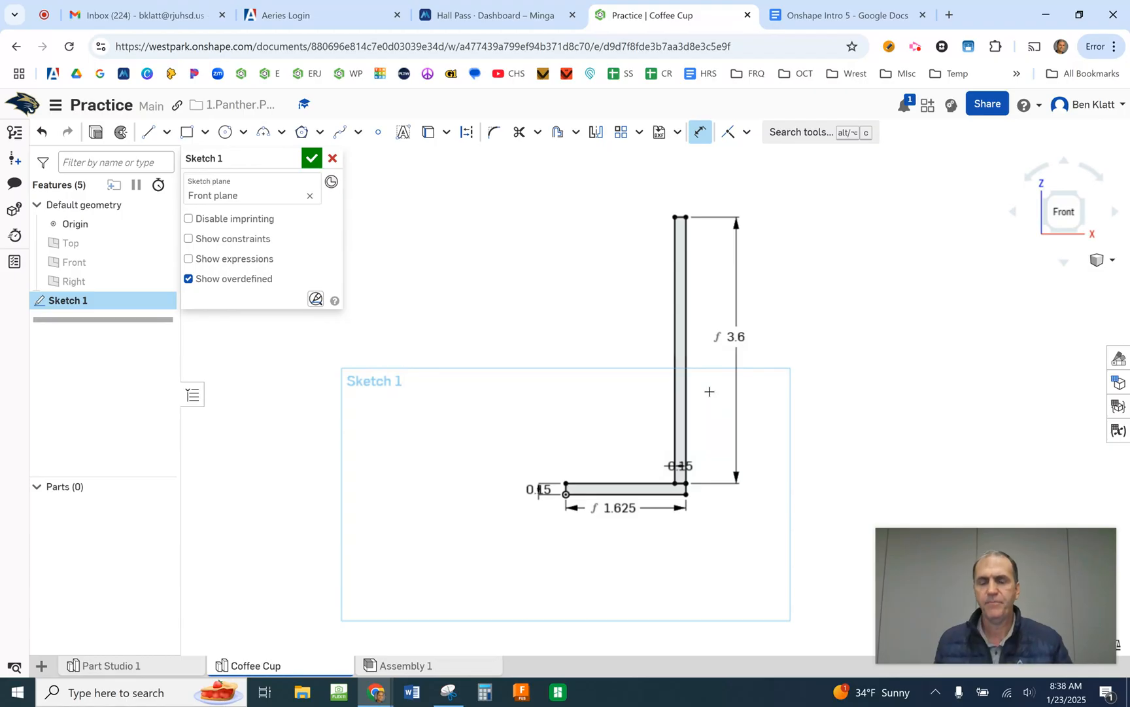
scroll(618, 408, up, 2)
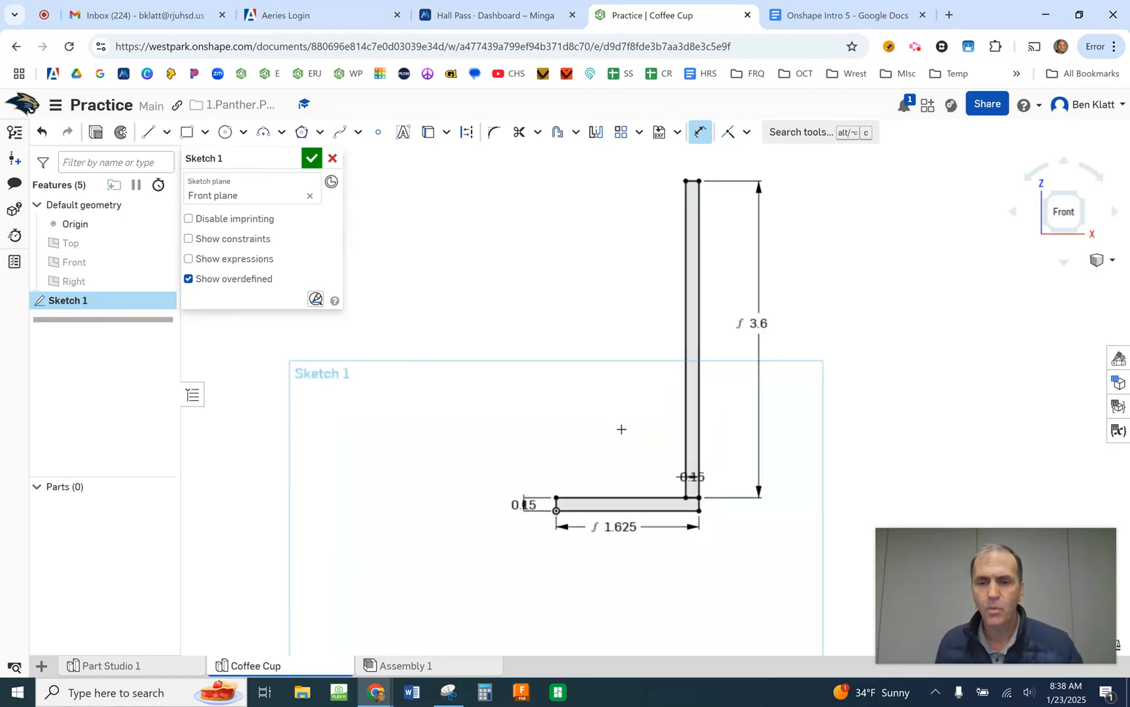
scroll(615, 435, up, 1)
scroll(658, 491, up, 1)
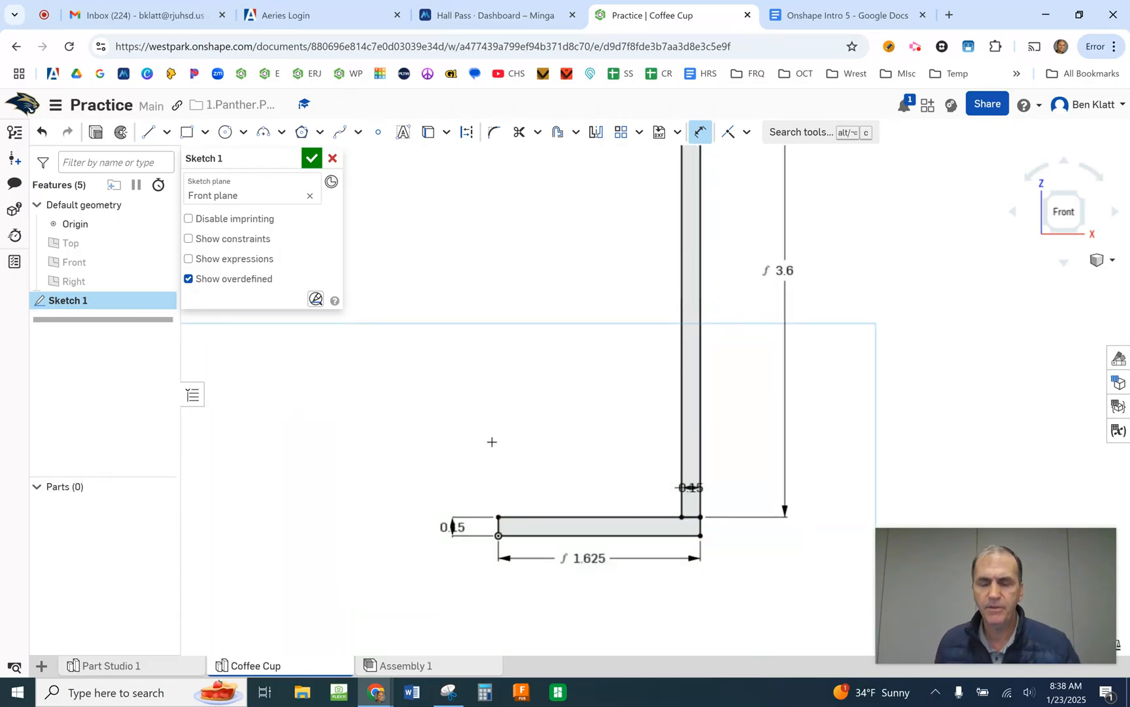
scroll(547, 481, up, 1)
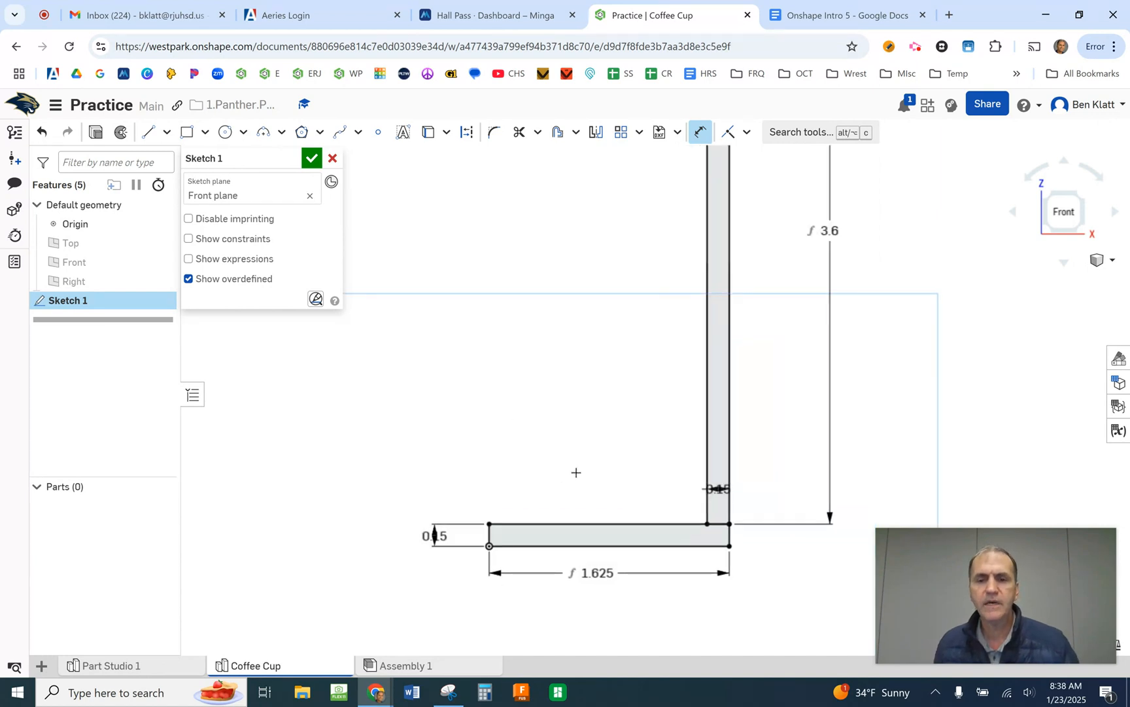
click(494, 140)
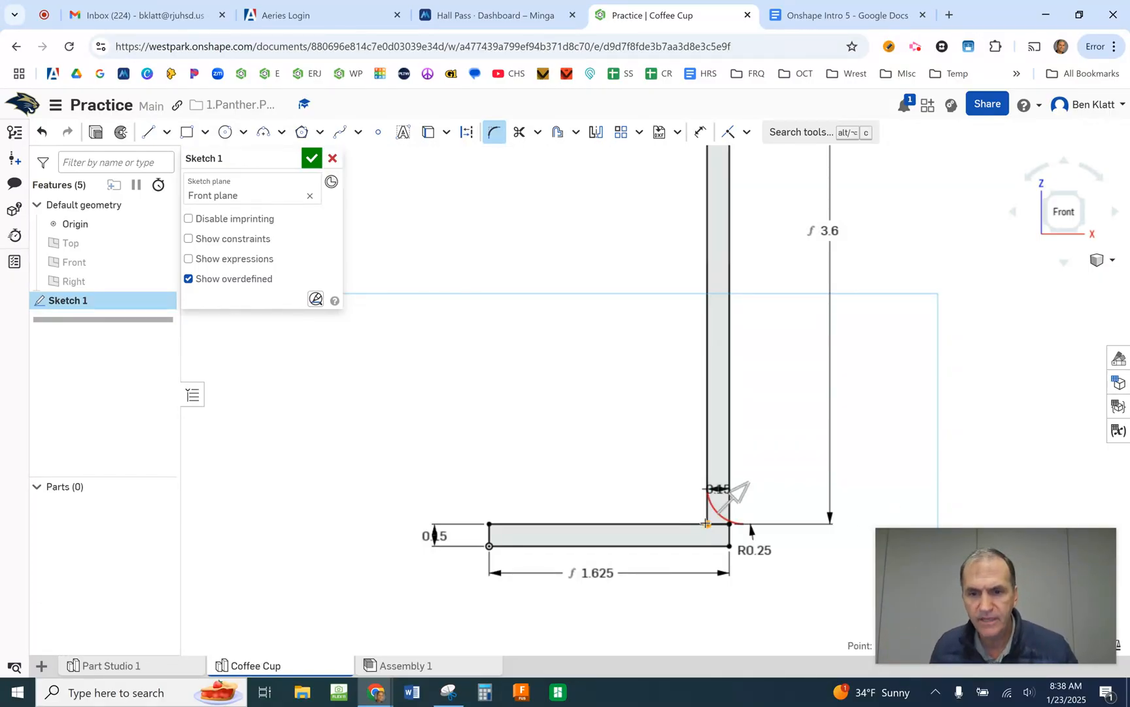
drag(740, 494, 742, 509)
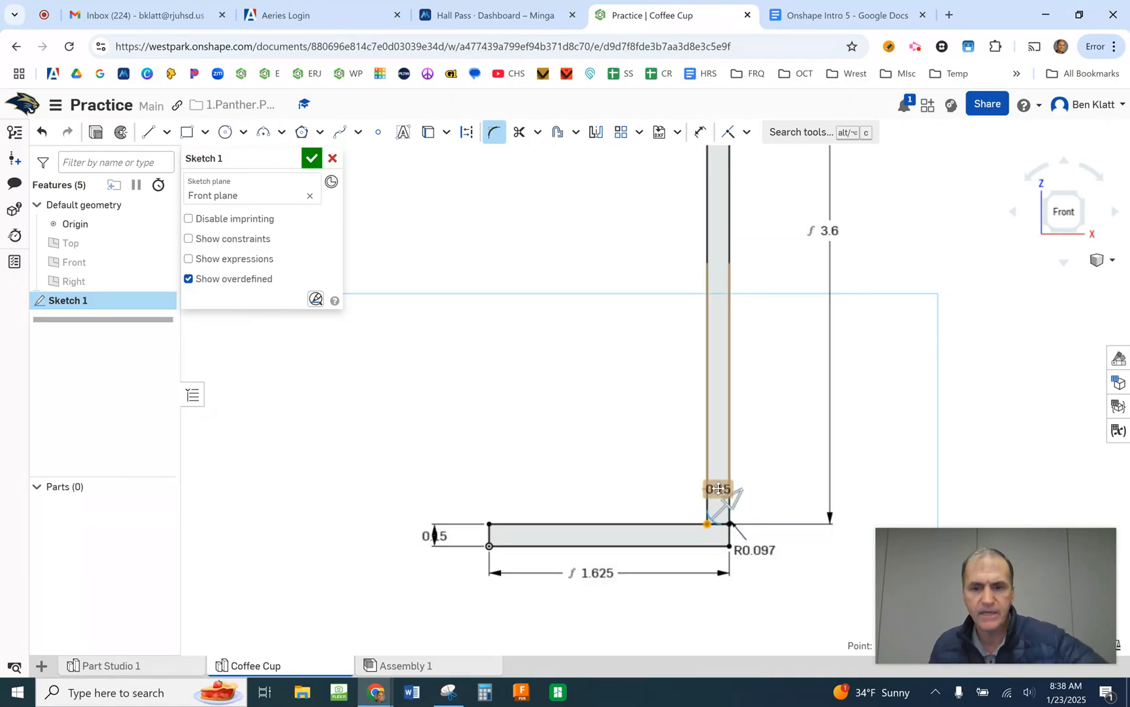
key(Escape)
- Try a sketch fillet of 0.2 in radius between the base's upper edge and the wall's inner edge
click(492, 133)
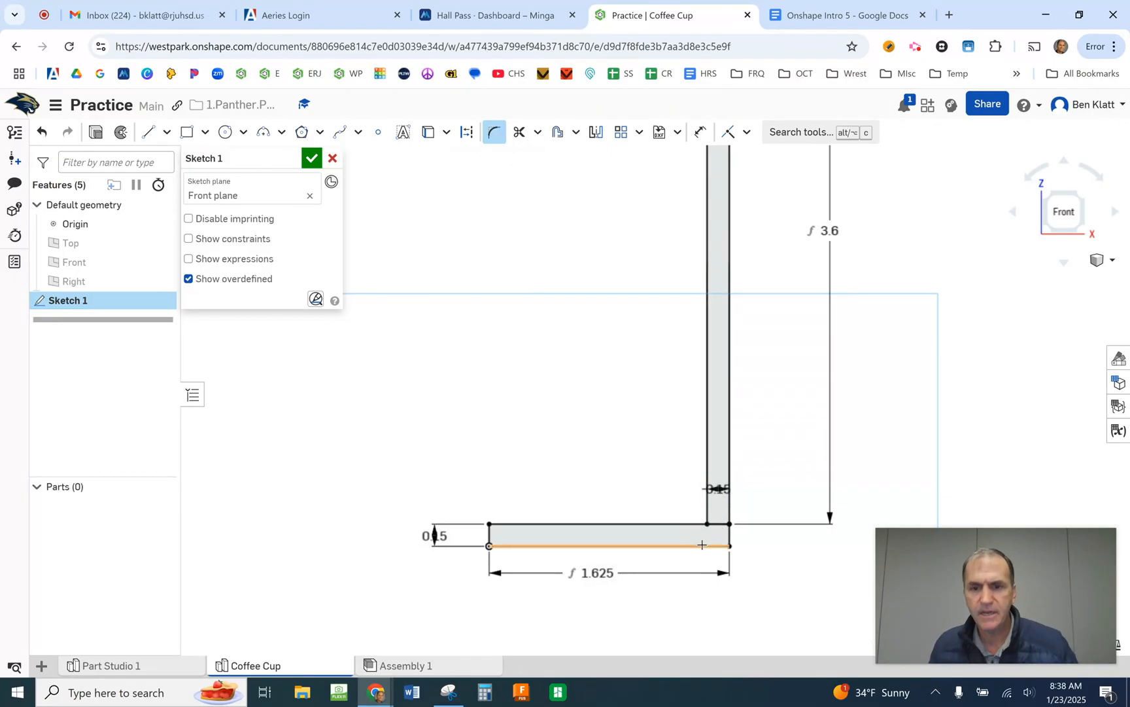
click(707, 485)
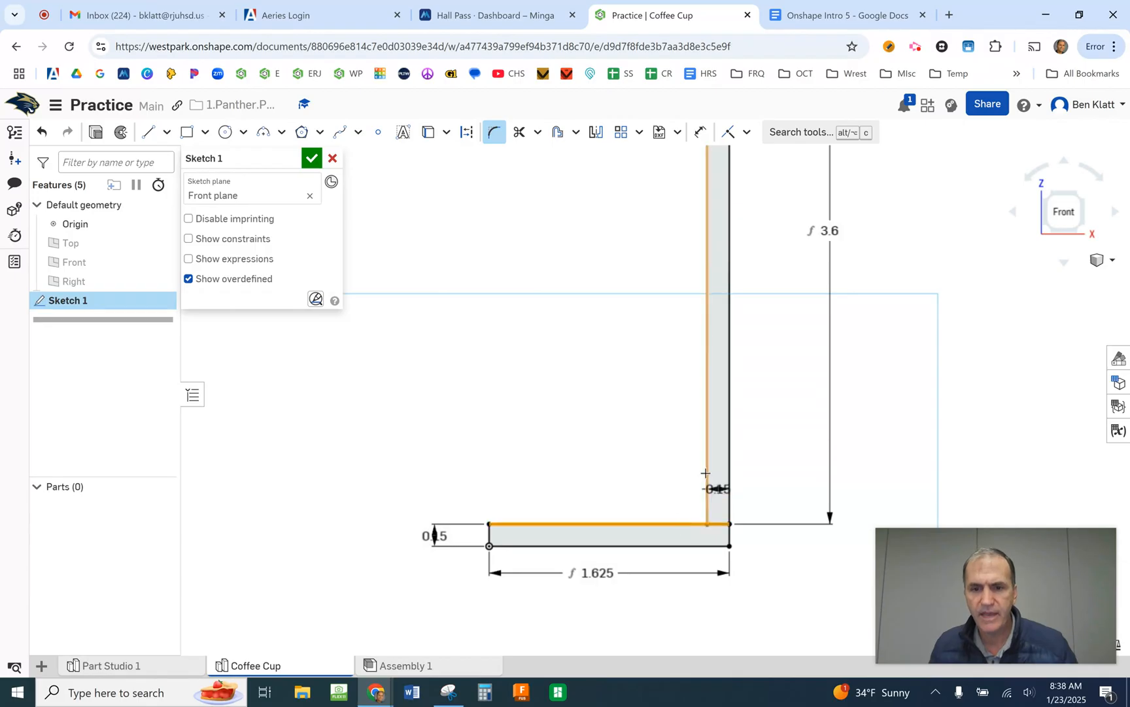
drag(685, 502, 682, 507)
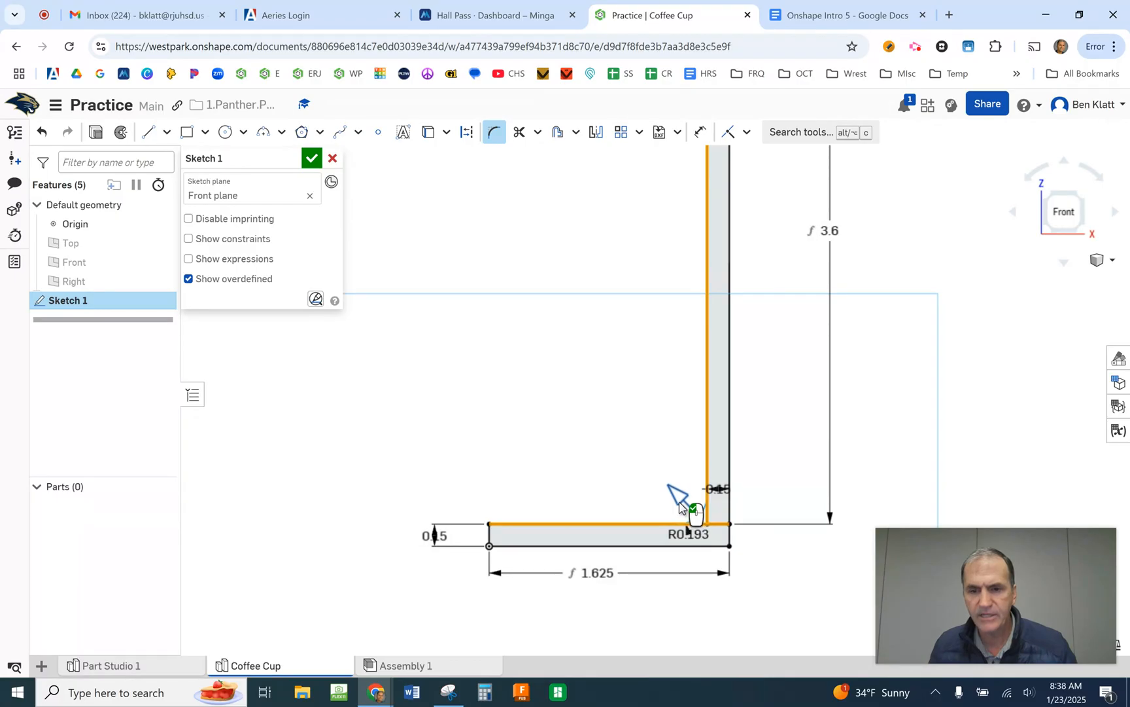
click(694, 532)
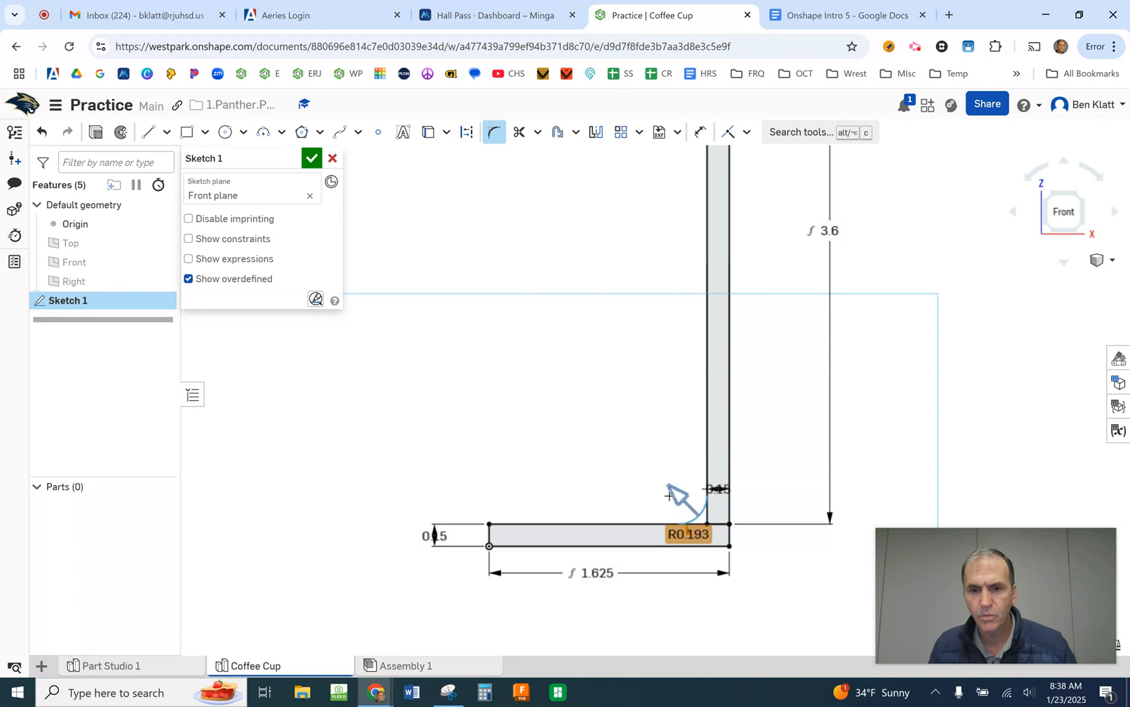
drag(680, 502, 671, 493)
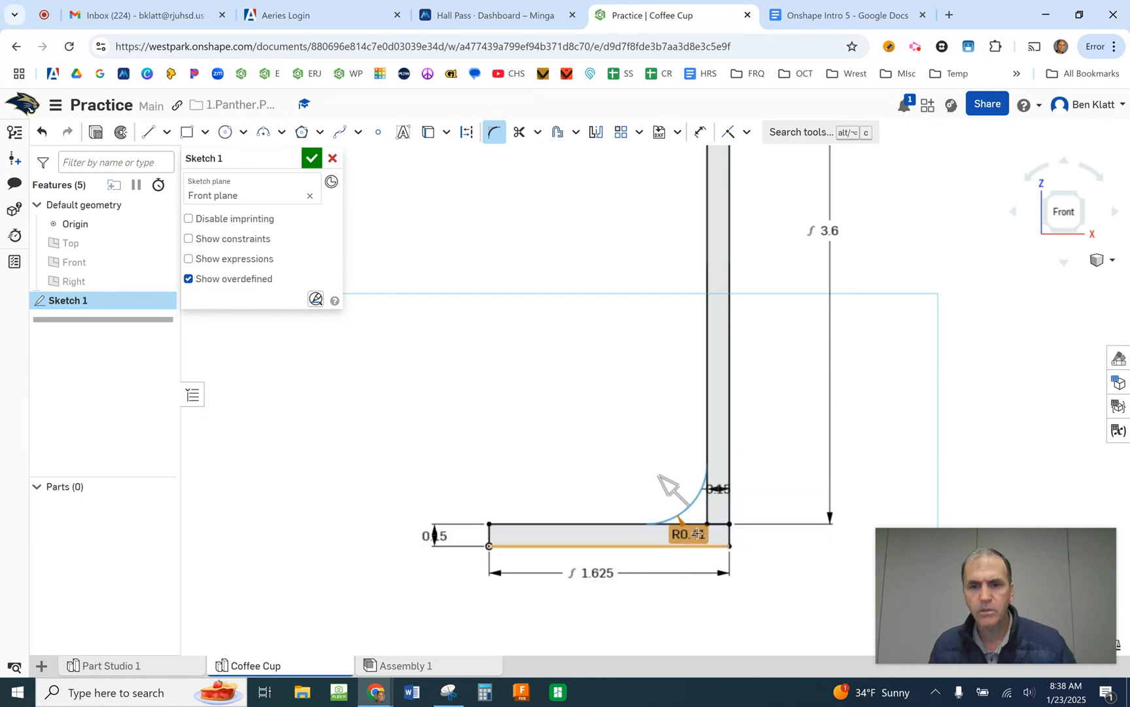
click(624, 355)
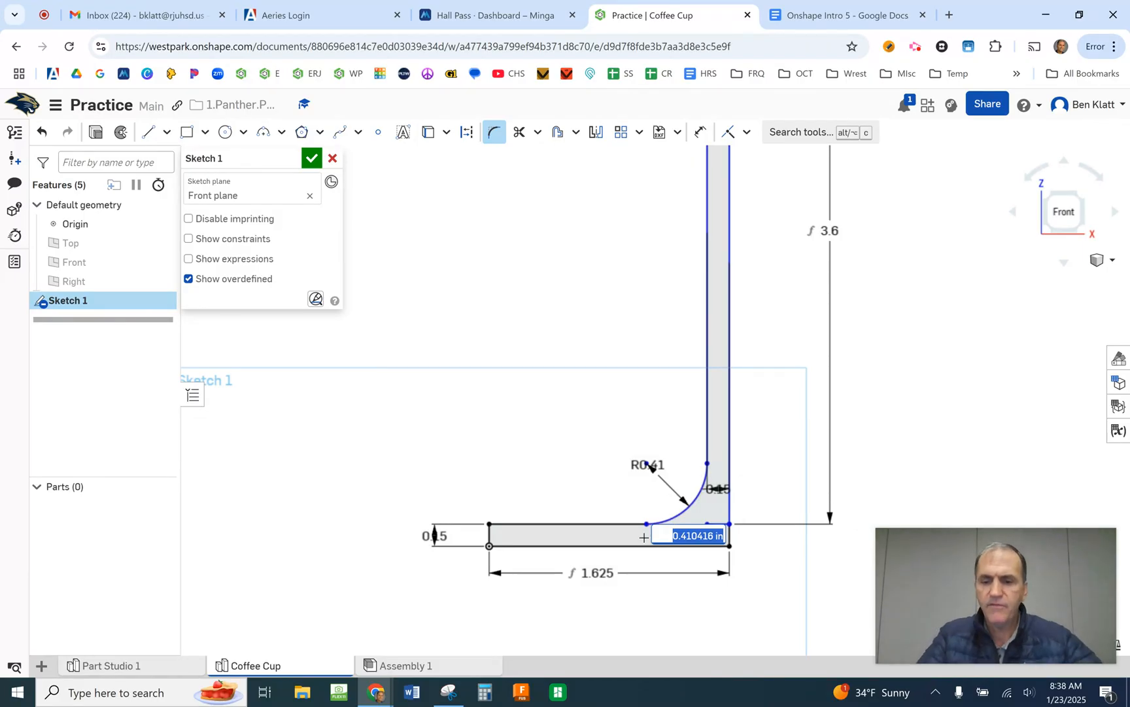
text(.2)
key(Return)
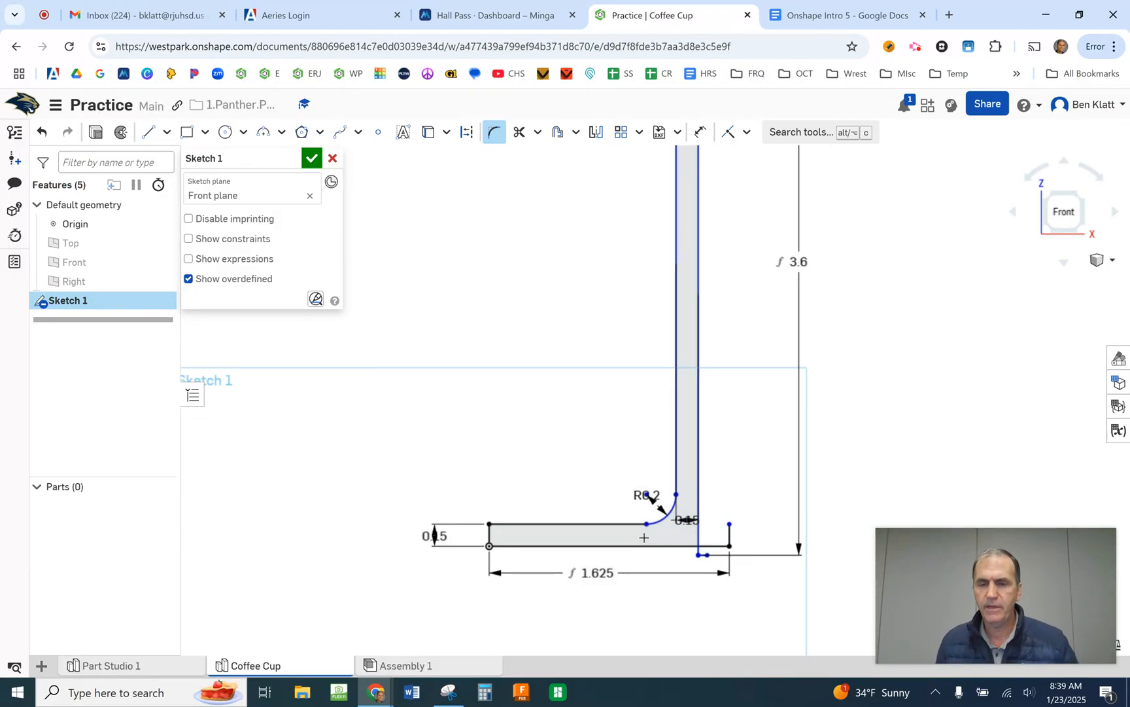
- Undo the fillet between the base and the wall, together with its radius change
scroll(704, 515, up, 2)
scroll(704, 517, down, 5)
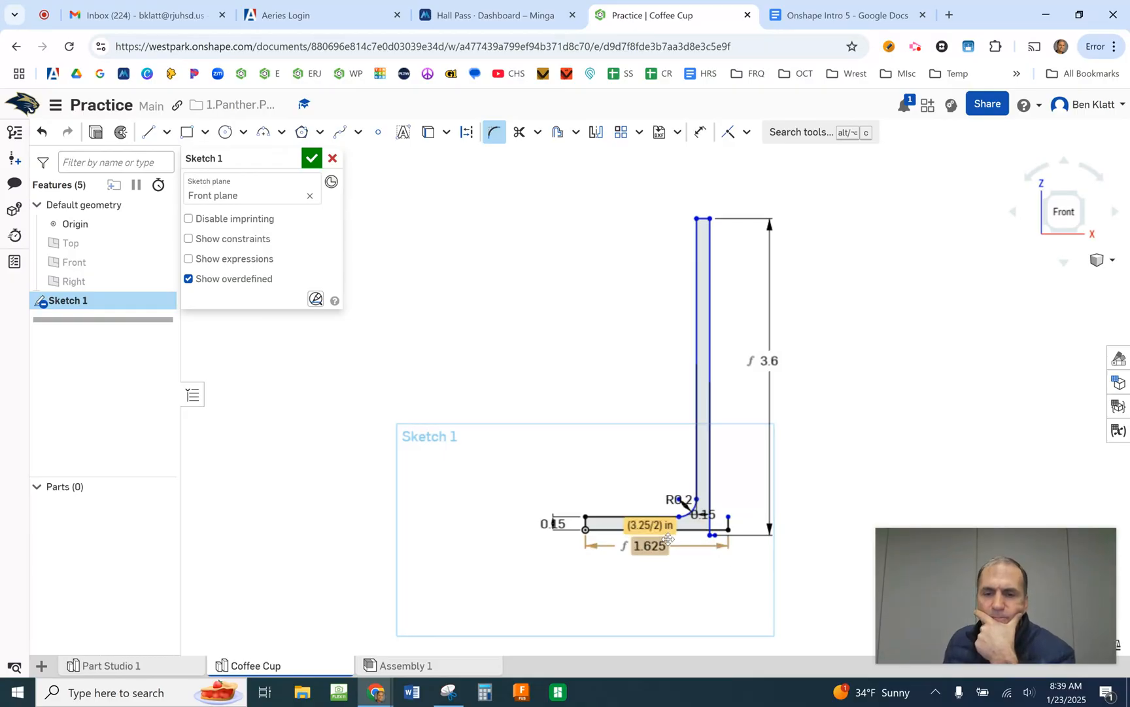
scroll(674, 538, up, 5)
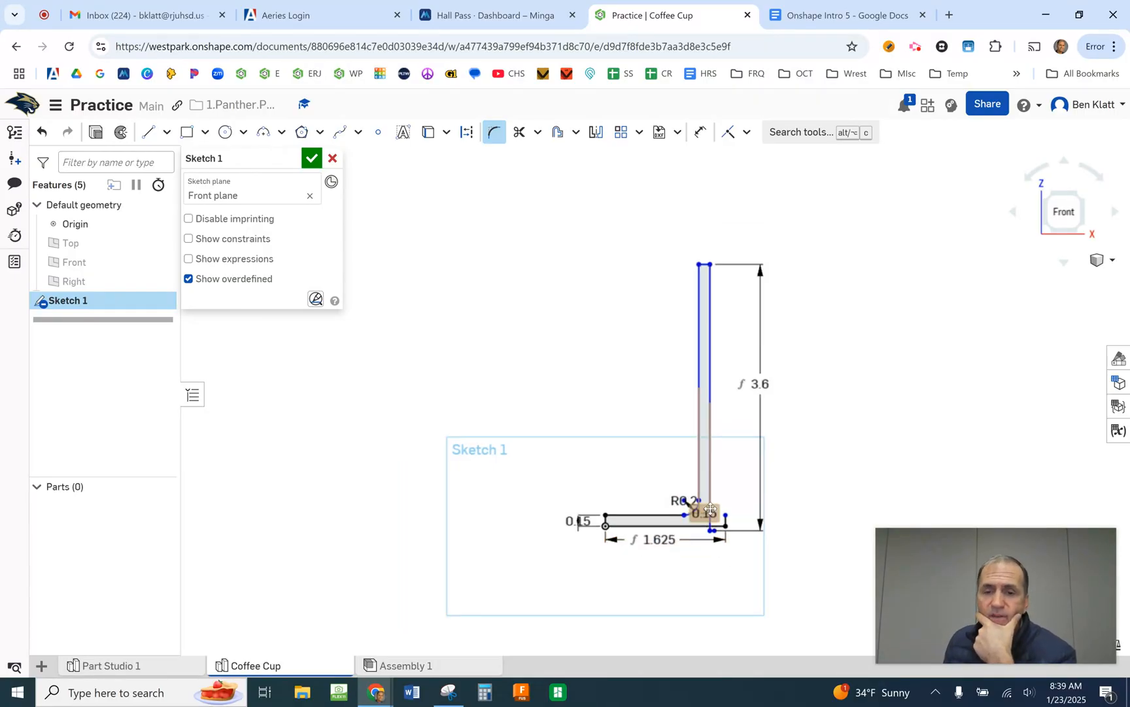
middle_drag(750, 490, 761, 330)
scroll(750, 343, up, 3)
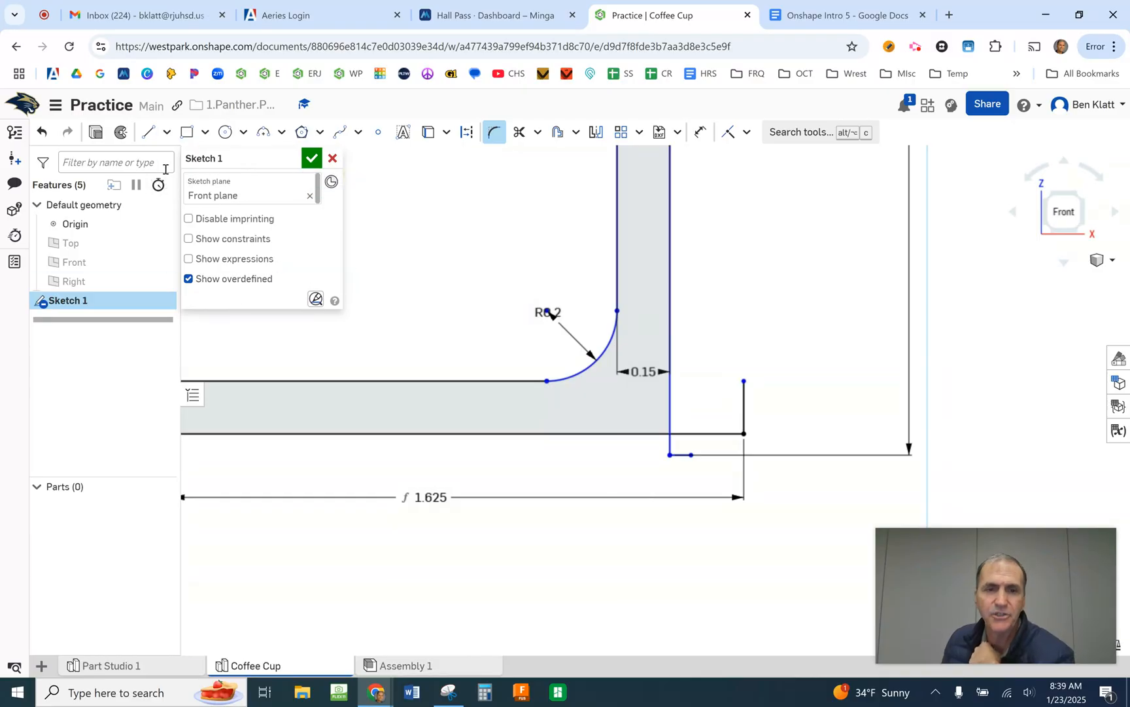
click(43, 134)
click(43, 136)
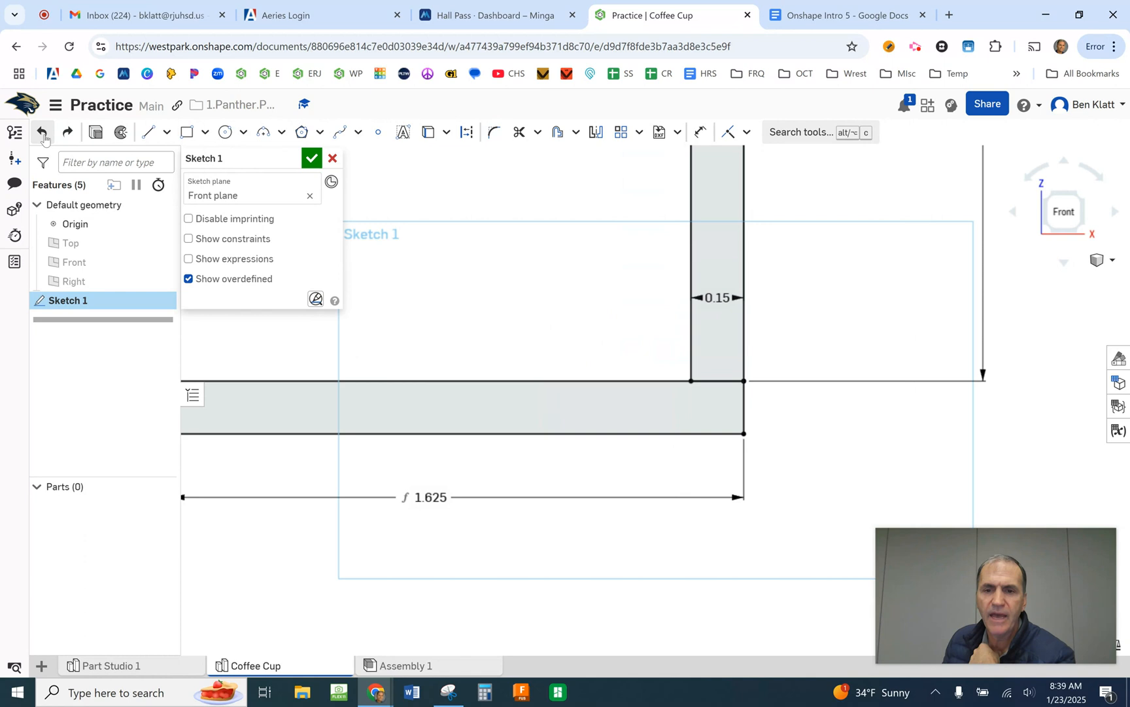
- Add a sketch fillet of about 0.072 in radius to the wall's upper inner corner
scroll(649, 488, down, 3)
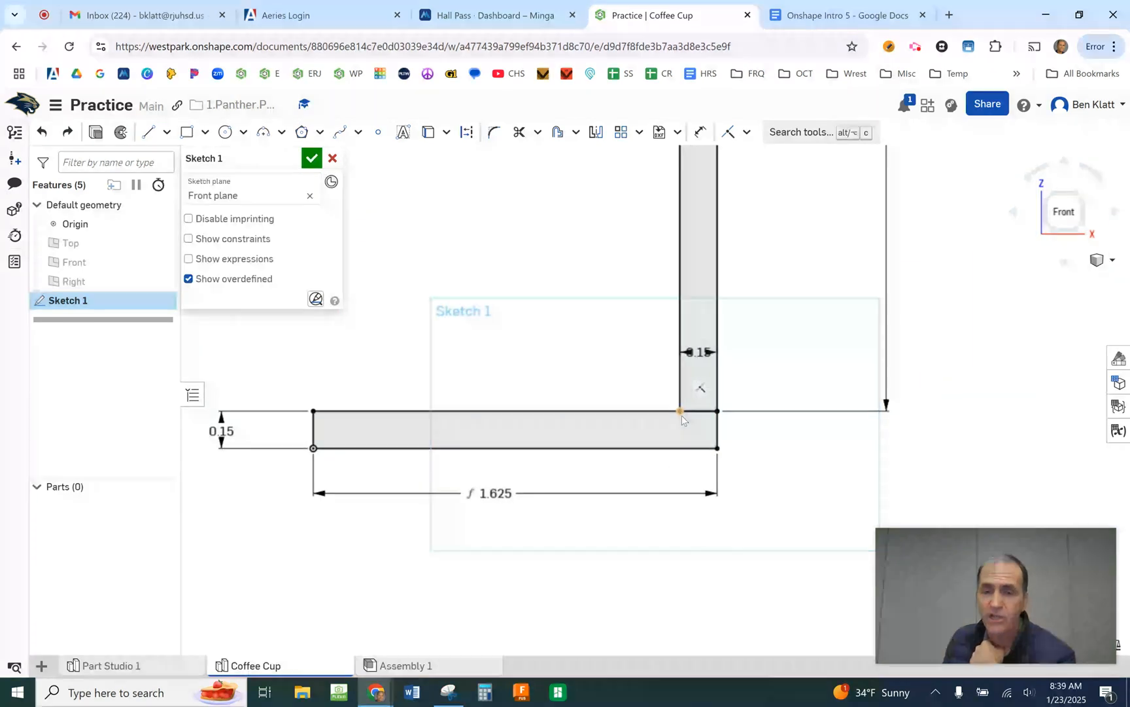
scroll(718, 450, up, 2)
scroll(834, 439, down, 3)
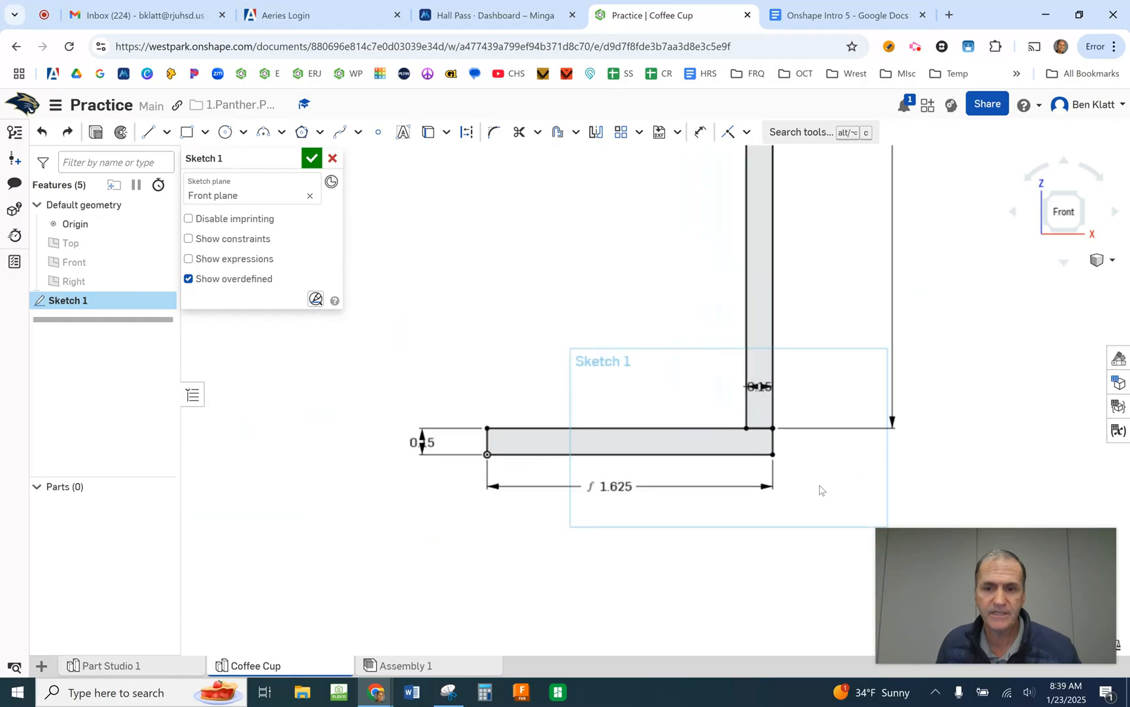
mouse_move(886, 353)
middle_down()
mouse_move(806, 462)
mouse_move(772, 605)
middle_up()
scroll(739, 327, down, 3)
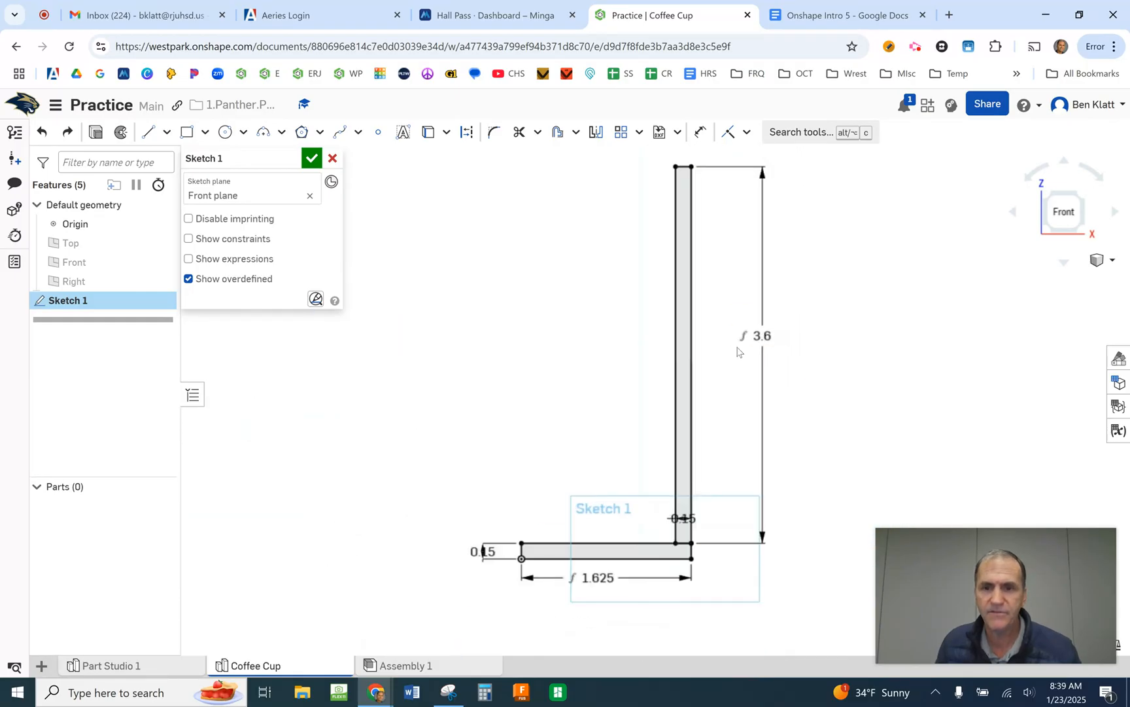
scroll(674, 242, up, 3)
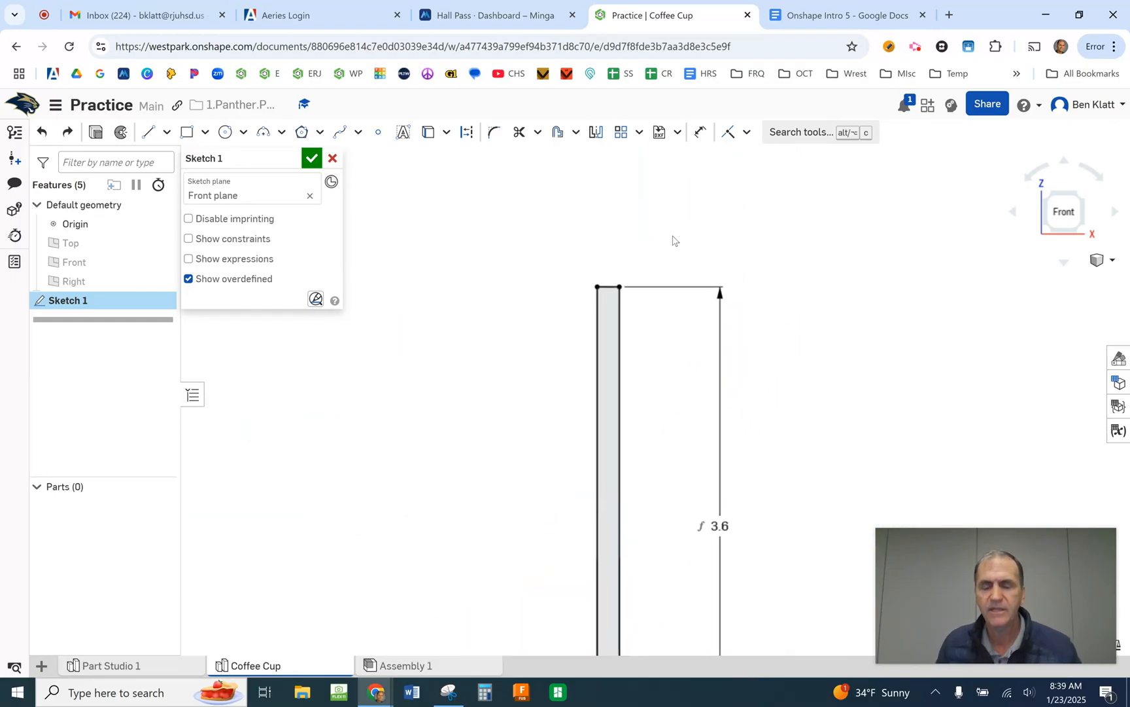
scroll(623, 265, up, 3)
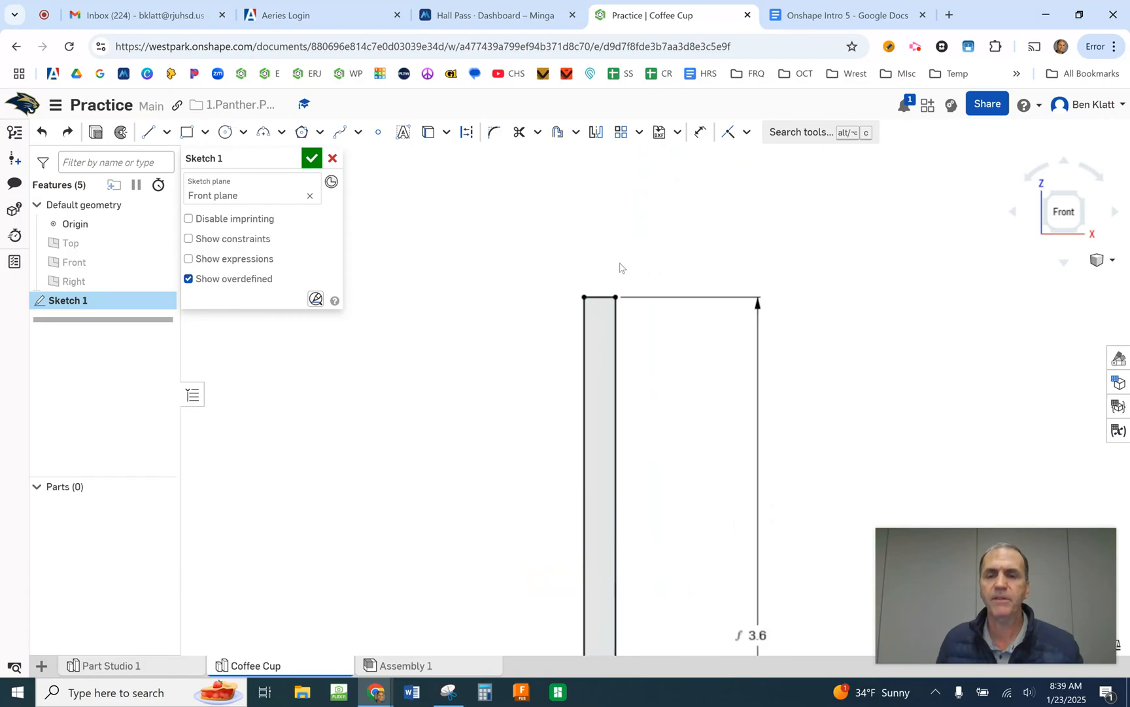
scroll(609, 287, up, 2)
scroll(609, 306, up, 3)
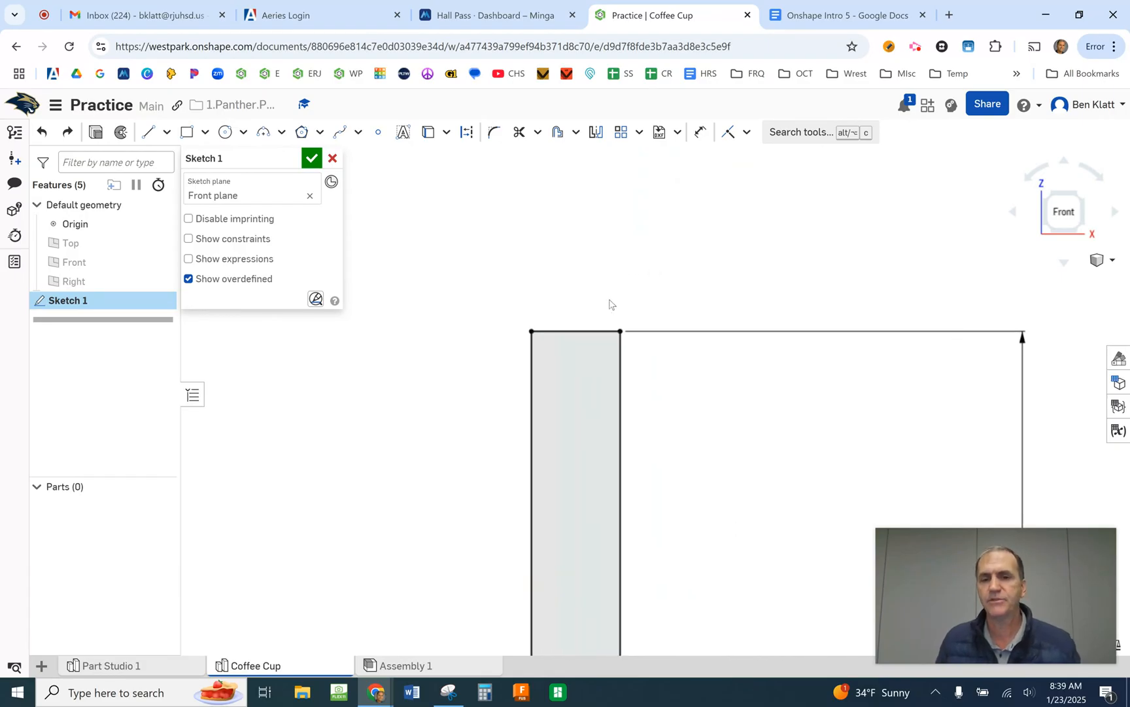
click(494, 133)
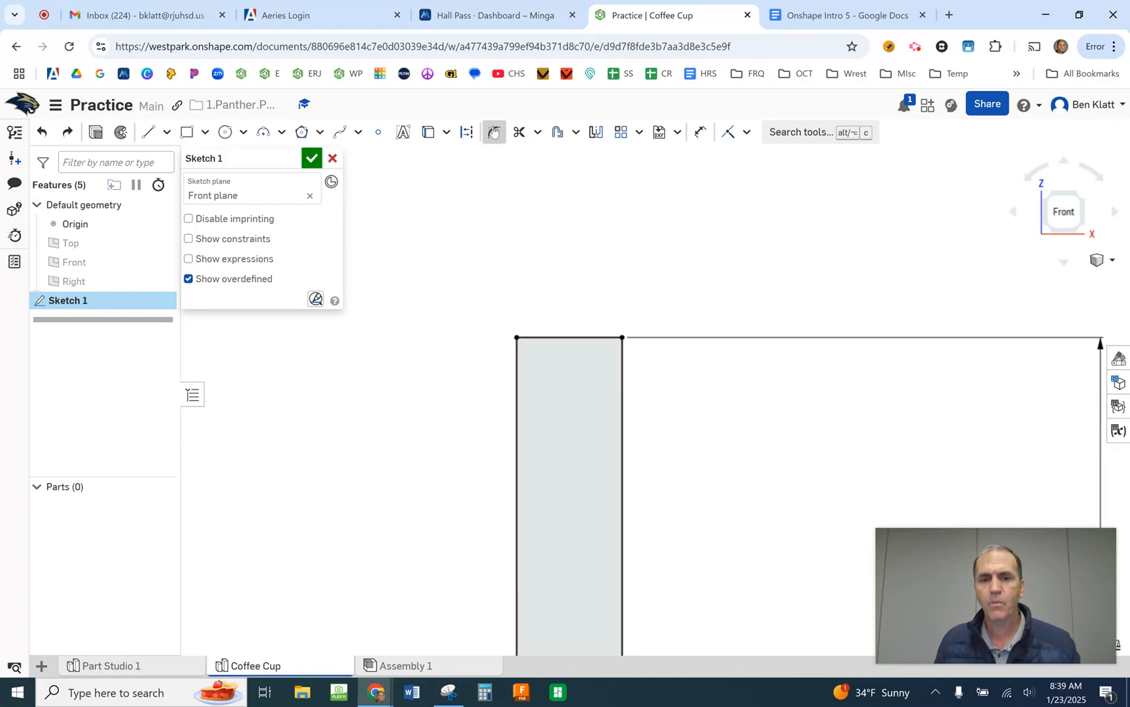
click(516, 336)
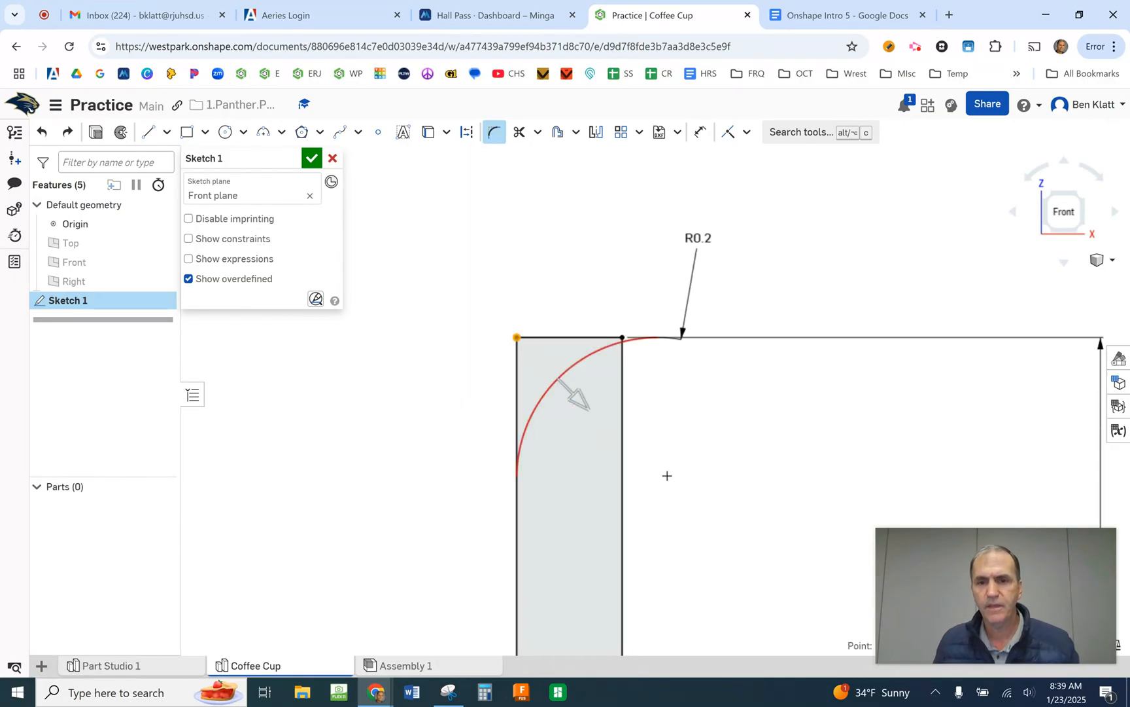
drag(587, 405, 569, 380)
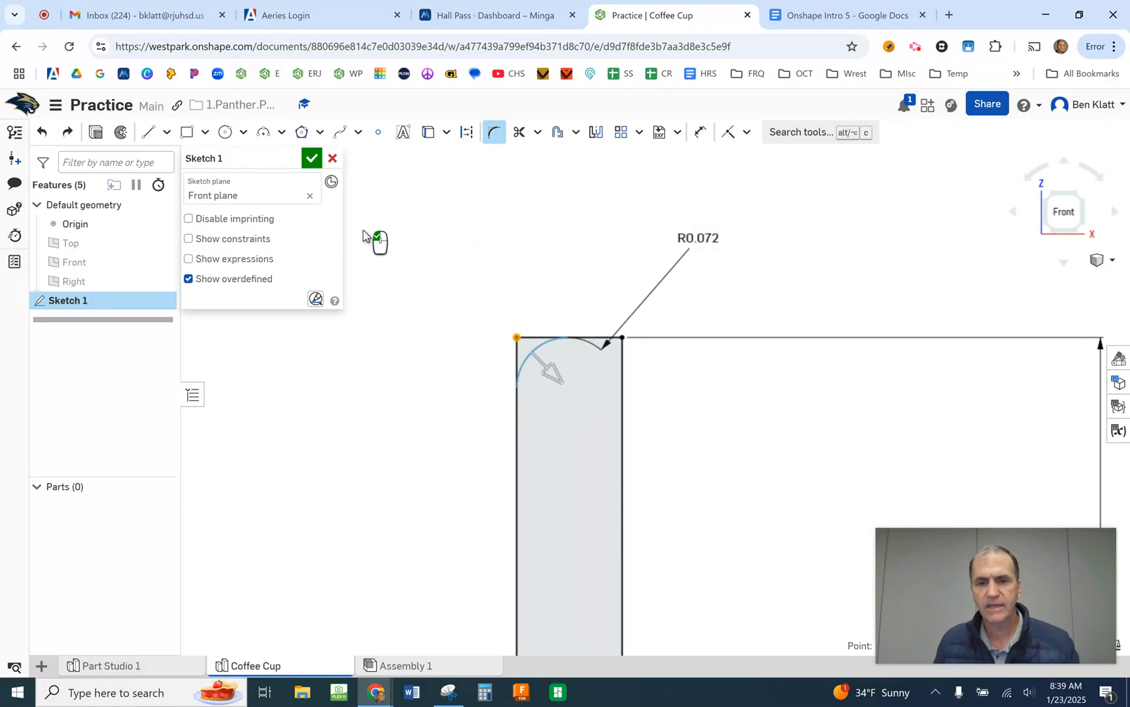
click(440, 211)
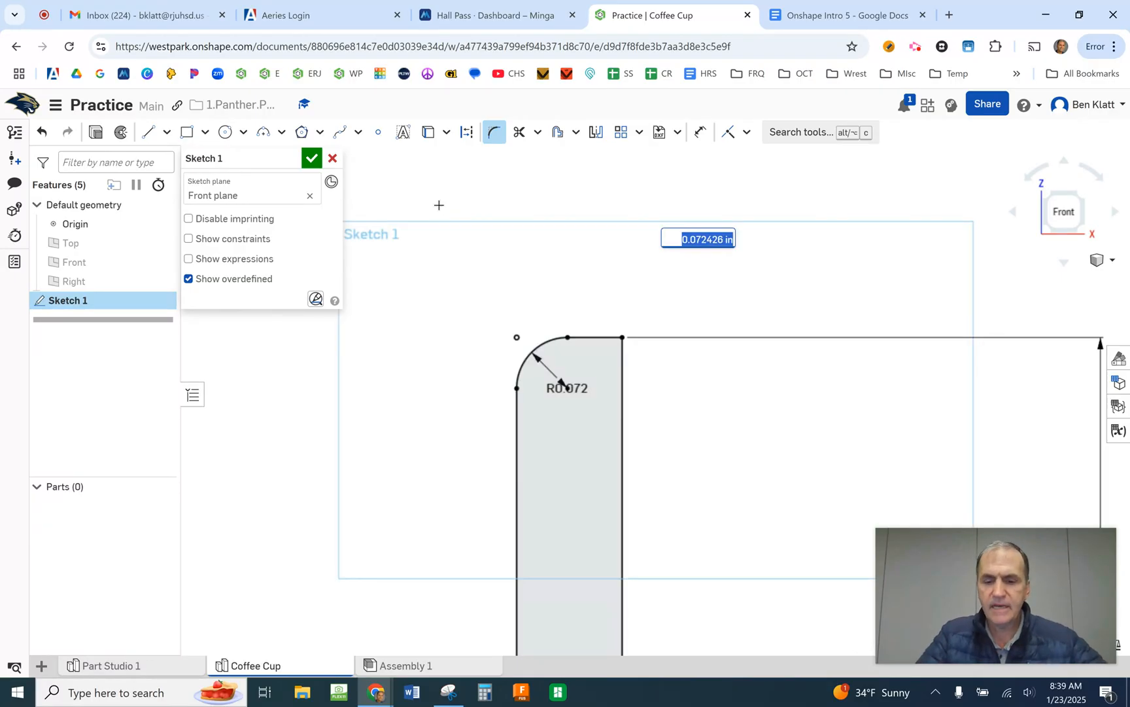
- Set the radius of the fillet on the wall's upper inner corner to 0.06 in
key(BackSpace)
text(.0)
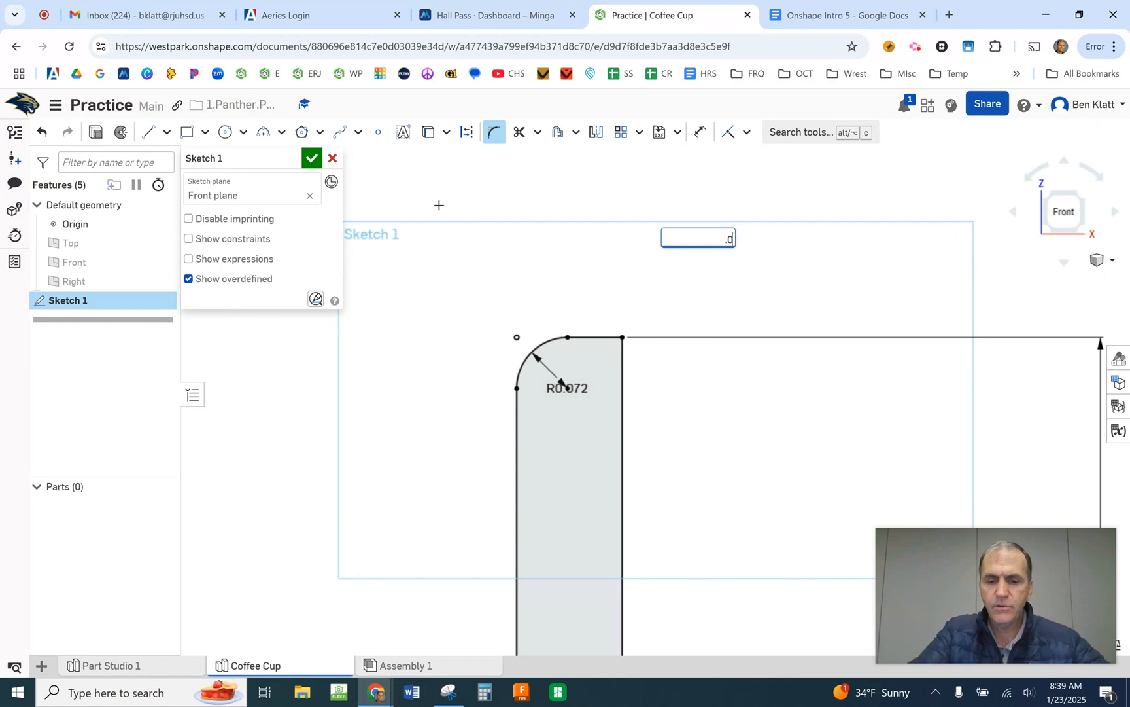
text(6)
key(Return)
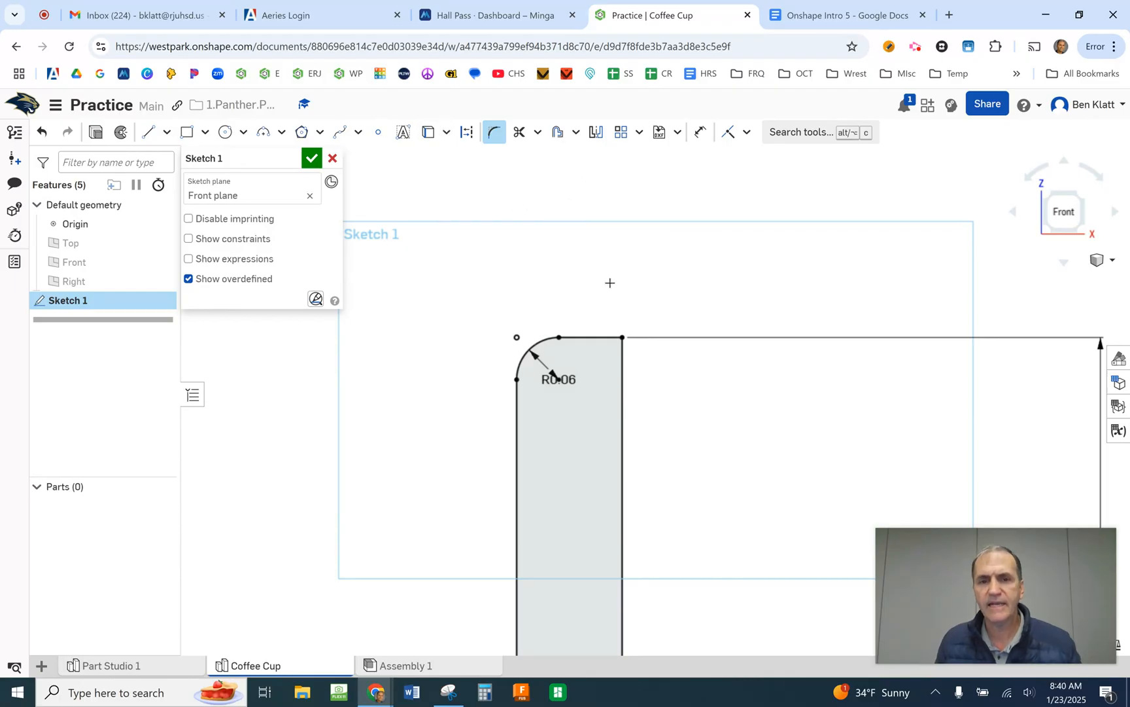
- Try a sketch fillet on the wall's upper outer corner with the radius set to 0.04 in
click(624, 338)
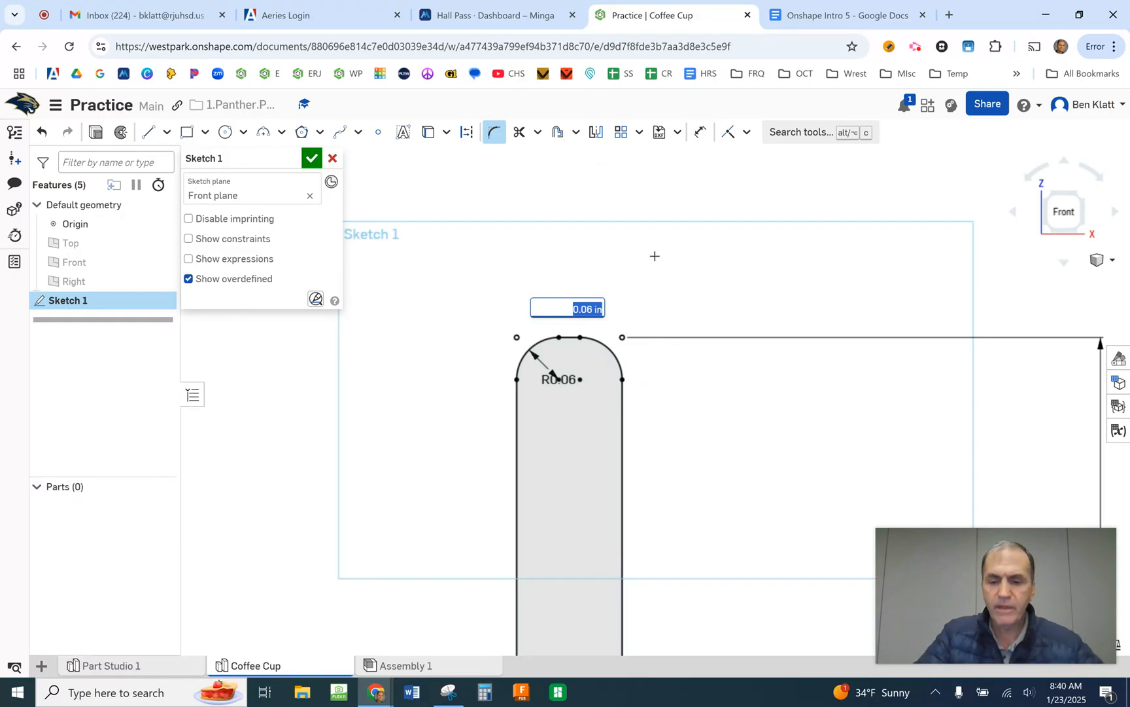
key(BackSpace)
text(.04)
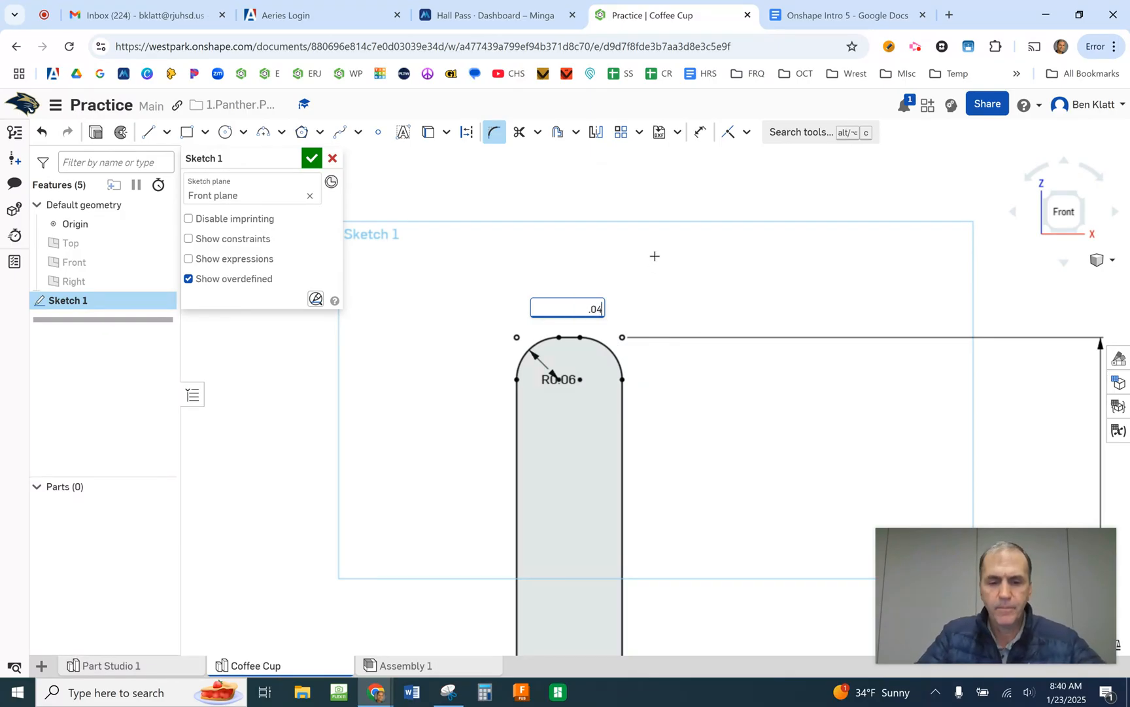
key(Return)
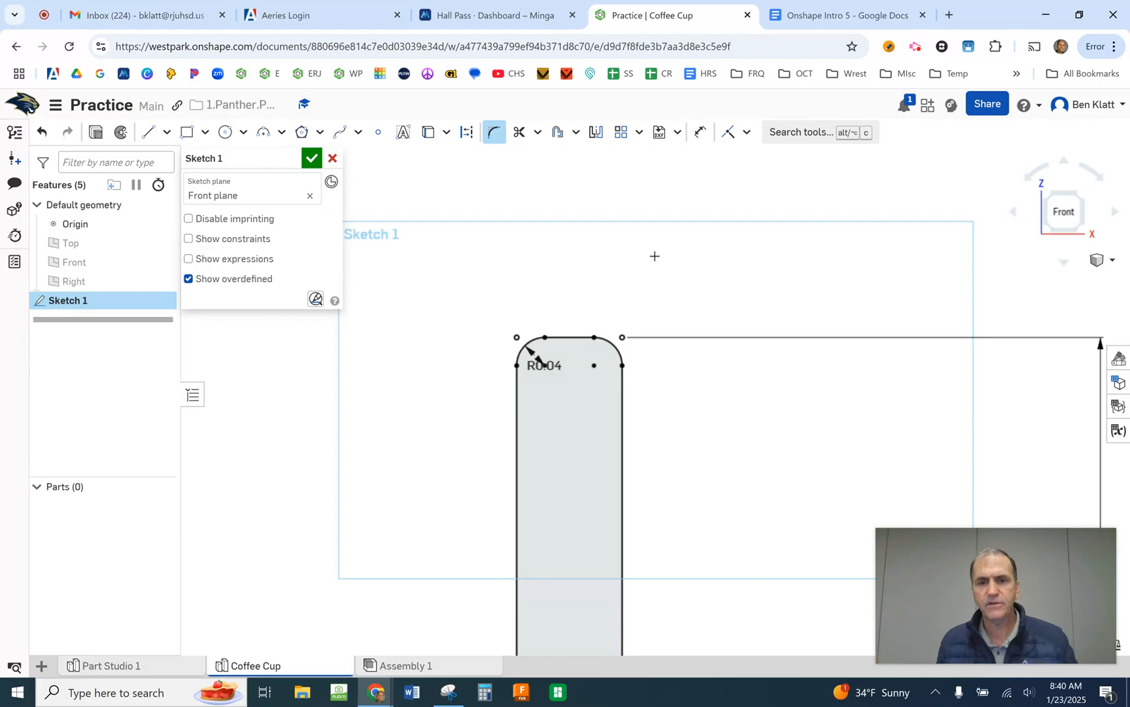
- Undo the 0.04 in radius change and the fillet on the wall's upper outer corner
scroll(647, 366, up, 3)
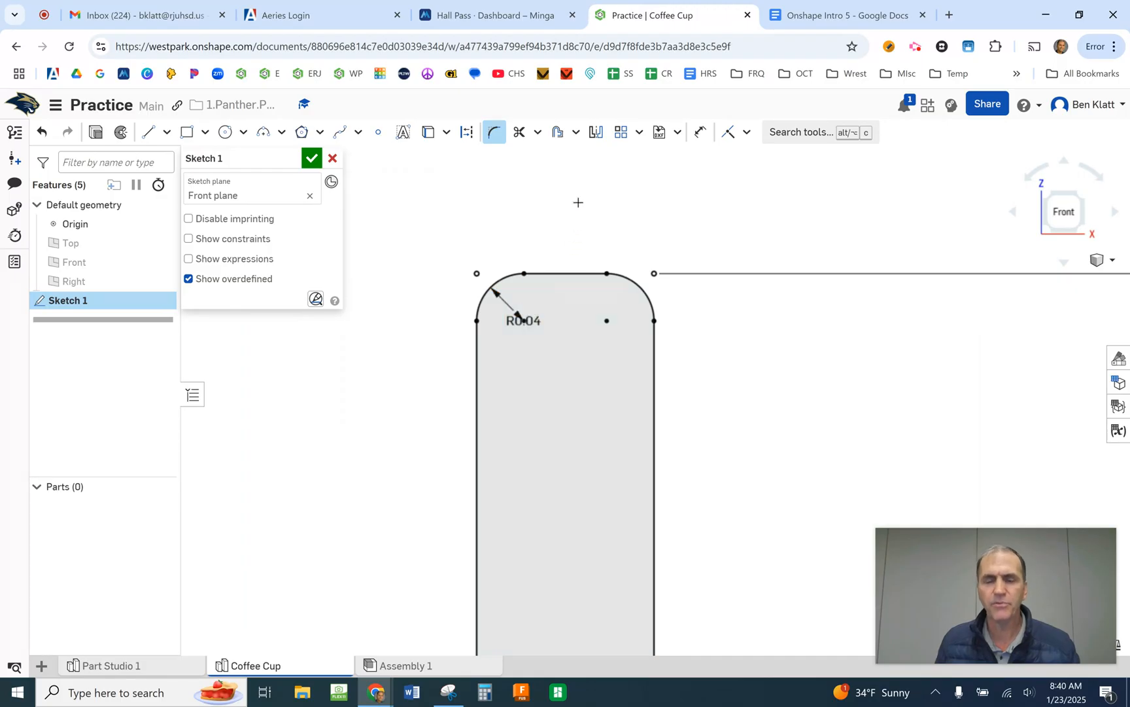
click(38, 134)
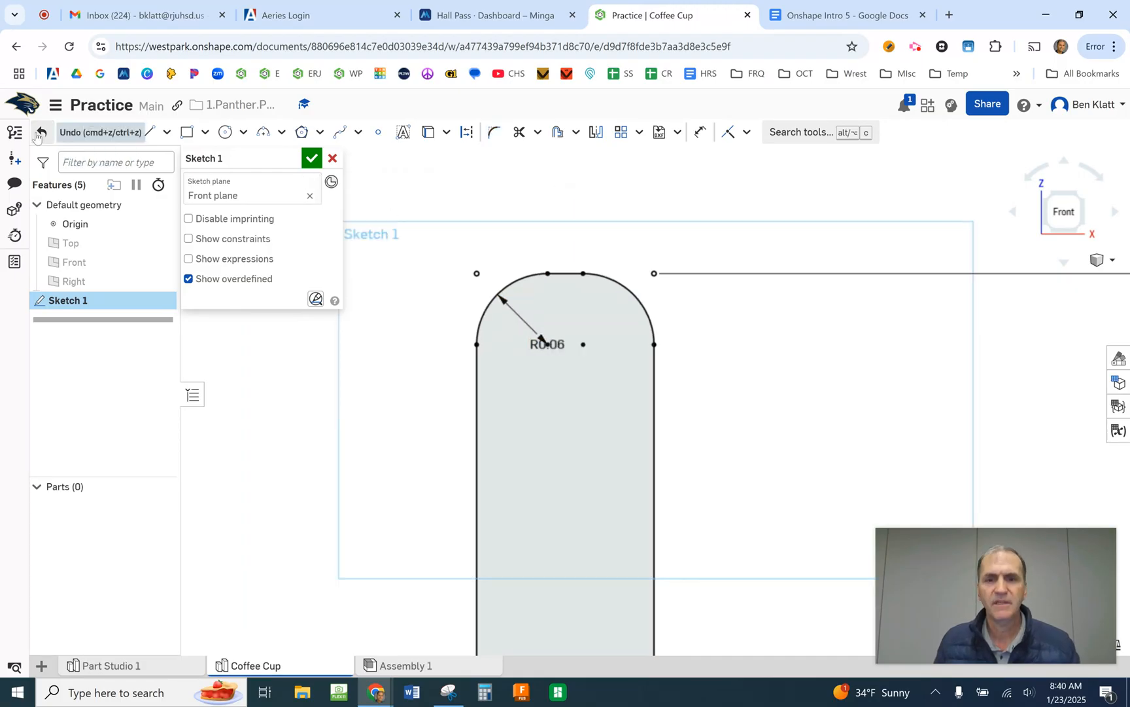
click(40, 134)
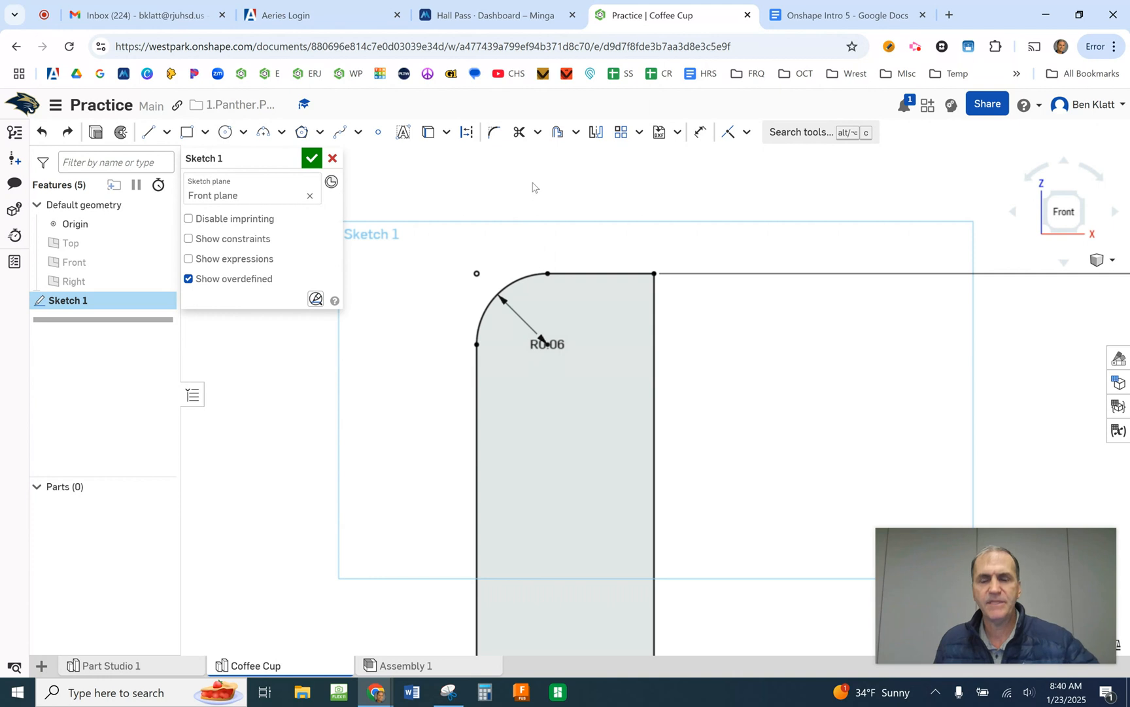
- Fillet the wall's upper outer corner with its own radius of 0.04 in
click(494, 132)
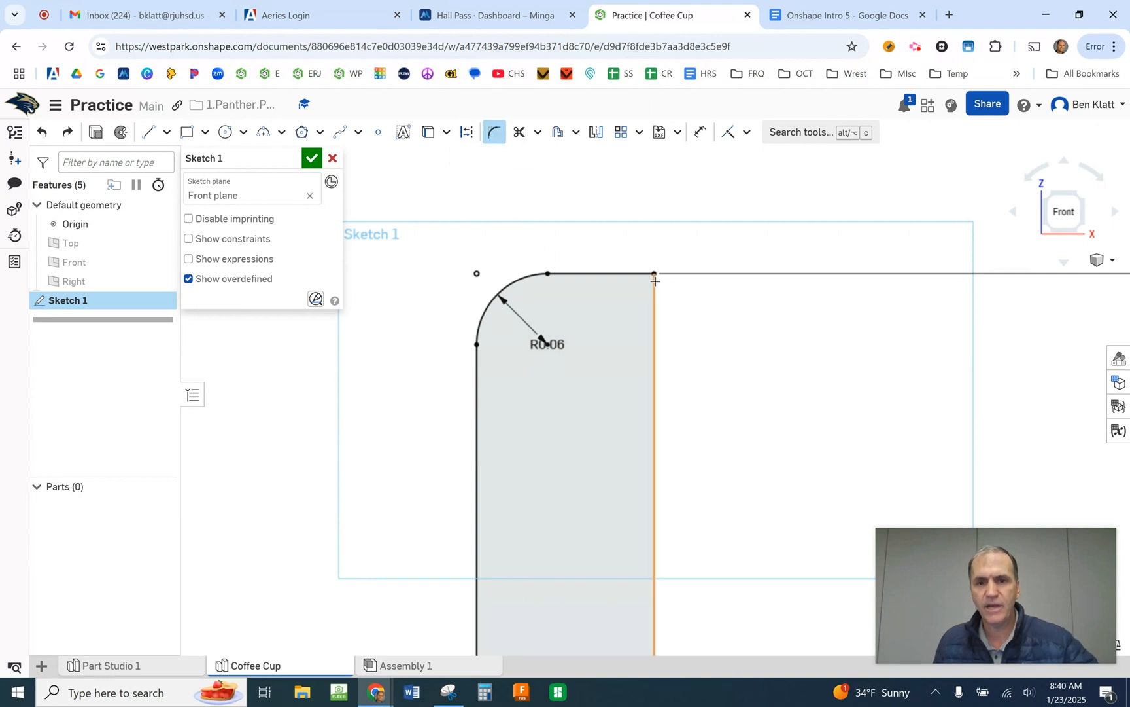
click(622, 288)
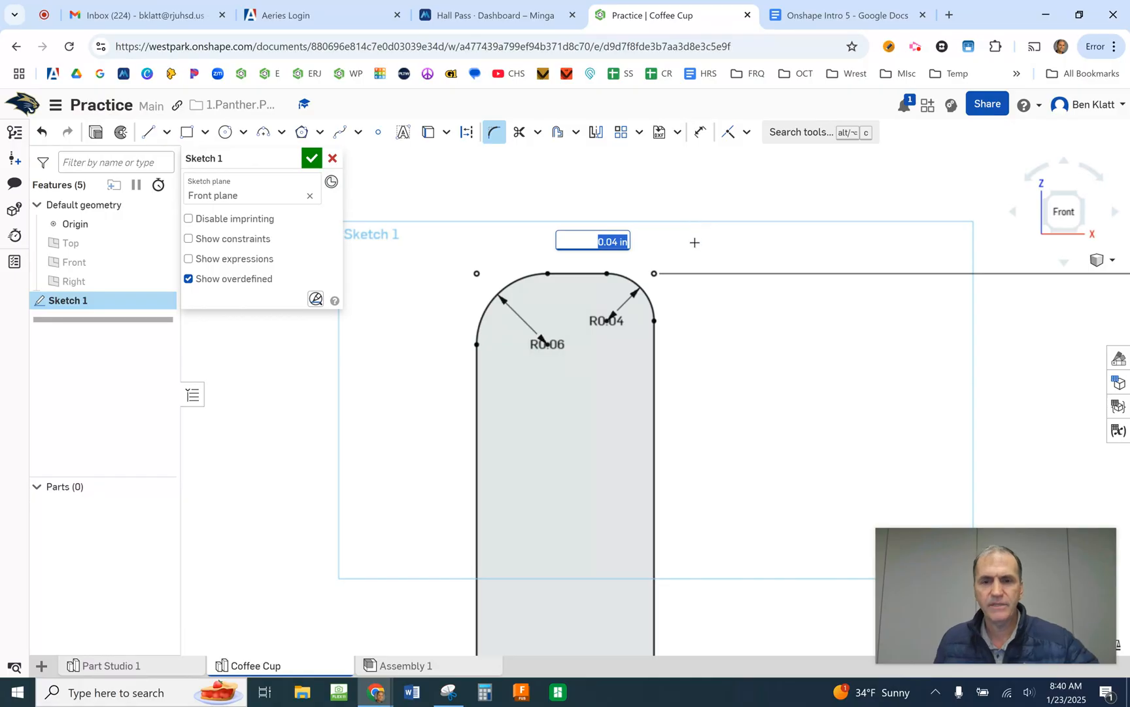
key(Return)
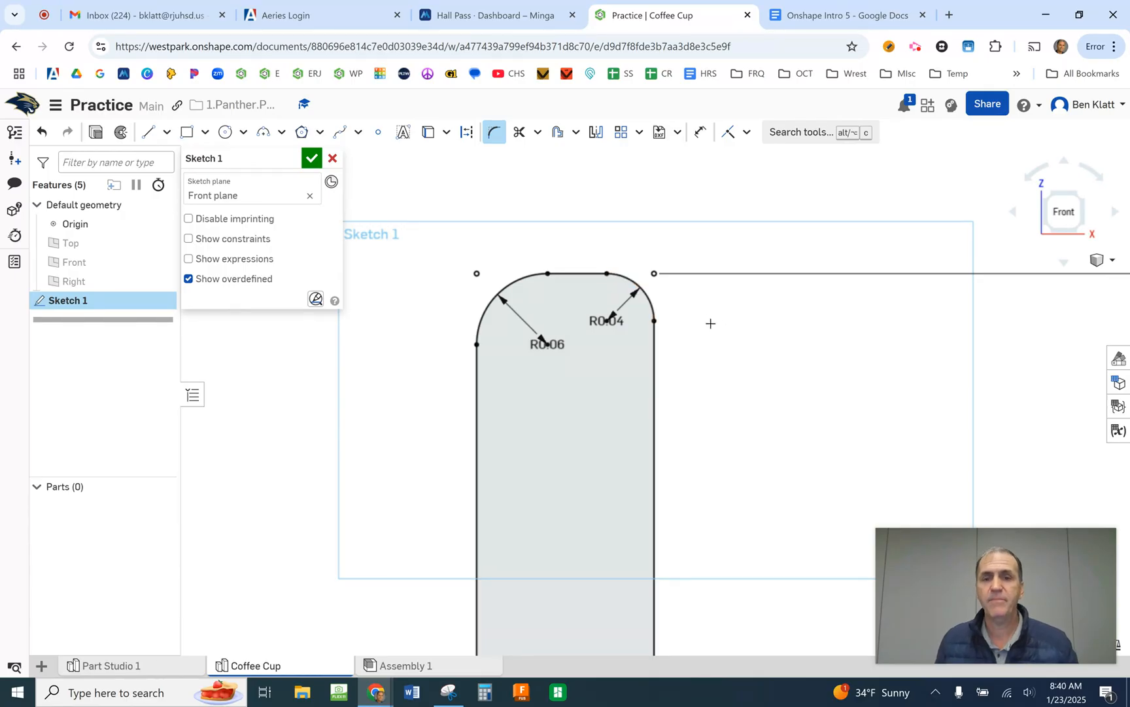
- Examine the whole half cross-section, including the wall-to-base junction and the base's short vertical edge at the origin
scroll(712, 326, down, 2)
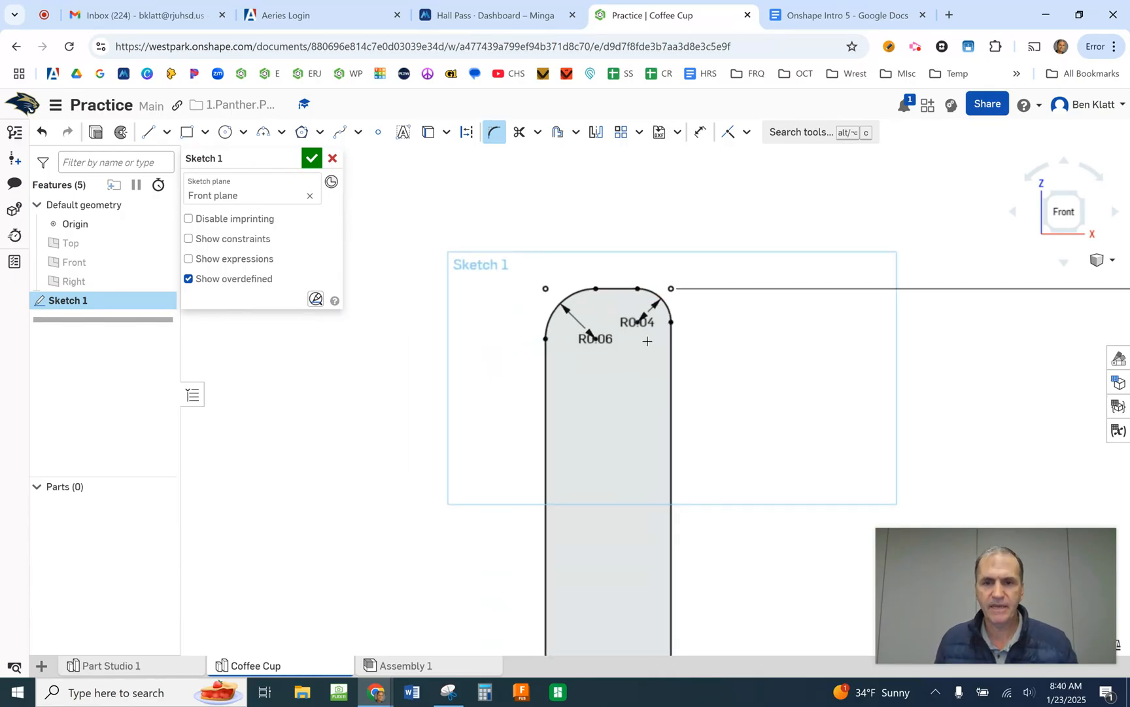
scroll(630, 344, down, 2)
scroll(677, 361, down, 2)
scroll(853, 479, down, 2)
mouse_move(835, 510)
middle_down()
mouse_move(840, 312)
mouse_move(867, 309)
middle_up()
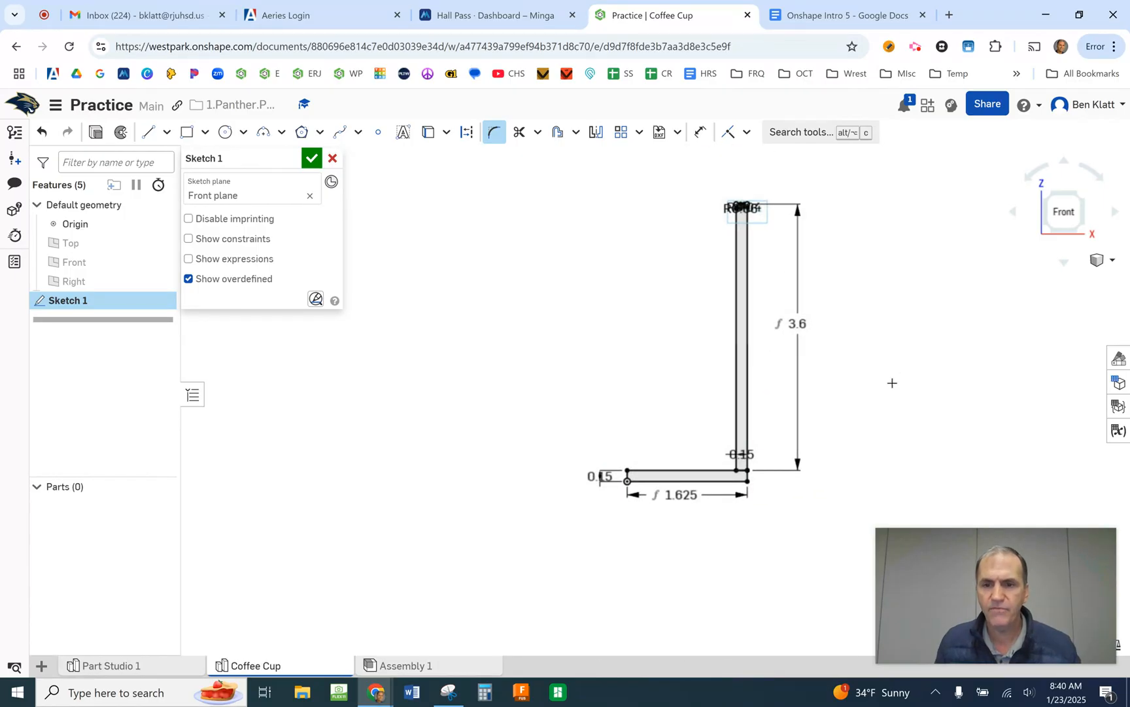
scroll(889, 383, up, 1)
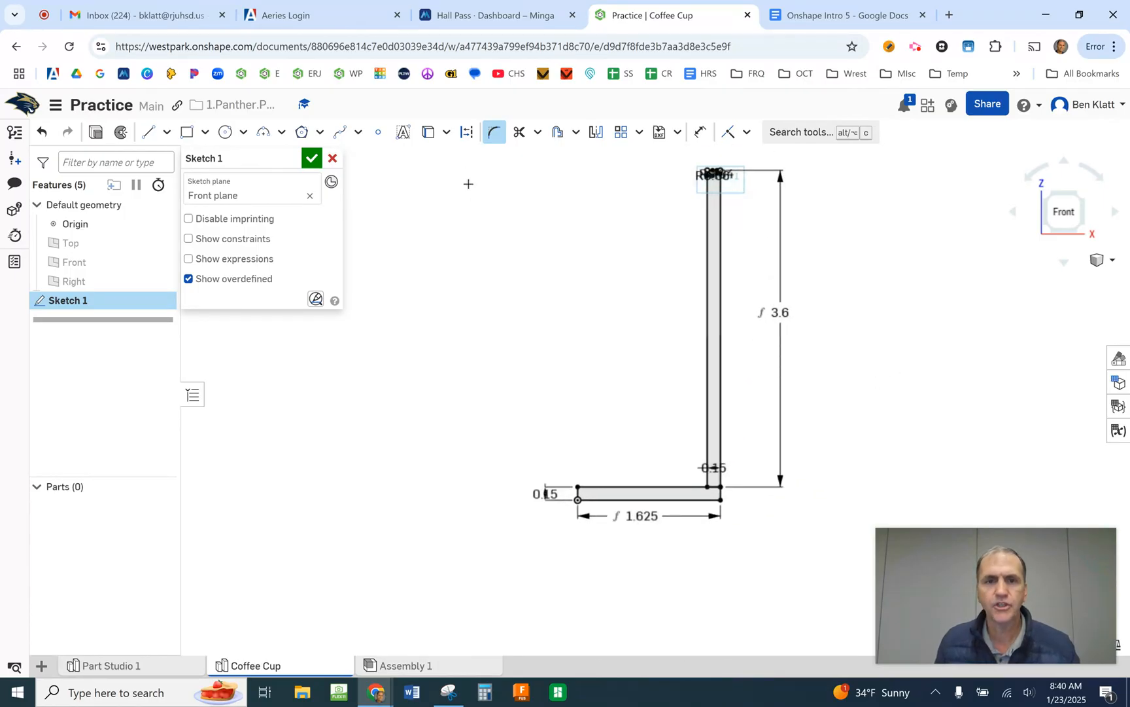
click(494, 142)
click(494, 140)
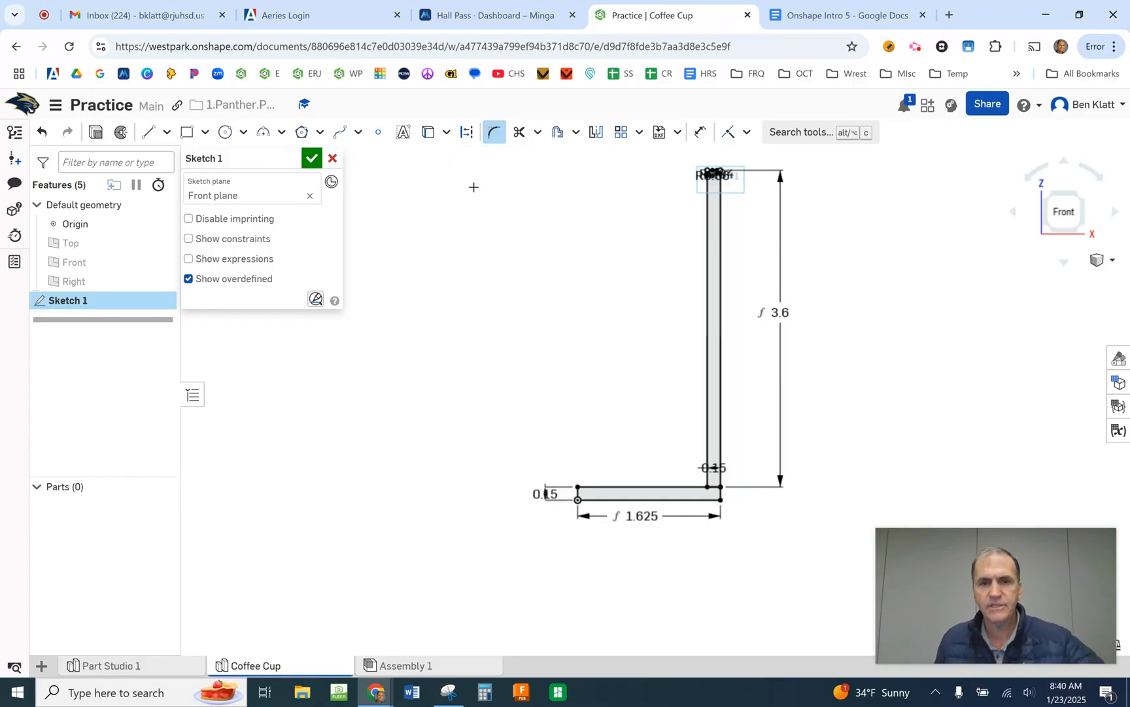
key(Escape)
scroll(597, 361, up, 1)
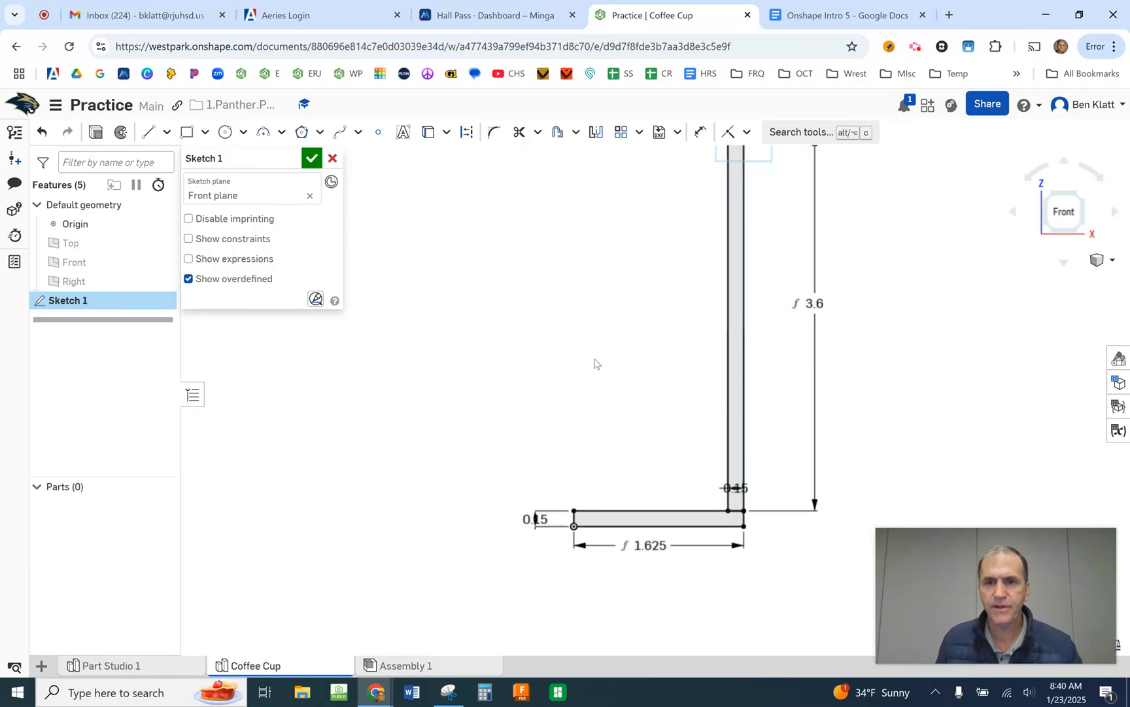
scroll(593, 358, down, 1)
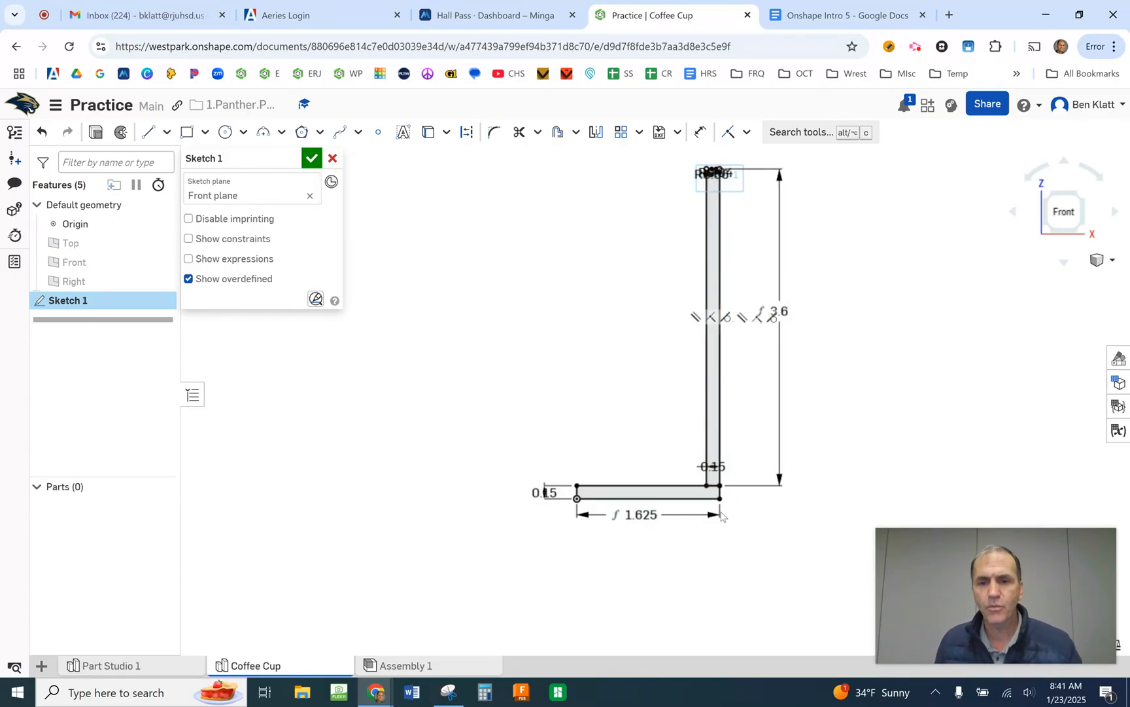
scroll(638, 553, down, 3)
scroll(596, 545, up, 7)
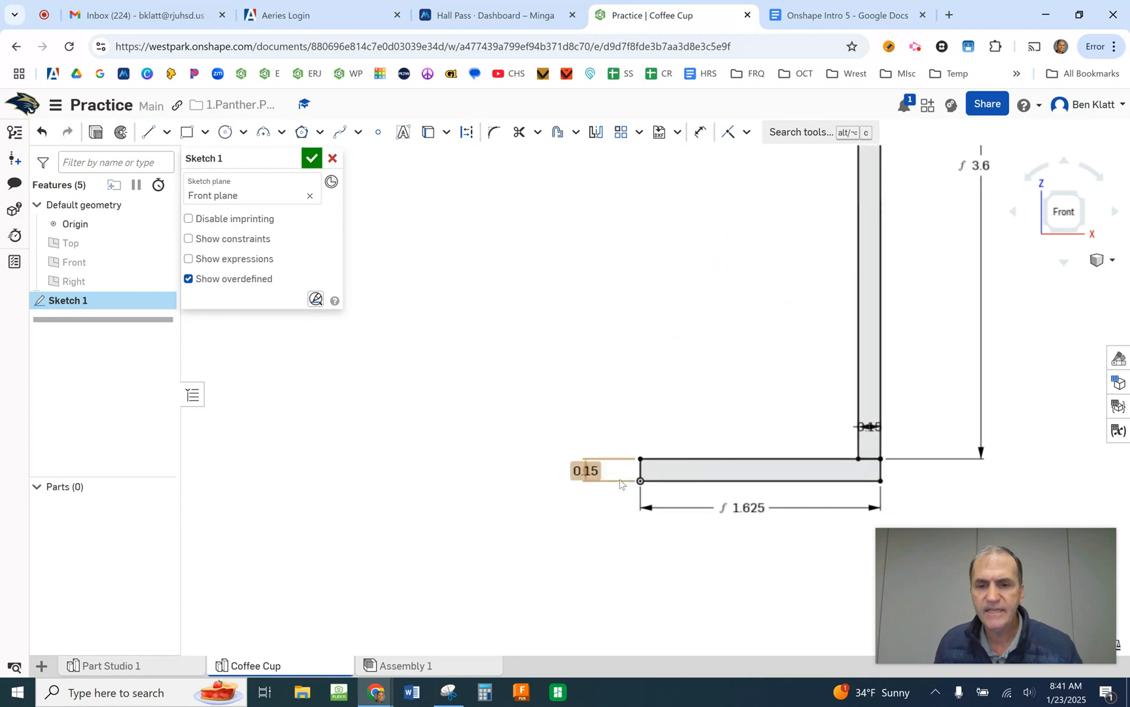
scroll(636, 472, up, 2)
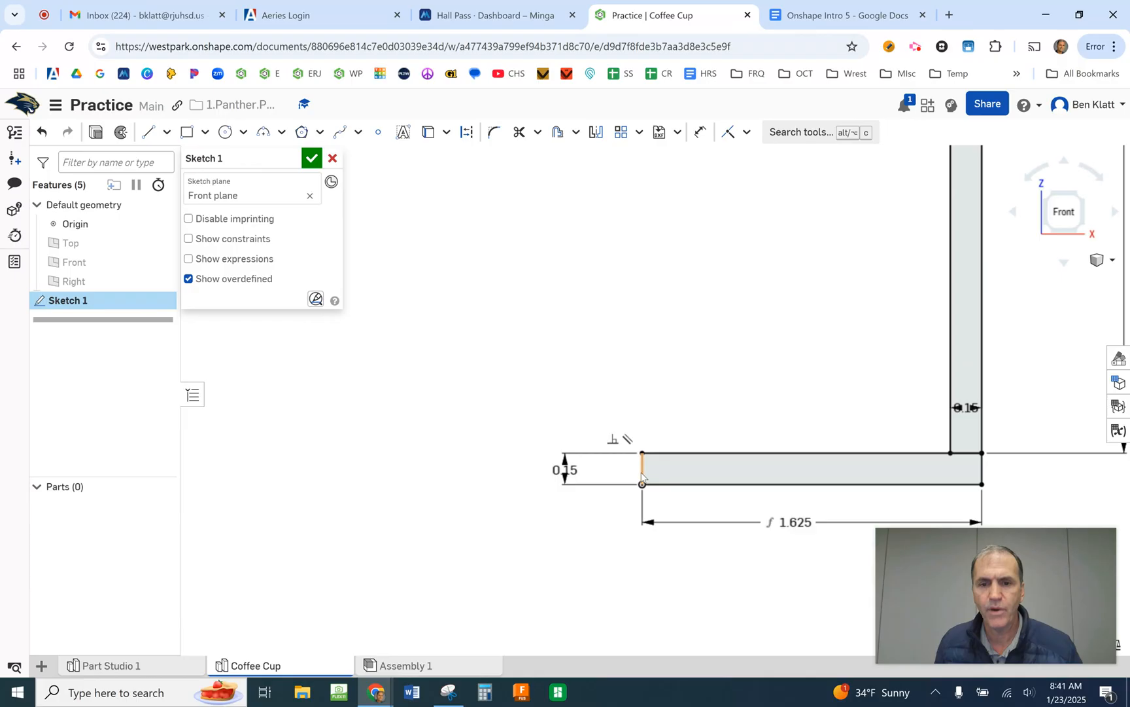
scroll(640, 476, down, 5)
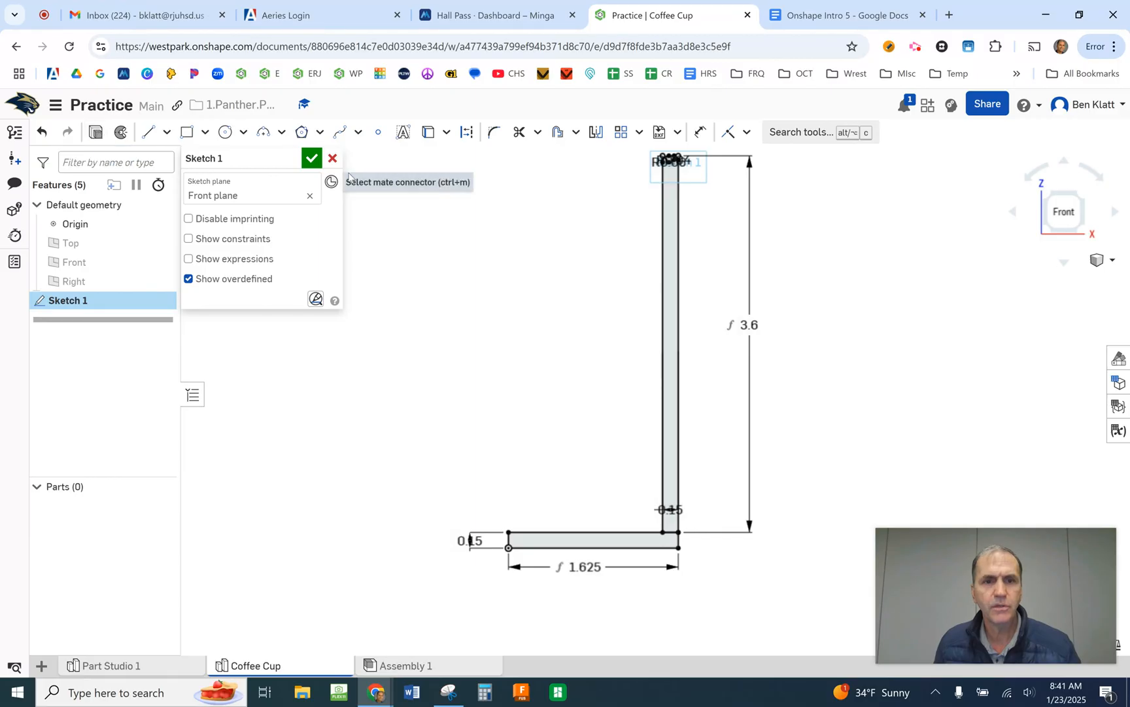
- Finish the sketch and fully revolve the wall and base regions into a new solid around the base's short vertical edge at the origin
click(312, 158)
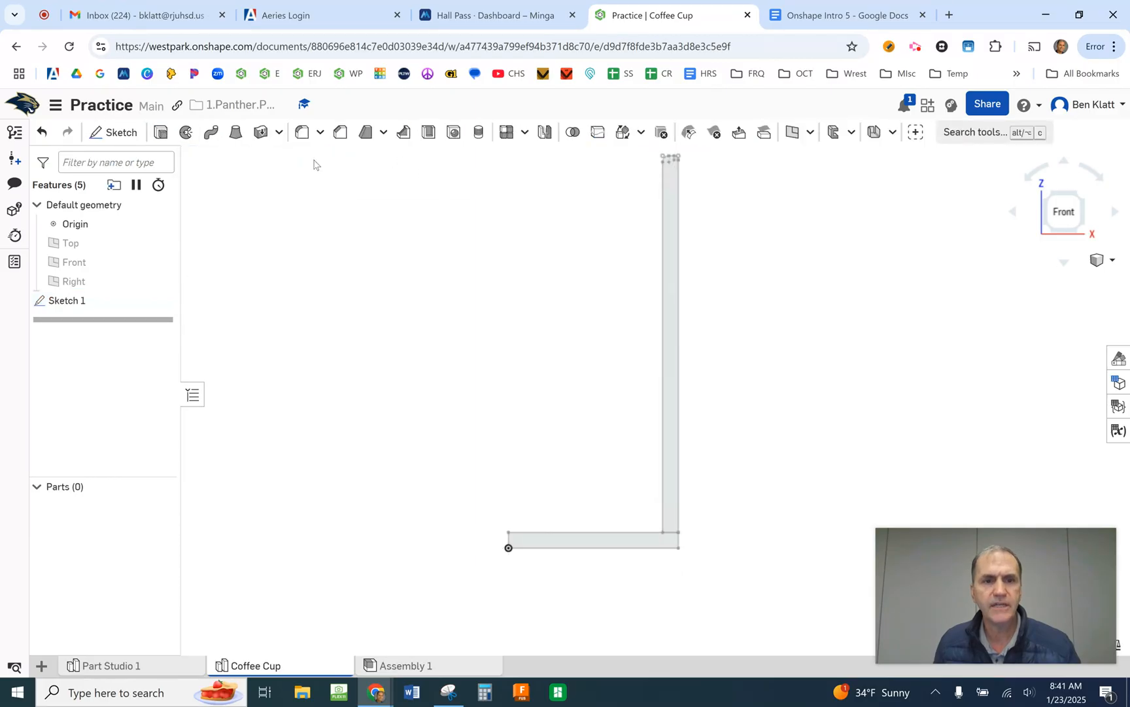
click(186, 133)
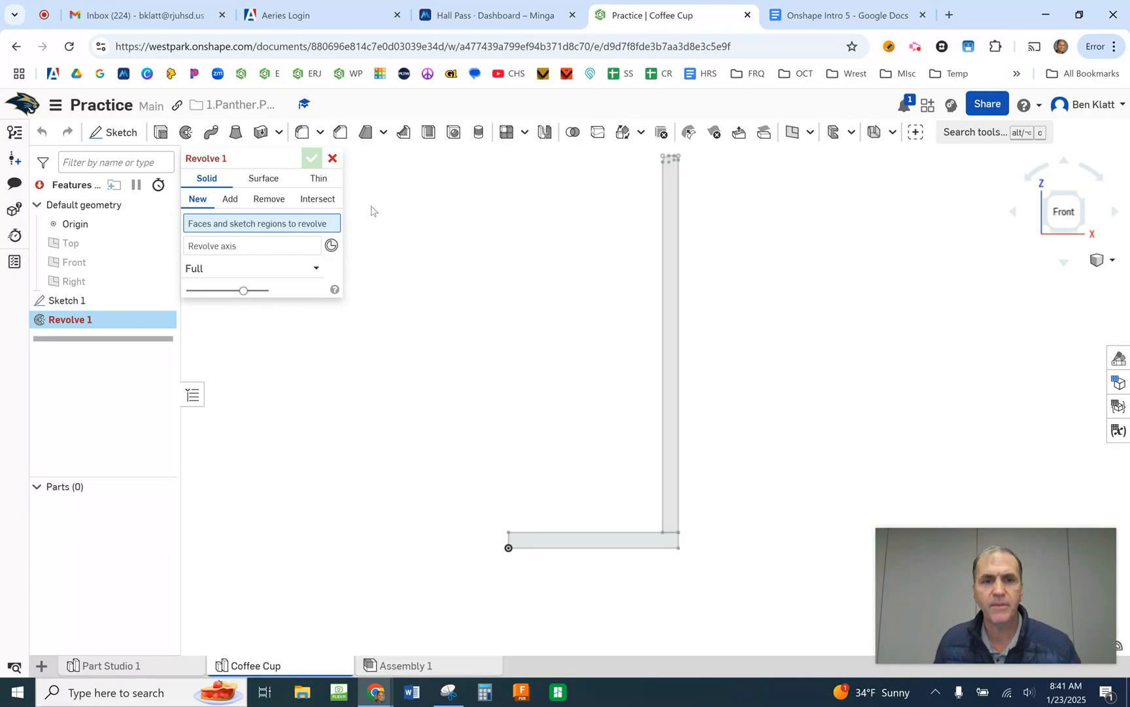
click(675, 261)
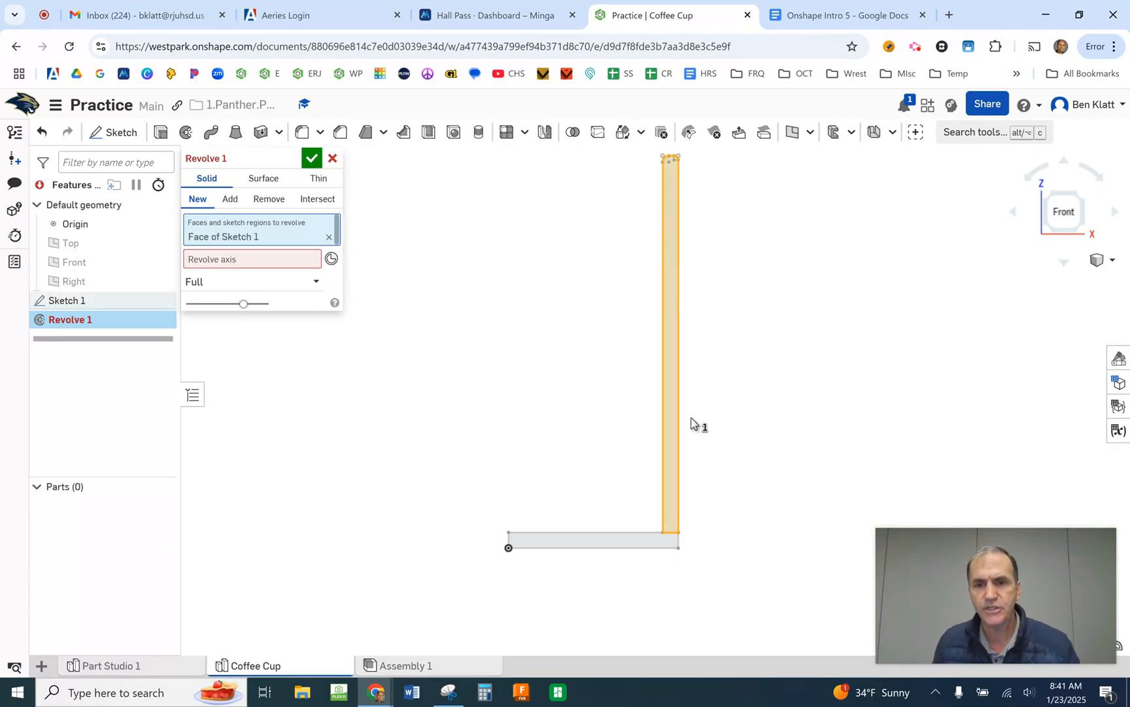
click(630, 542)
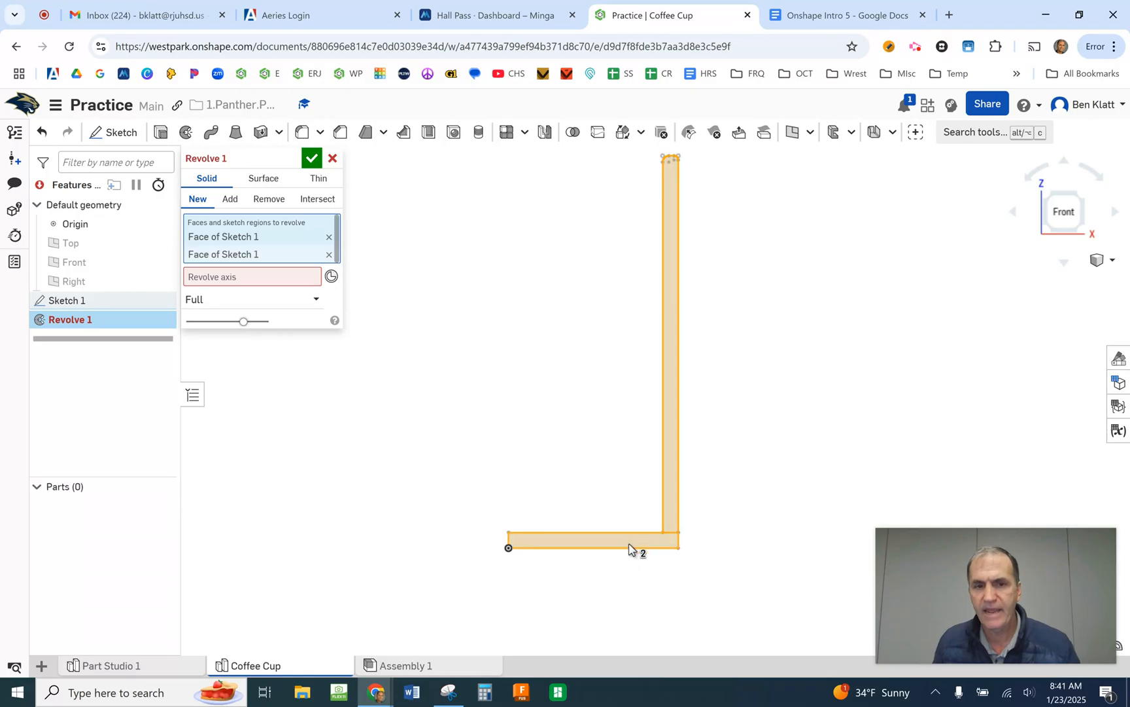
click(248, 280)
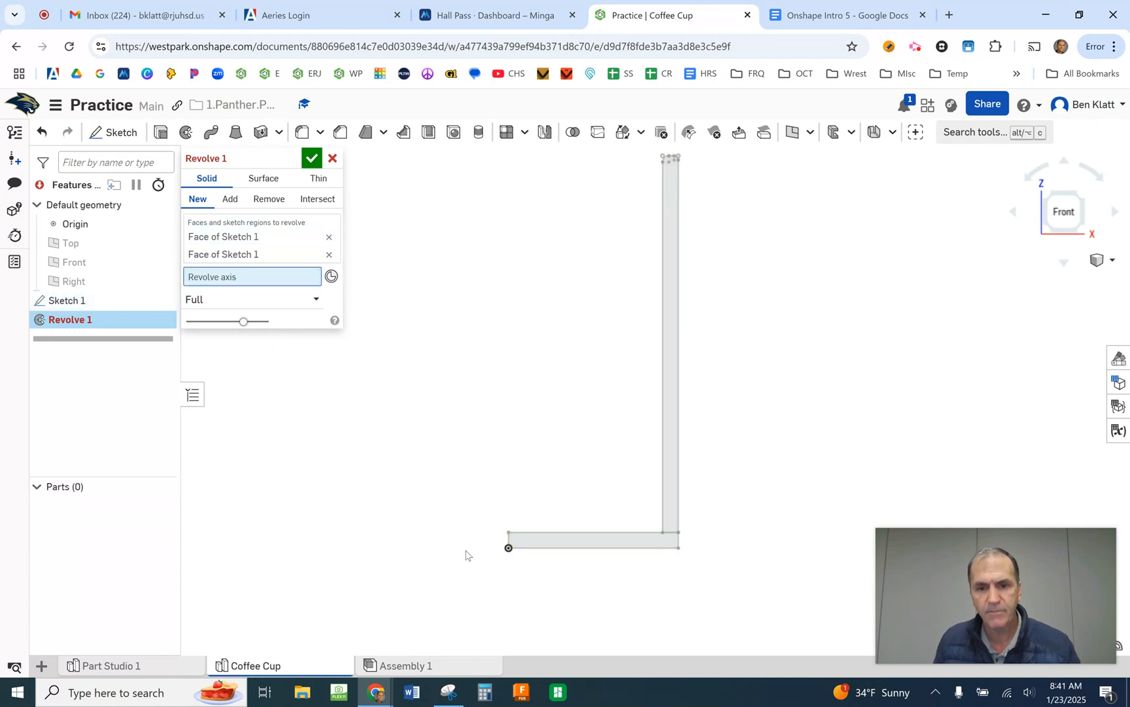
scroll(500, 546, up, 2)
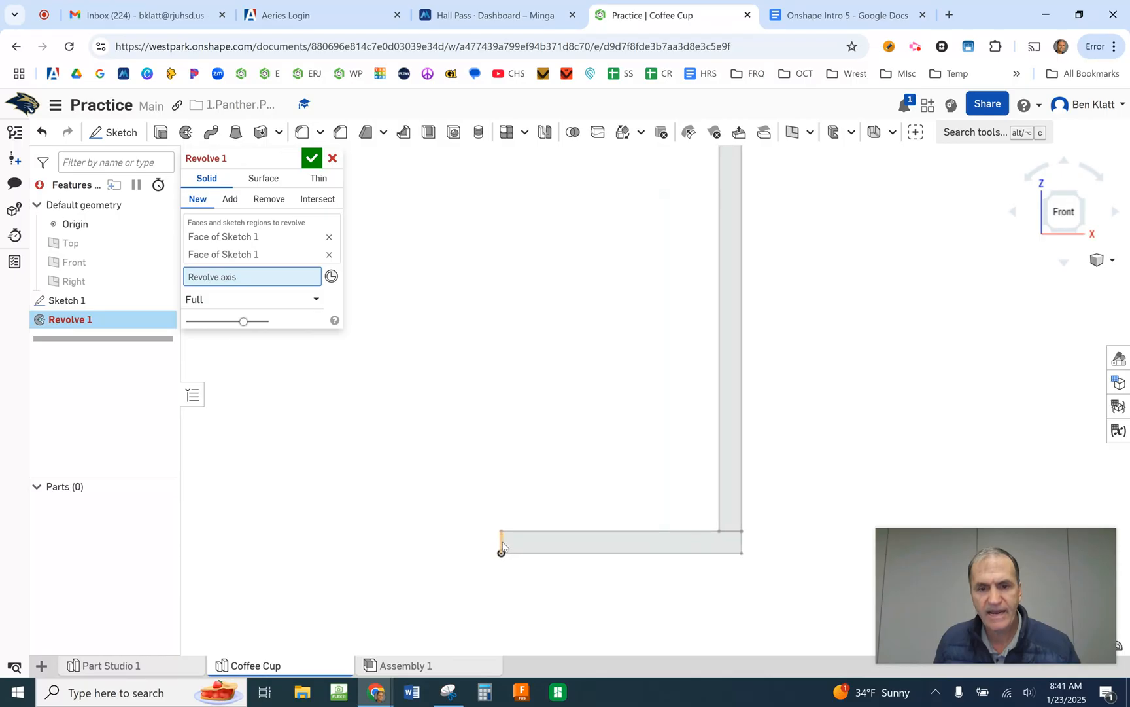
click(501, 543)
scroll(503, 540, up, 1)
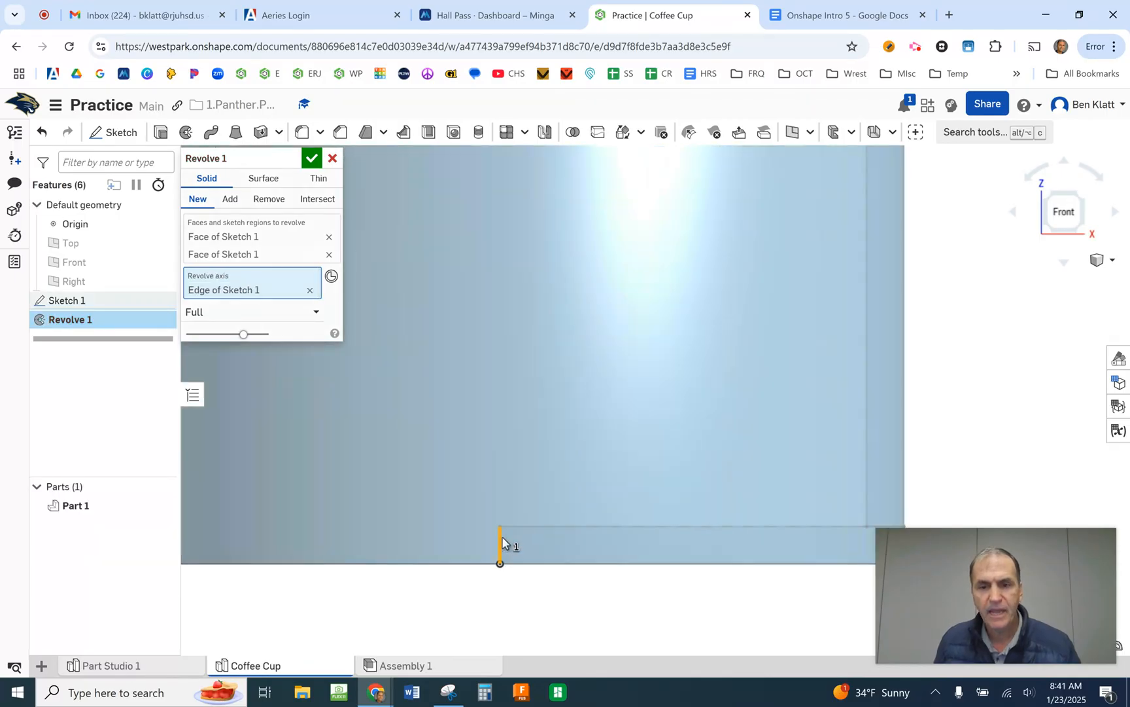
scroll(503, 540, down, 3)
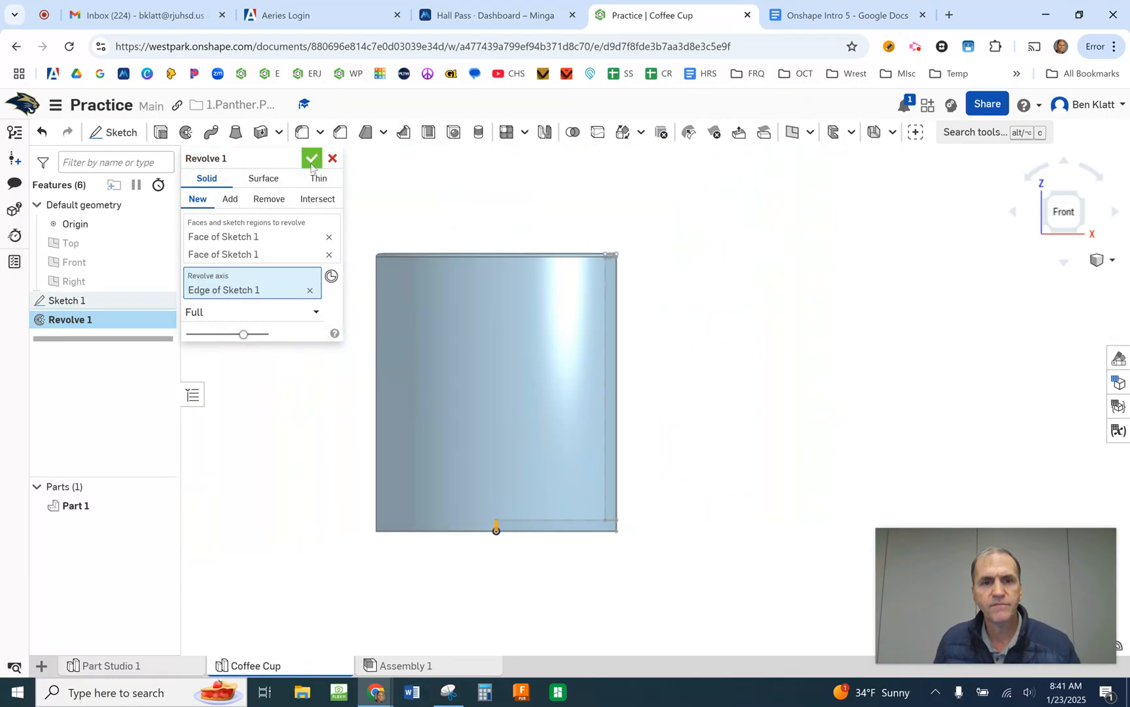
click(310, 159)
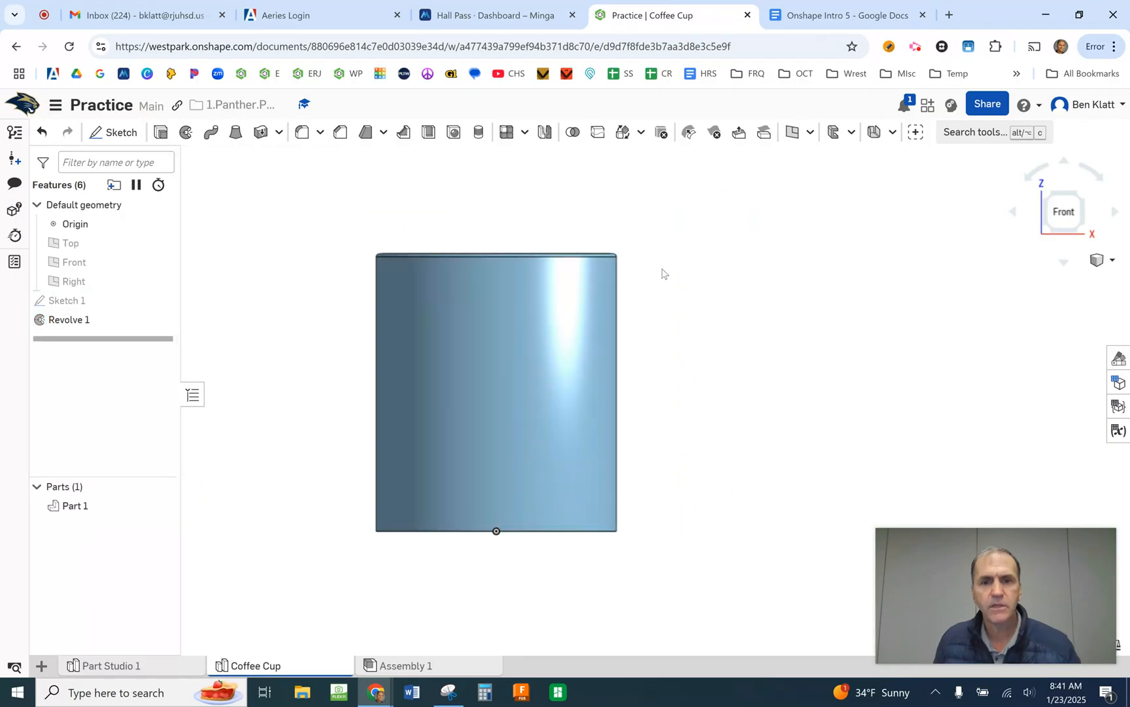
- Fillet the cup's inside bottom edge, where the wall meets the floor, with a 0.06 in radius
right_drag(713, 305, 694, 282)
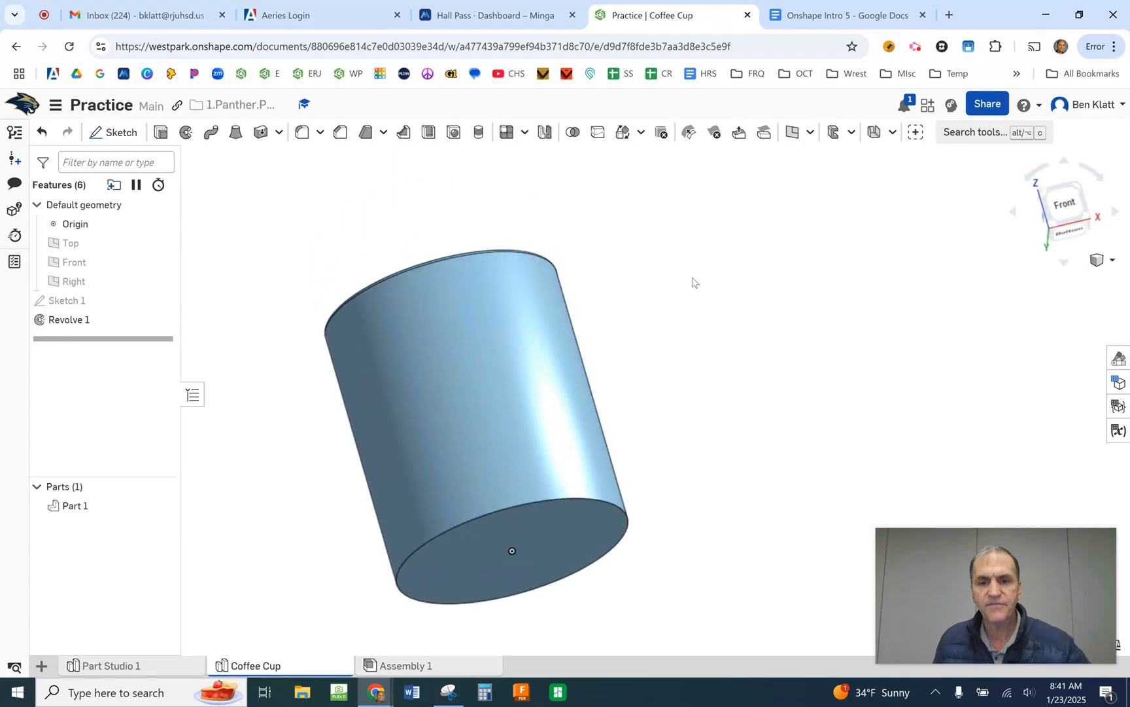
right_drag(684, 469, 696, 430)
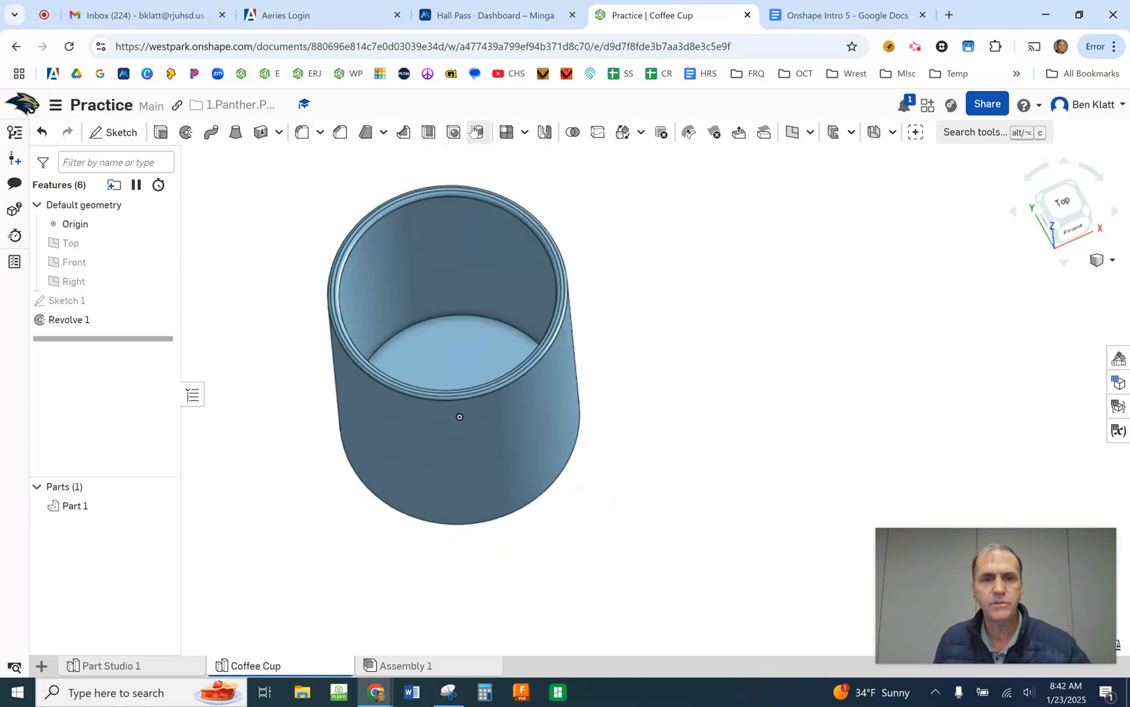
click(299, 133)
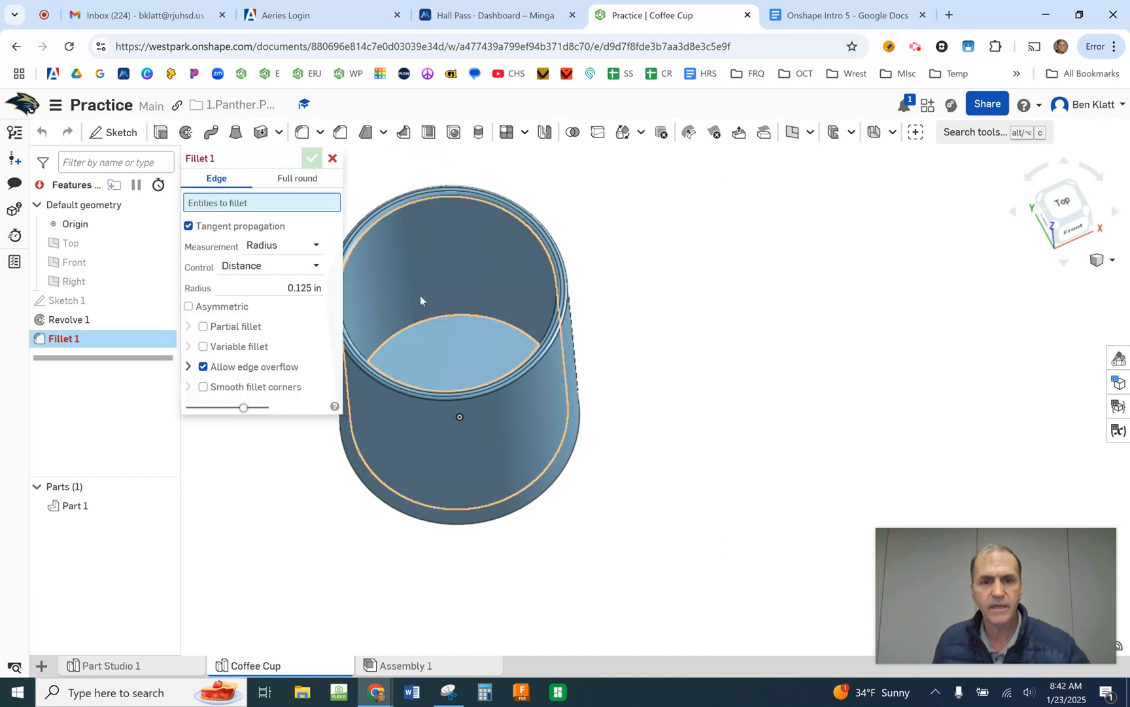
scroll(439, 318, down, 3)
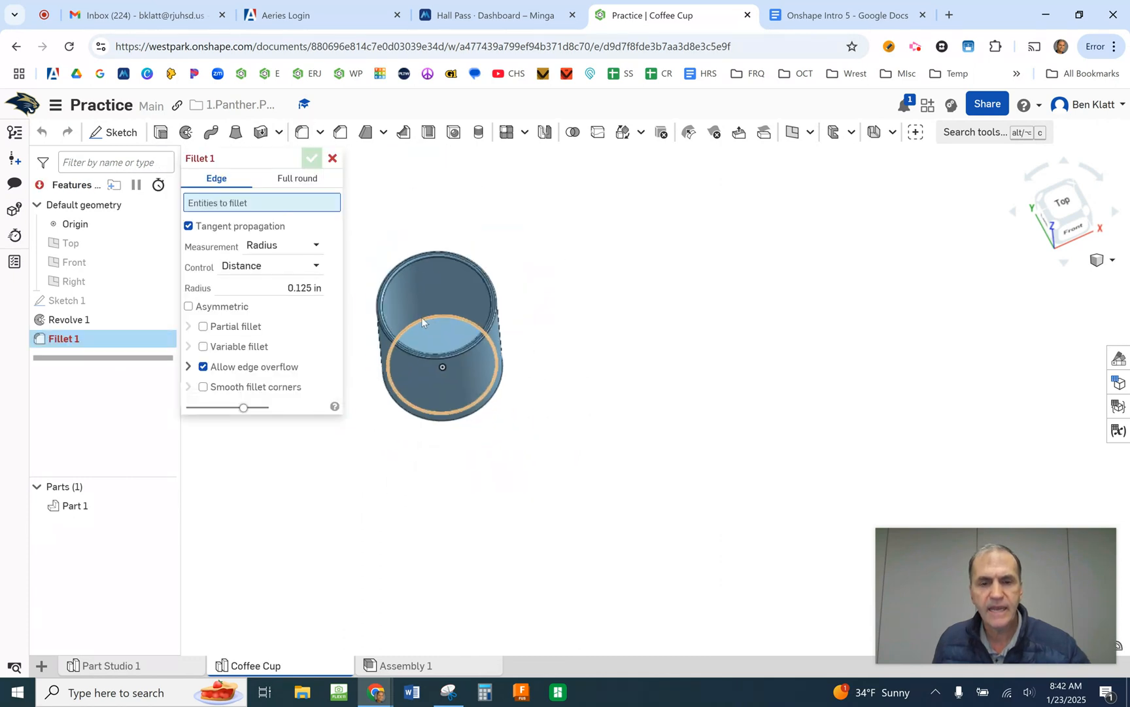
scroll(423, 317, up, 5)
scroll(432, 322, up, 3)
click(464, 309)
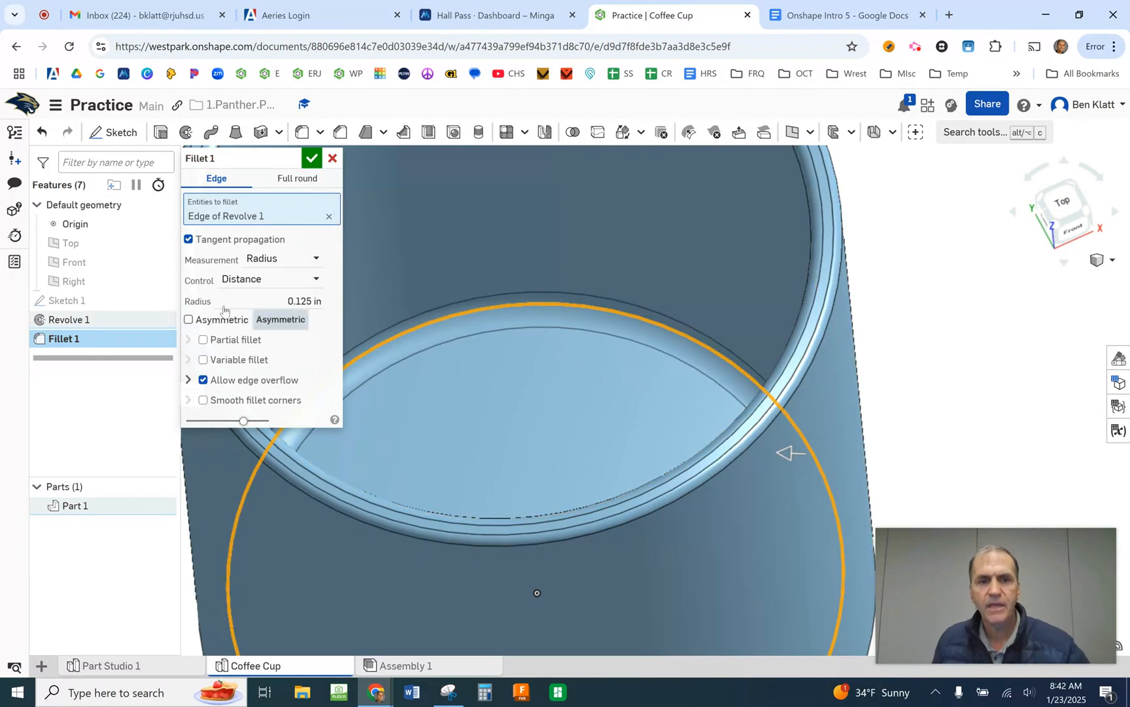
click(270, 301)
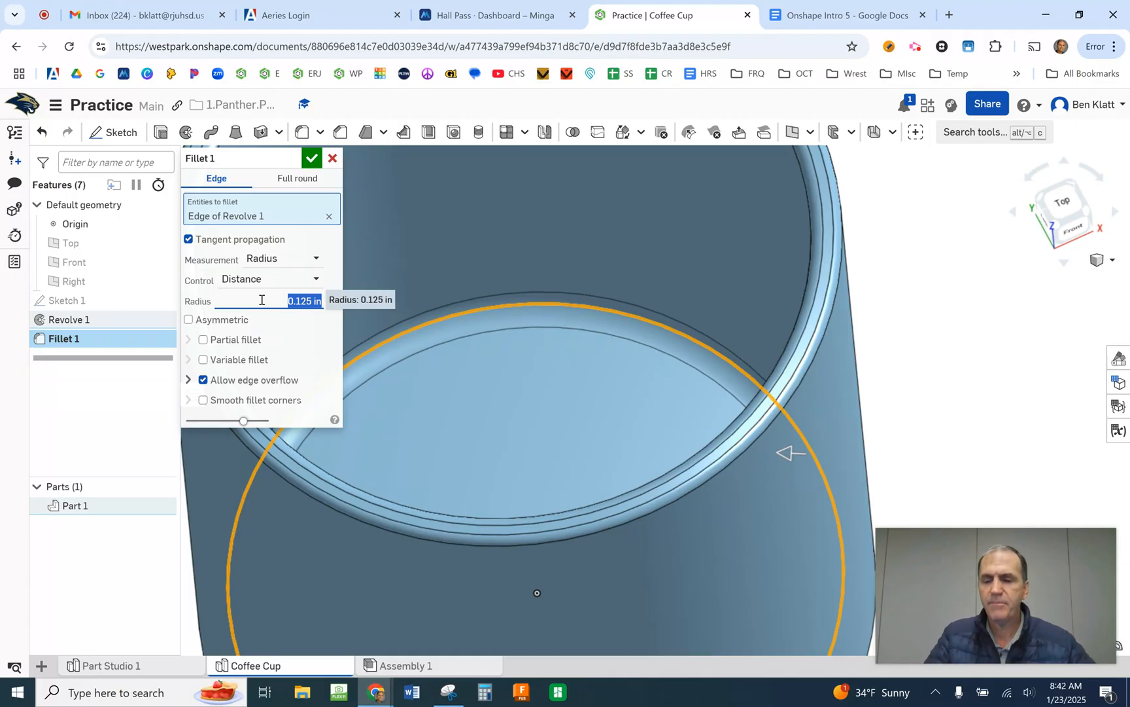
key(BackSpace)
text(.06)
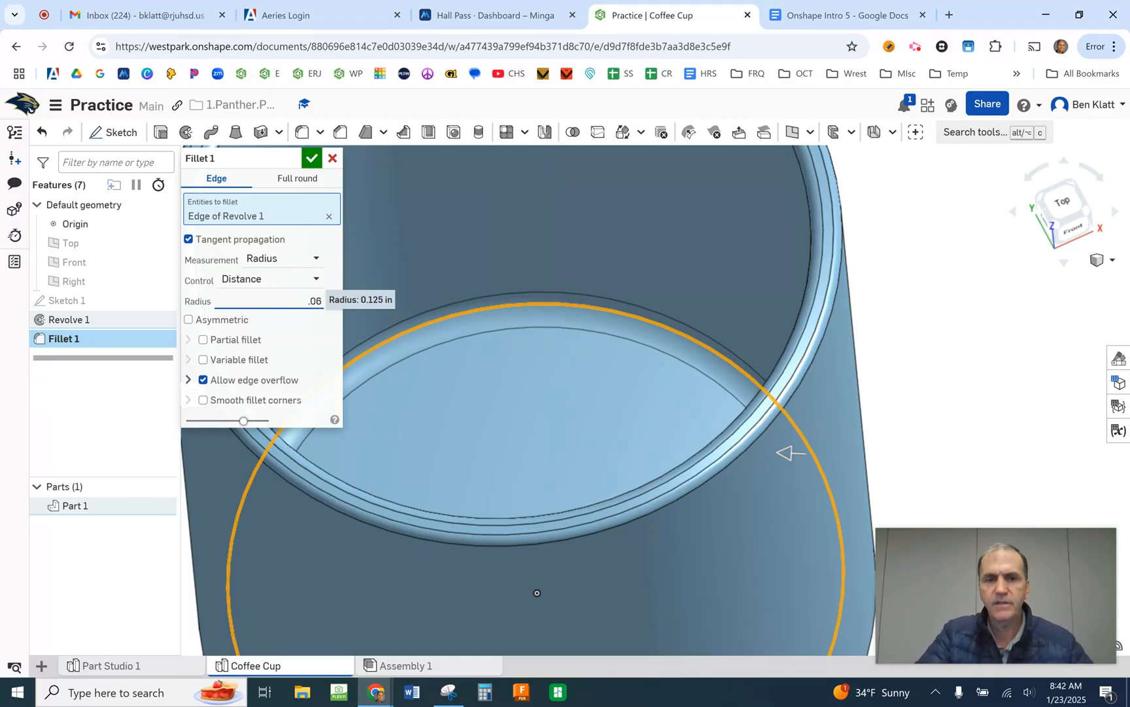
key(Return)
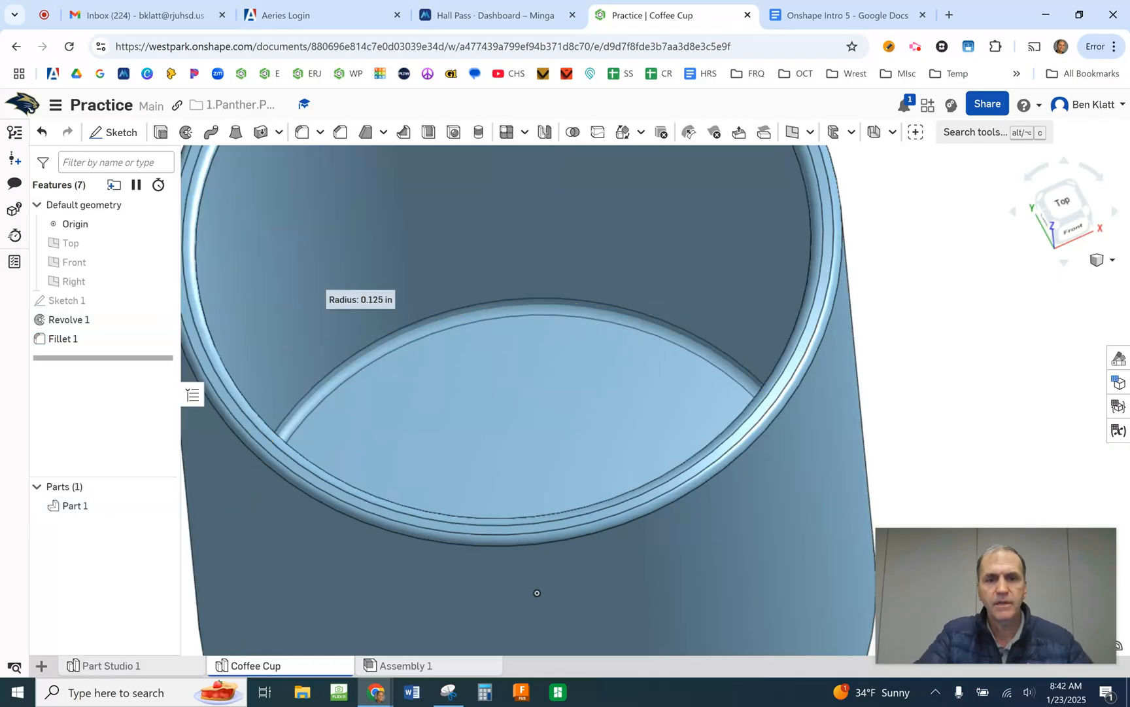
- Fillet the outer edge of the cup's underside with a 0.04 in radius
scroll(230, 295, up, 3)
scroll(215, 264, down, 5)
right_drag(605, 485, 684, 447)
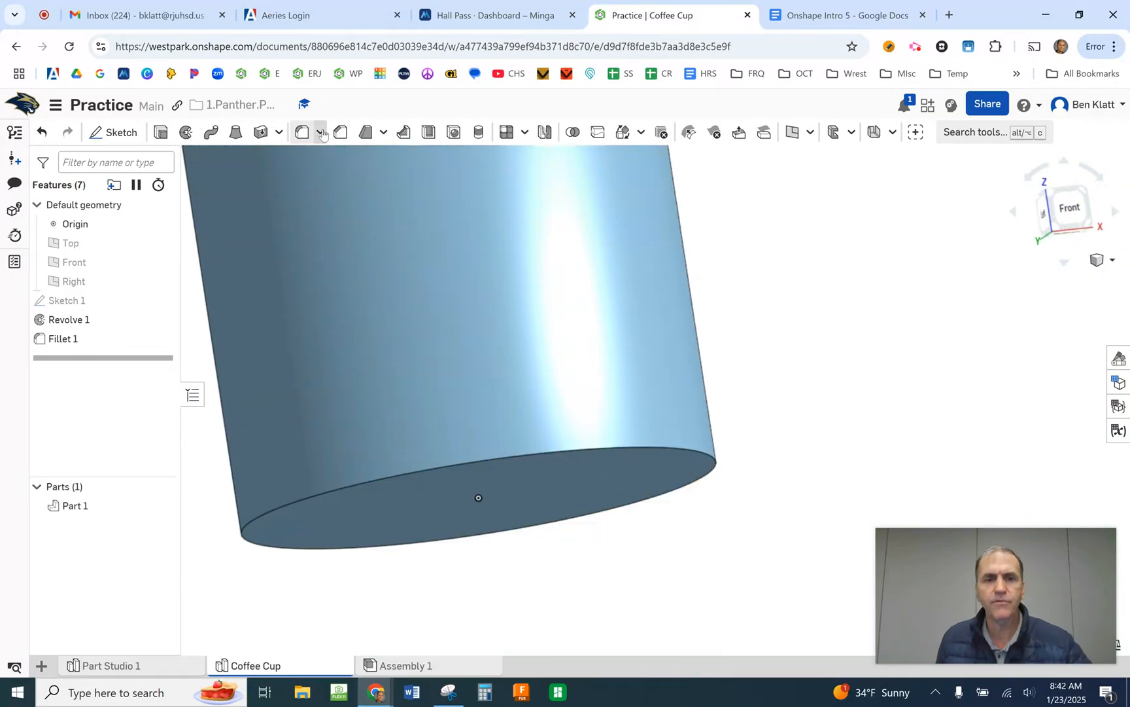
click(301, 132)
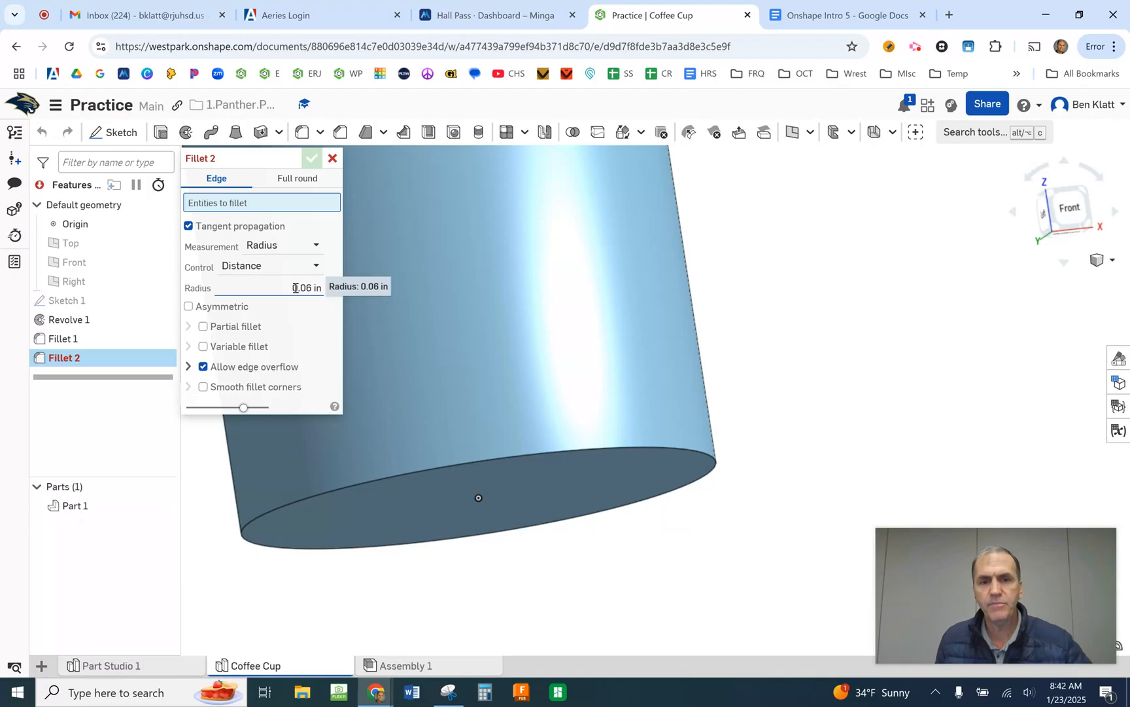
click(661, 448)
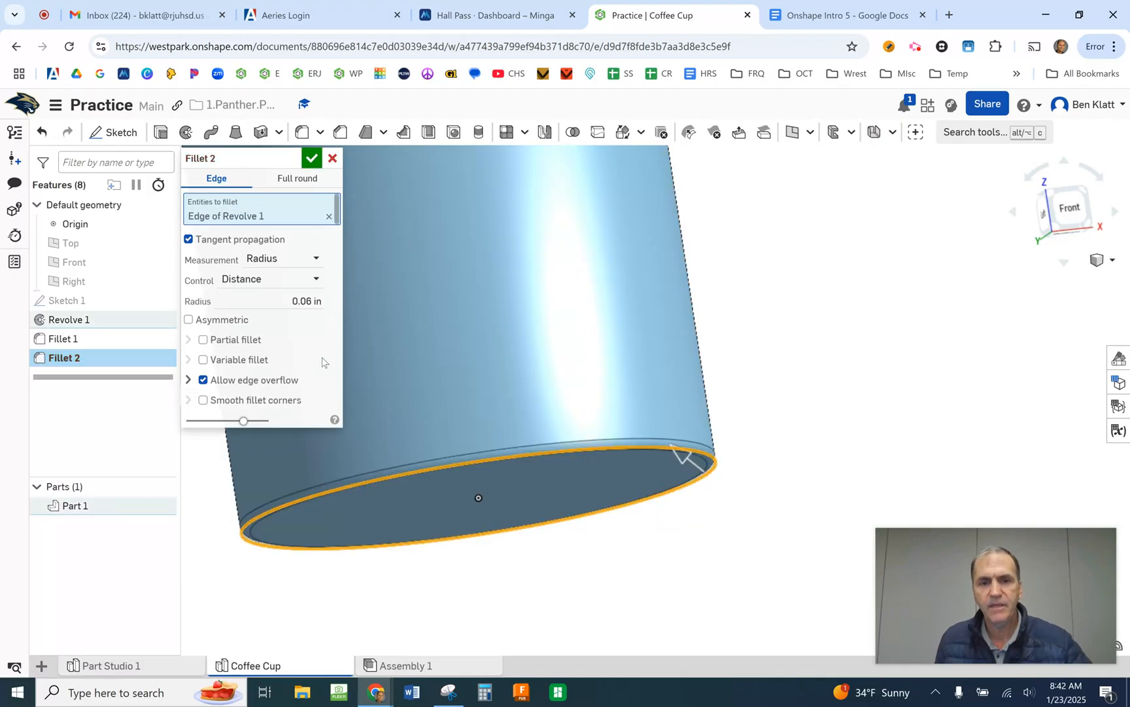
click(306, 302)
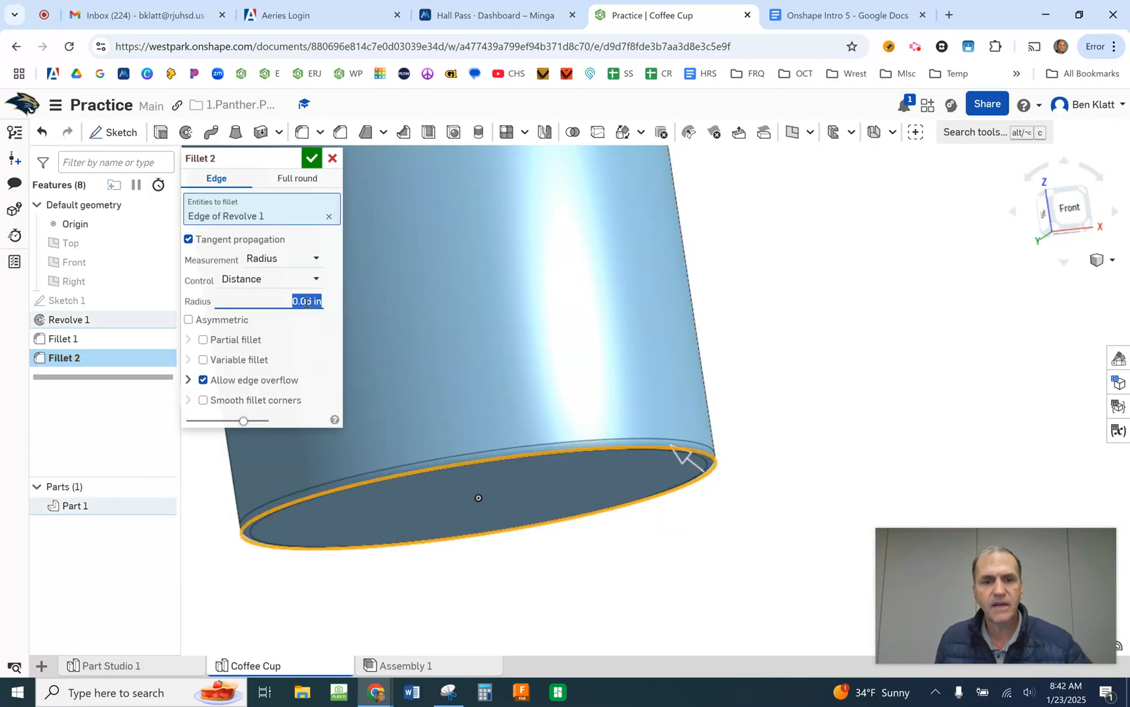
key(BackSpace)
text(.04)
key(Return)
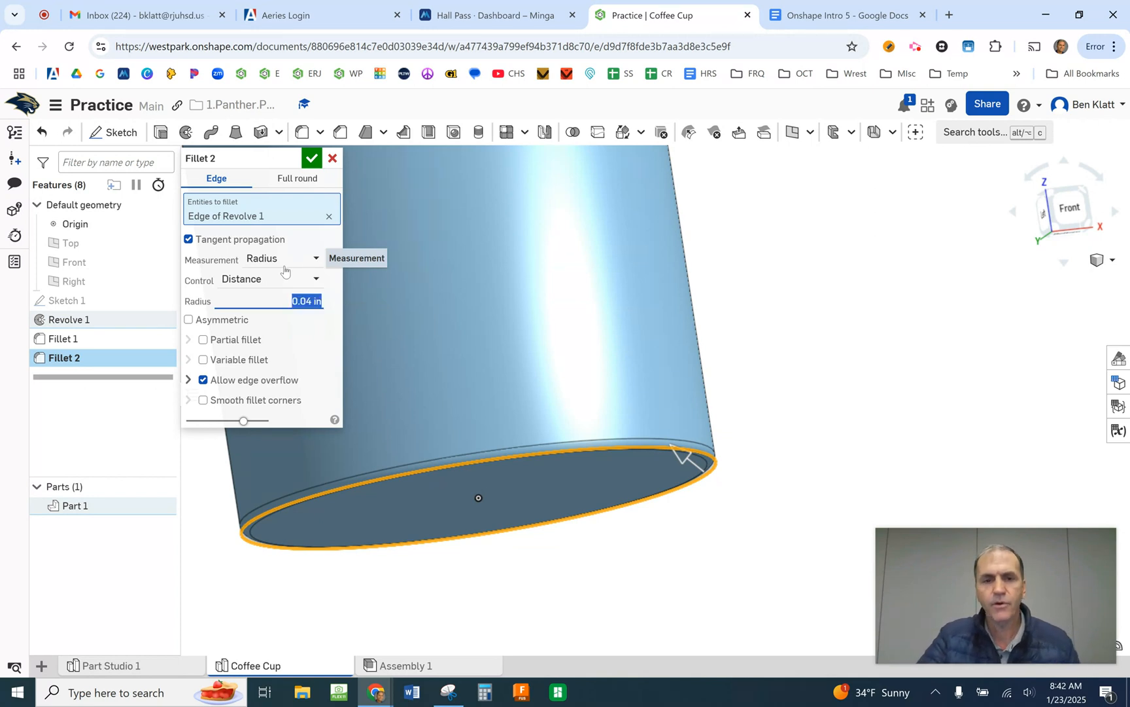
key(Return)
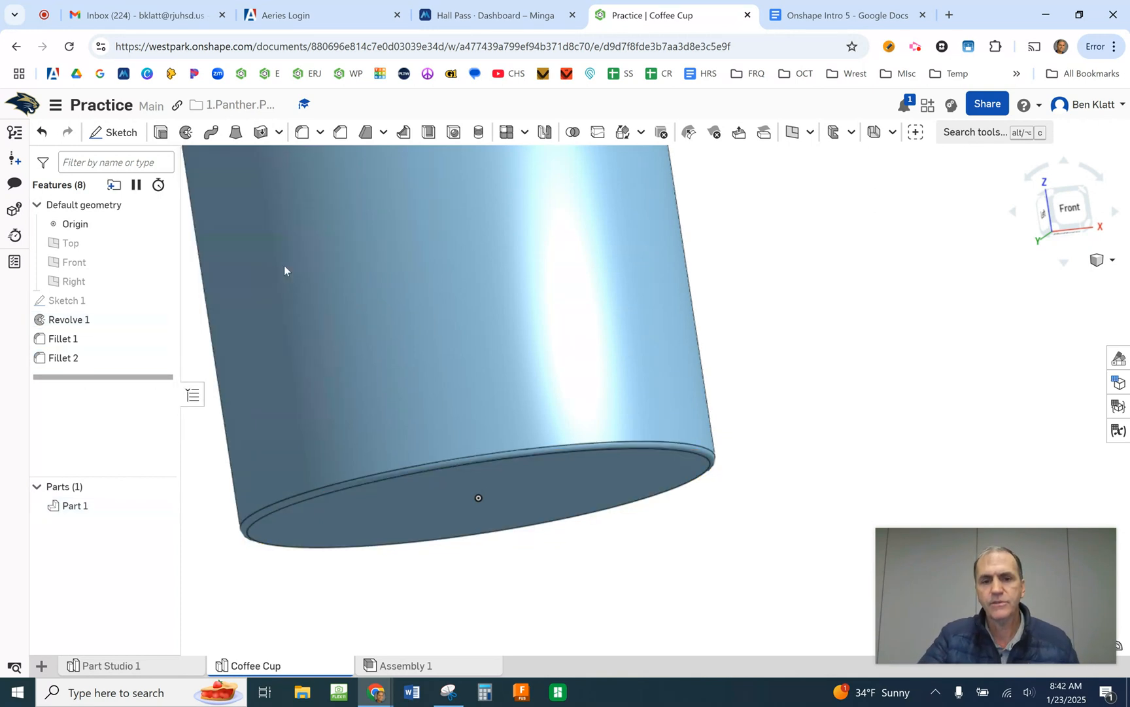
- Examine the filleted cup from several angles, including its rim, inside and outer wall
scroll(283, 265, up, 3)
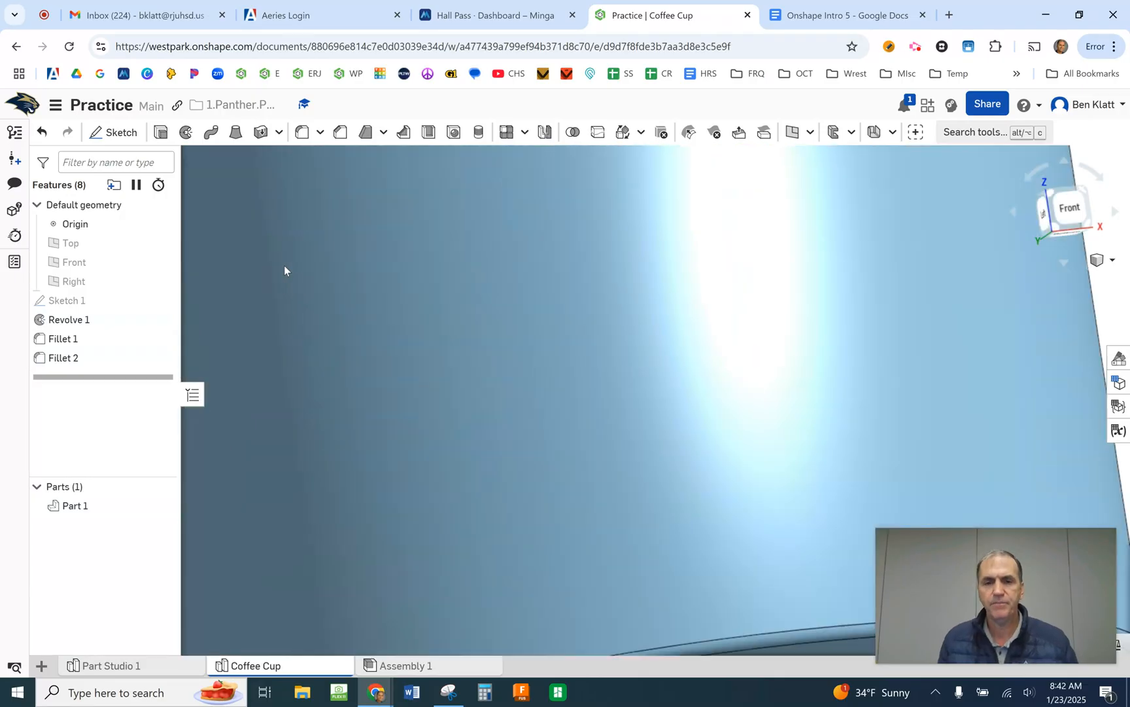
scroll(284, 265, down, 5)
right_drag(445, 308, 615, 482)
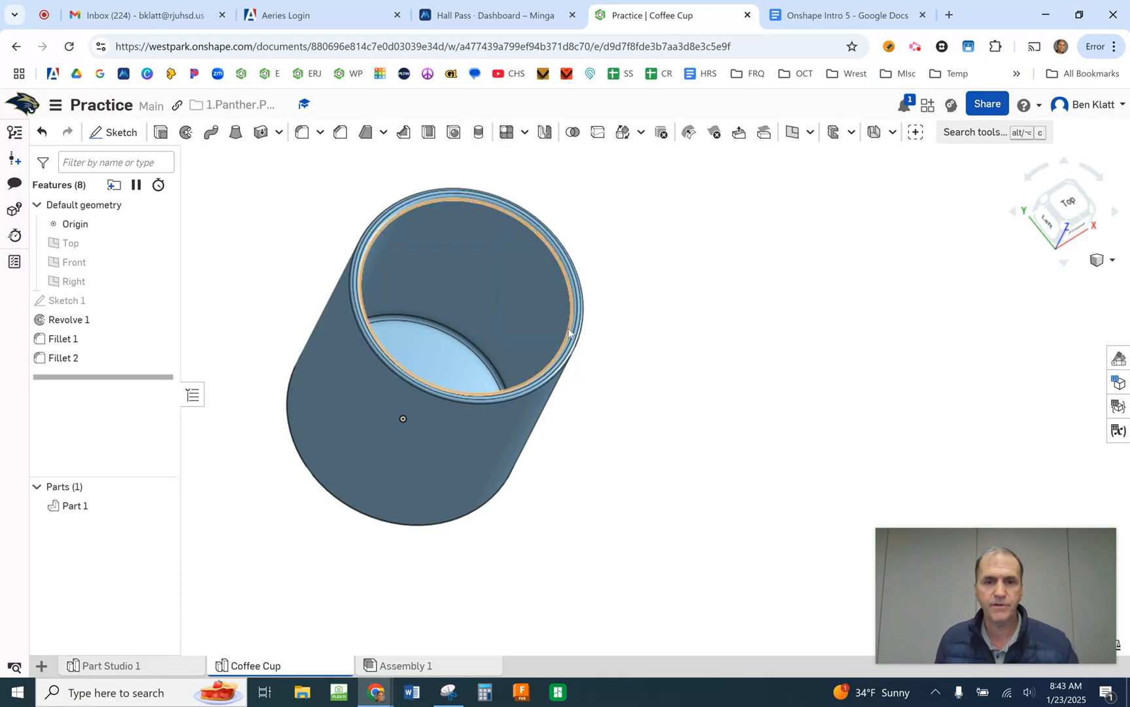
right_drag(669, 346, 617, 321)
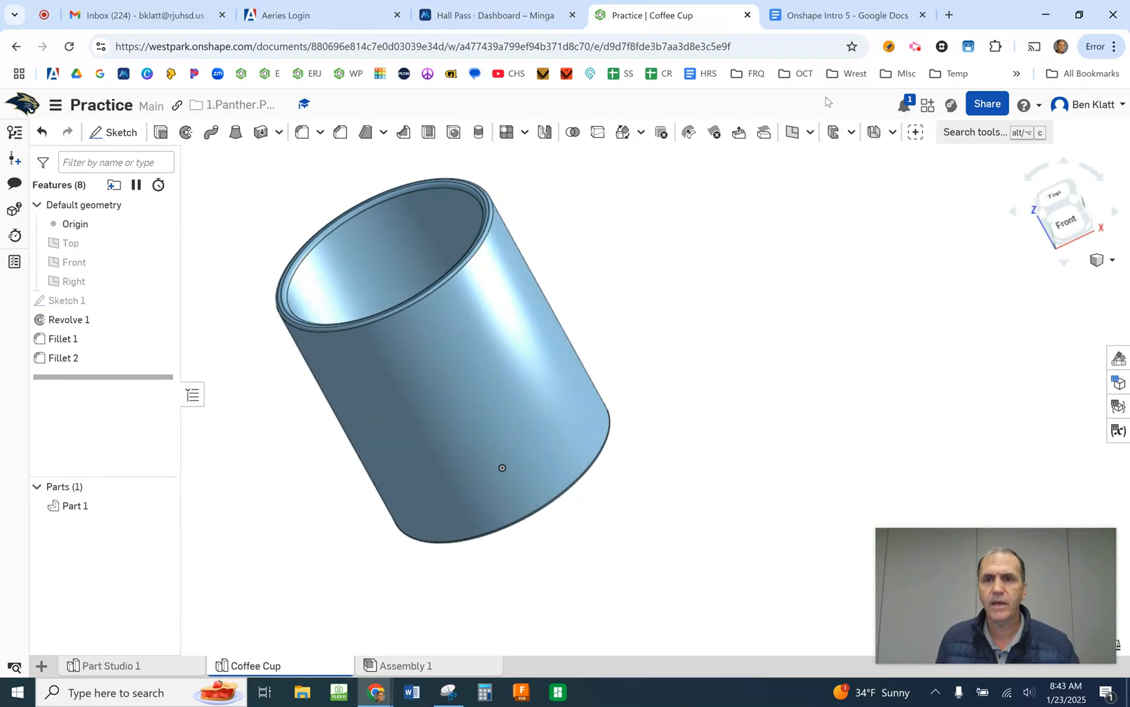
- Switch to the Onshape Intro 5 document in Google Docs and review the screenshot table and the "Socket" part's drawing and instructions
click(827, 16)
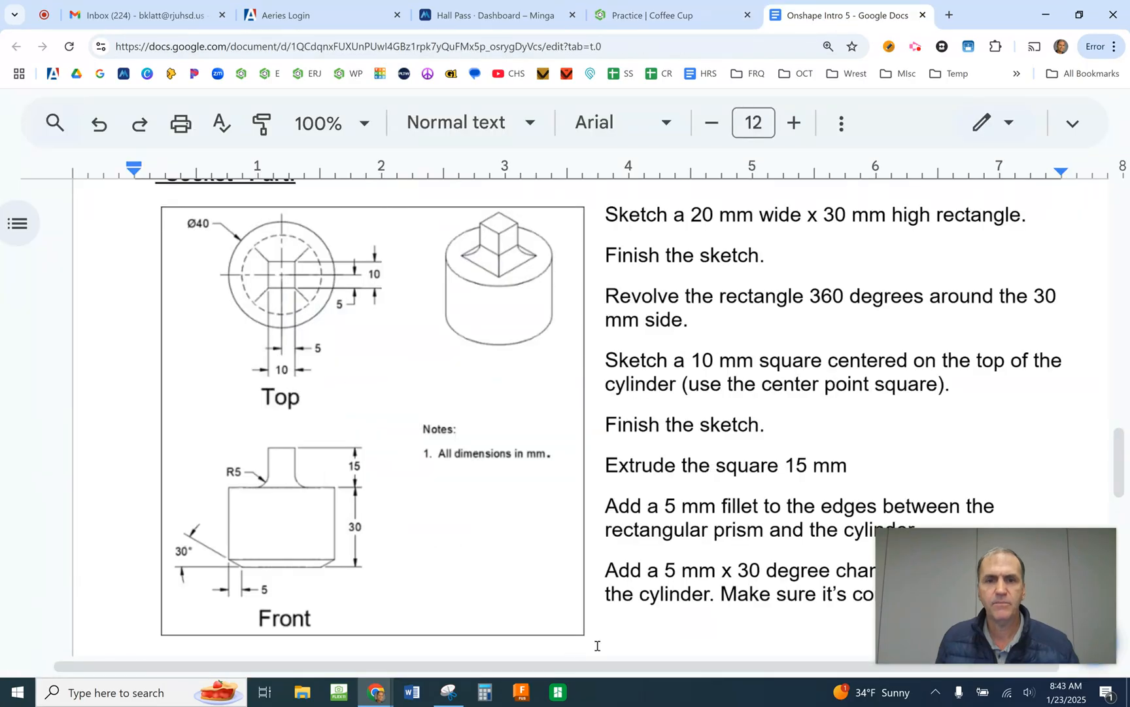
scroll(767, 403, up, 20)
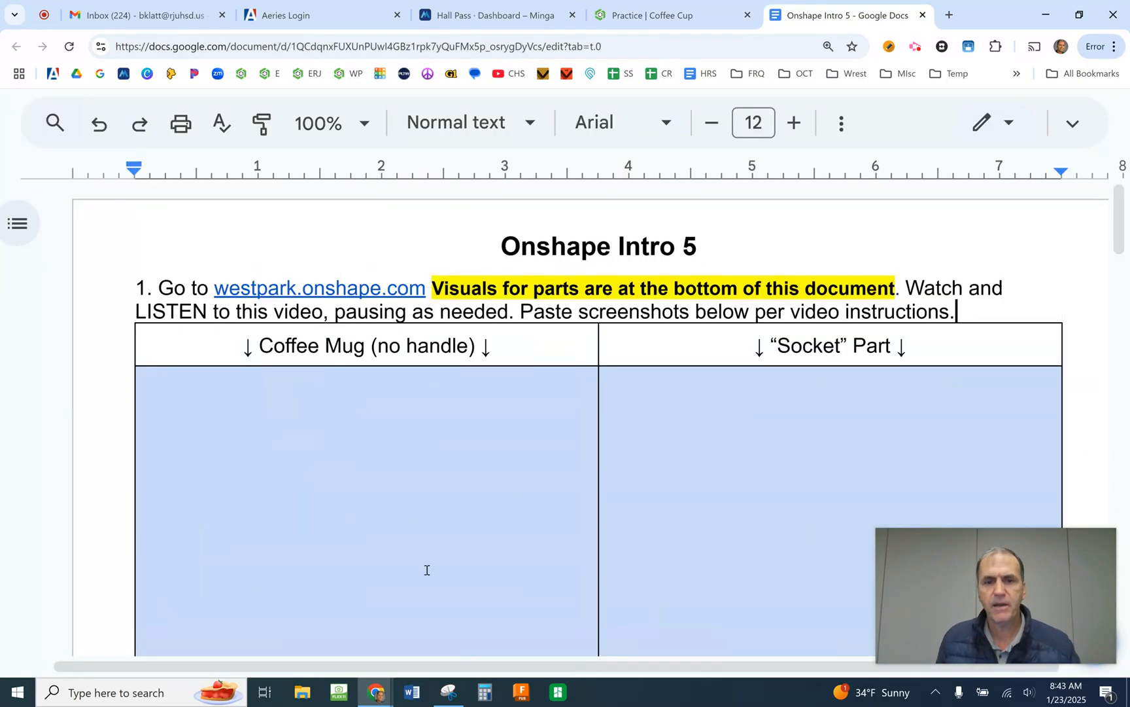
scroll(385, 506, down, 5)
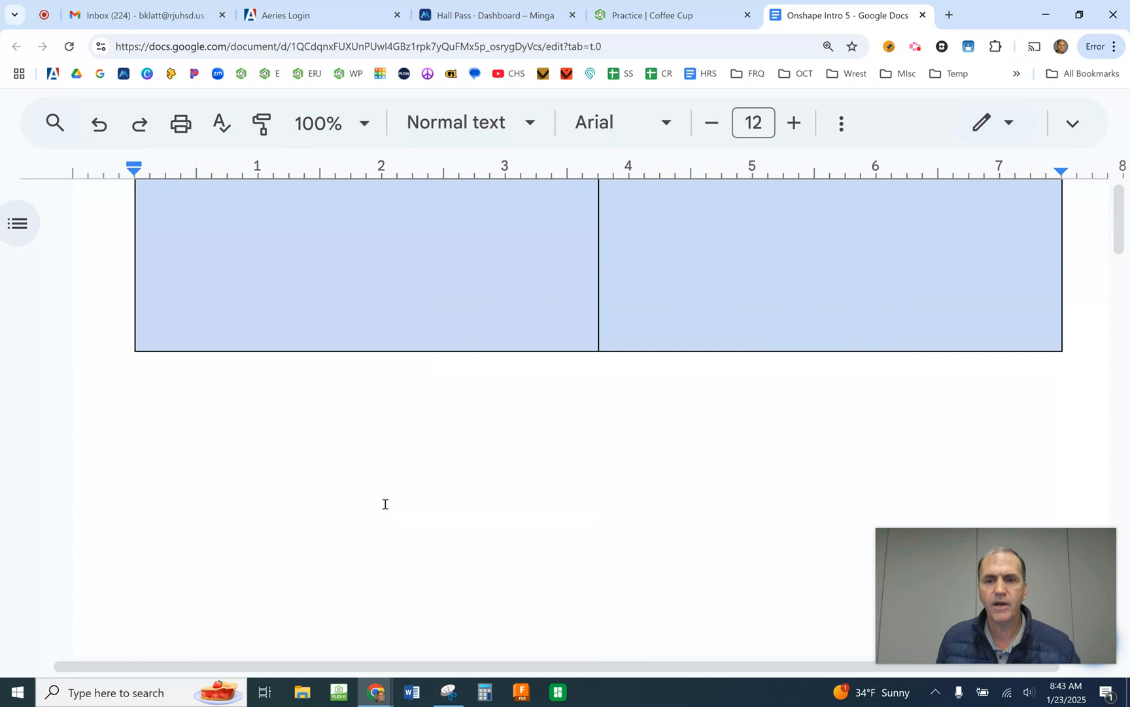
scroll(385, 499, down, 15)
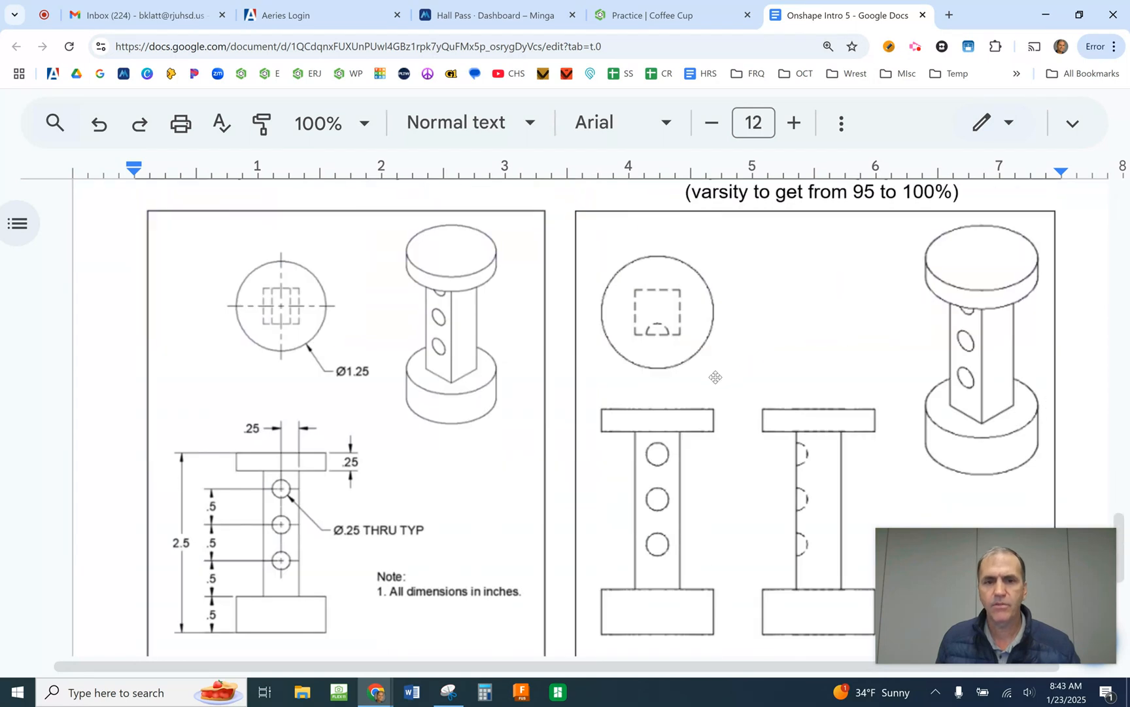
drag(1126, 468, 1125, 465)
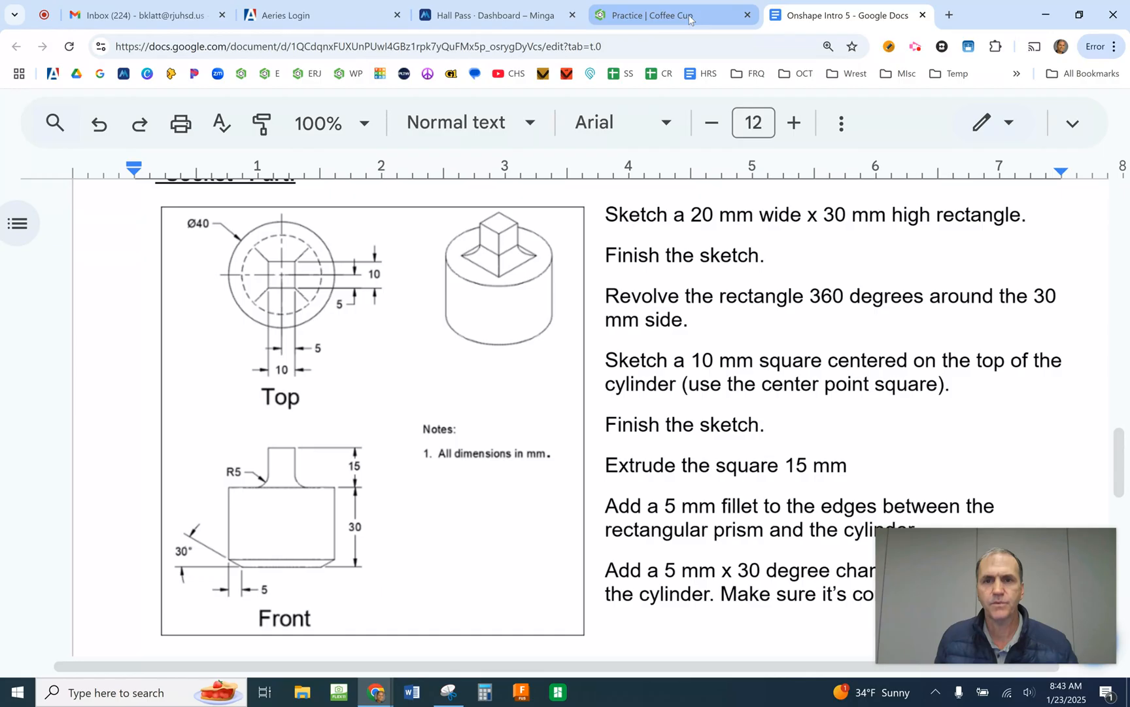
- Switch back to the Coffee Cup document in Onshape and create a new Part Studio
mouse_move(661, 18)
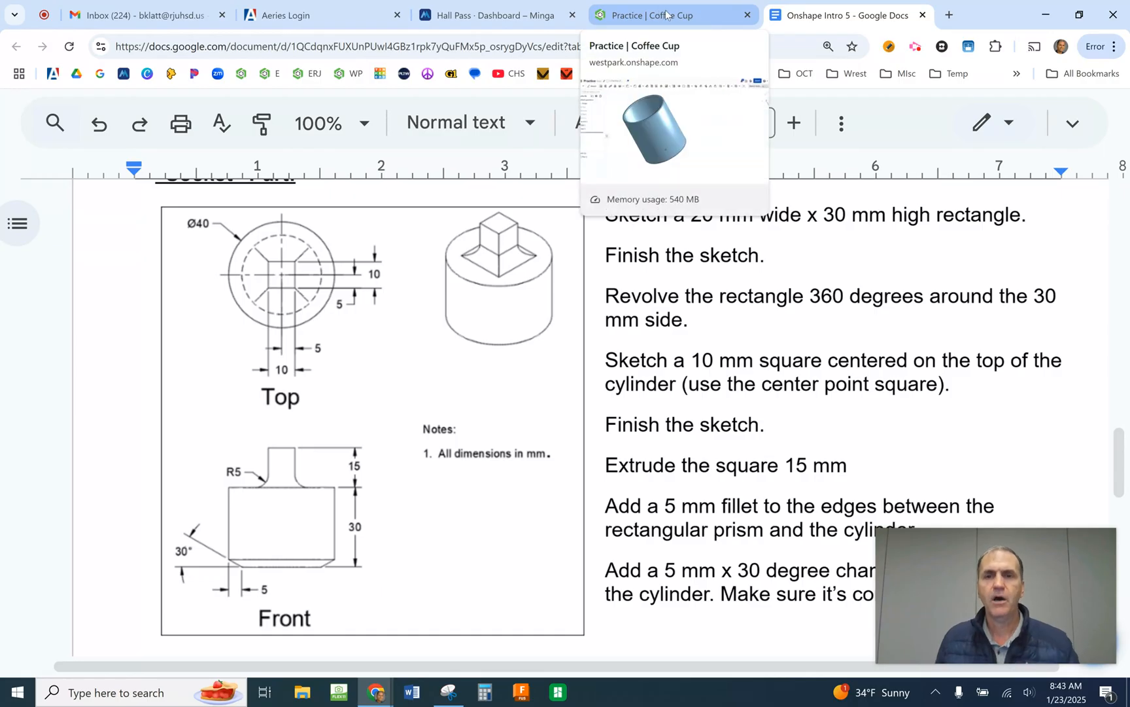
click(667, 14)
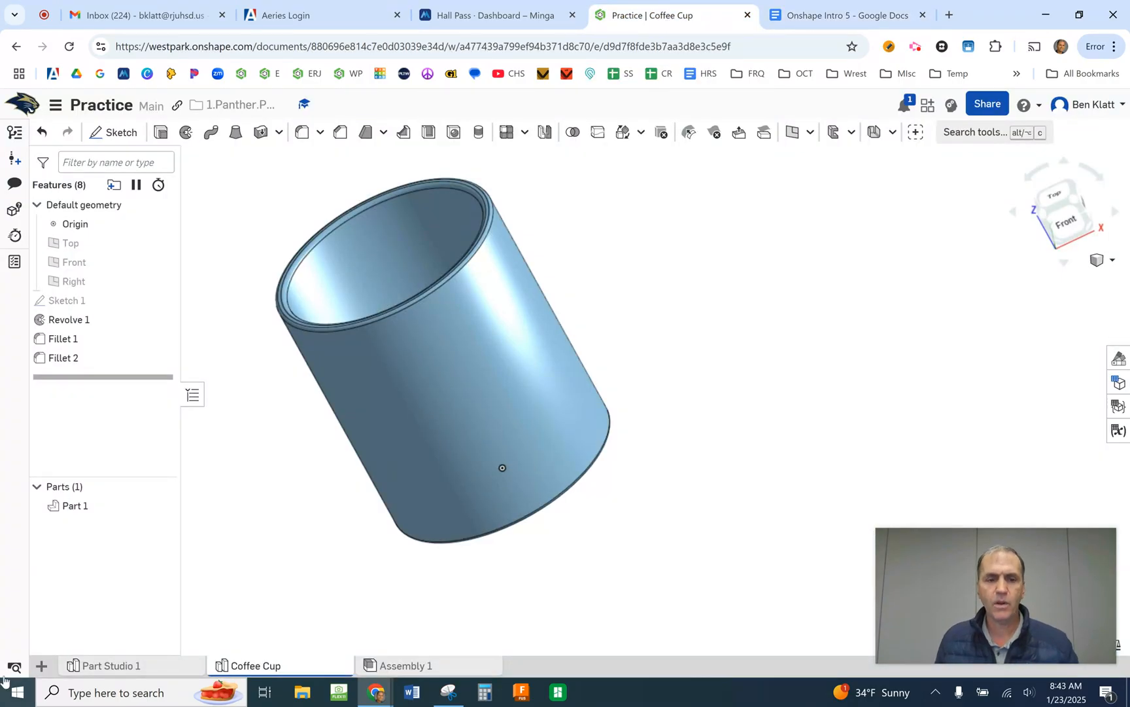
click(41, 666)
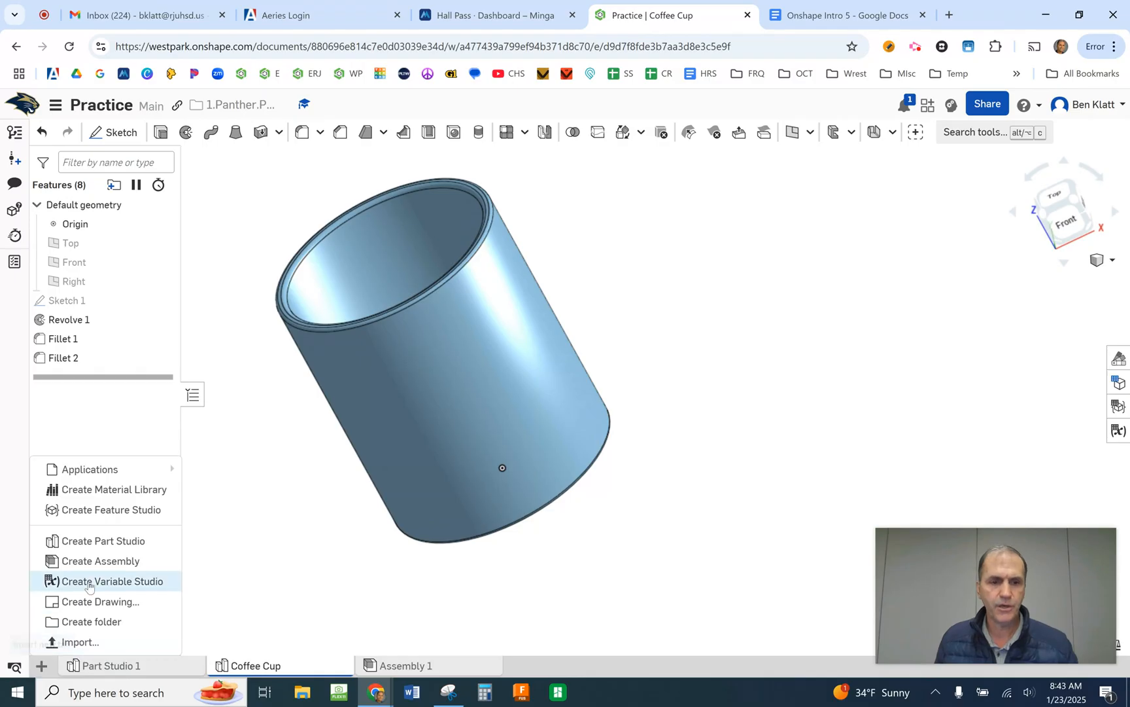
click(102, 541)
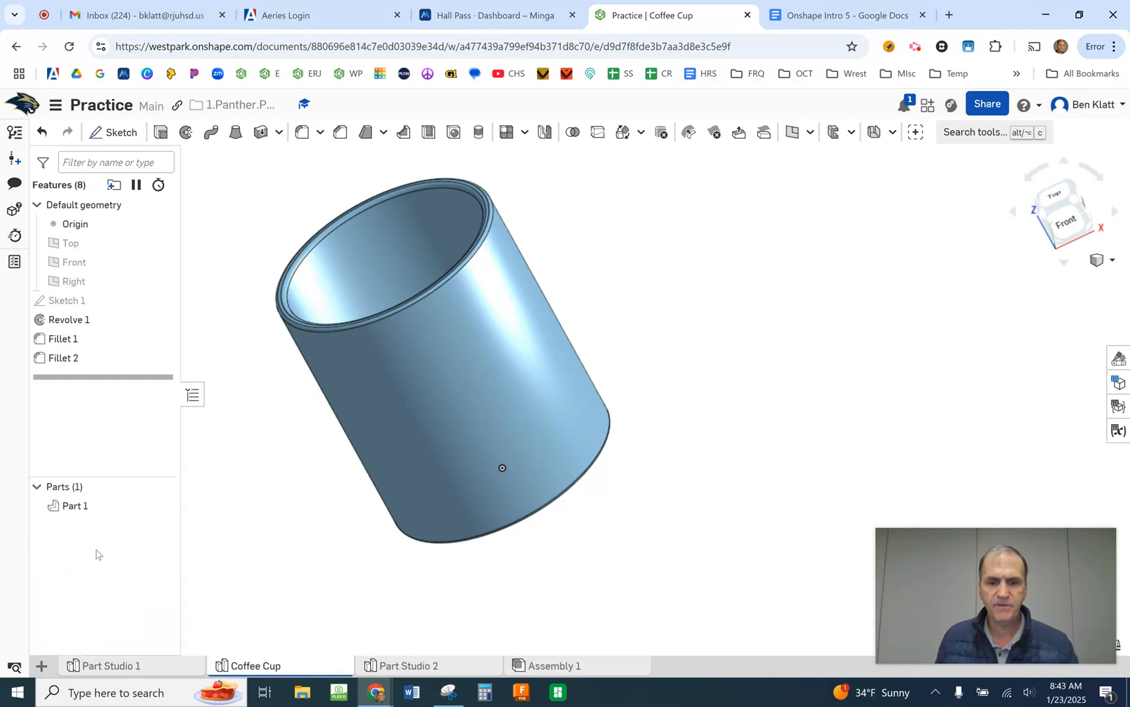
- Rename the new Part Studio 2 as "Socket"
right_click(427, 666)
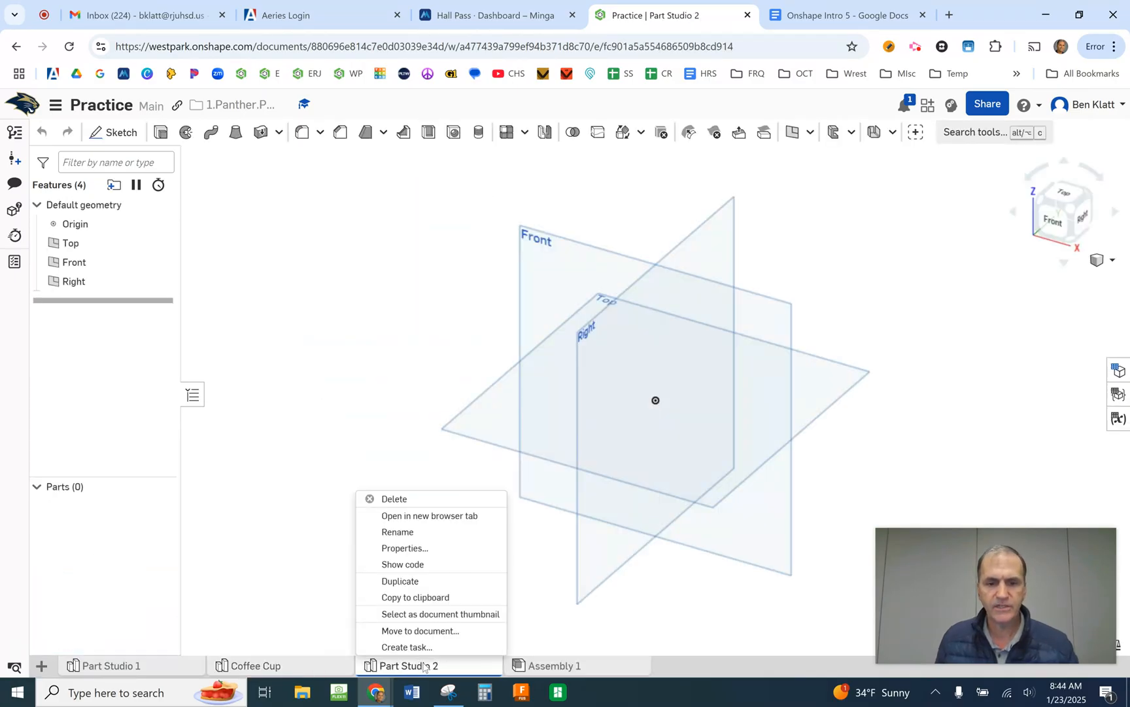
click(413, 532)
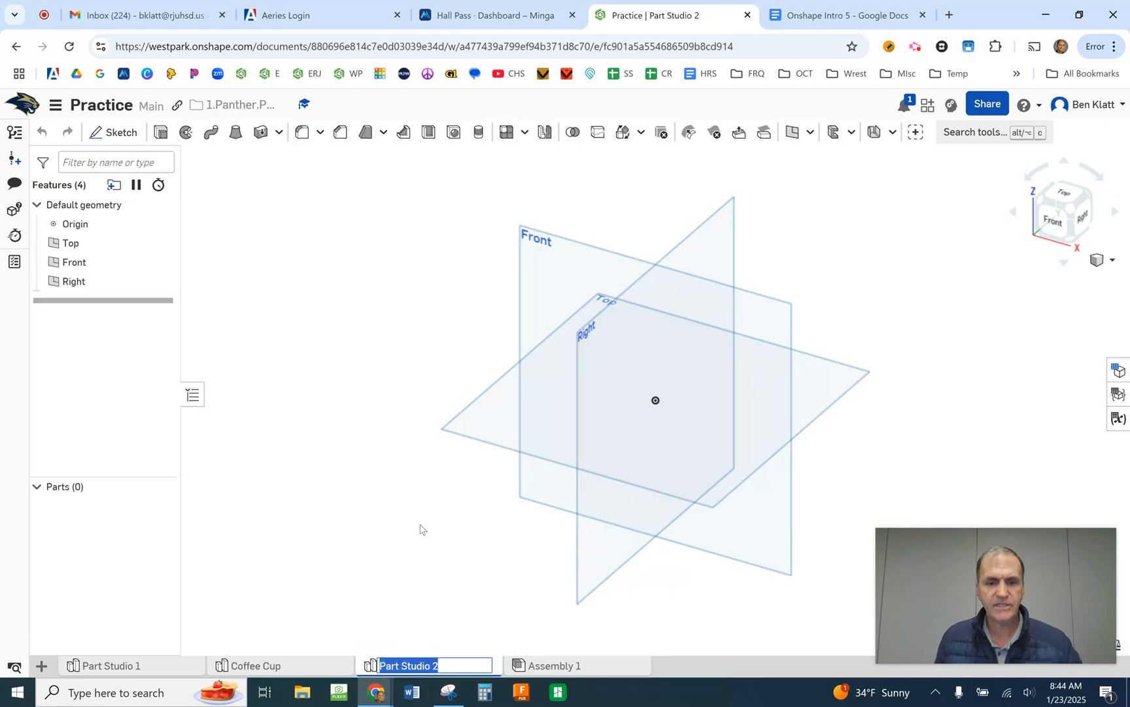
text(Socket)
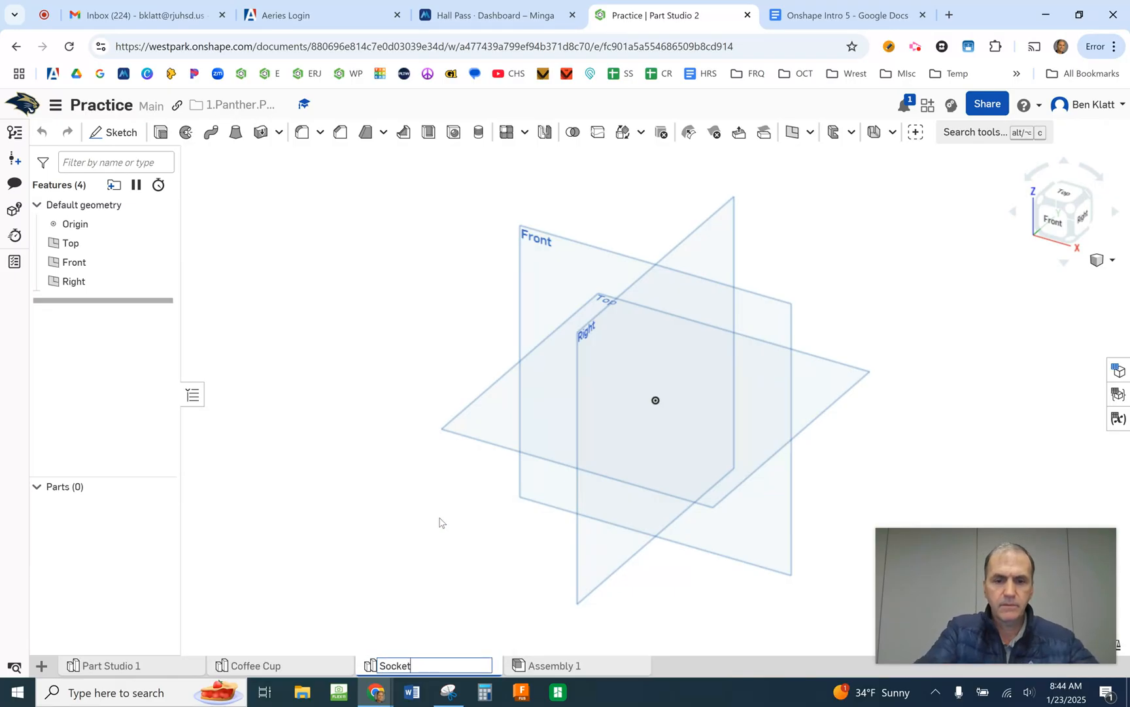
key(Return)
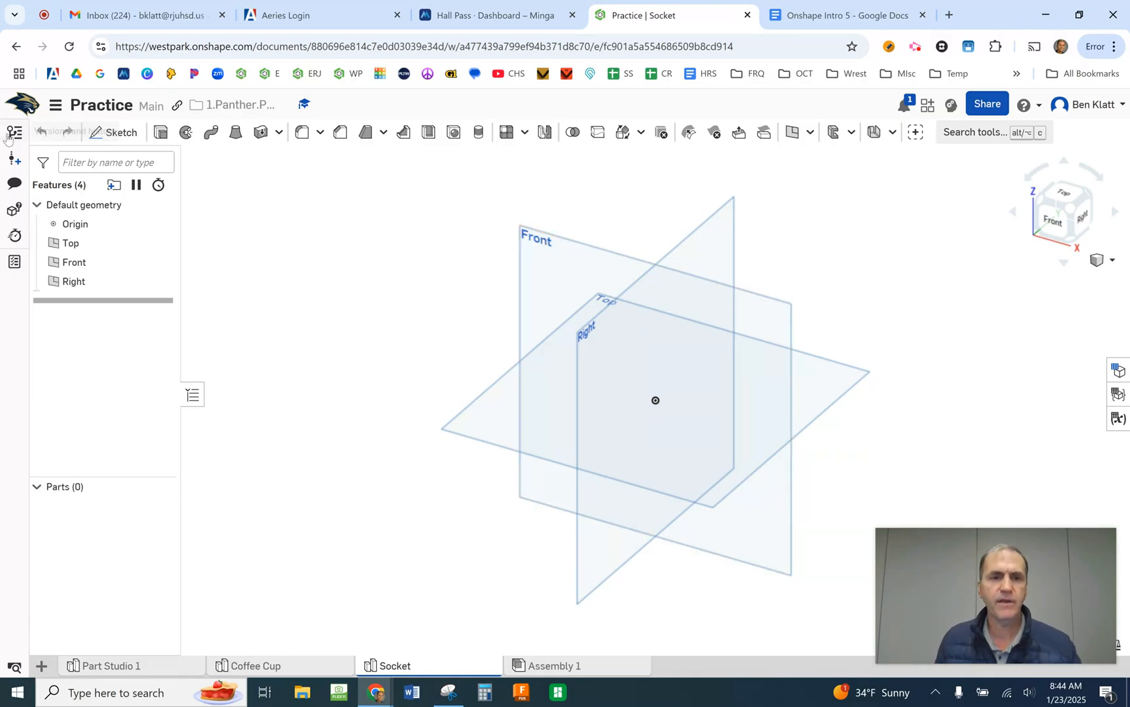
- Start a sketch on the Front plane, viewed head-on, and draw a corner rectangle from the origin, about 1.88 in wide and 2.79 in high
click(113, 132)
click(570, 270)
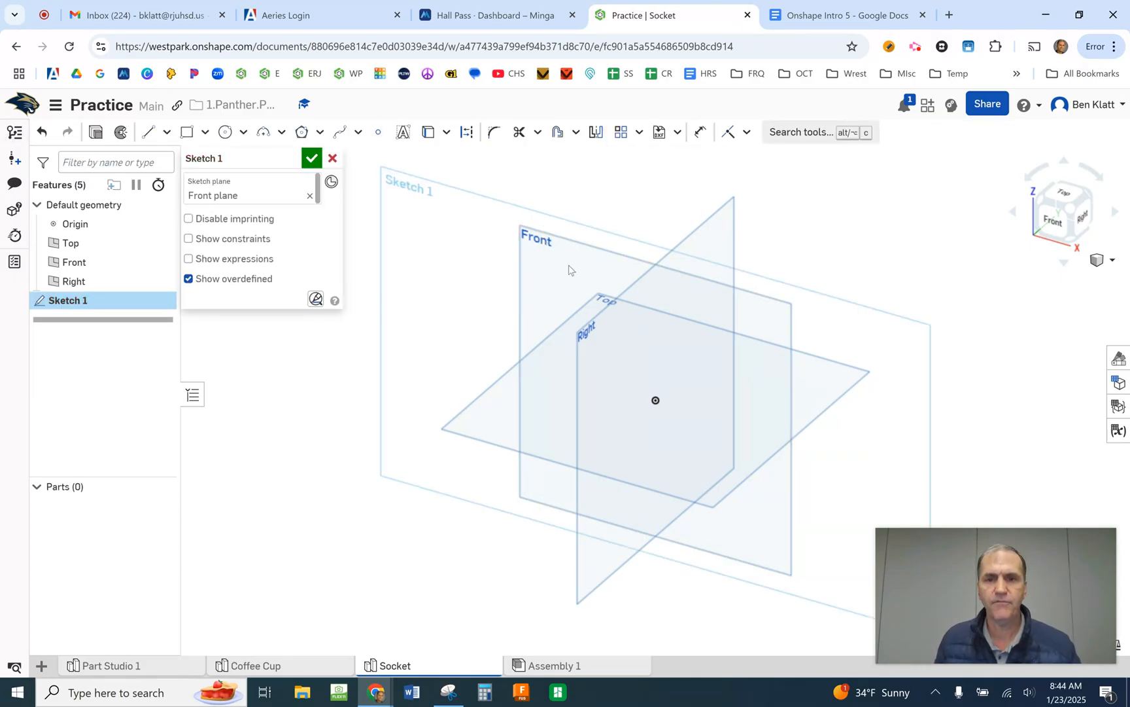
key(p)
key(n)
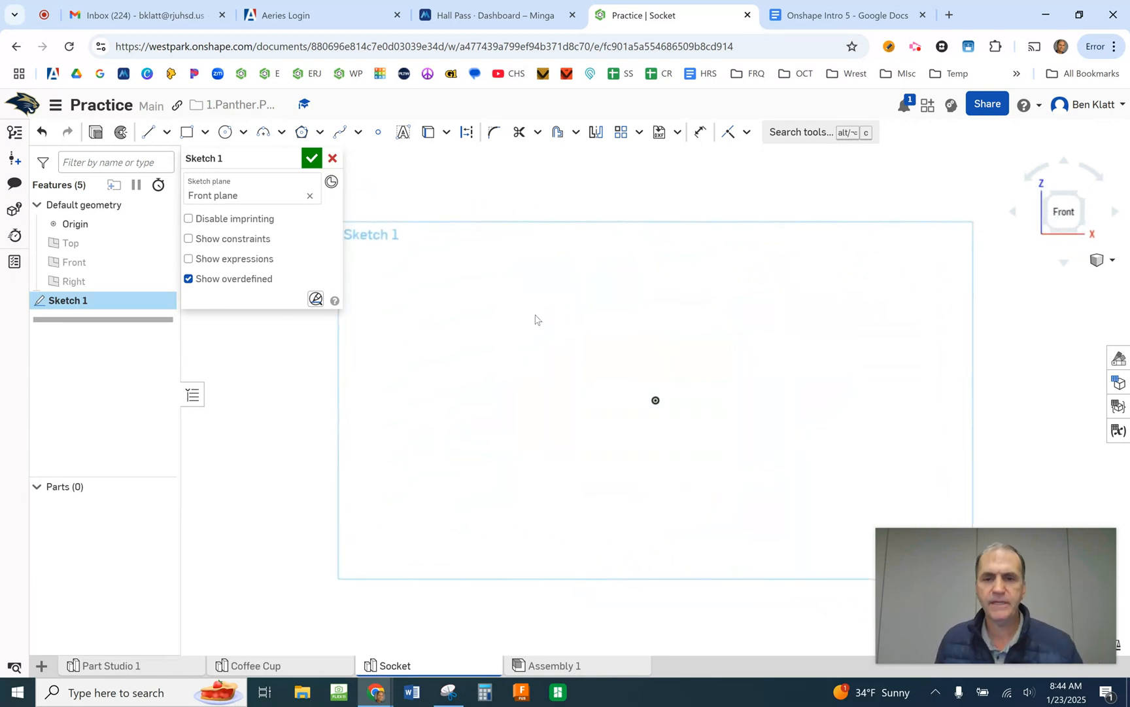
middle_drag(547, 339, 439, 345)
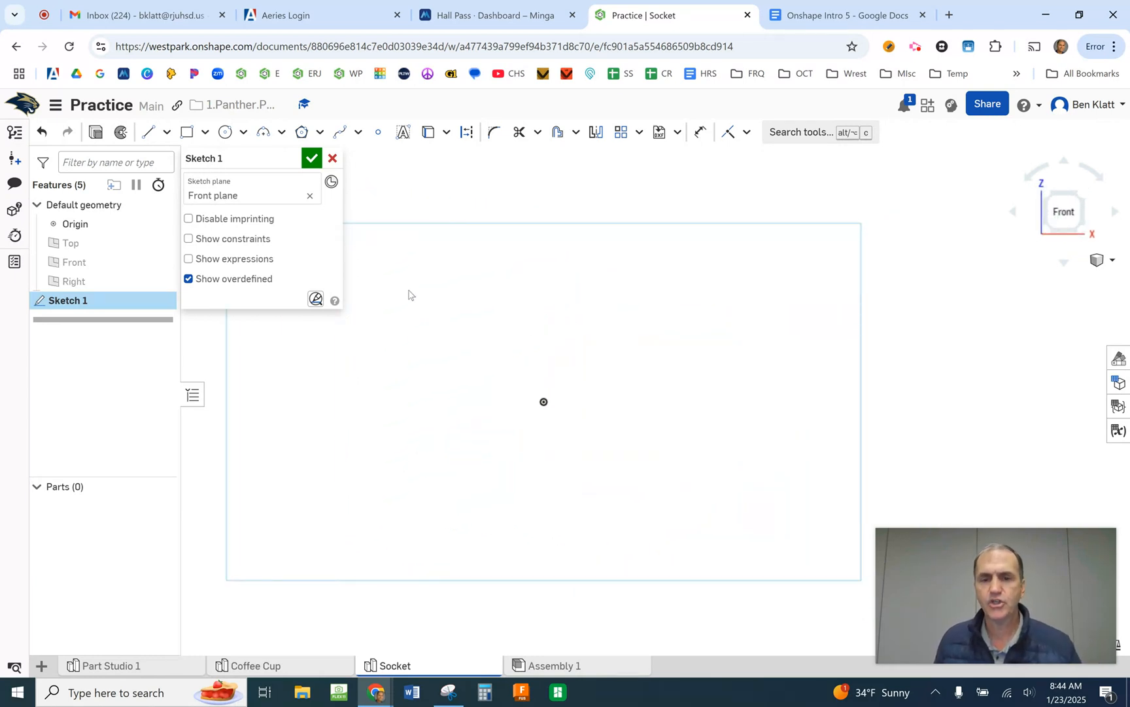
click(187, 132)
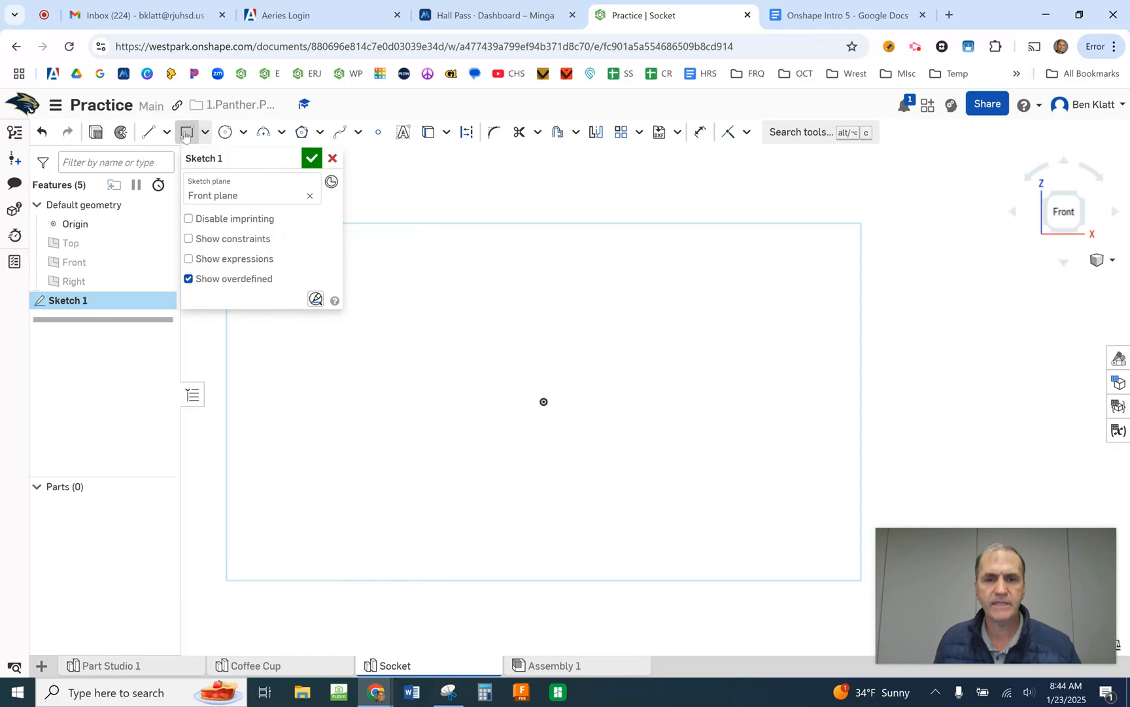
click(544, 401)
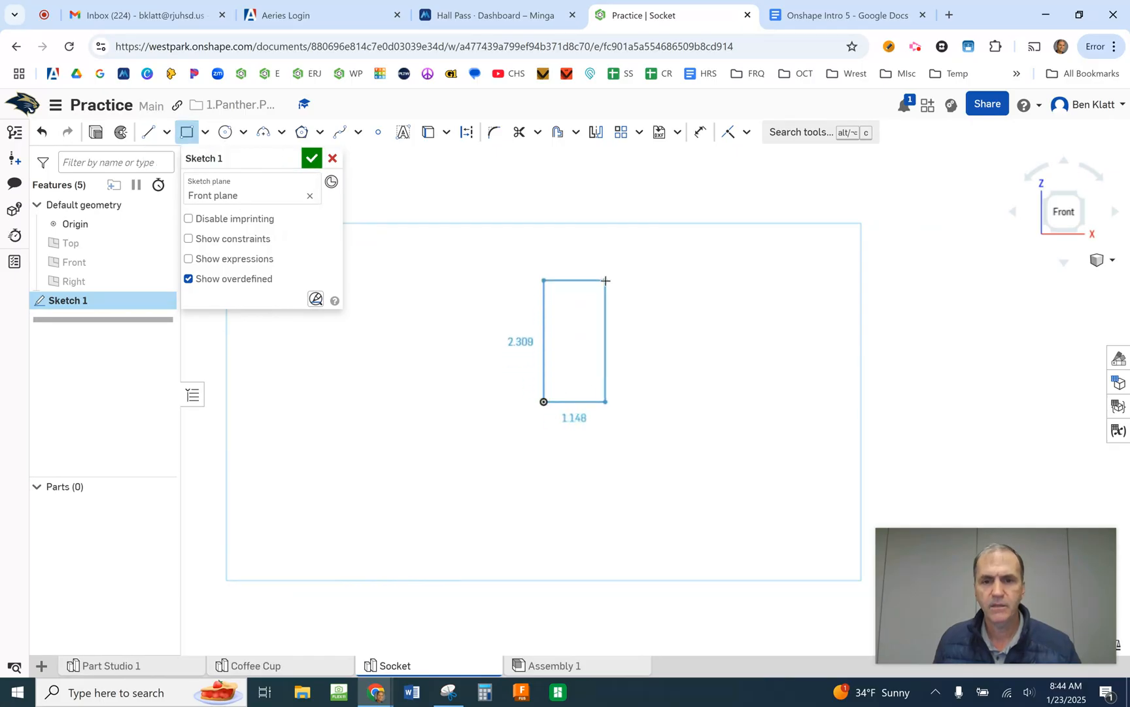
click(642, 256)
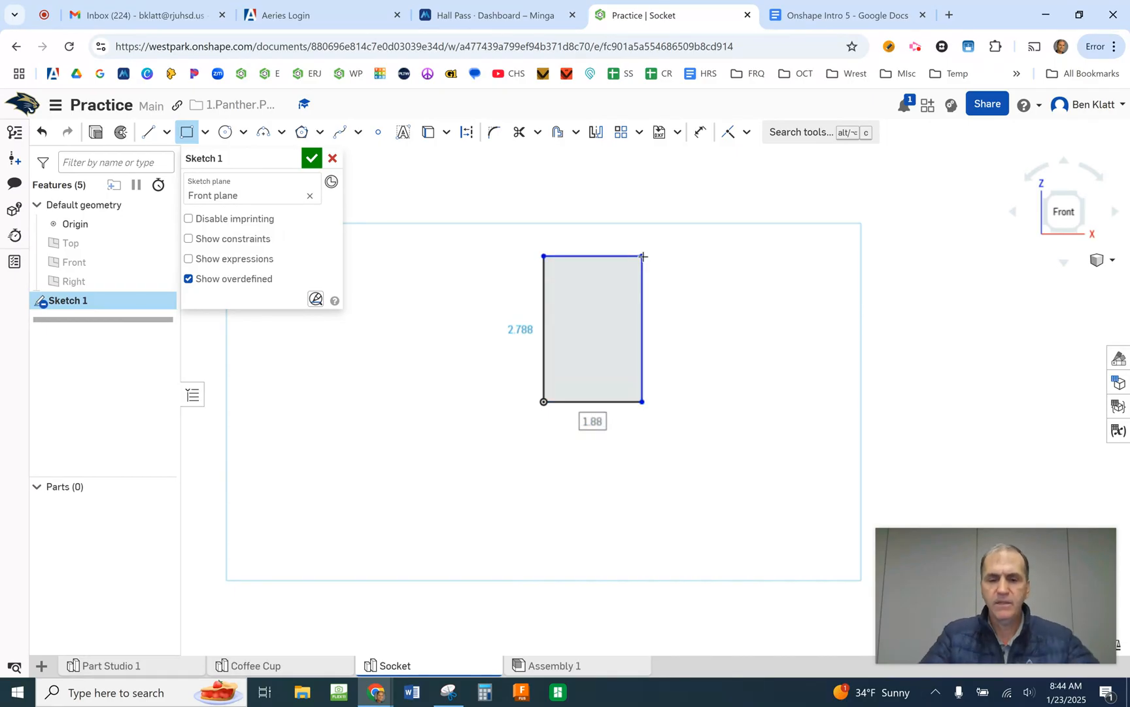
- Set the rectangle's width to 20 mm and its height to 30 mm
text(20mm)
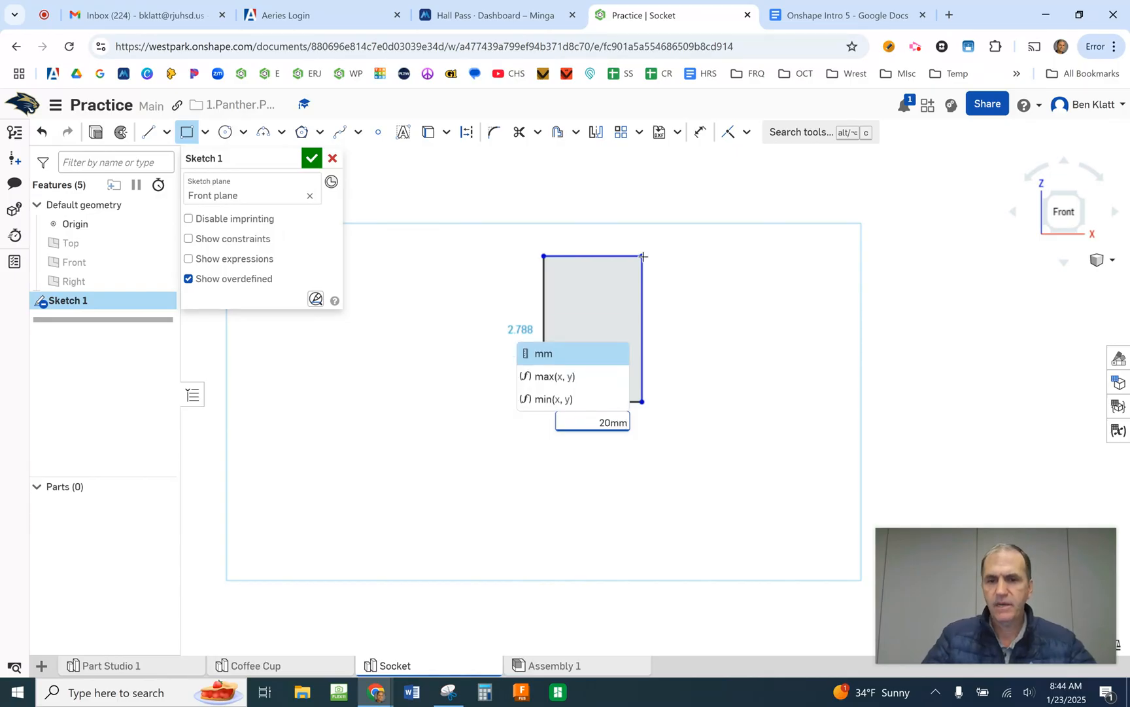
key(Return)
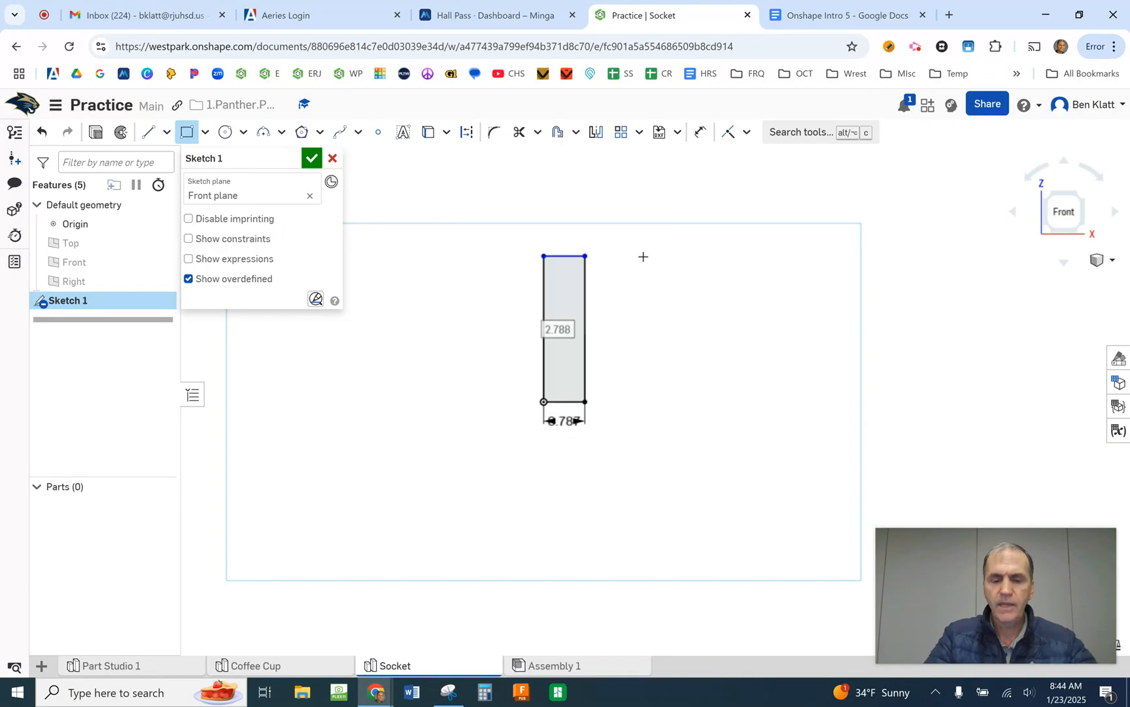
text(30mm)
key(Return)
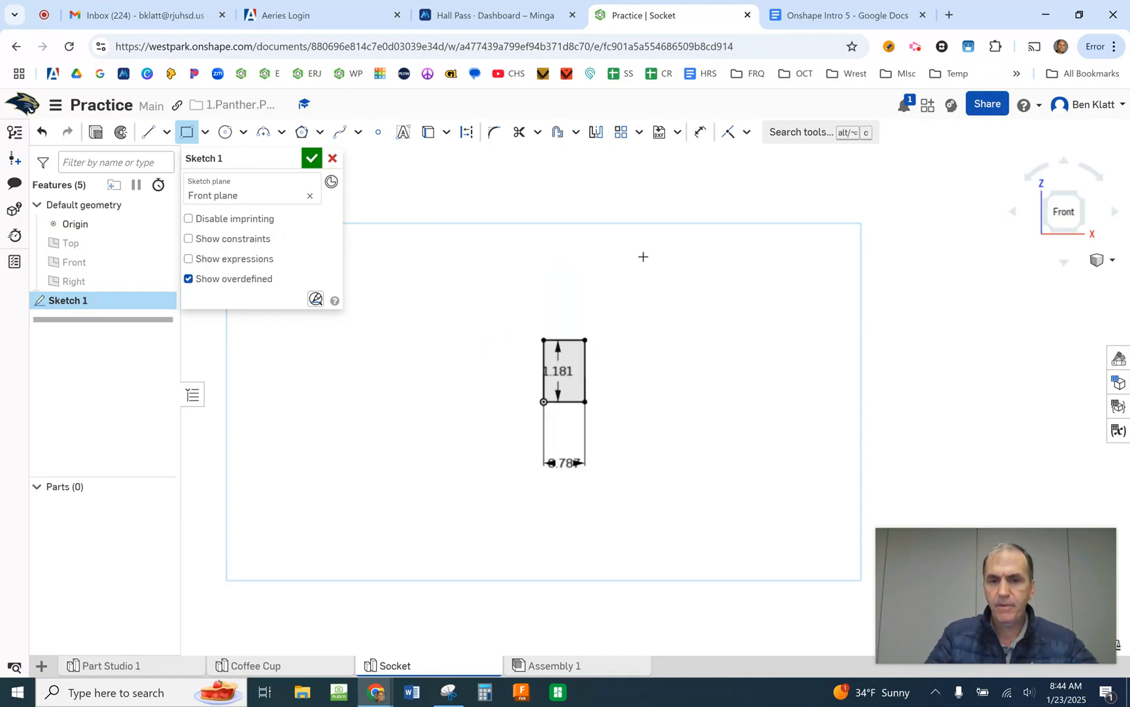
- Reposition the rectangle's height dimension outside its vertical side through the origin and its width dimension just below the base
scroll(573, 376, up, 3)
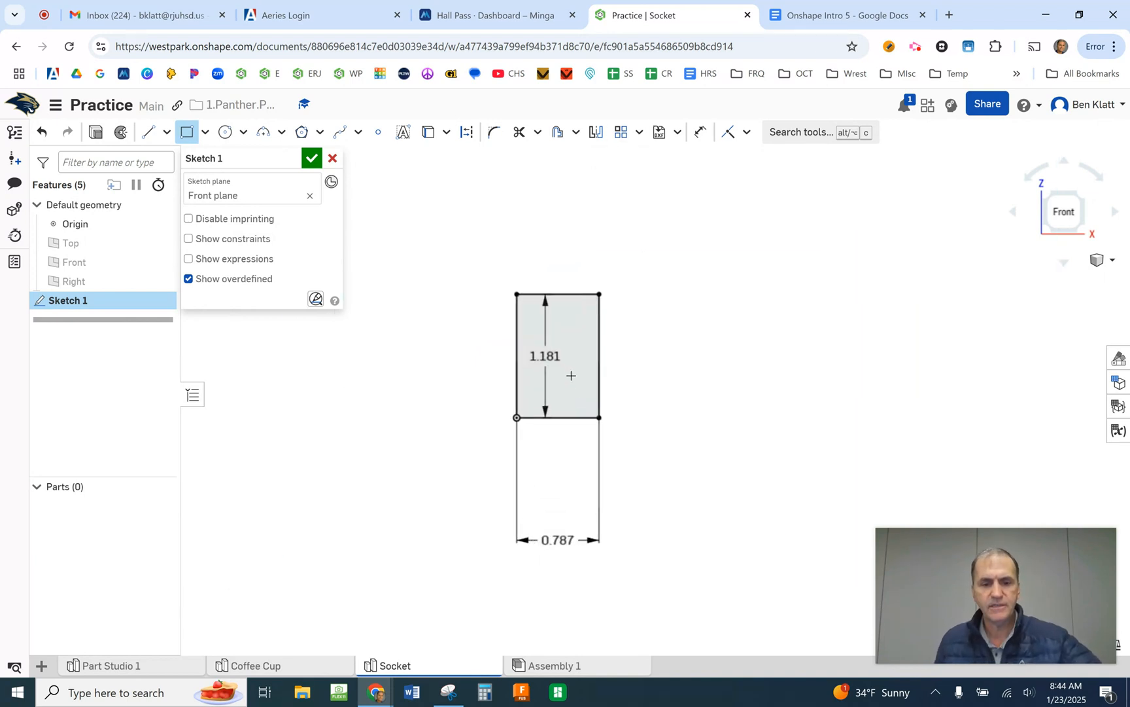
key(Escape)
drag(547, 354, 451, 354)
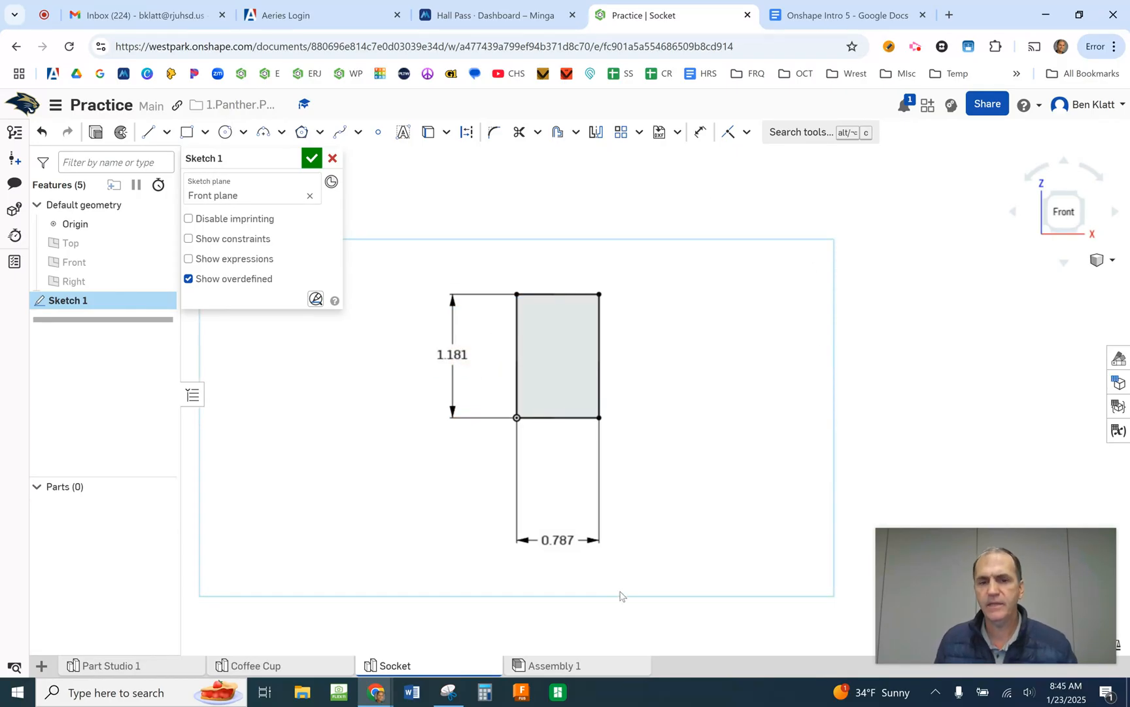
drag(563, 540, 562, 447)
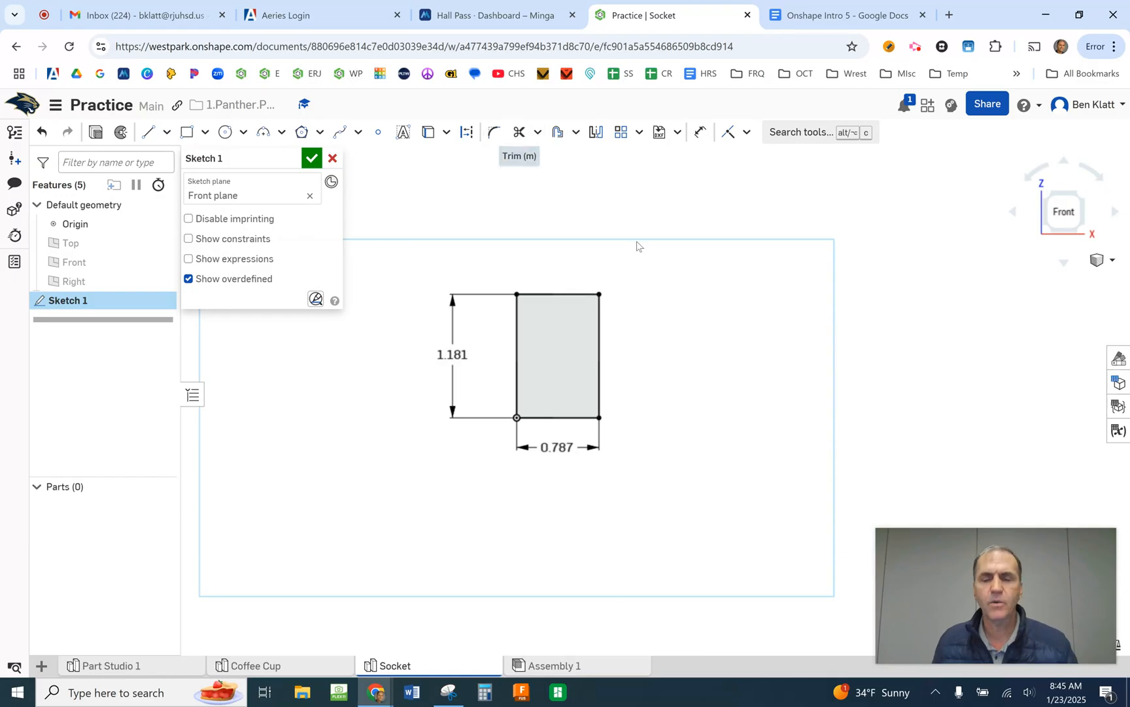
- Check the "Socket" instructions in the Onshape Intro 5 document in Google Docs, return to Onshape and finish the rectangle sketch
click(826, 16)
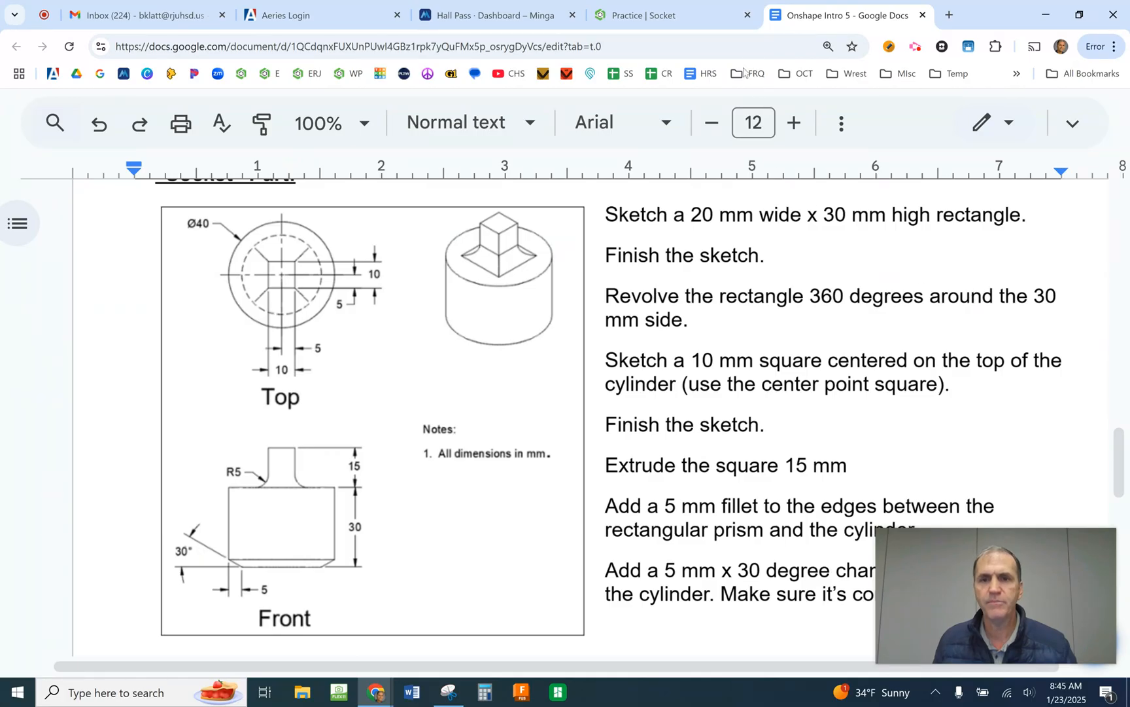
click(689, 17)
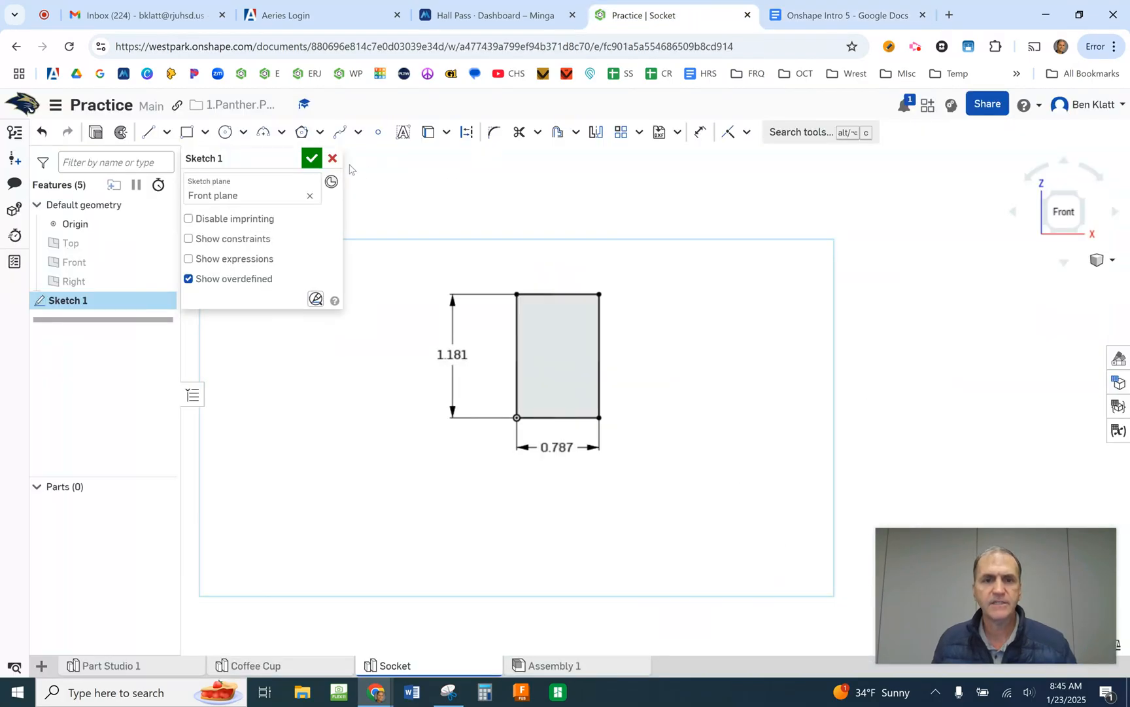
click(312, 158)
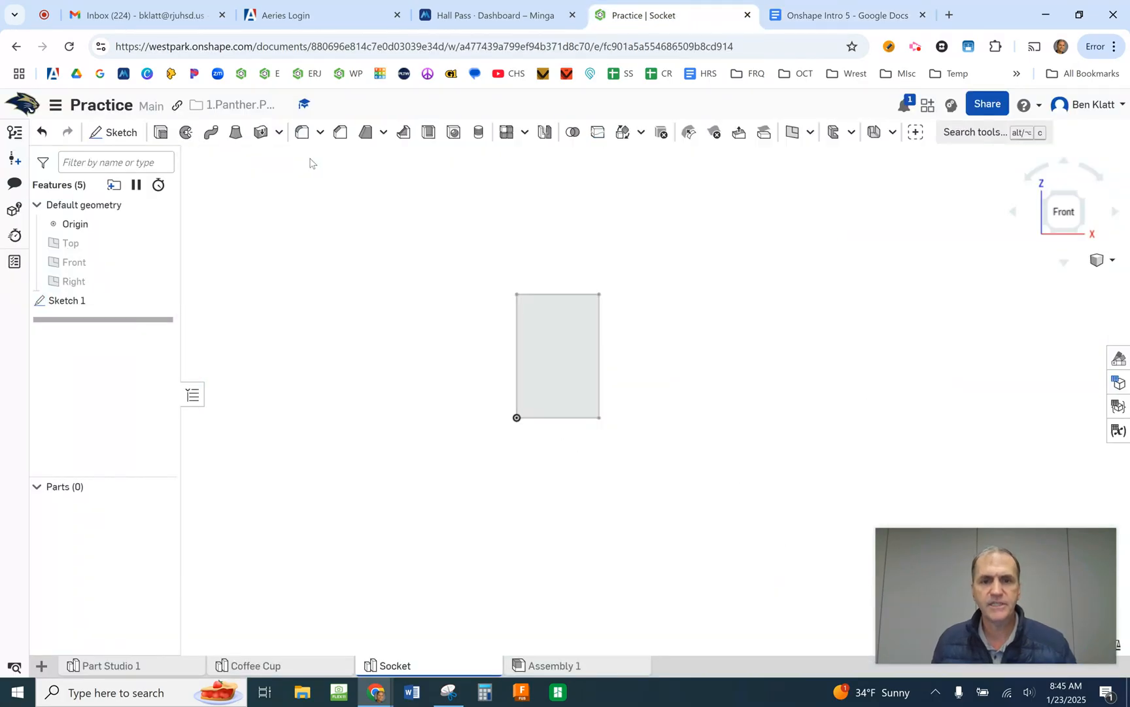
- Revolve the rectangle as a new solid through a full turn about its 30 mm side at the origin
click(185, 133)
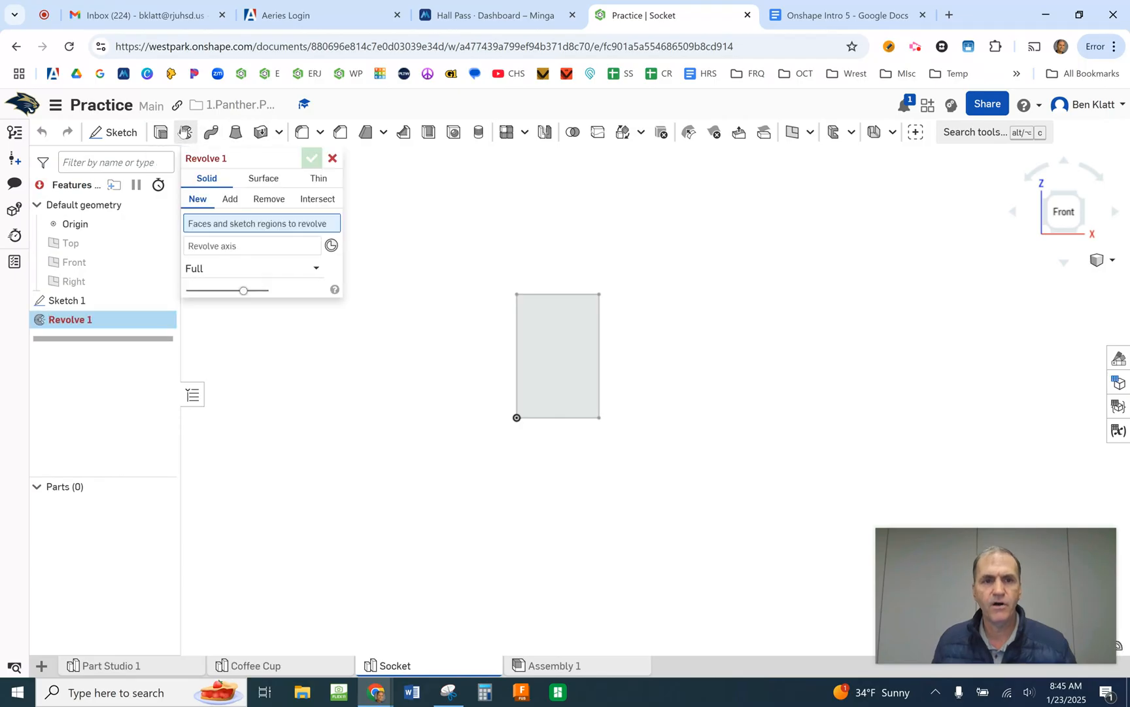
click(546, 338)
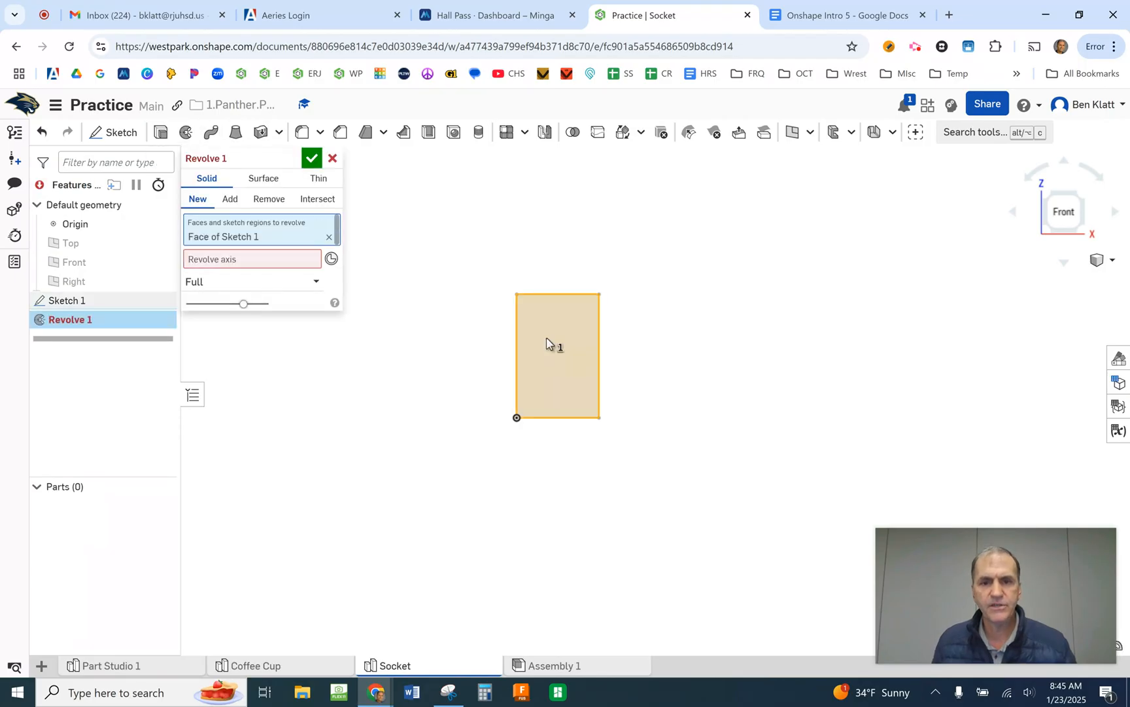
click(229, 263)
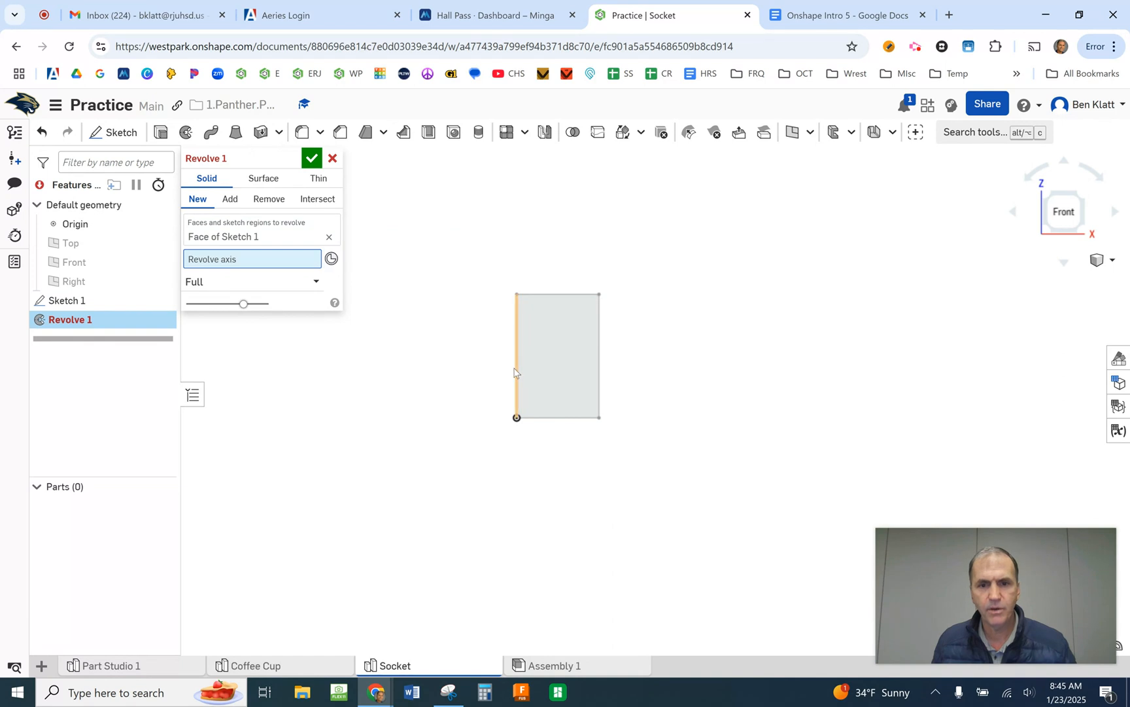
click(516, 373)
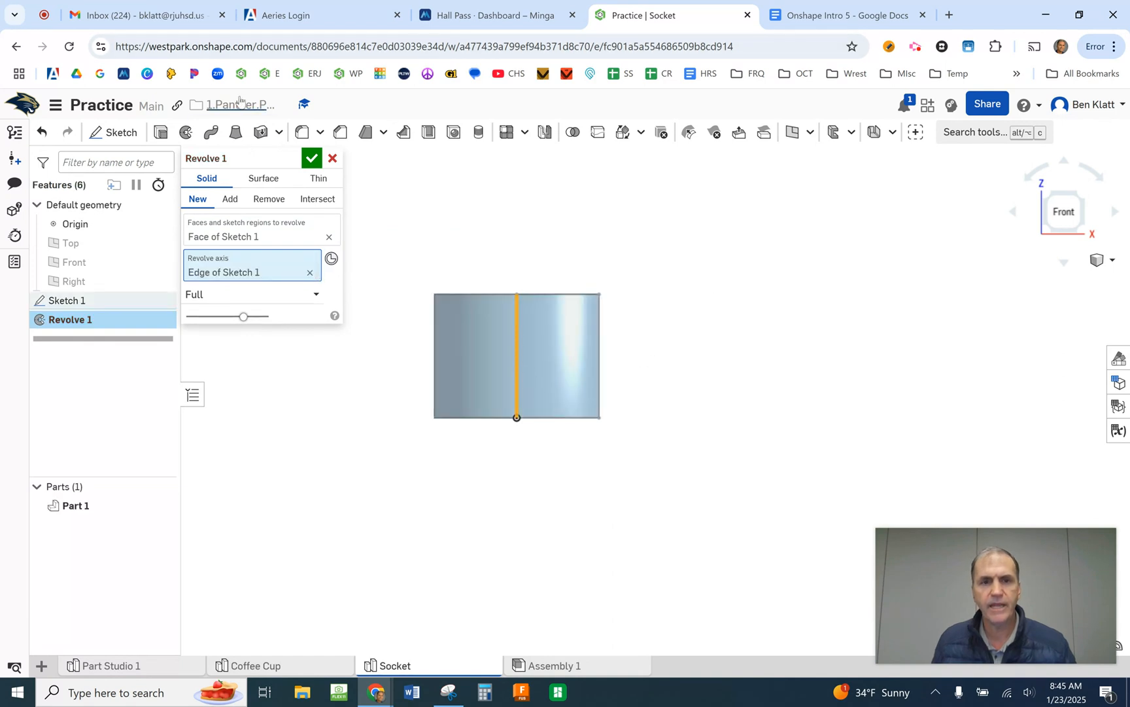
click(313, 158)
right_drag(639, 283, 652, 313)
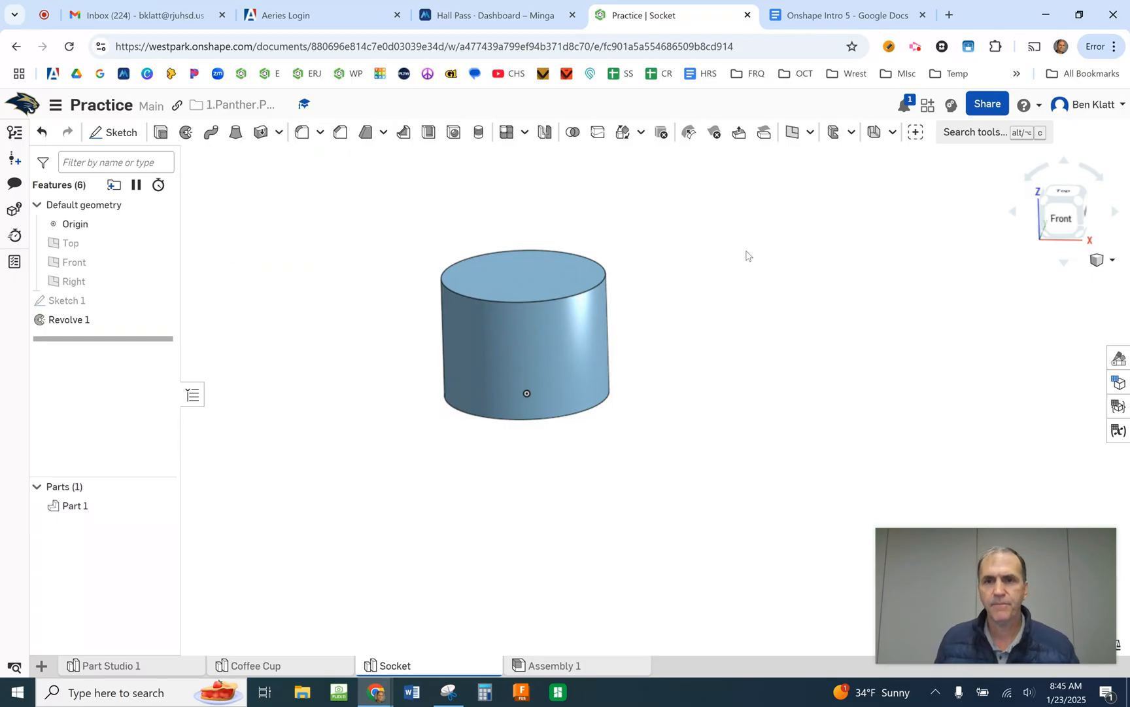
- Review the "Socket" instructions in Google Docs, return to Onshape and start a sketch on the cylinder's top face, viewed head-on
click(825, 18)
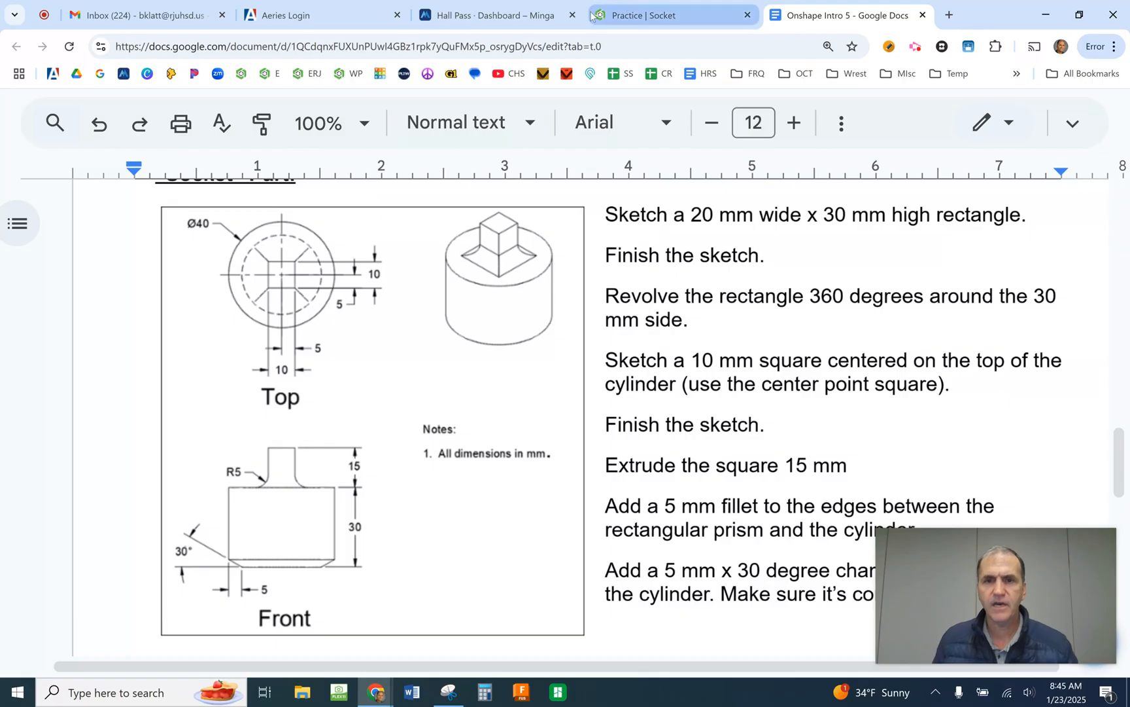
click(626, 19)
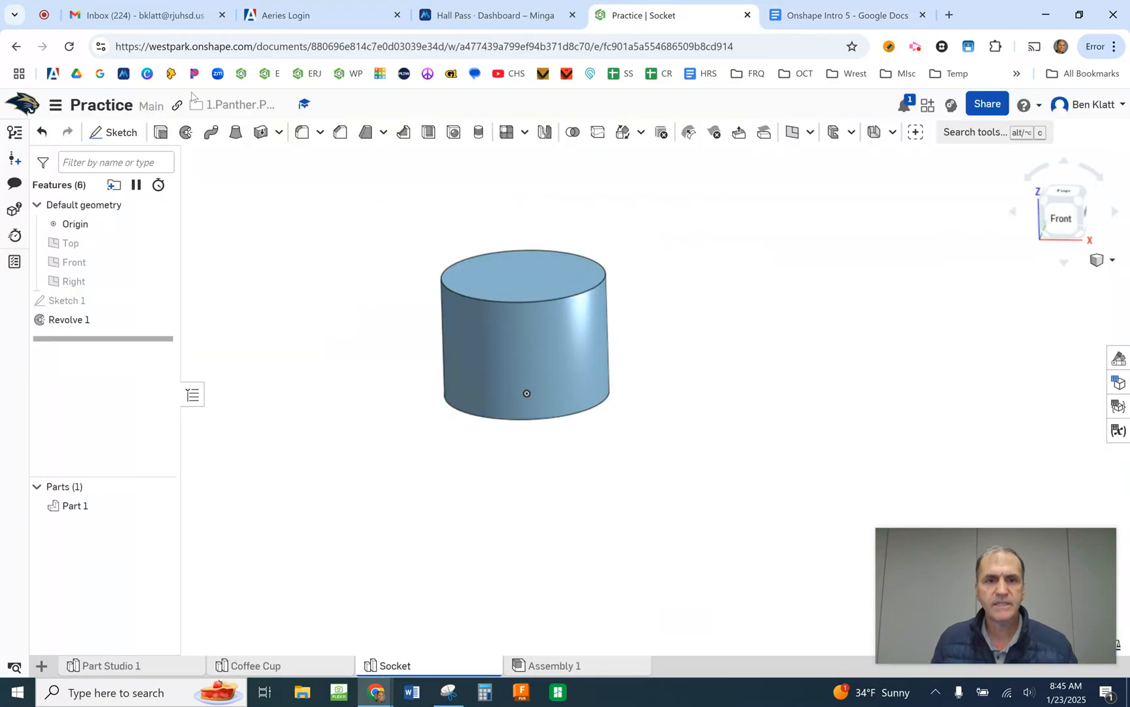
click(113, 133)
click(529, 286)
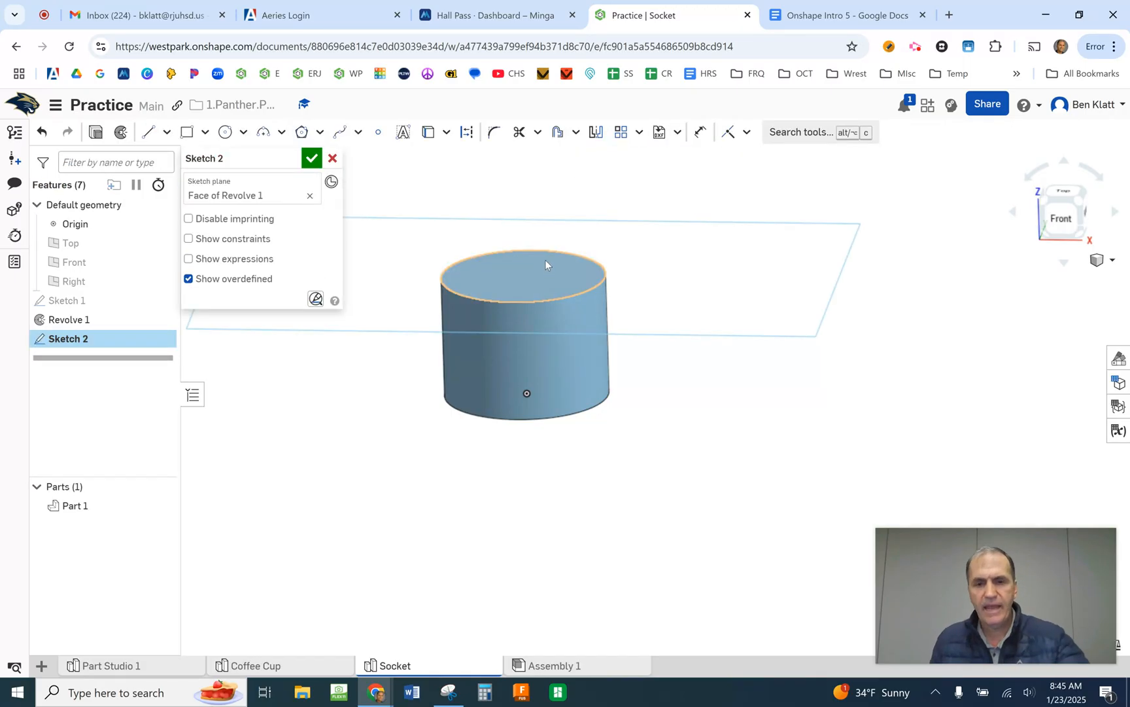
key(n)
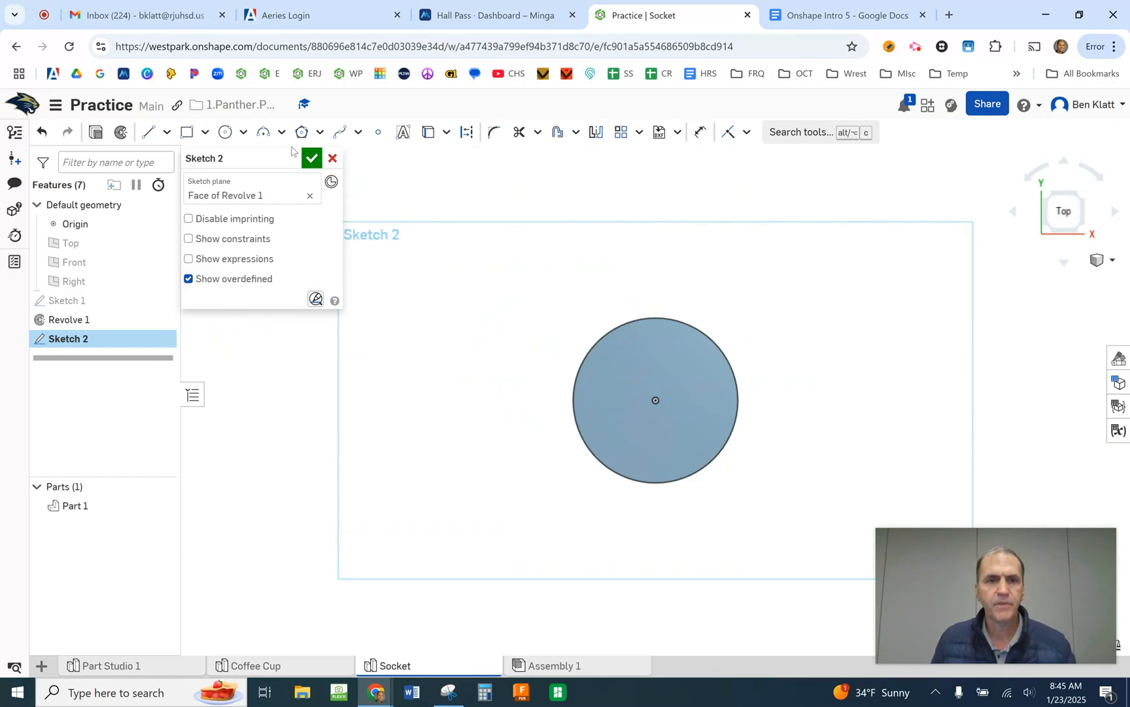
- Draw a center point rectangle about 0.42 in wide, centered on the cylinder's top face
click(205, 133)
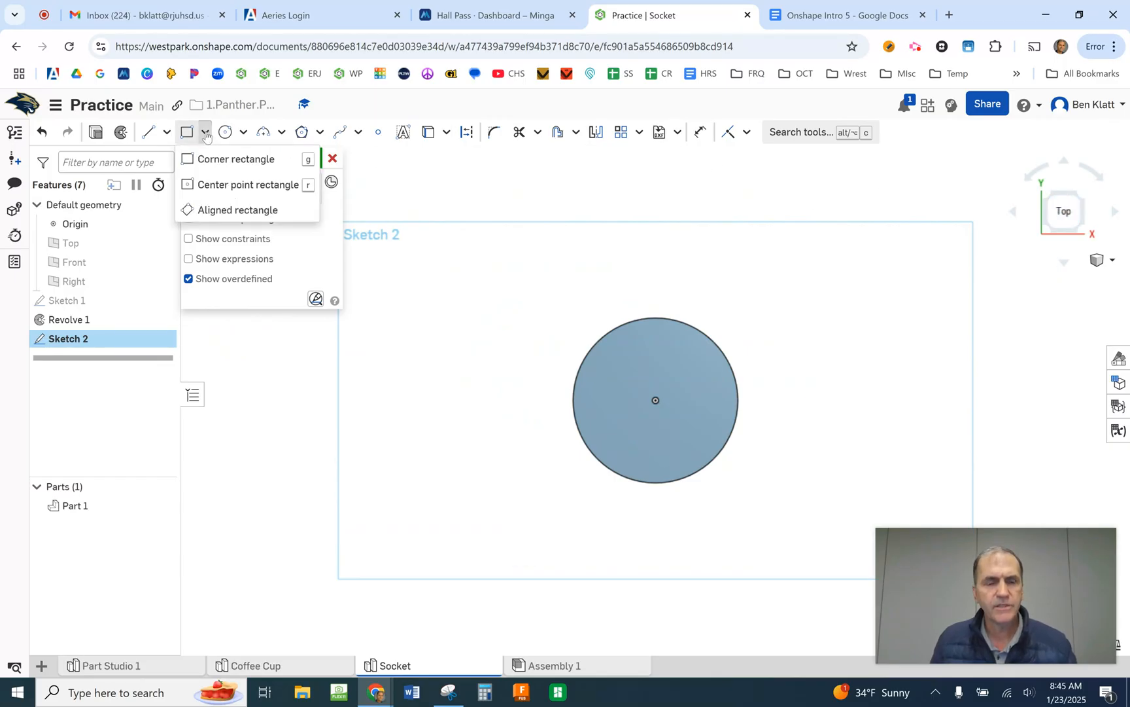
click(232, 185)
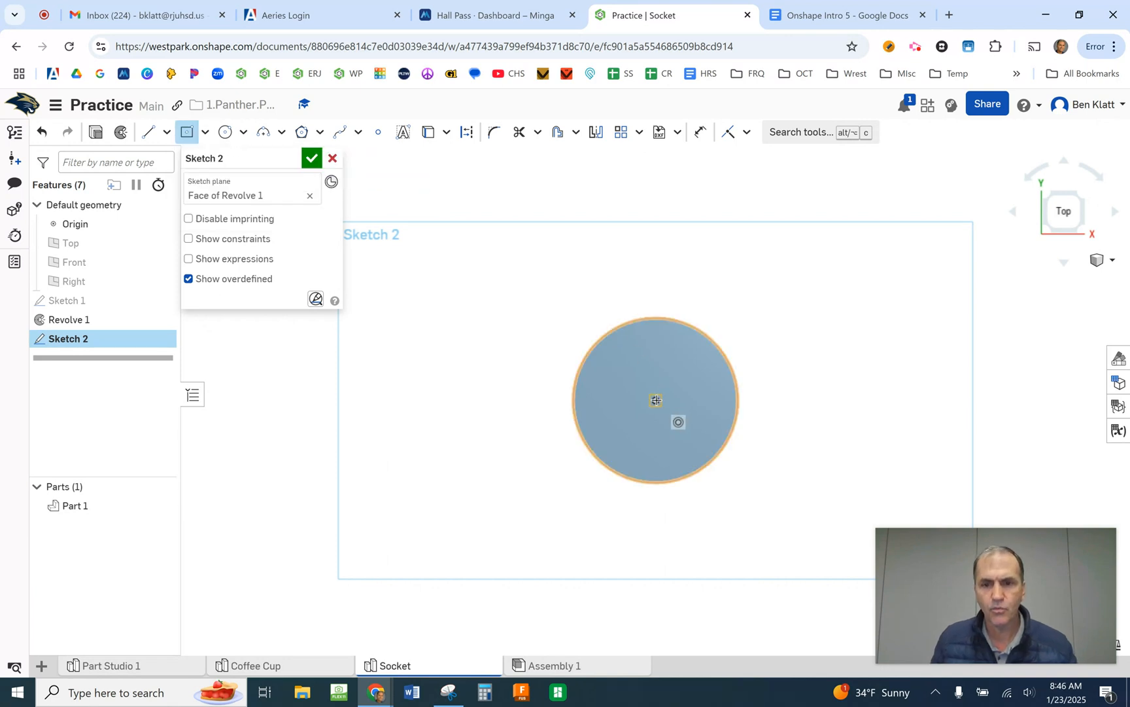
click(656, 400)
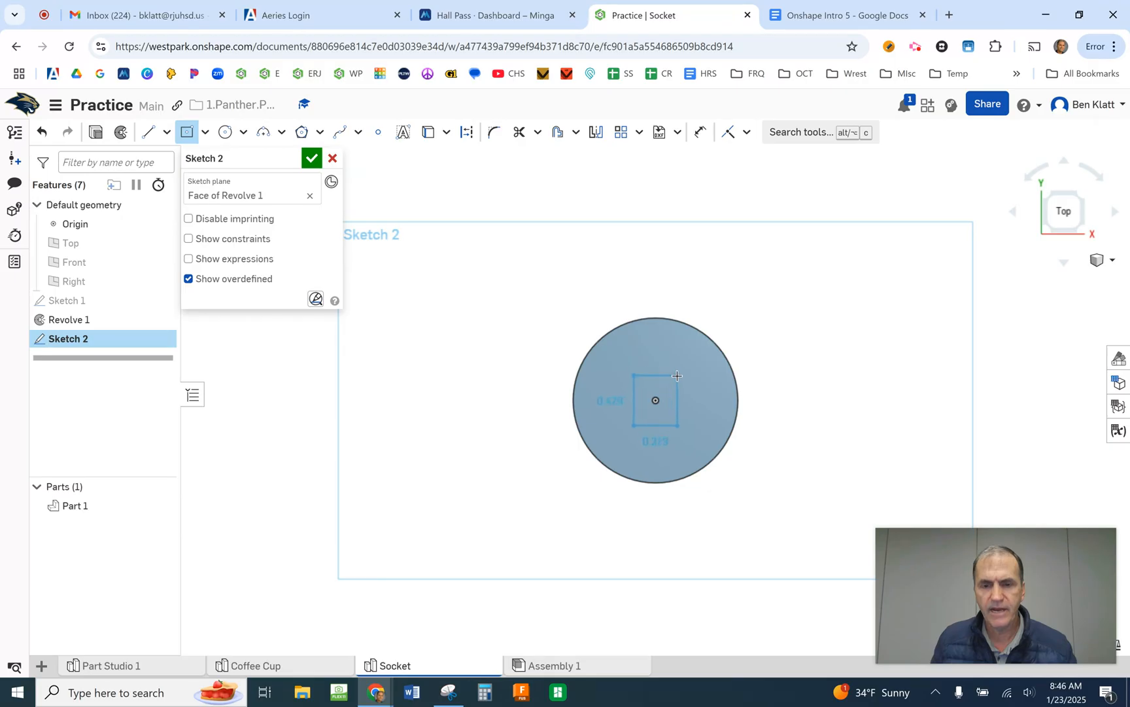
click(677, 379)
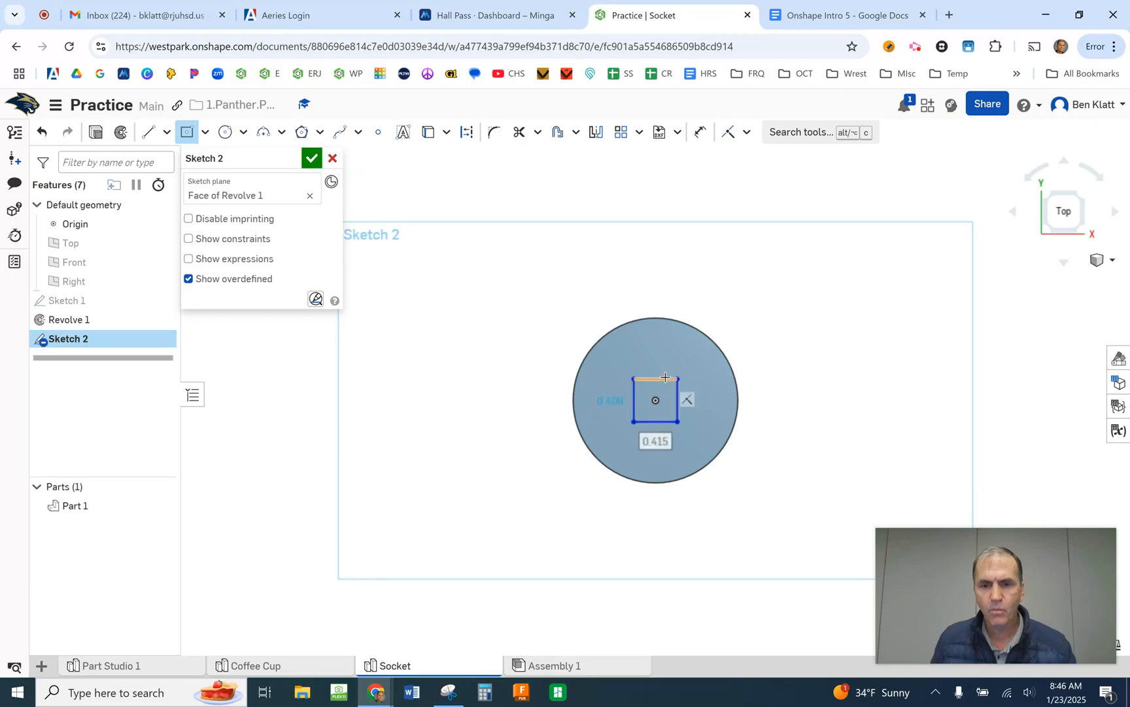
- Set both the width and height of the center point rectangle on the cylinder's top face to 10 mm
text(10)
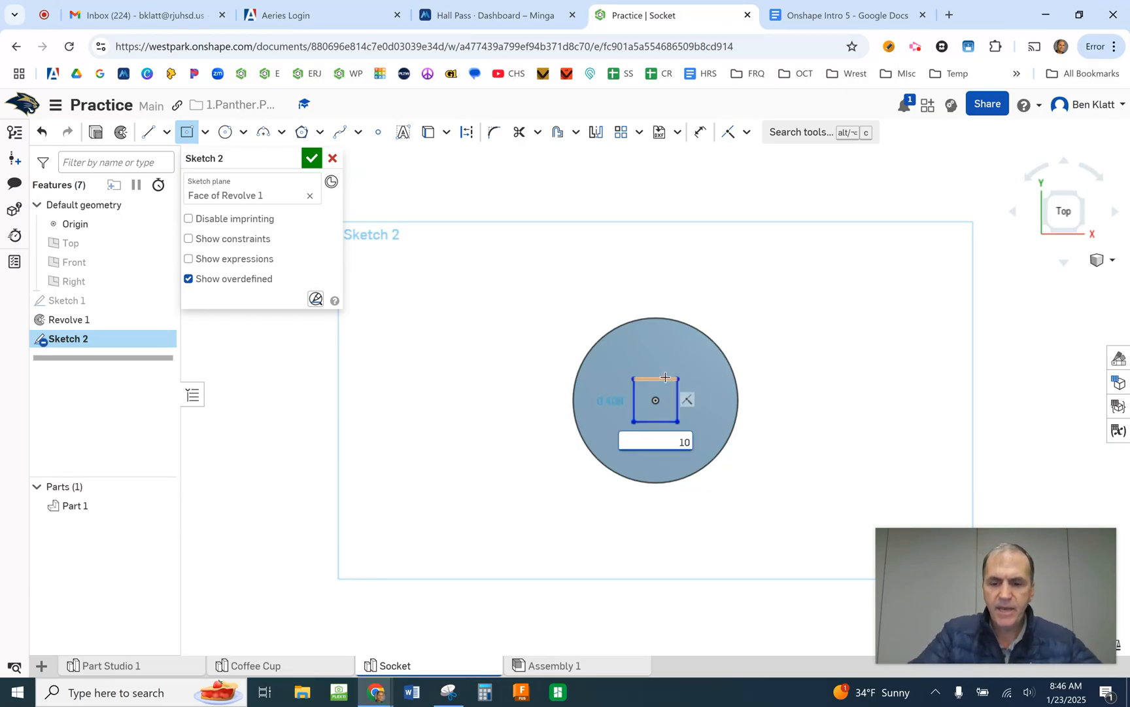
text(mm)
key(Return)
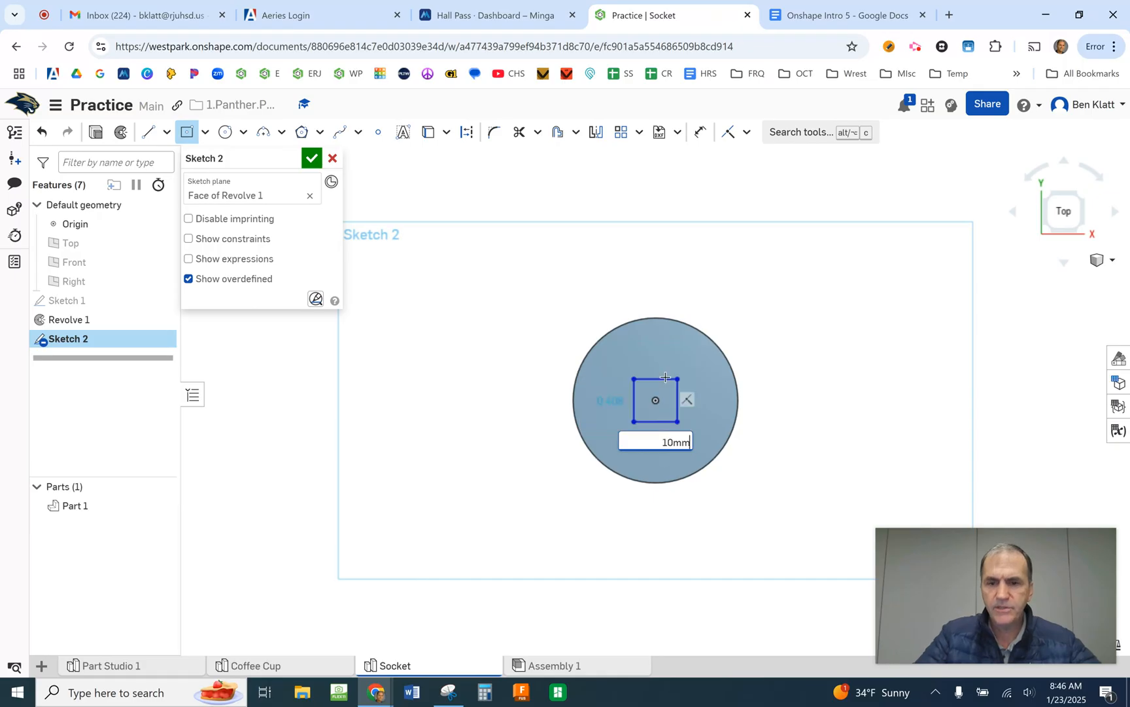
text(10mm)
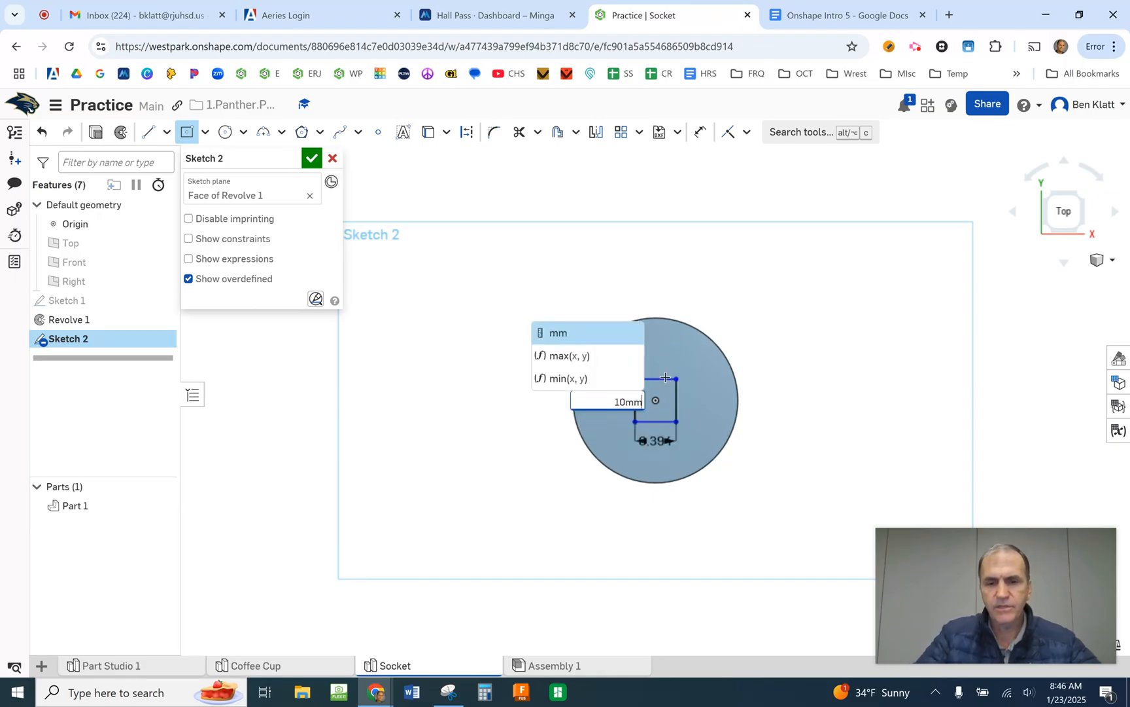
key(Return)
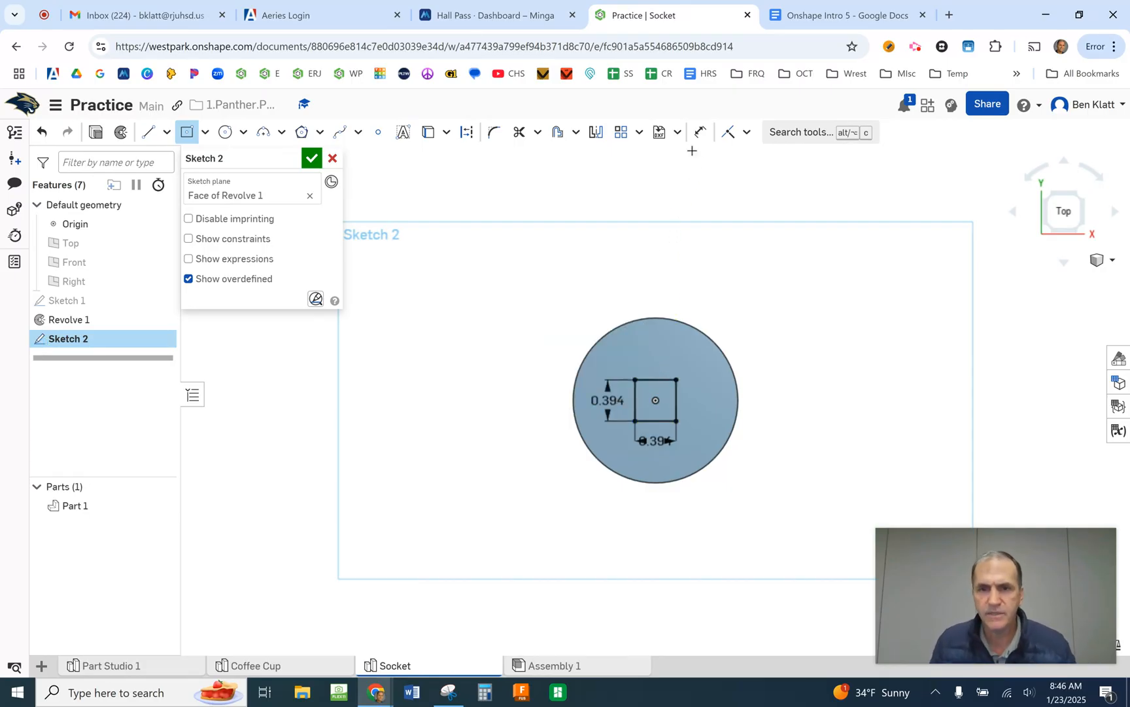
scroll(713, 434, up, 2)
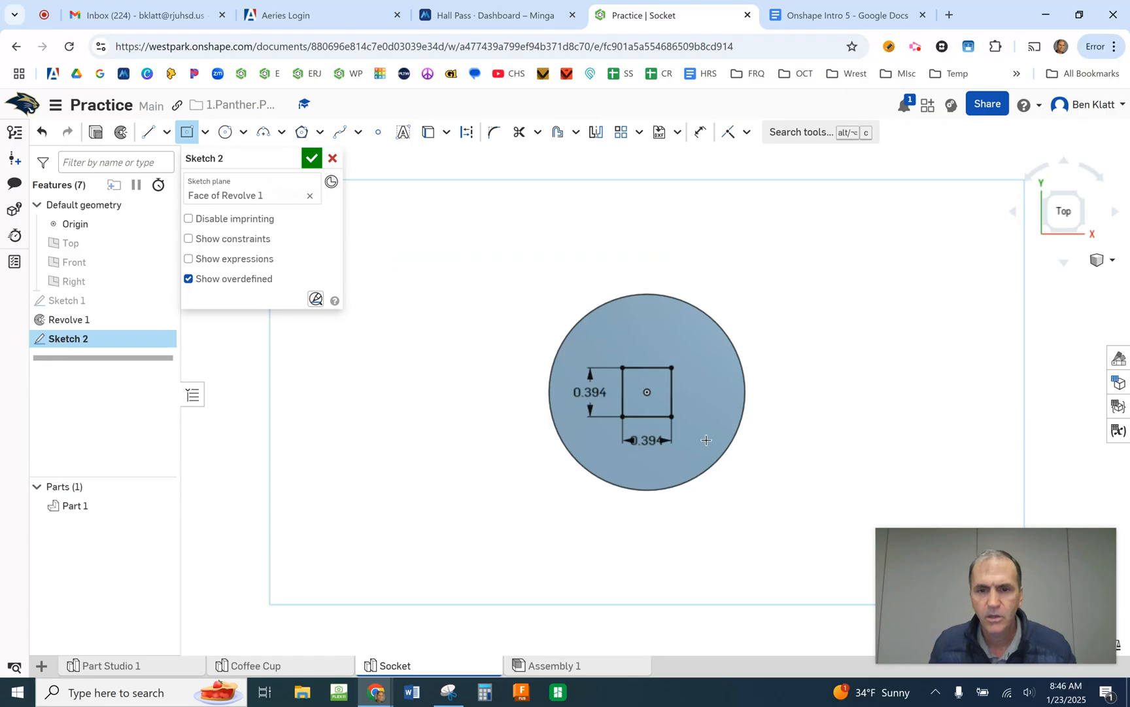
scroll(706, 439, up, 1)
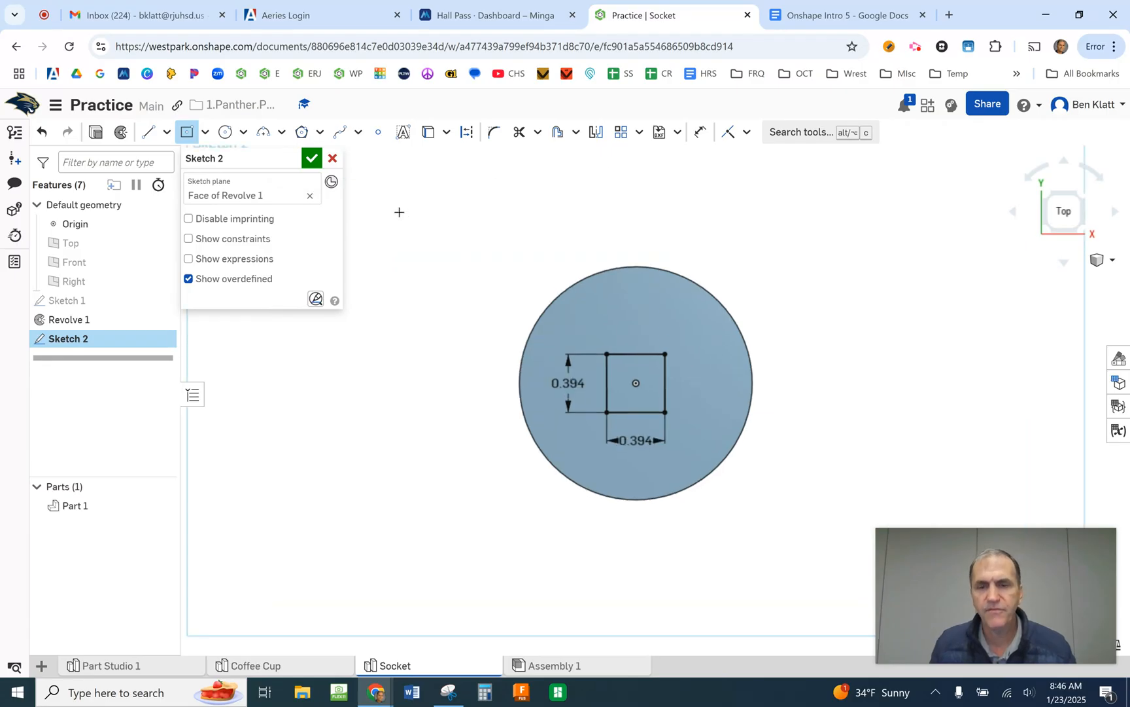
- Check the "Socket" instructions in the Onshape Intro 5 document in Google Docs, return to Onshape and finish the square's sketch
click(833, 17)
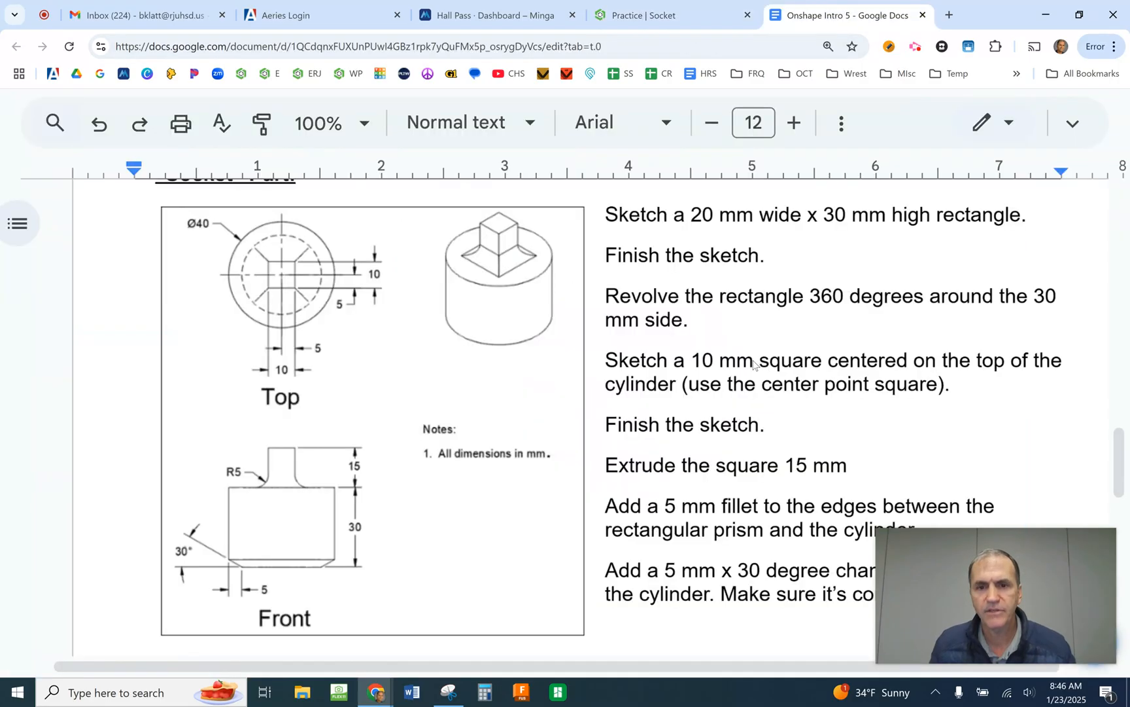
click(683, 17)
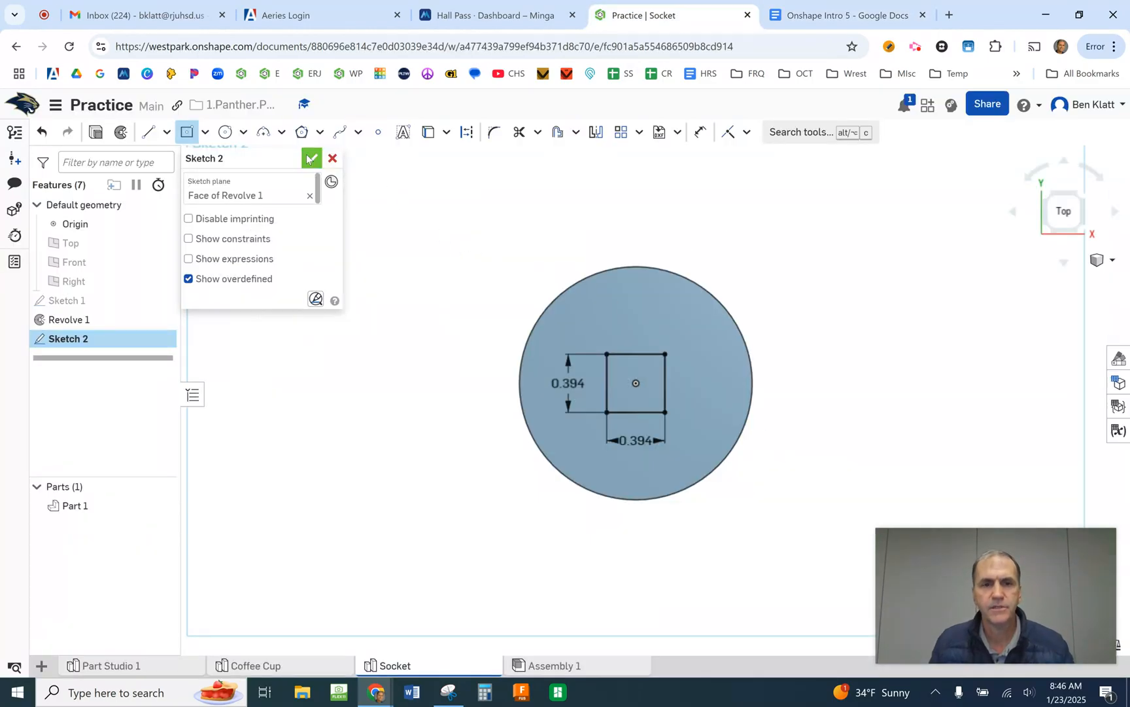
click(311, 158)
- Extrude the square on the cylinder's top face 15 mm upward, adding it to the existing part
right_drag(373, 222, 475, 272)
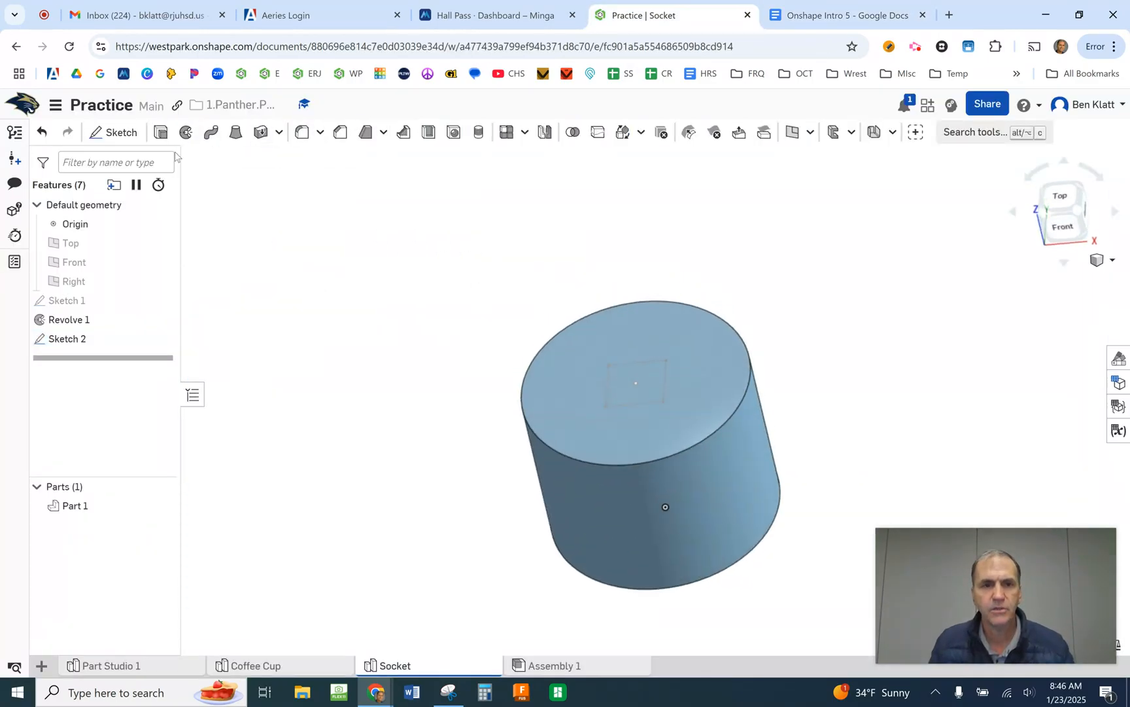
click(161, 134)
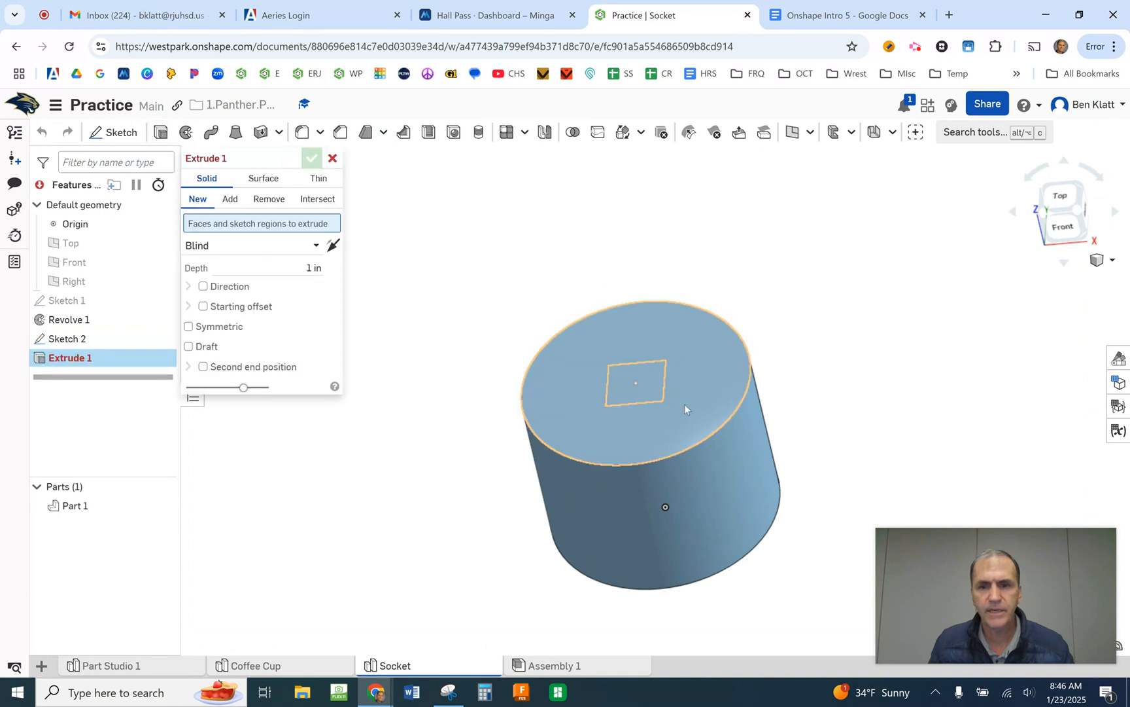
click(649, 376)
click(308, 281)
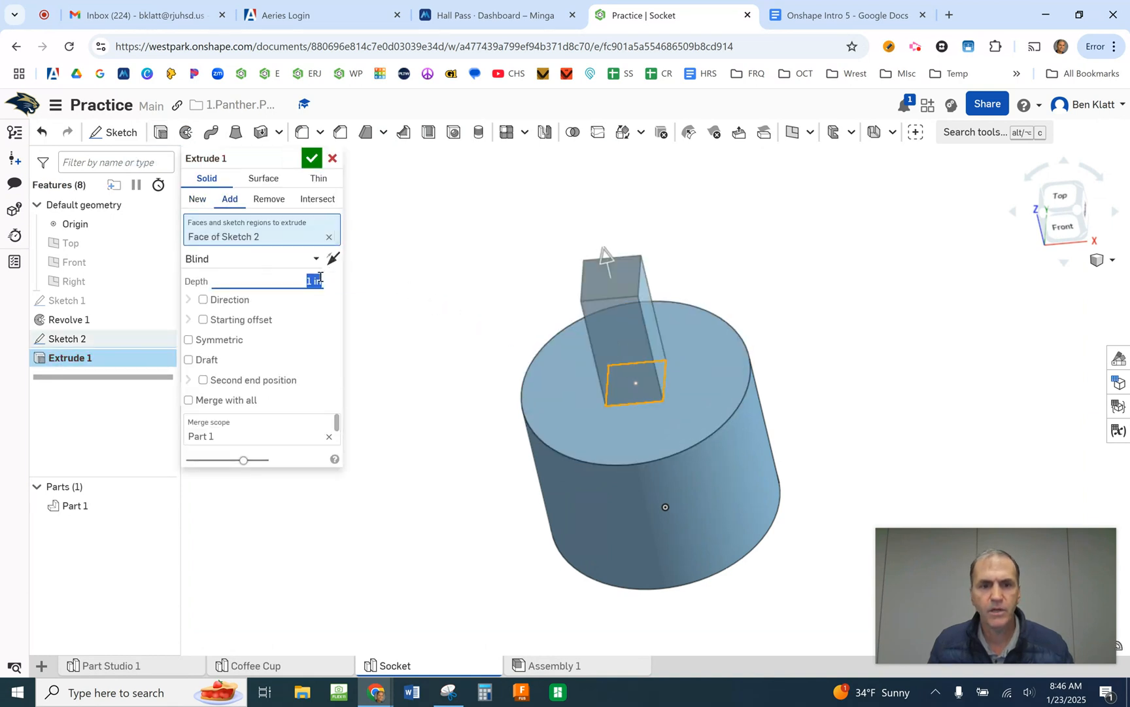
text(15)
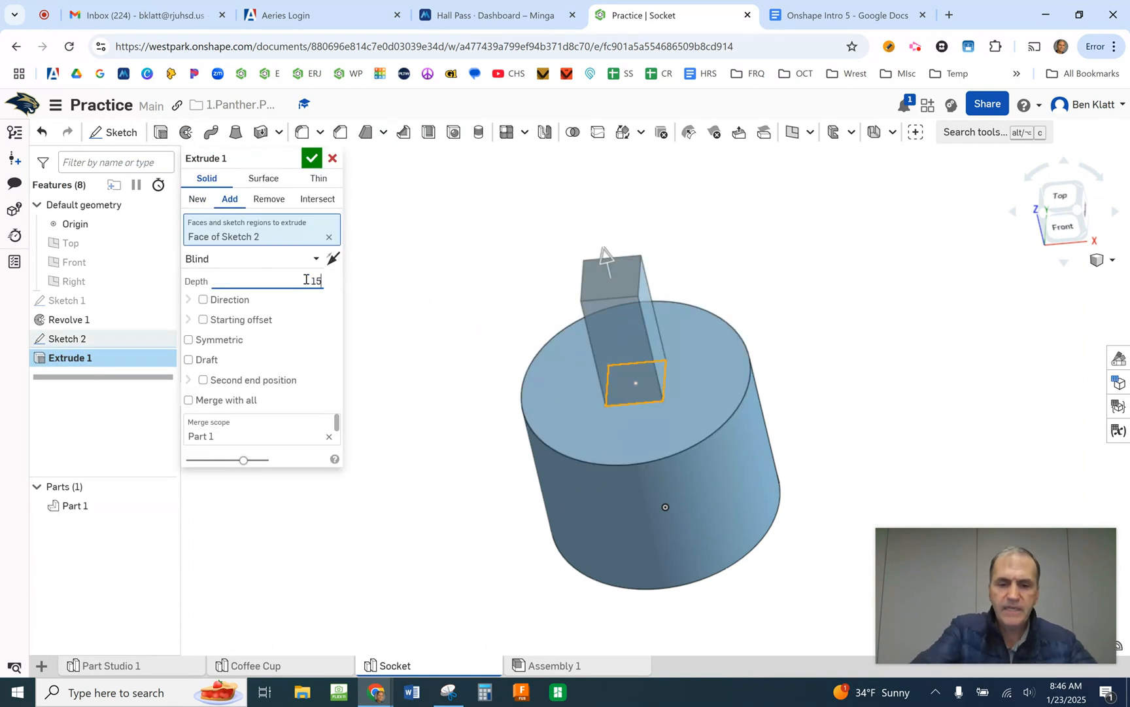
text( mm)
key(Return)
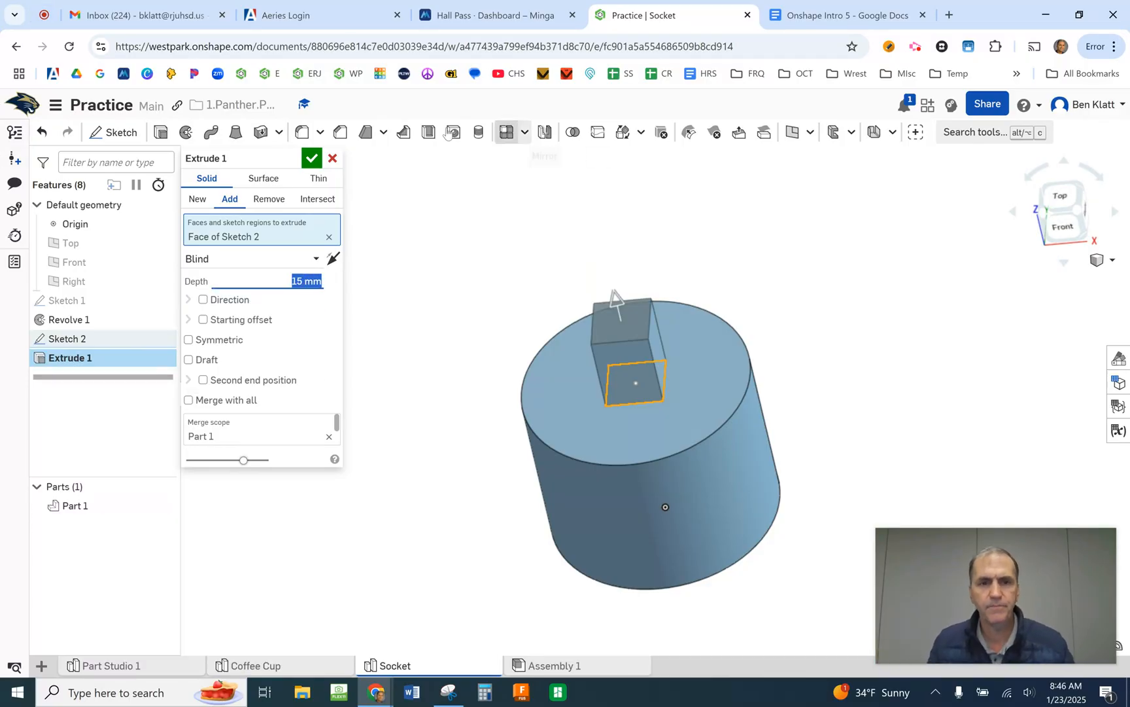
click(312, 158)
- Review the "Socket" fillet and chamfer instructions in Google Docs and return to the Onshape model
click(835, 17)
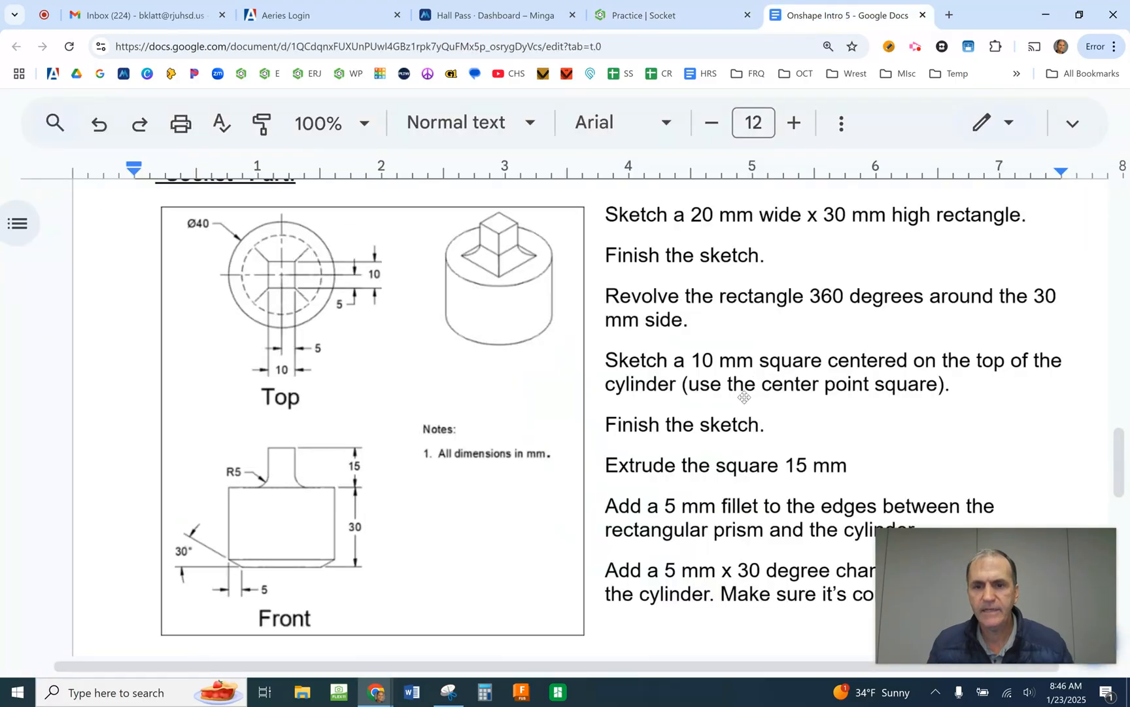
scroll(745, 390, down, 3)
scroll(751, 369, up, 3)
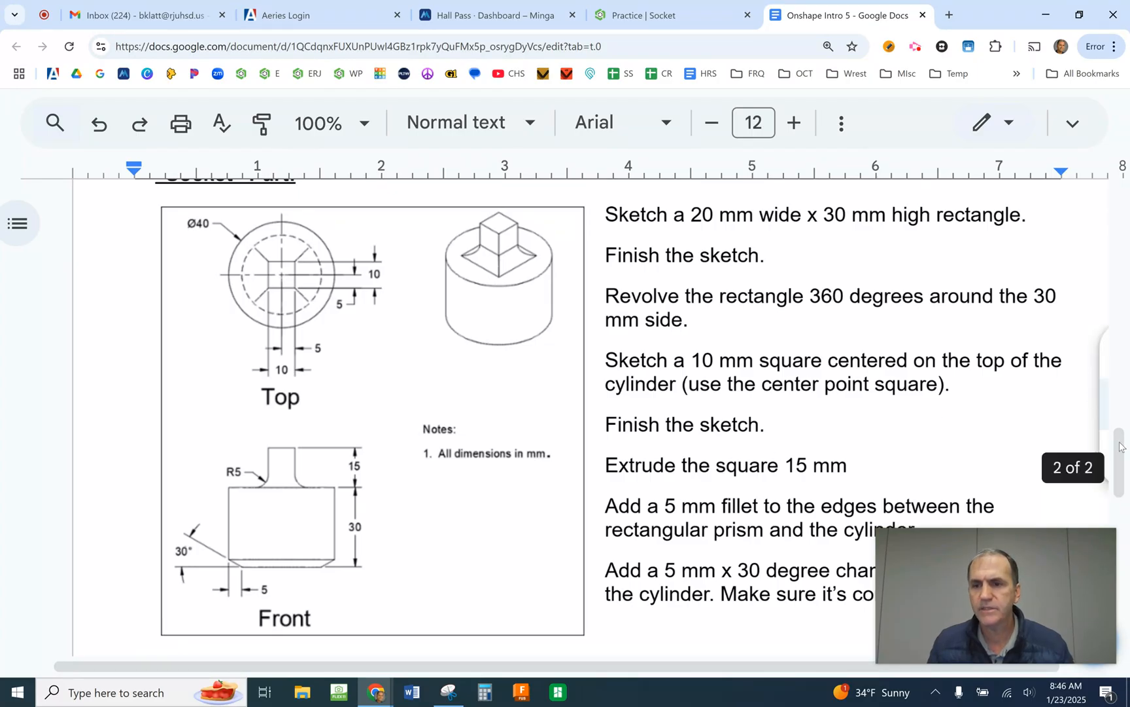
drag(1120, 451, 1123, 476)
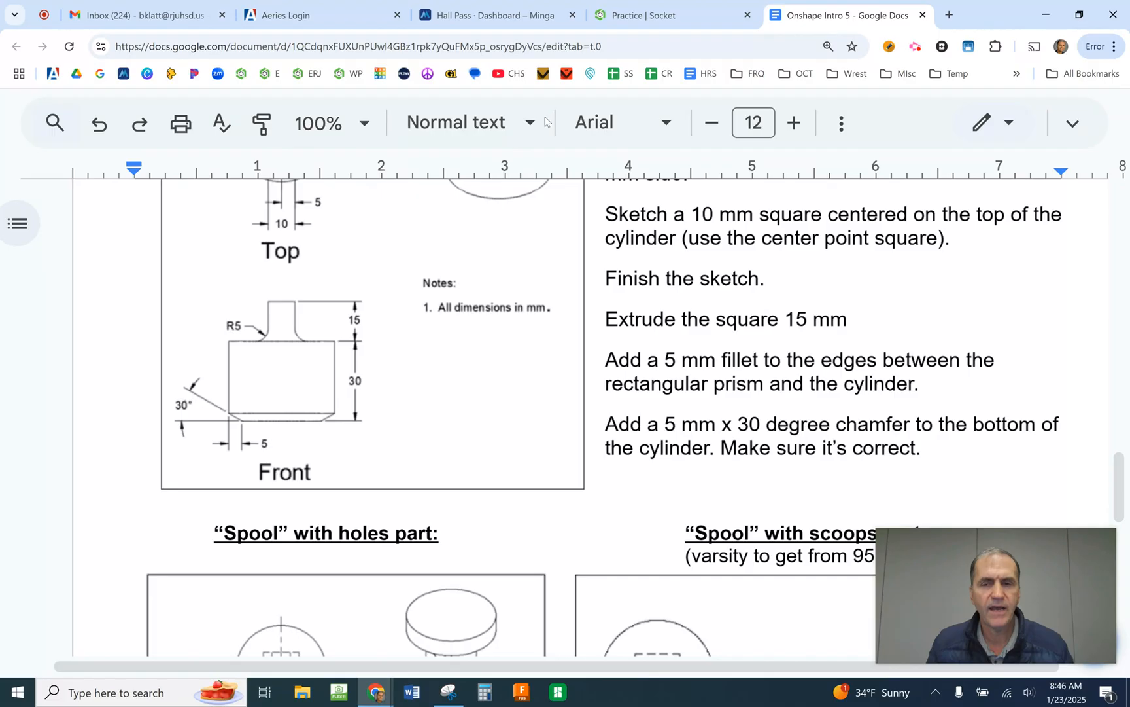
click(653, 15)
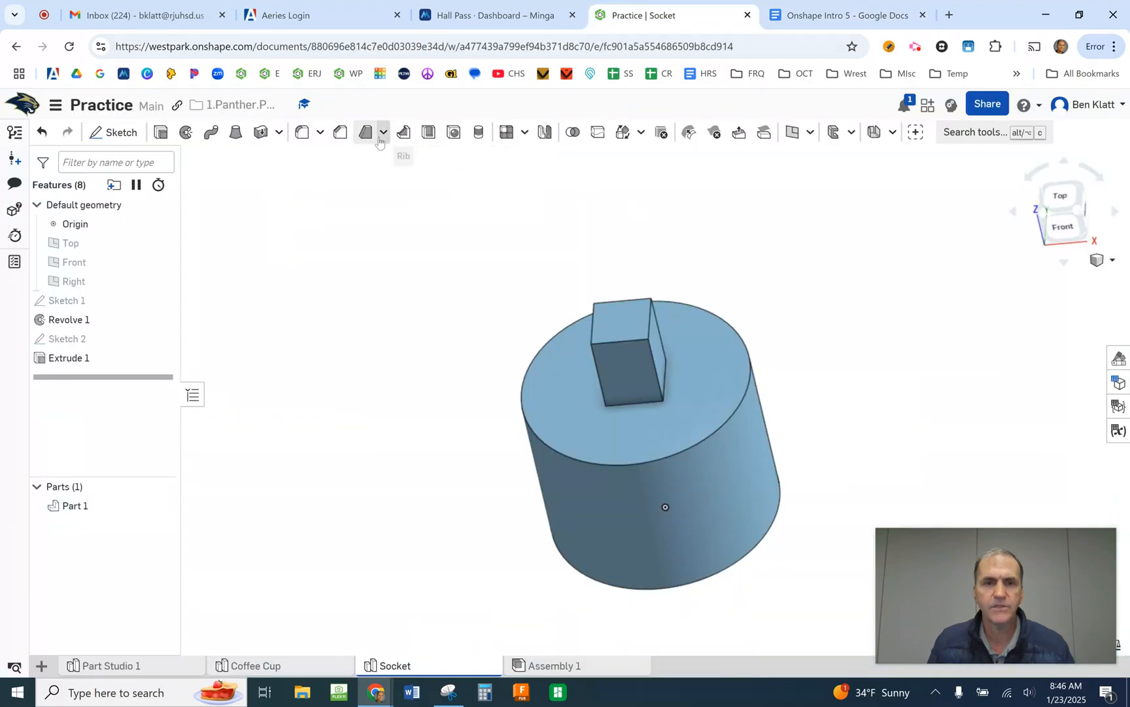
- Fillet the four edges where the square post meets the cylinder's top face with a 5 mm radius
click(301, 131)
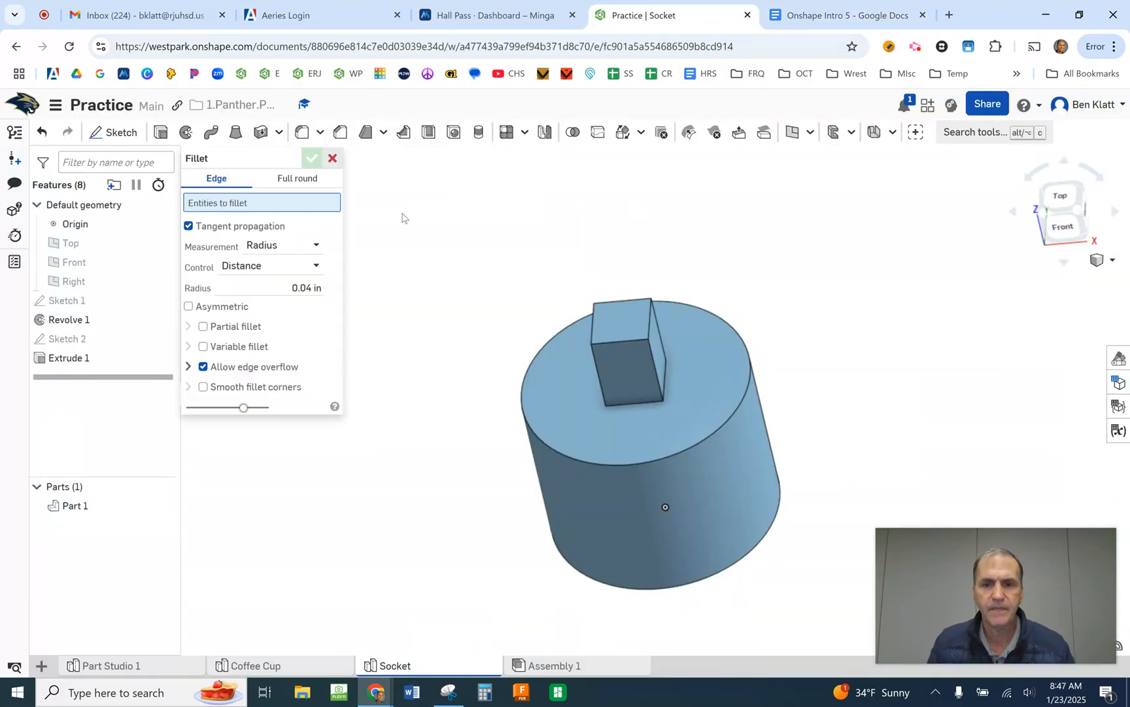
click(630, 404)
click(666, 390)
right_drag(857, 376, 840, 454)
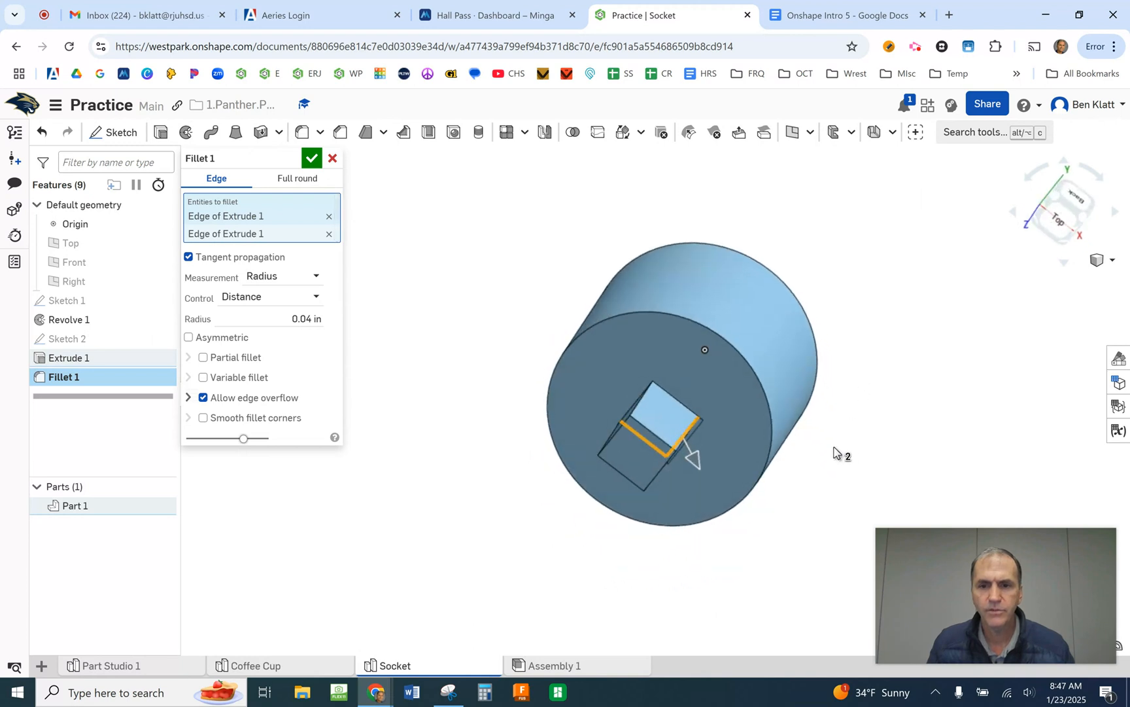
click(676, 399)
right_drag(789, 368, 855, 345)
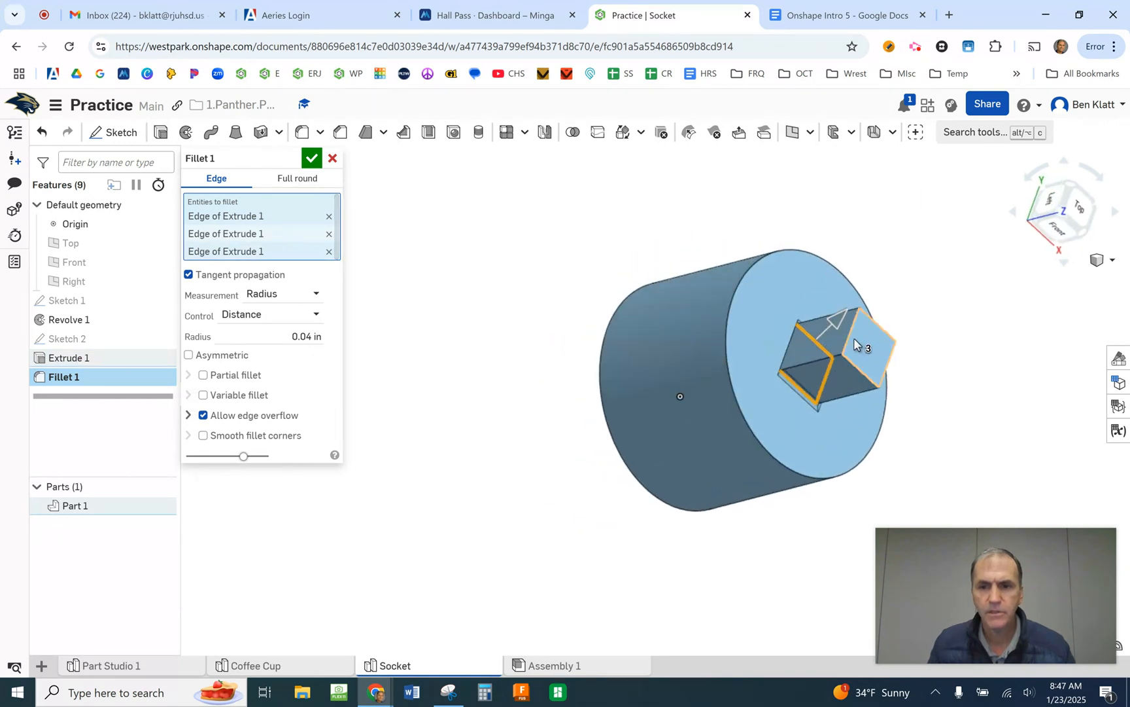
click(786, 344)
right_drag(782, 353, 851, 288)
click(283, 354)
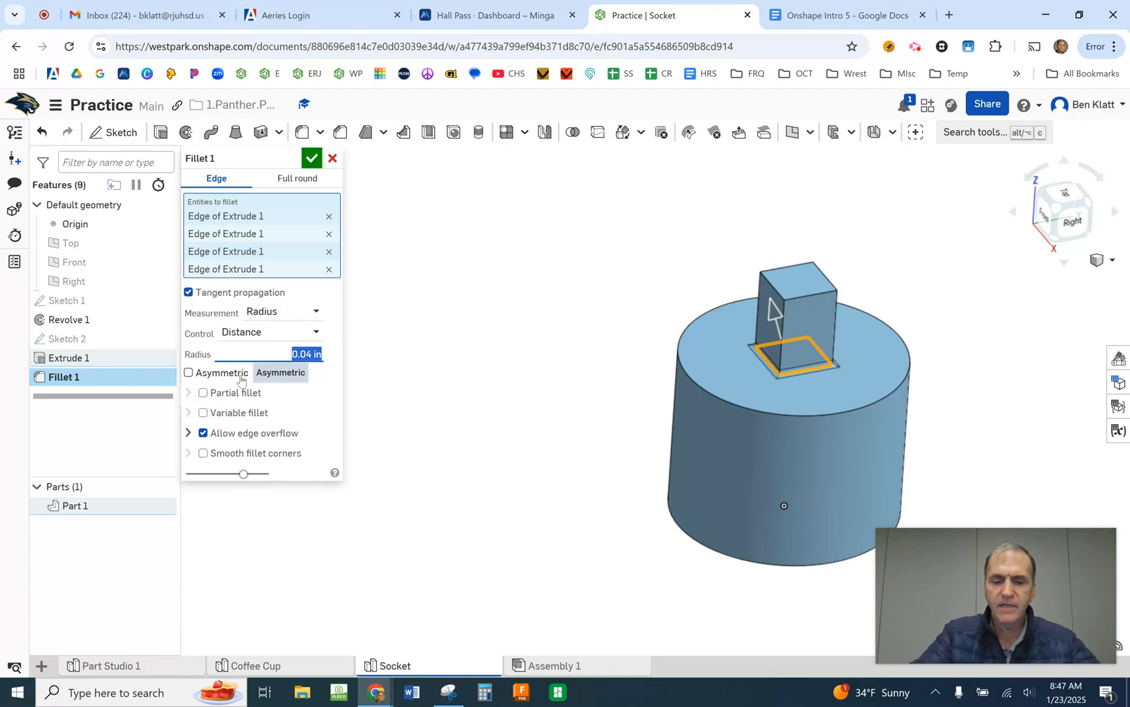
text(5mm)
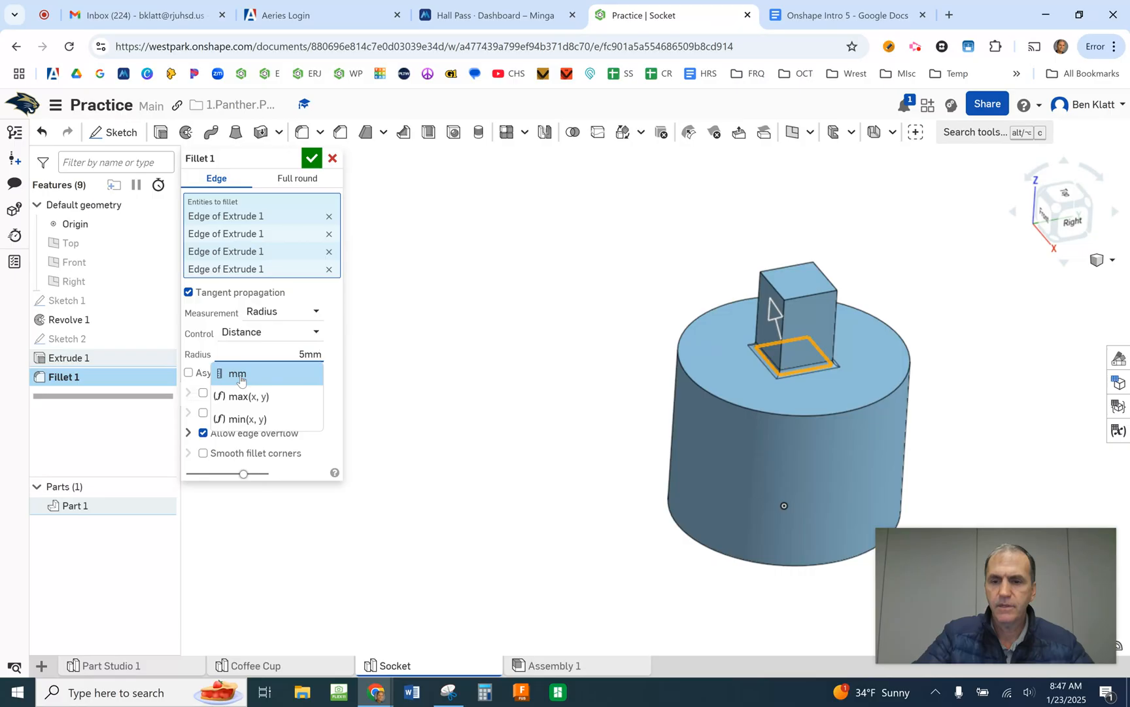
key(Return)
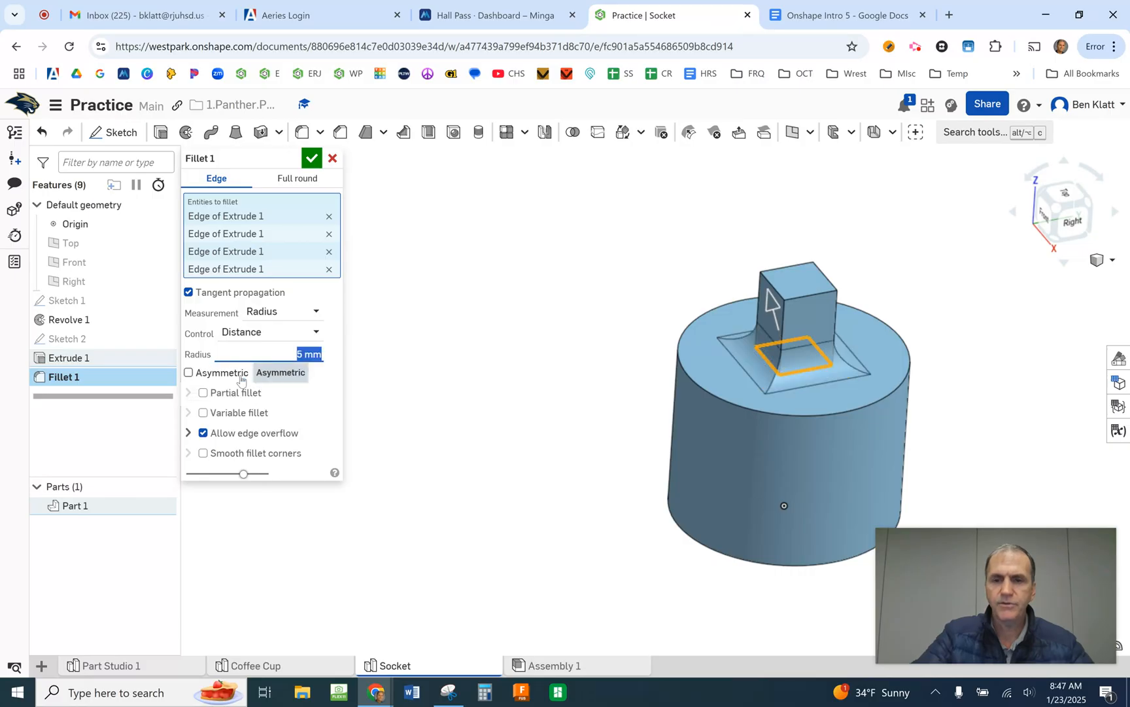
key(Return)
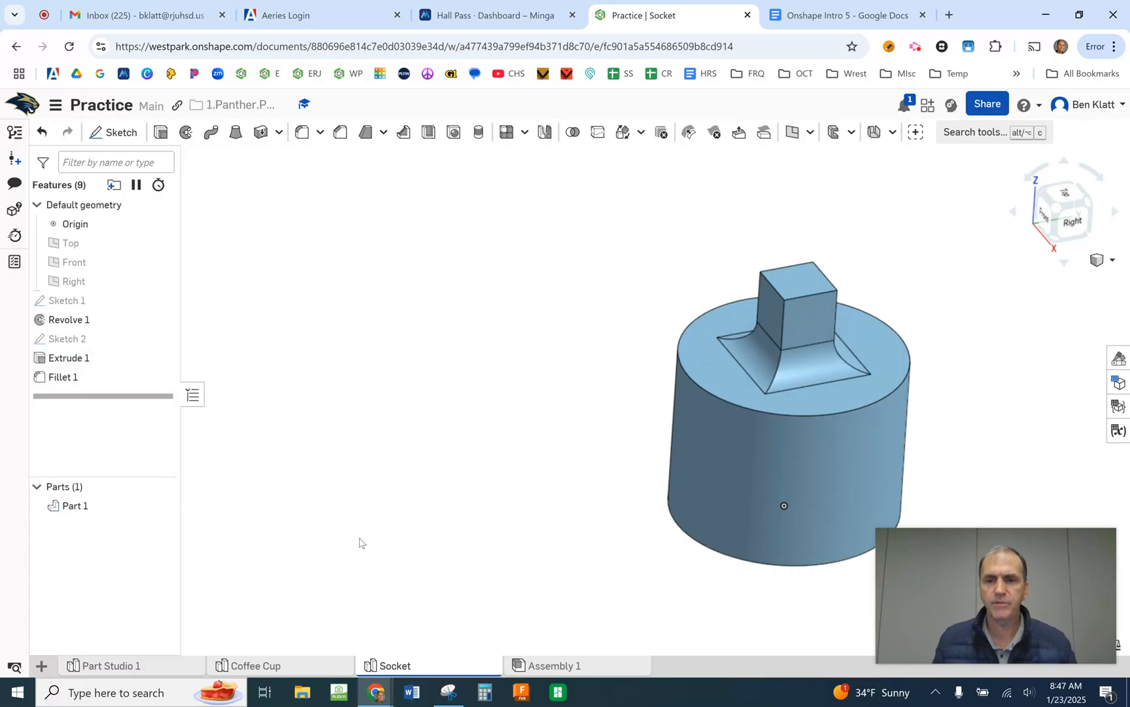
- Inspect the filleted part from the side, compare it with the "Socket" drawing and chamfer note in Google Docs, and return to Onshape
right_drag(842, 412, 829, 362)
middle_drag(955, 377, 653, 365)
right_drag(697, 382, 700, 346)
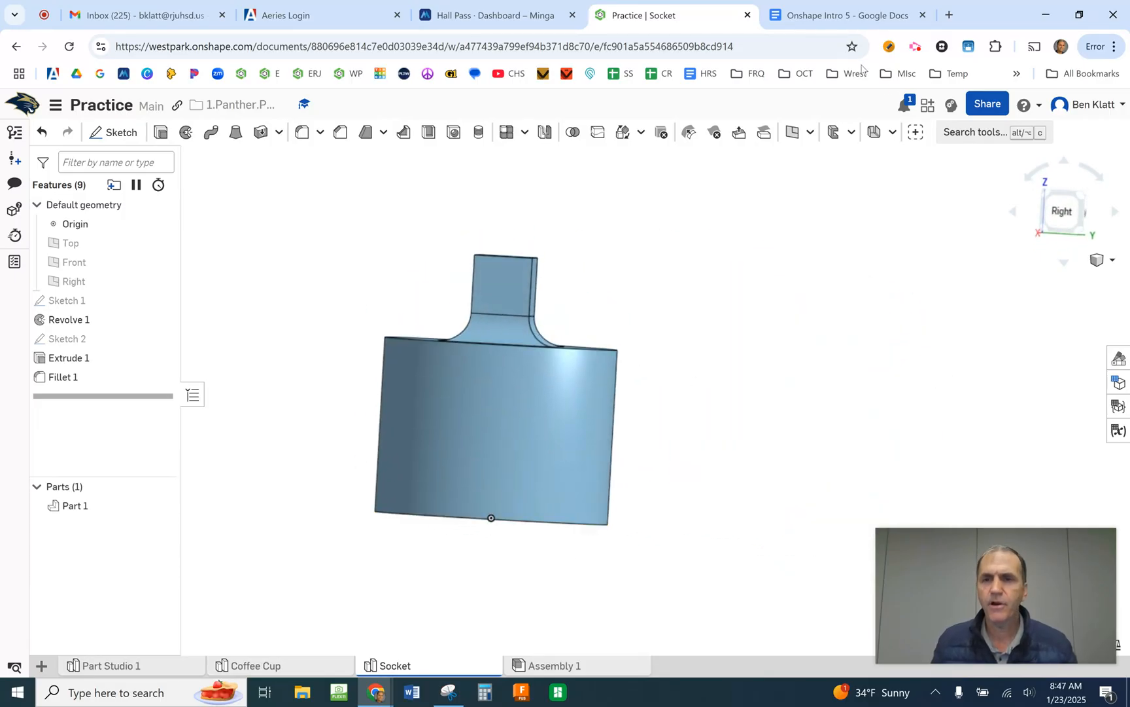
click(829, 17)
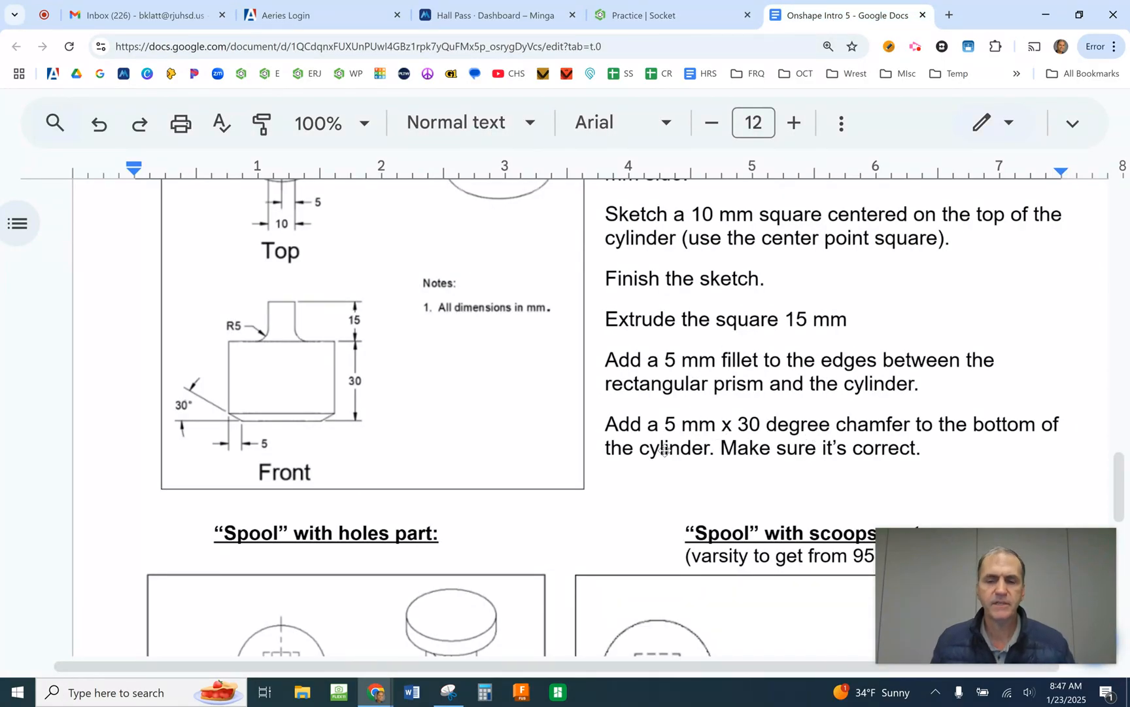
click(673, 22)
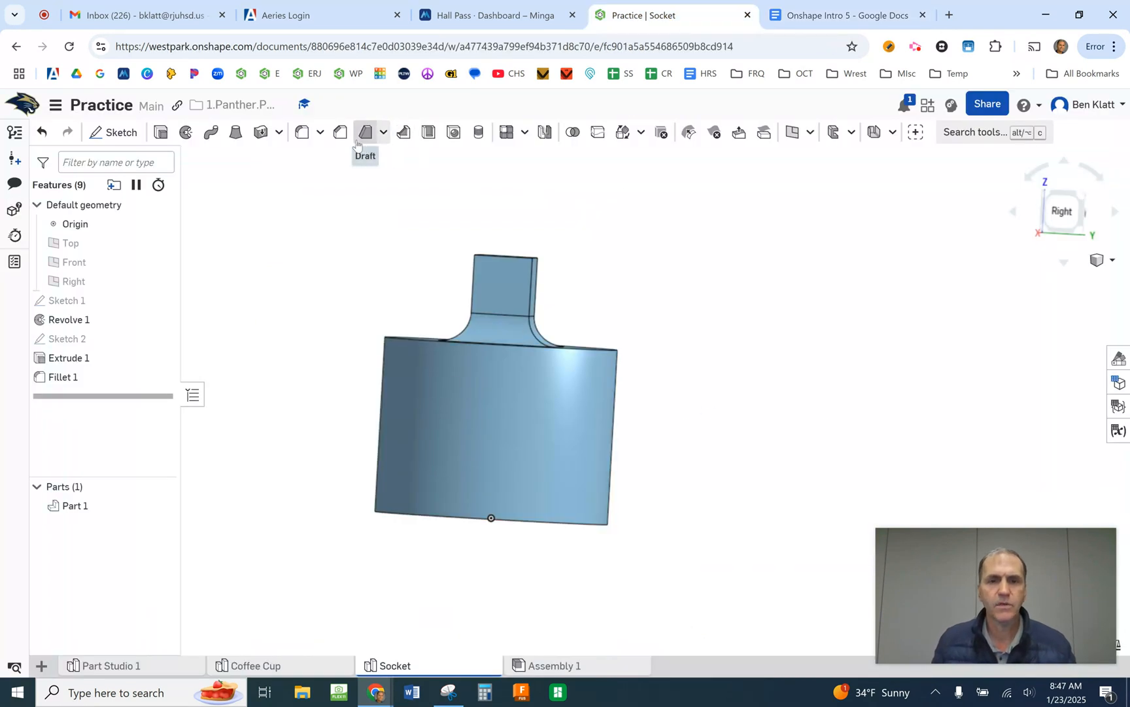
- Start a chamfer on the cylinder's bottom circular edge, using offset measurement and the distance and angle type
click(340, 132)
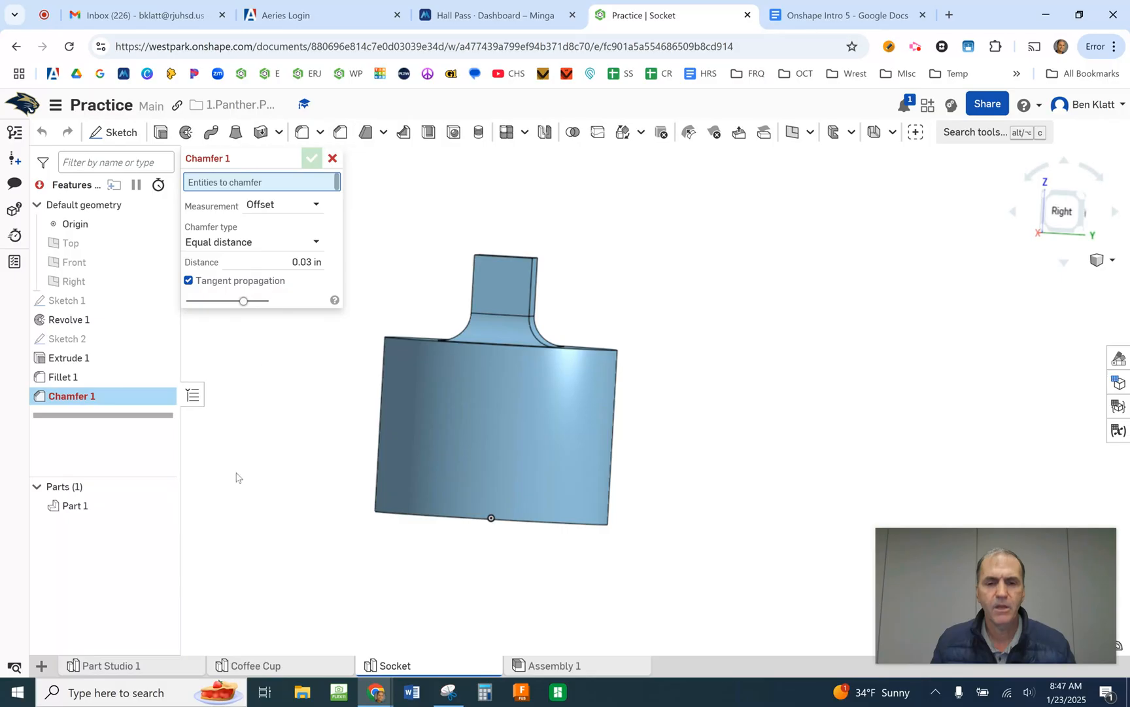
right_drag(598, 561, 601, 537)
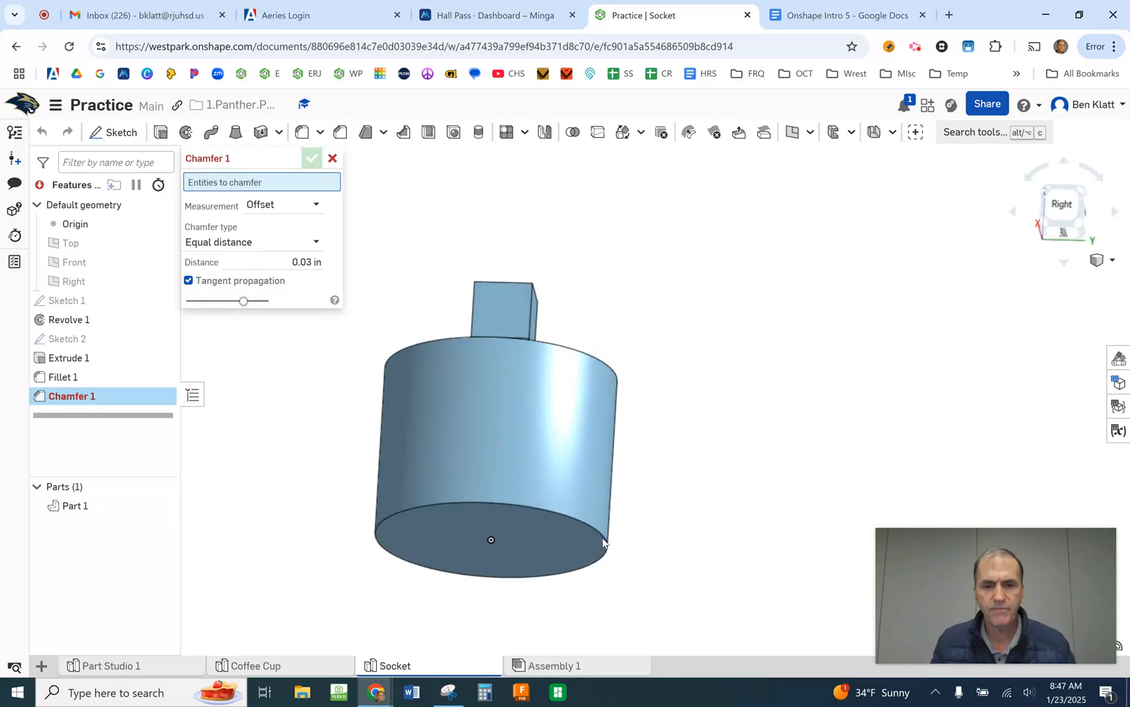
click(607, 539)
right_drag(684, 486, 679, 496)
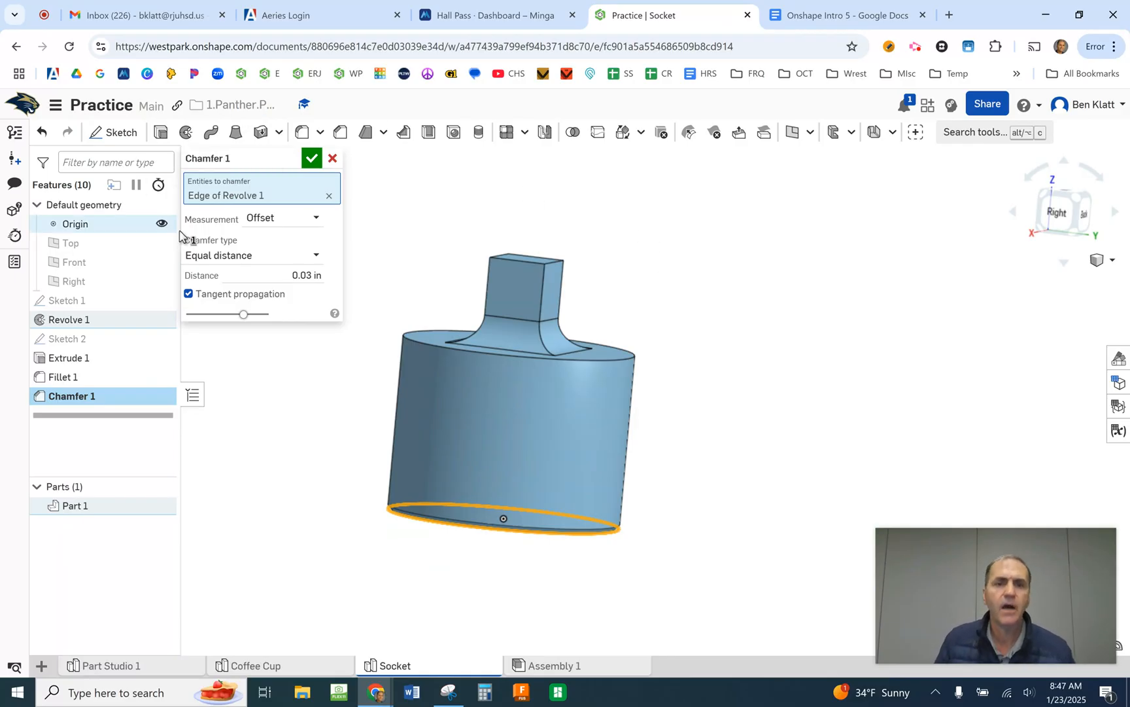
click(290, 219)
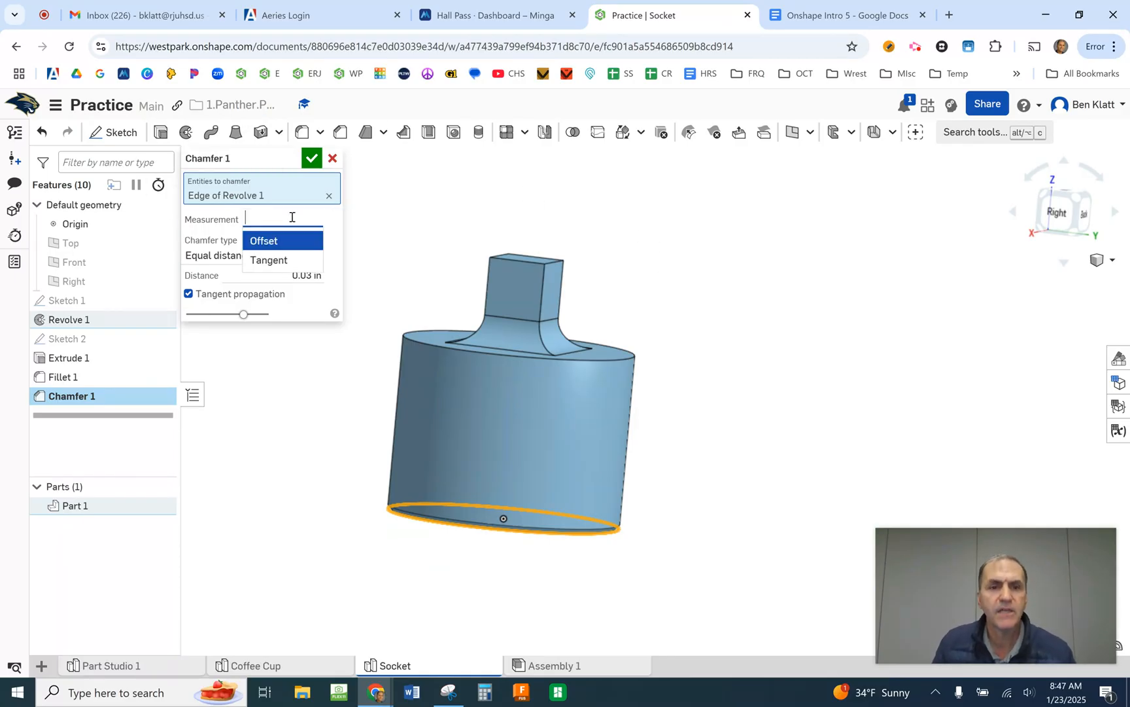
click(465, 194)
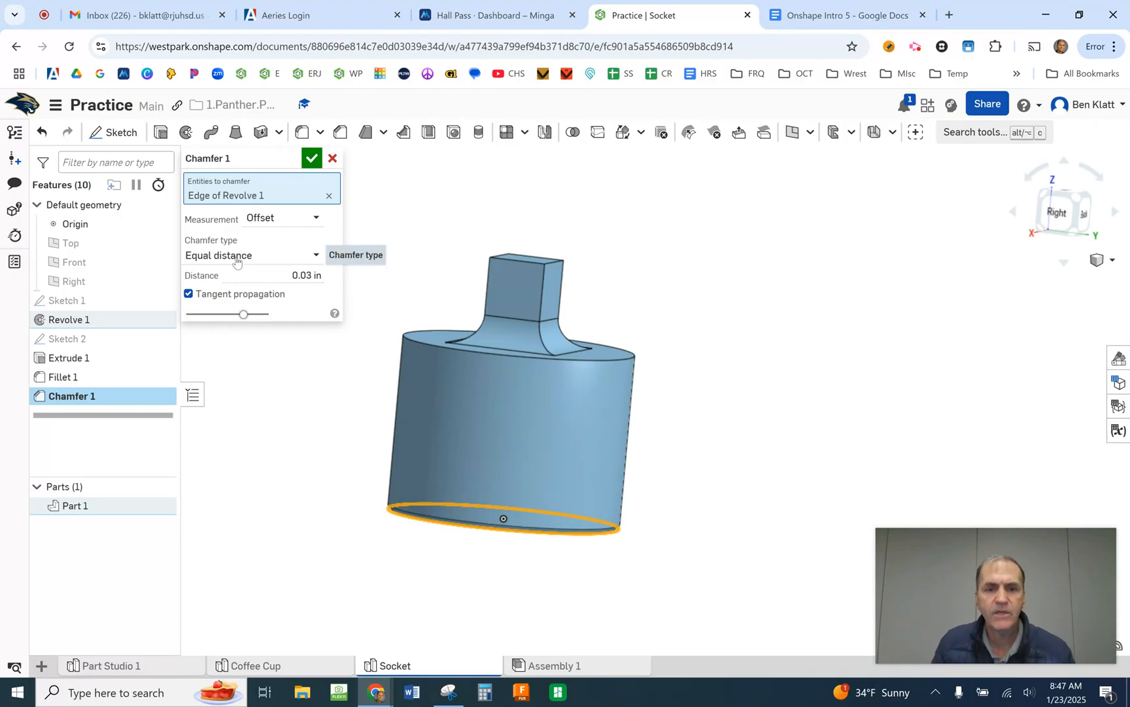
click(295, 257)
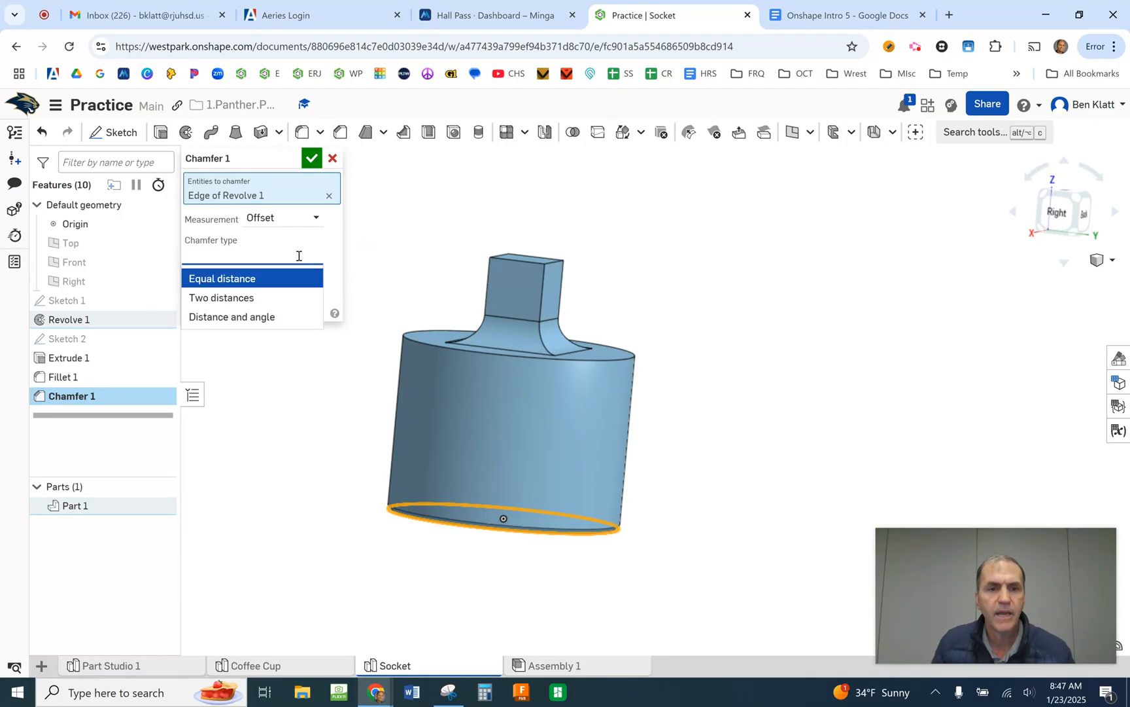
click(237, 318)
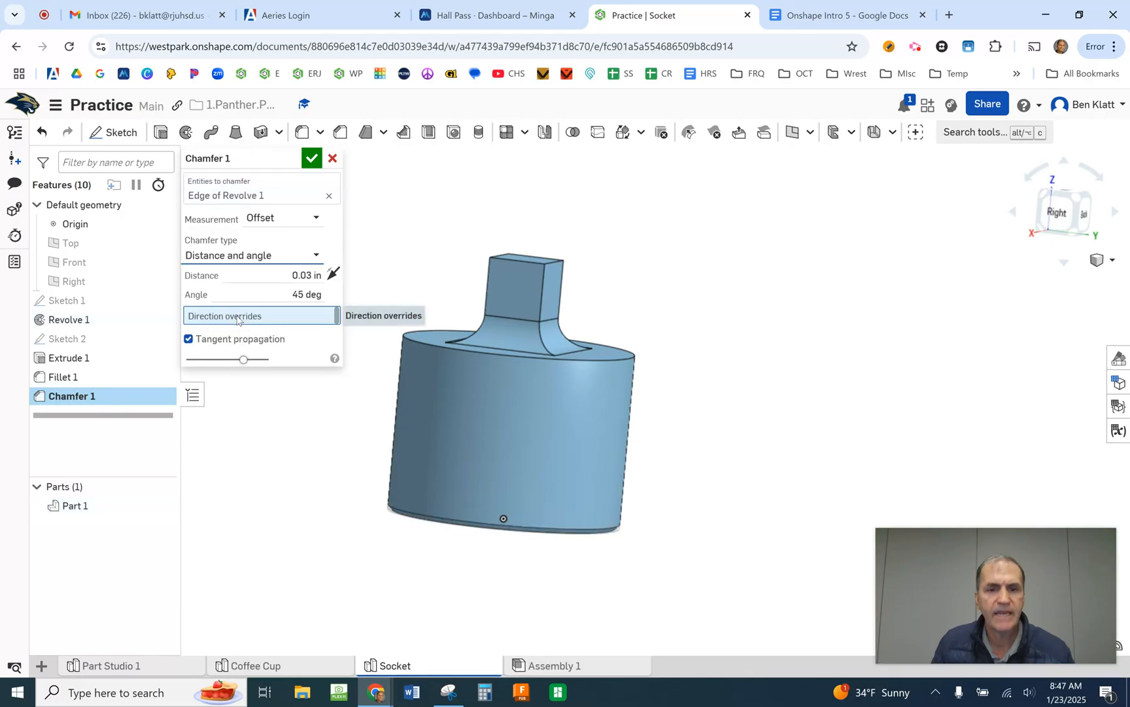
- Examine the chamfer preview from below and the side, check the "Socket" drawing in Google Docs, and return to Onshape
right_drag(644, 288, 627, 257)
middle_drag(677, 400, 723, 280)
scroll(610, 446, down, 2)
scroll(594, 446, up, 5)
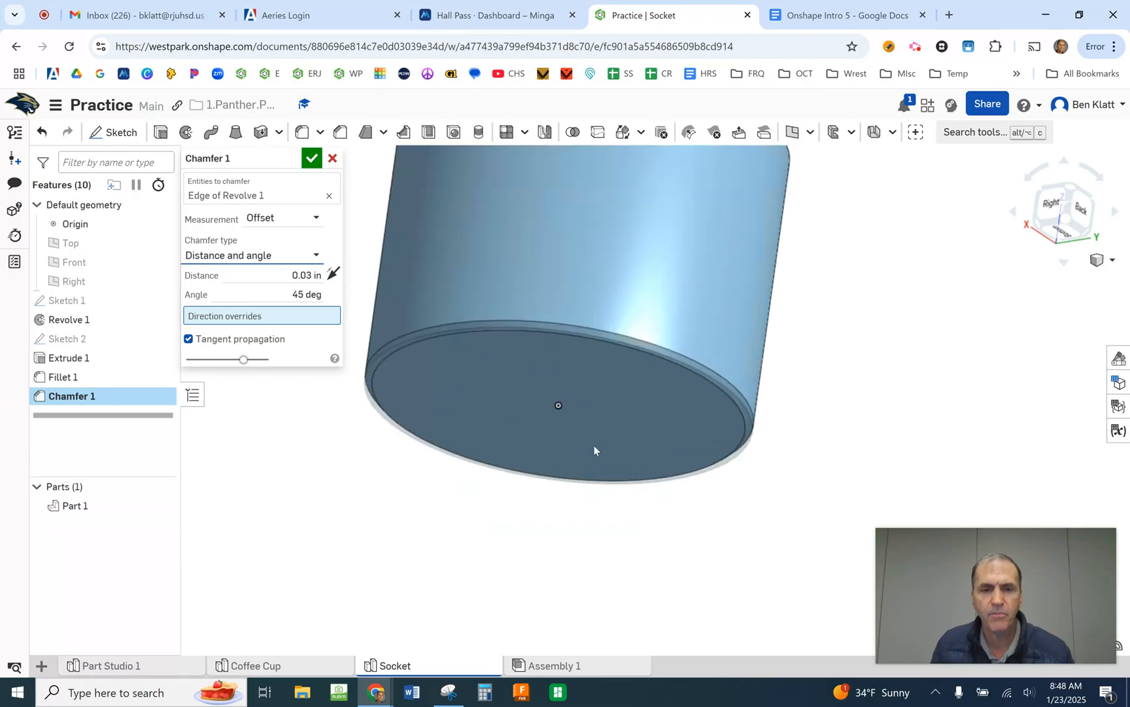
right_drag(600, 520, 592, 540)
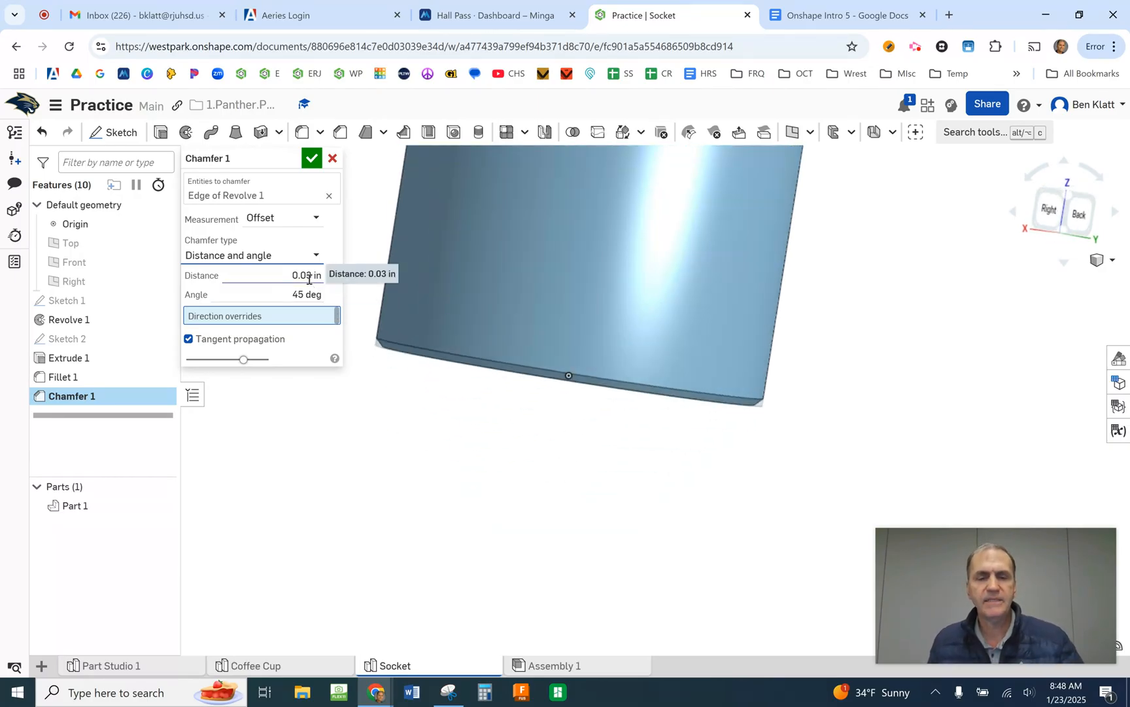
click(859, 14)
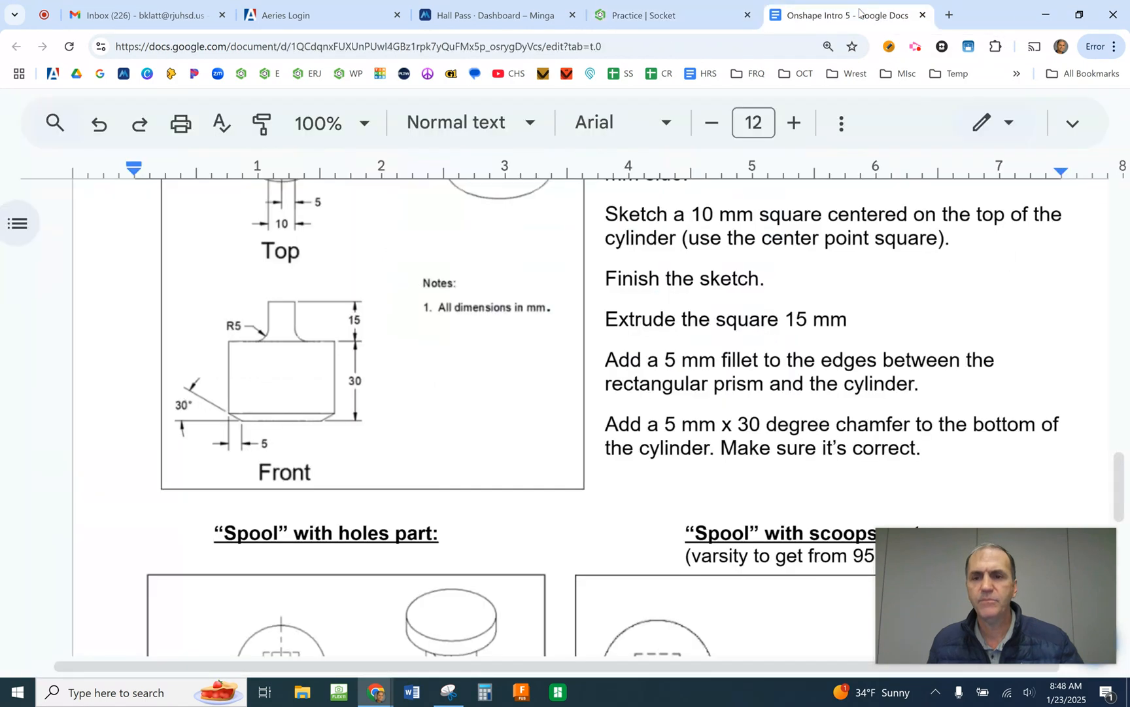
click(660, 17)
- Set the bottom chamfer's distance to 5 mm and its angle to 30 degrees
click(254, 274)
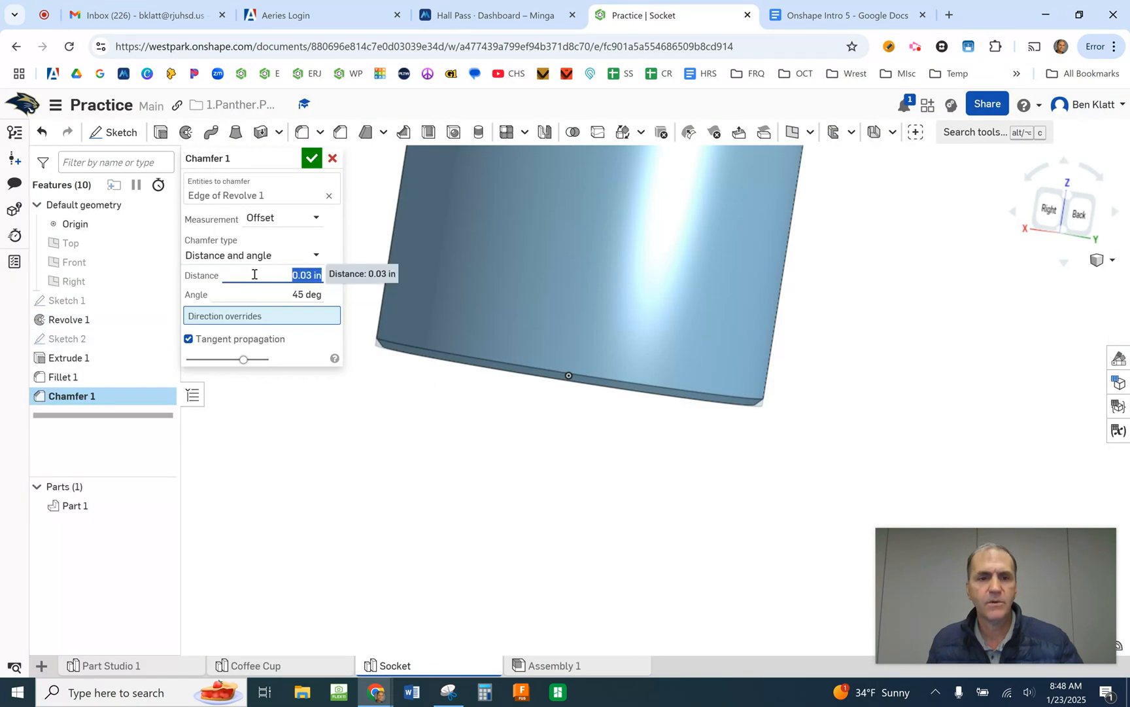
text(5)
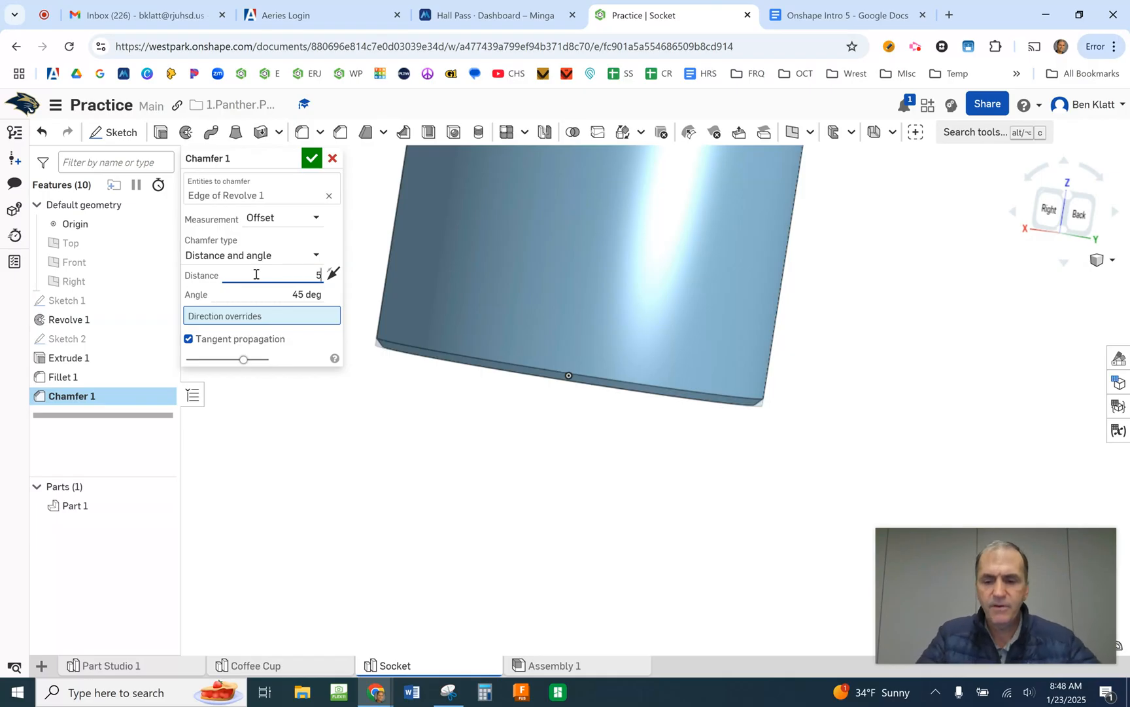
text(mm)
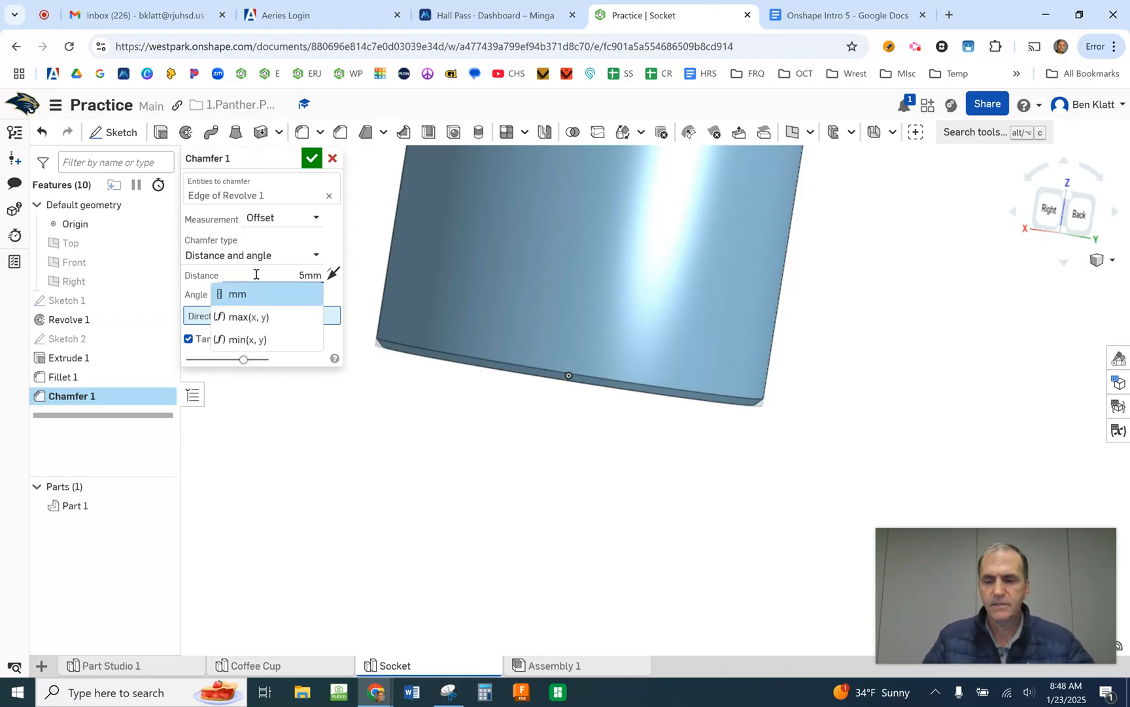
key(Return)
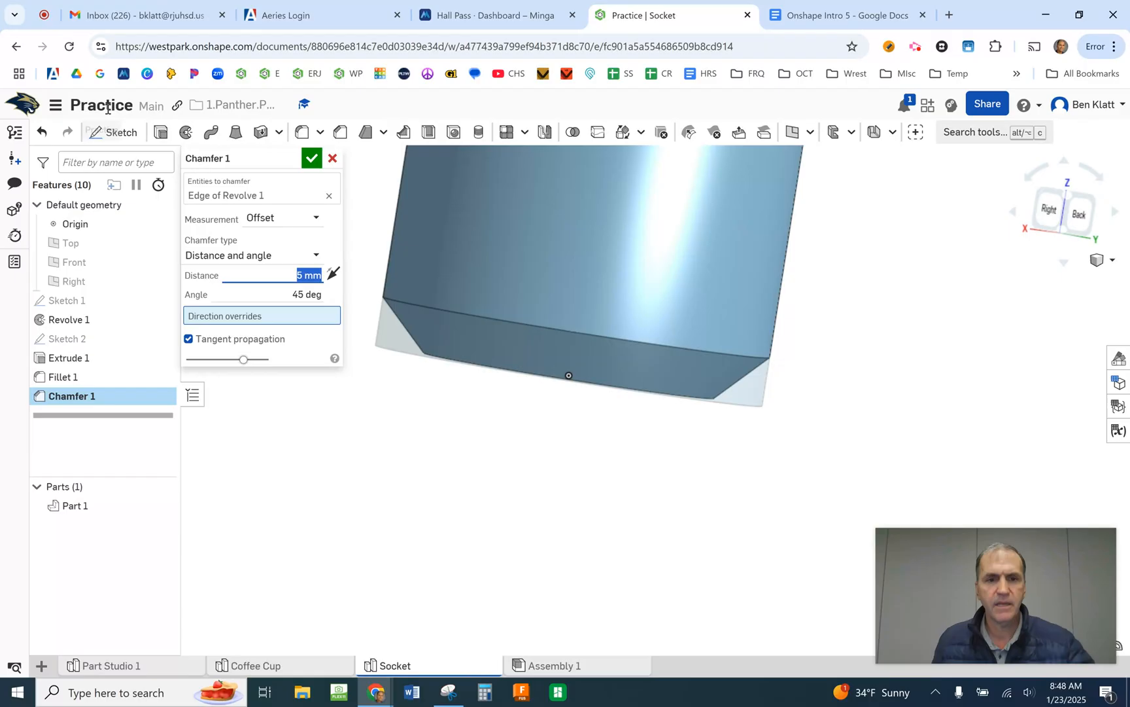
click(291, 295)
text(30)
key(Return)
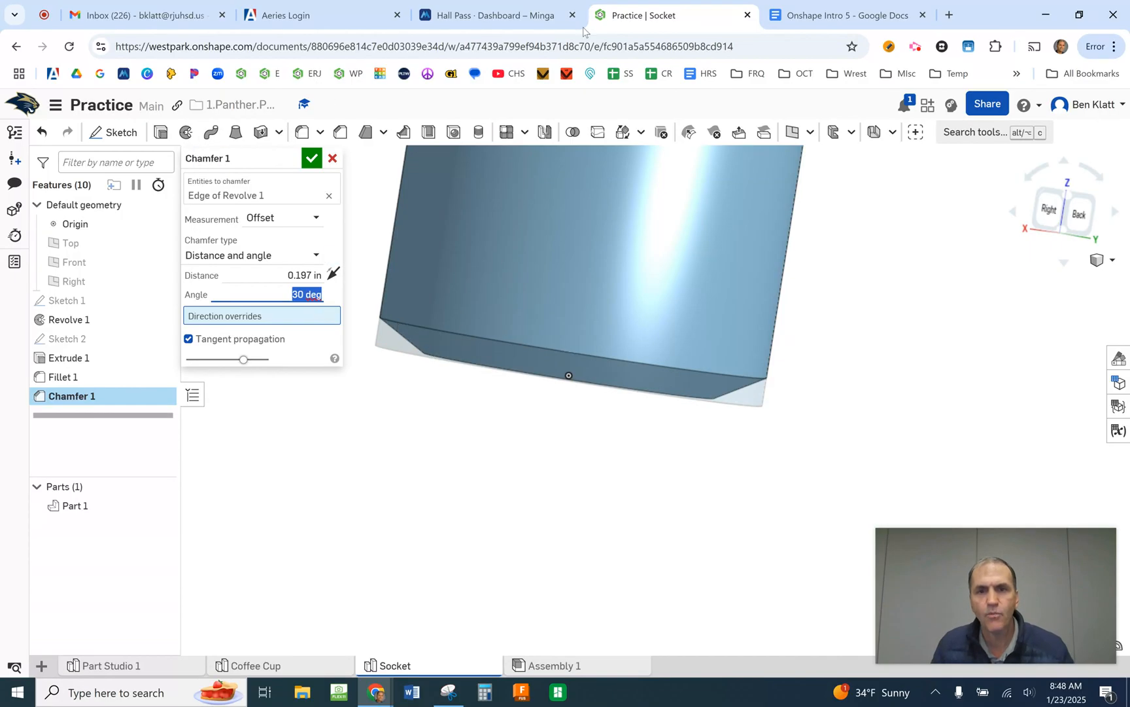
- Compare the chamfer's orientation with the "Socket" front view in Google Docs and return to the Onshape model
click(858, 21)
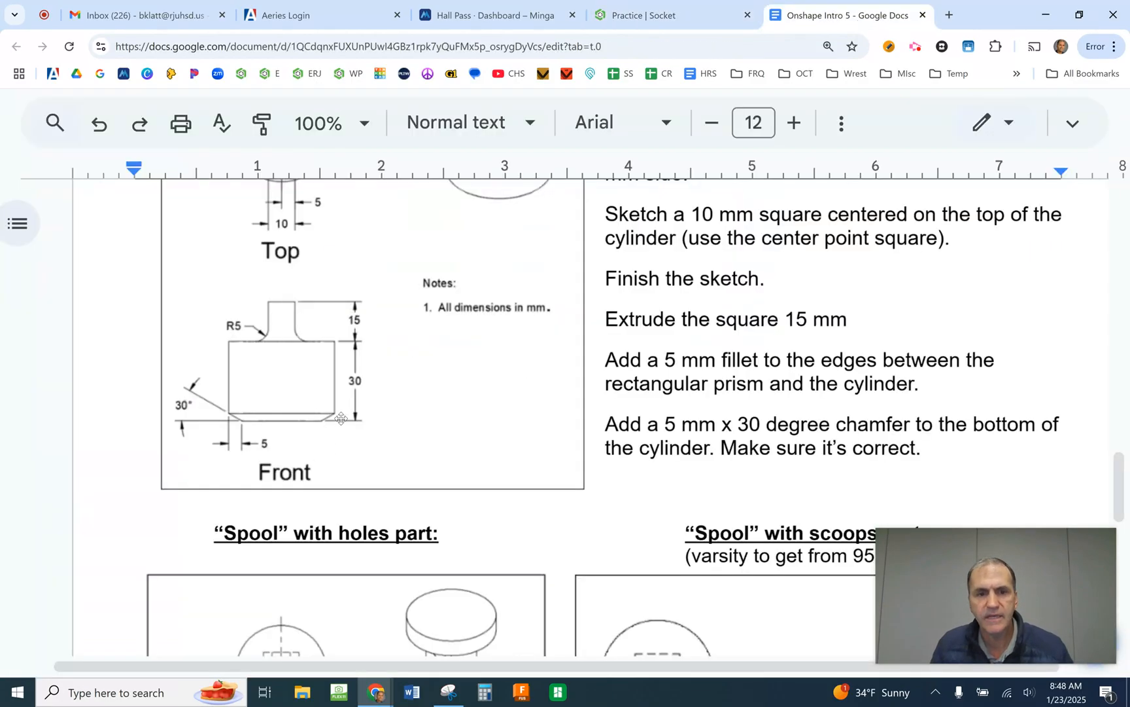
scroll(320, 427, down, 4)
scroll(325, 424, up, 4)
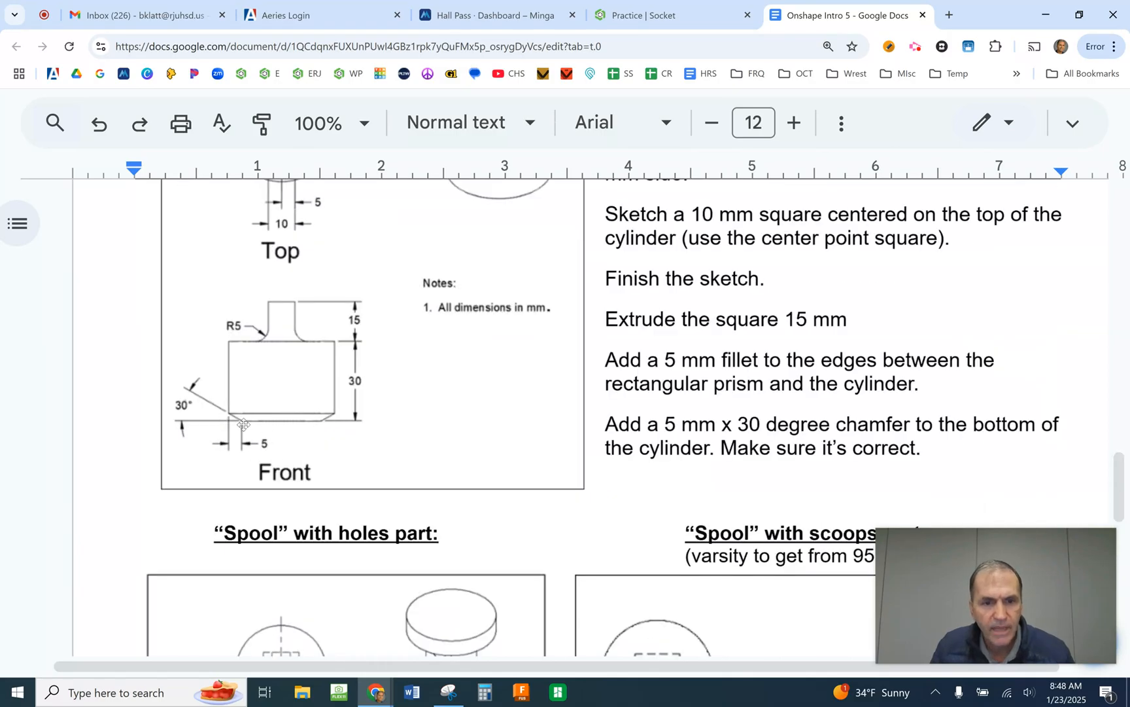
click(676, 13)
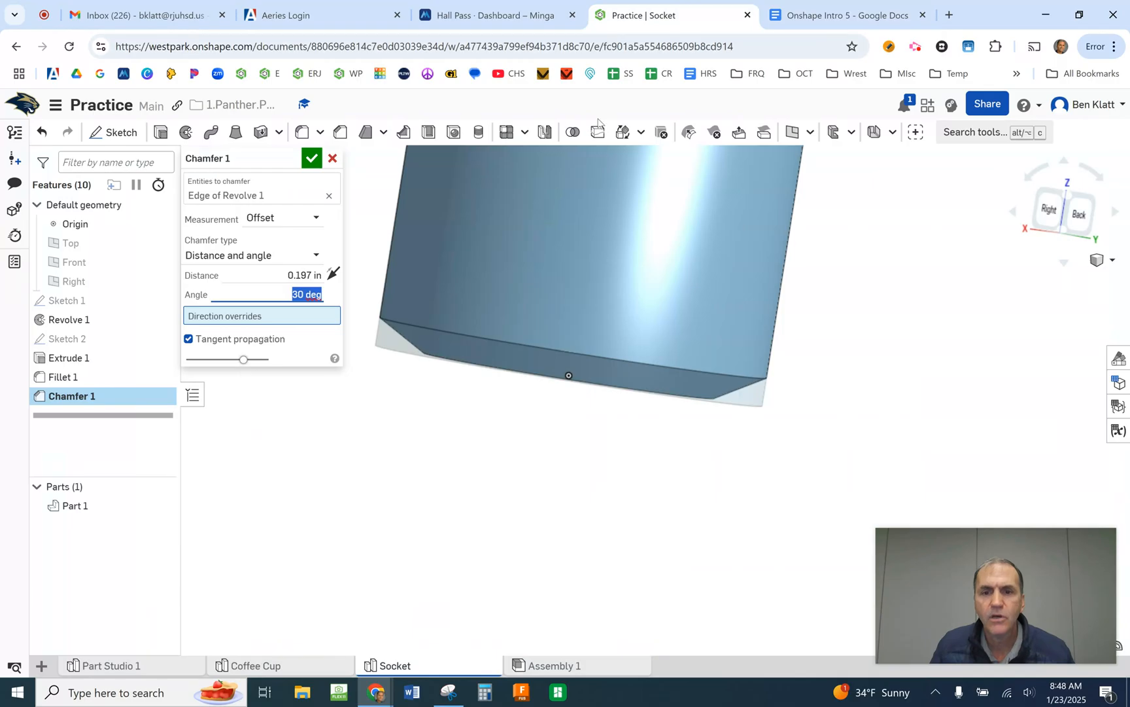
- Toggle the chamfer's direction to compare both orientations, keep the shallow one matching the drawing, and accept the chamfer
click(334, 274)
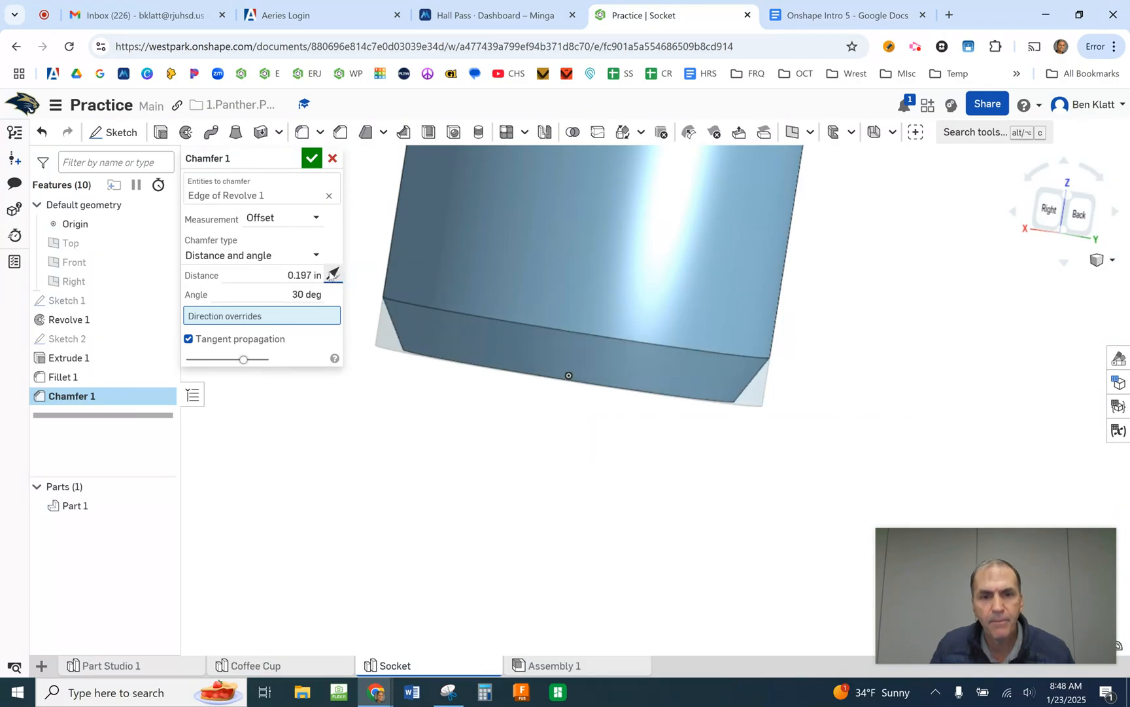
click(332, 274)
click(332, 274)
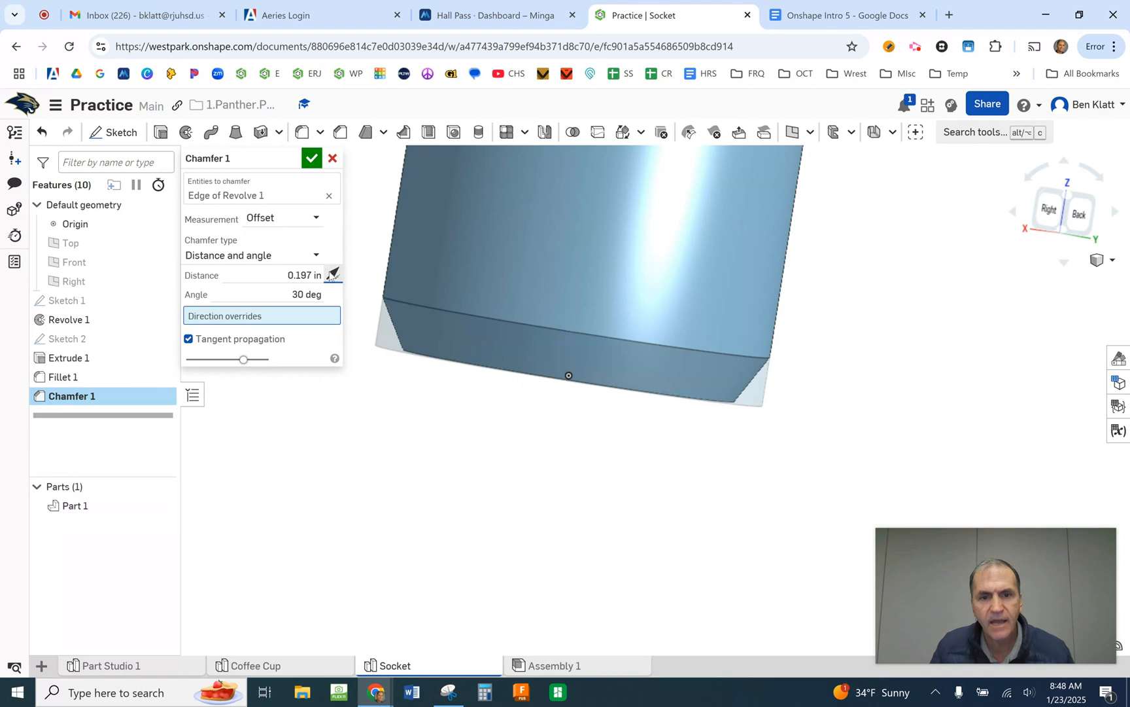
click(332, 274)
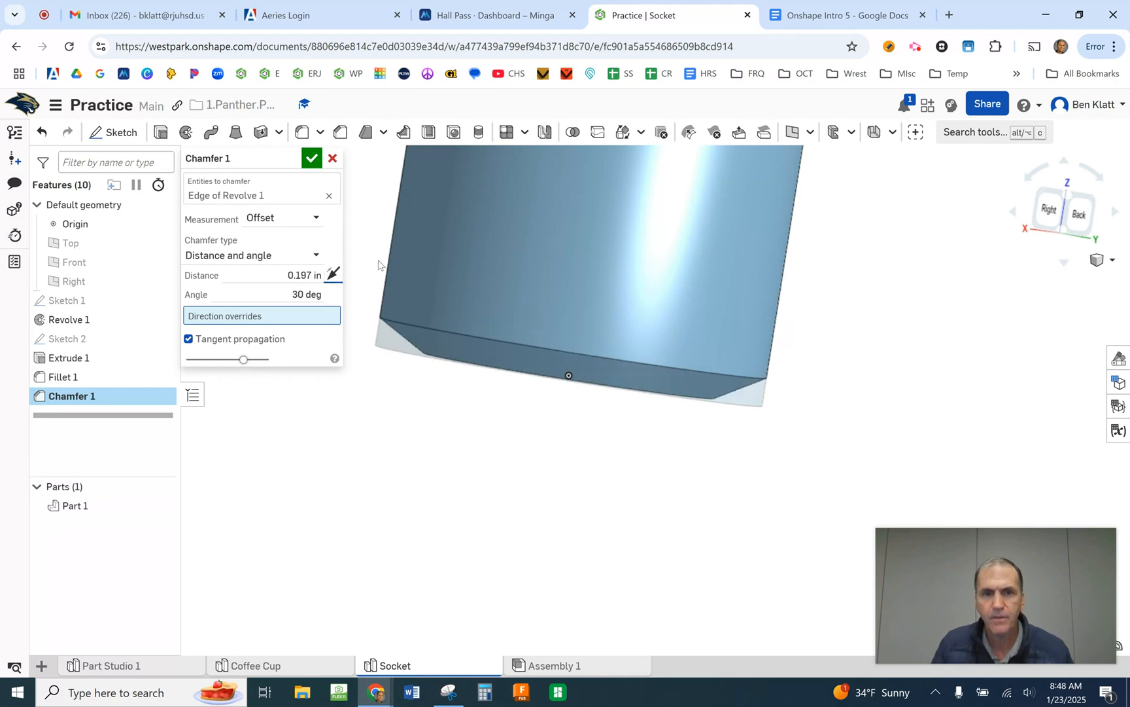
click(312, 159)
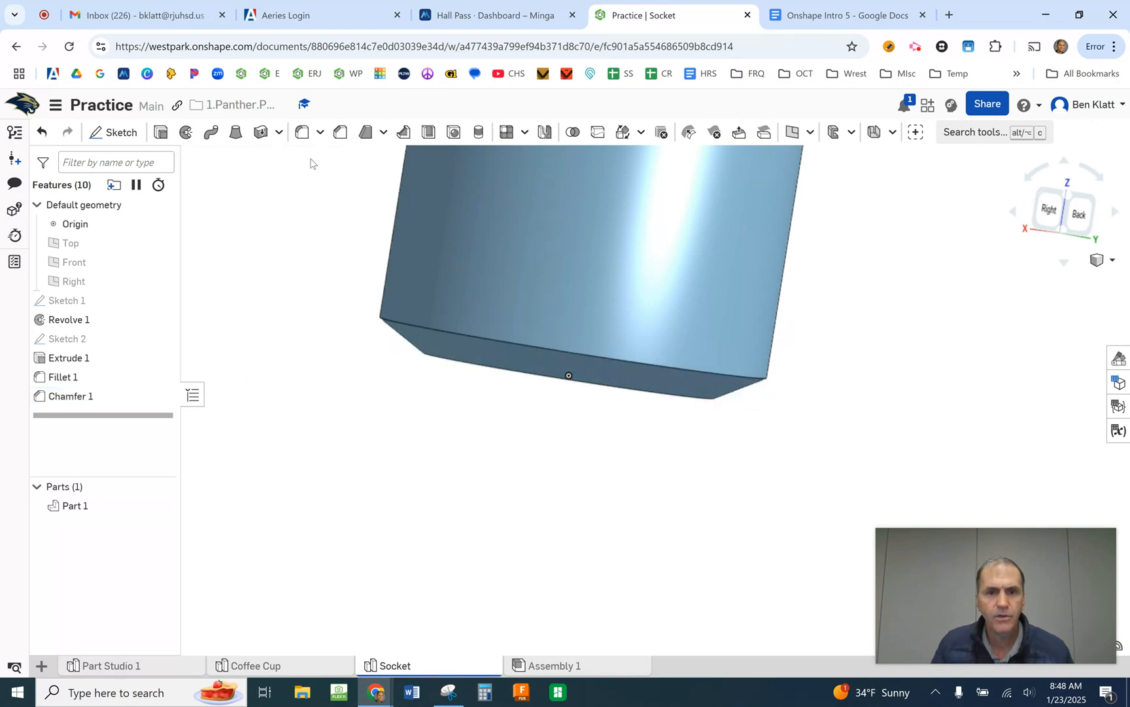
- Inspect the finished socket from several sides, ending on an angled view showing the square post and top face
scroll(432, 521, up, 3)
scroll(433, 517, down, 6)
right_drag(787, 466, 724, 478)
middle_drag(777, 412, 635, 449)
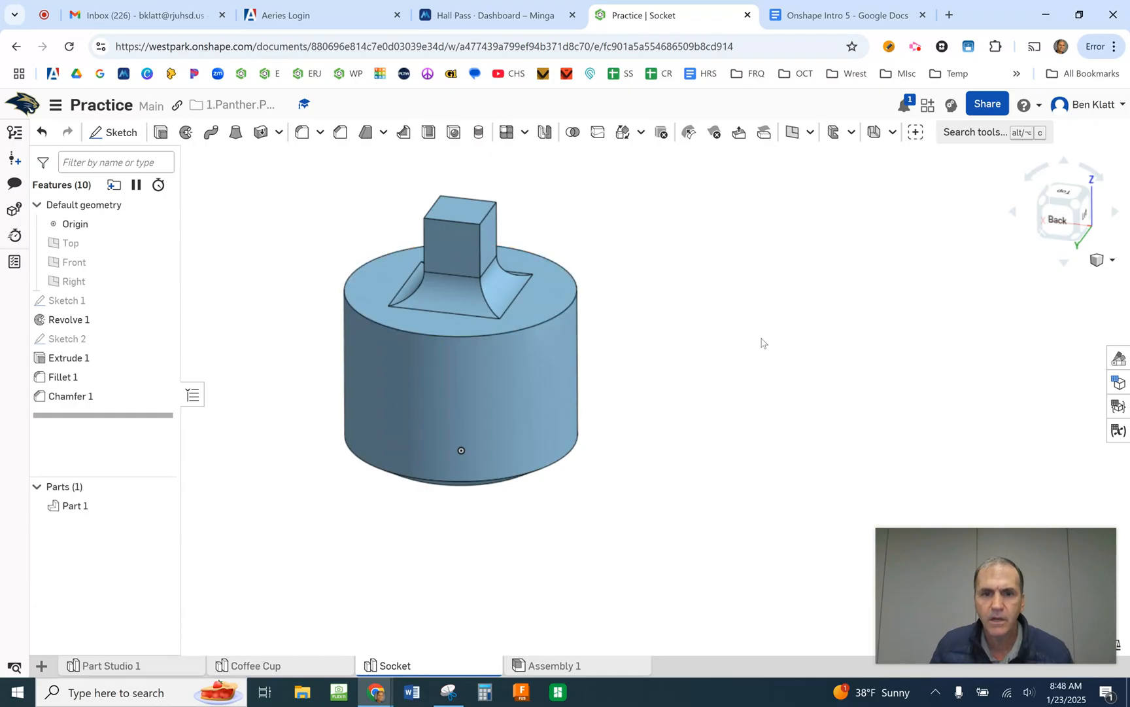
click(1075, 202)
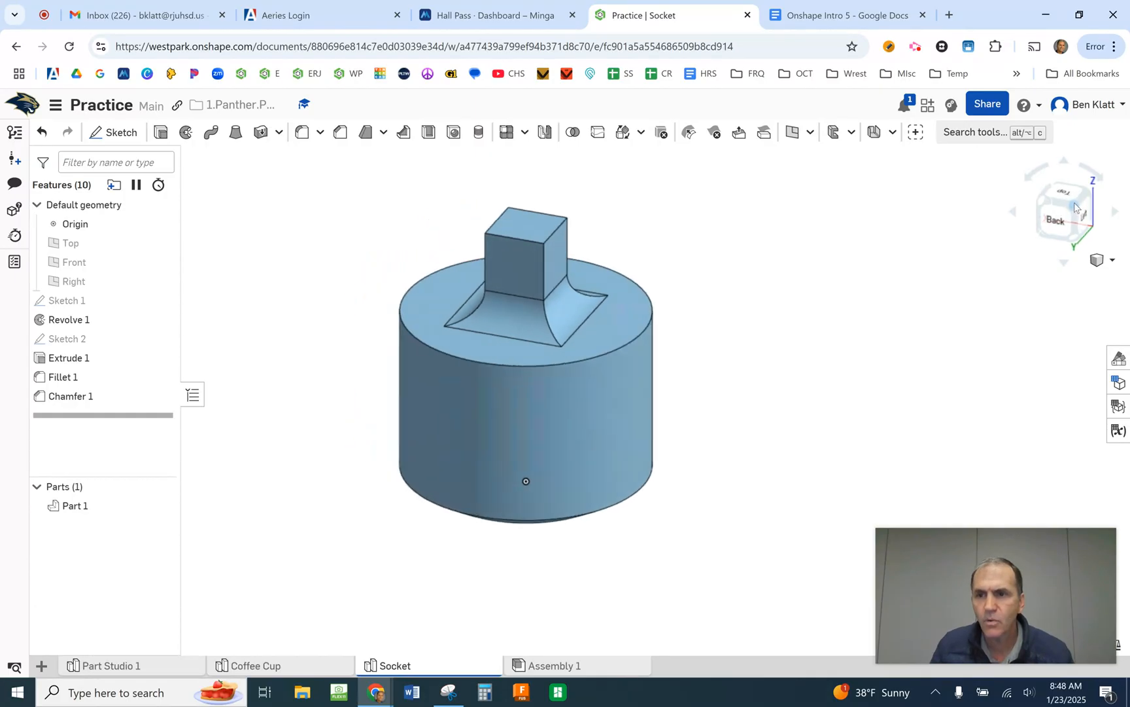
middle_drag(958, 383, 800, 338)
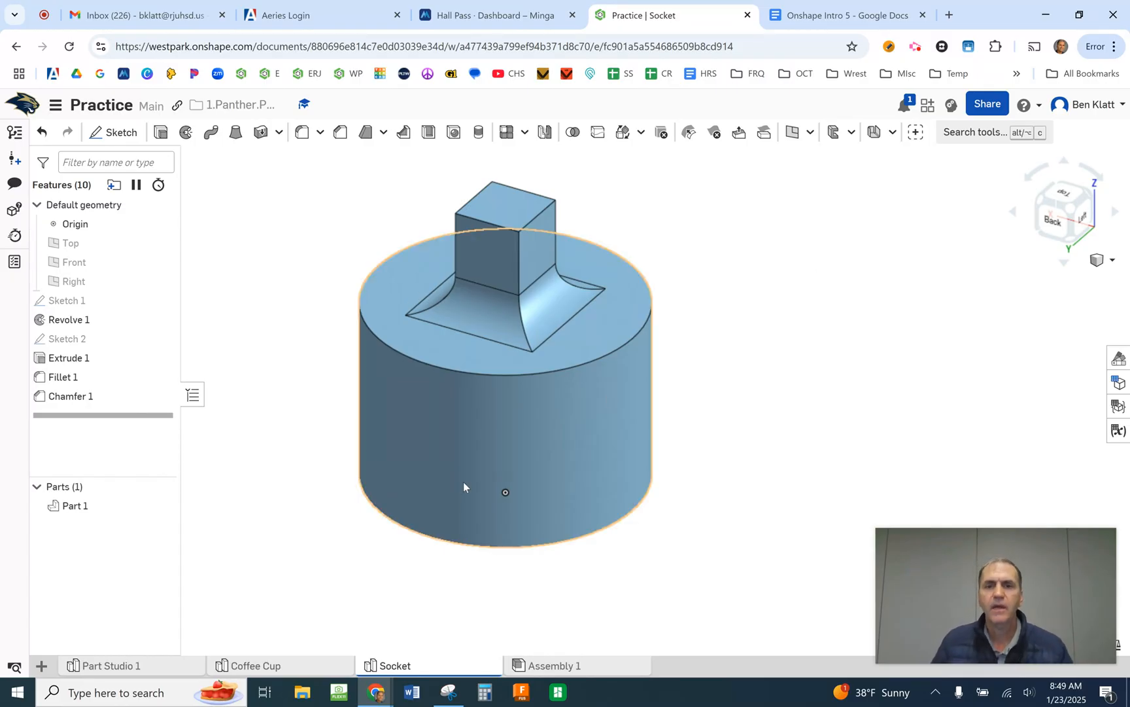
- Review the screenshot table for the "Socket" and "Spool" parts in Google Docs and return to Onshape
click(848, 20)
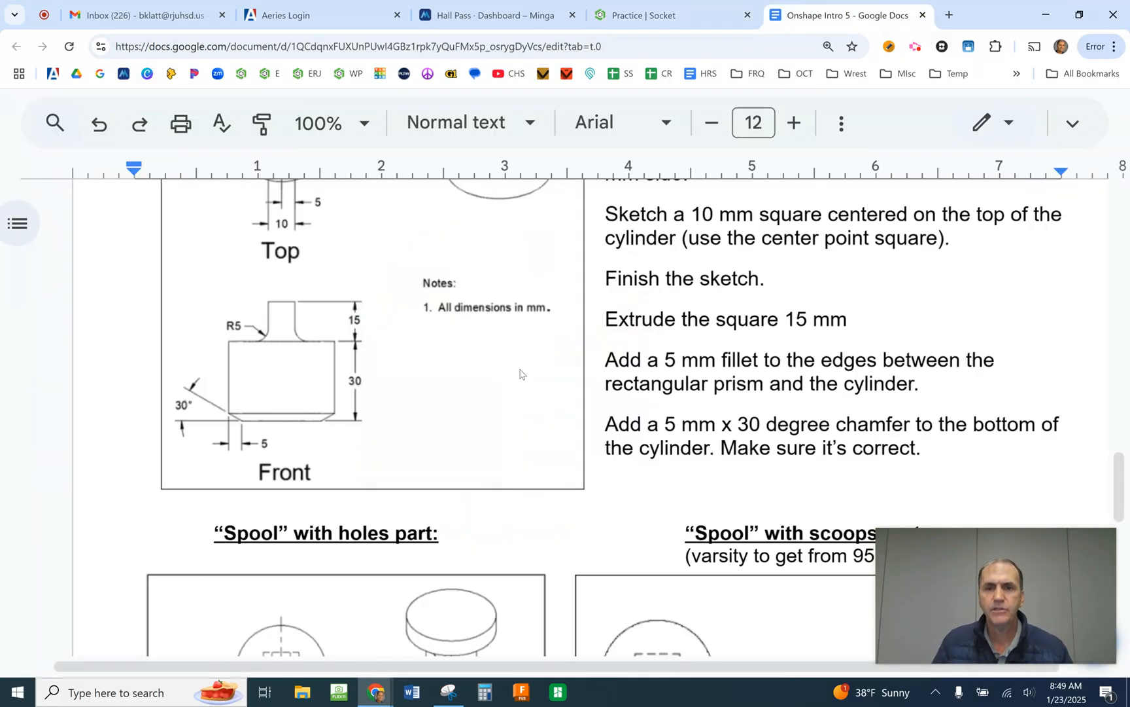
scroll(772, 383, up, 20)
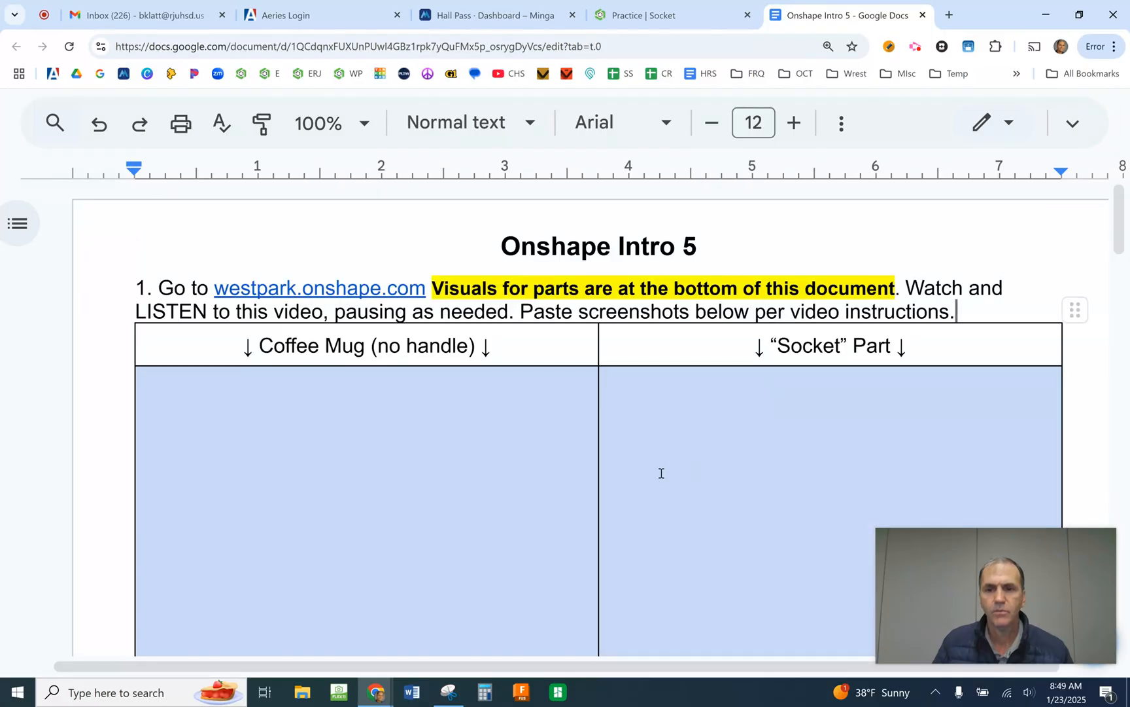
scroll(740, 447, down, 5)
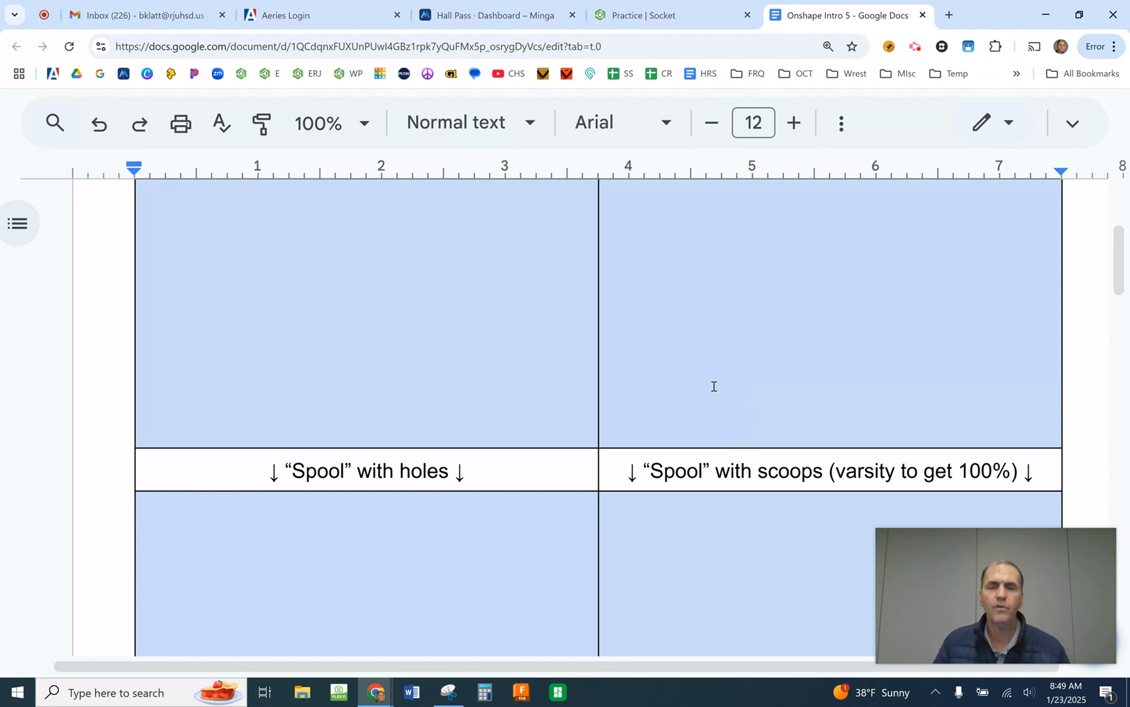
click(628, 18)
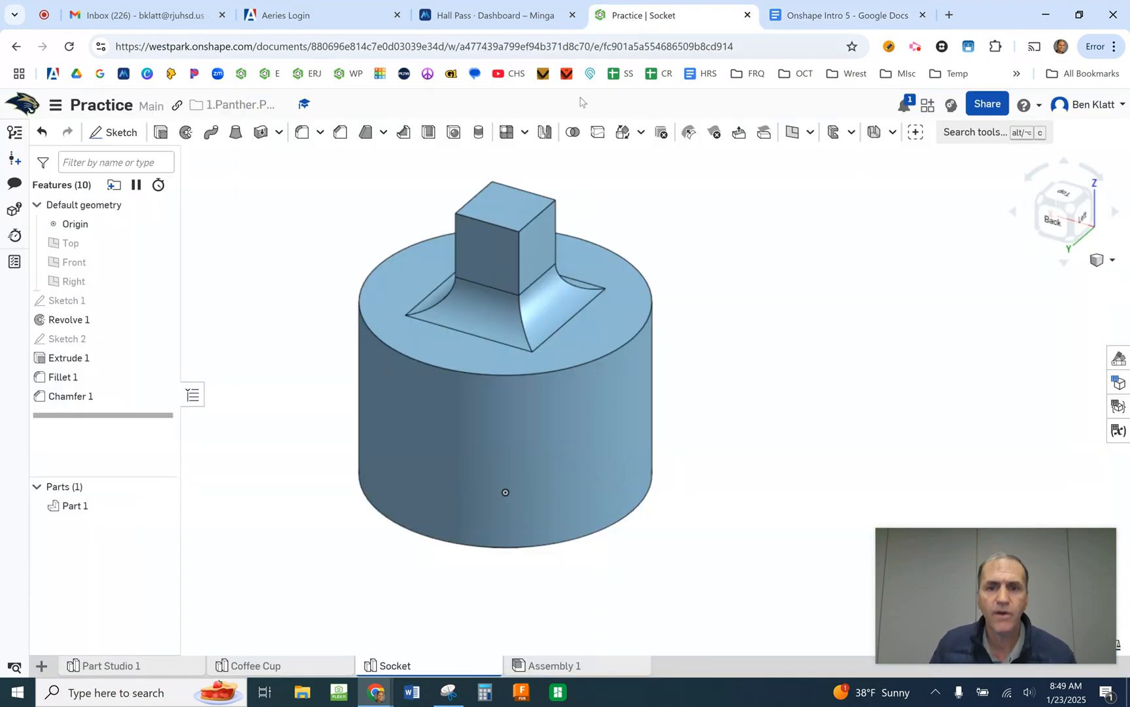
- Switch to Google Docs and examine the "Spool" with holes and "Spool" with scoops drawings
click(772, 18)
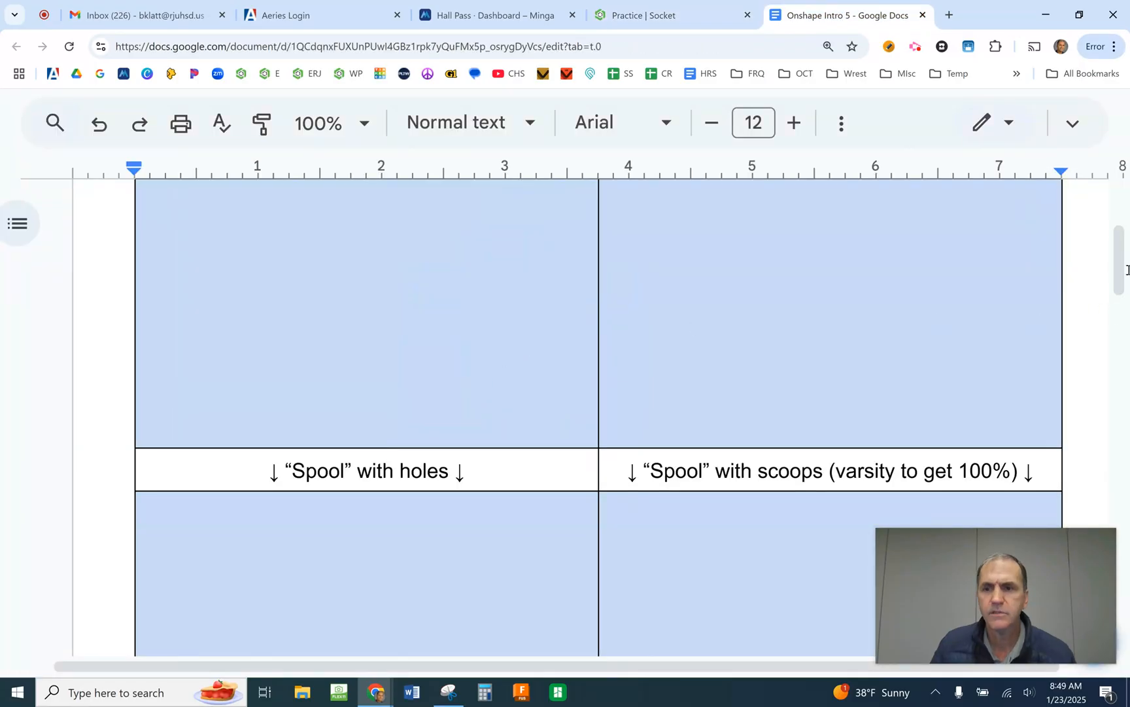
scroll(1125, 267, down, 12)
scroll(705, 322, down, 8)
scroll(701, 322, down, 7)
scroll(701, 323, up, 5)
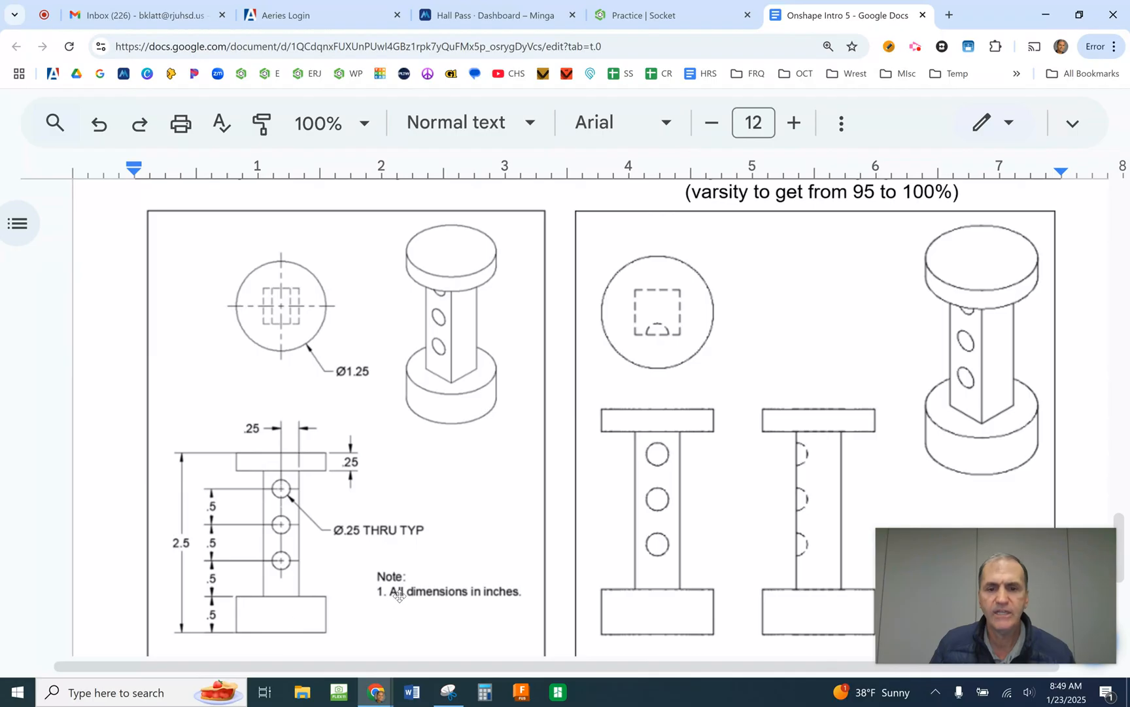
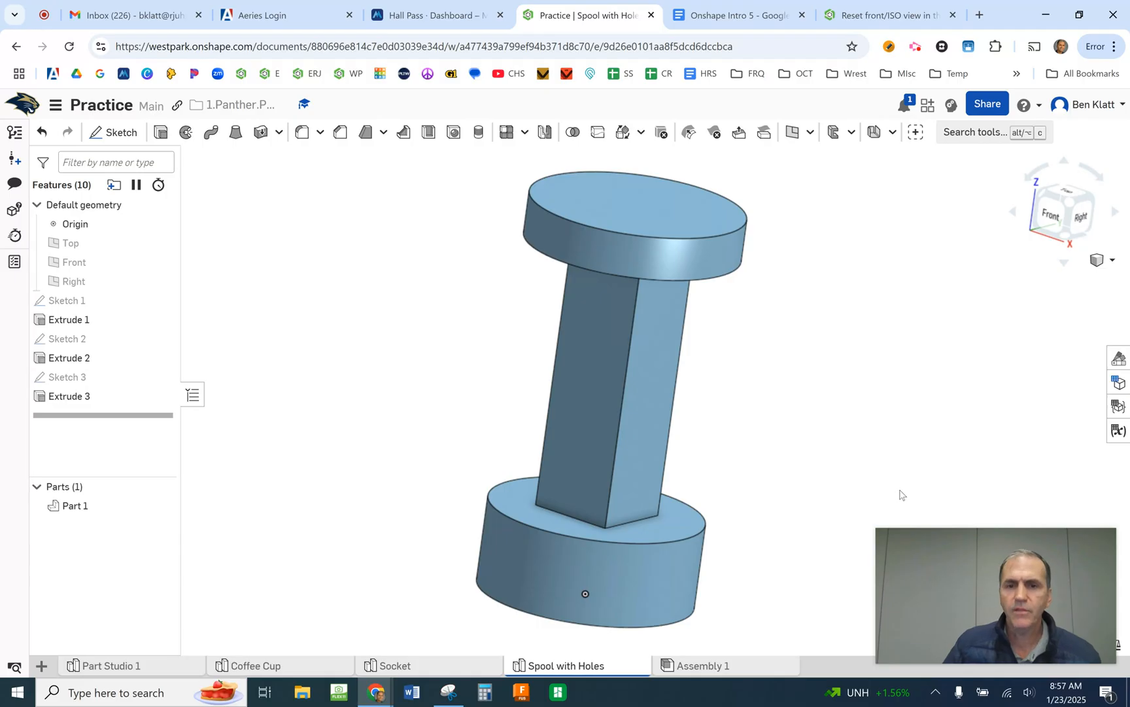
- Start a sketch on the front face of the spool's square post and face it head-on
right_drag(816, 397, 754, 435)
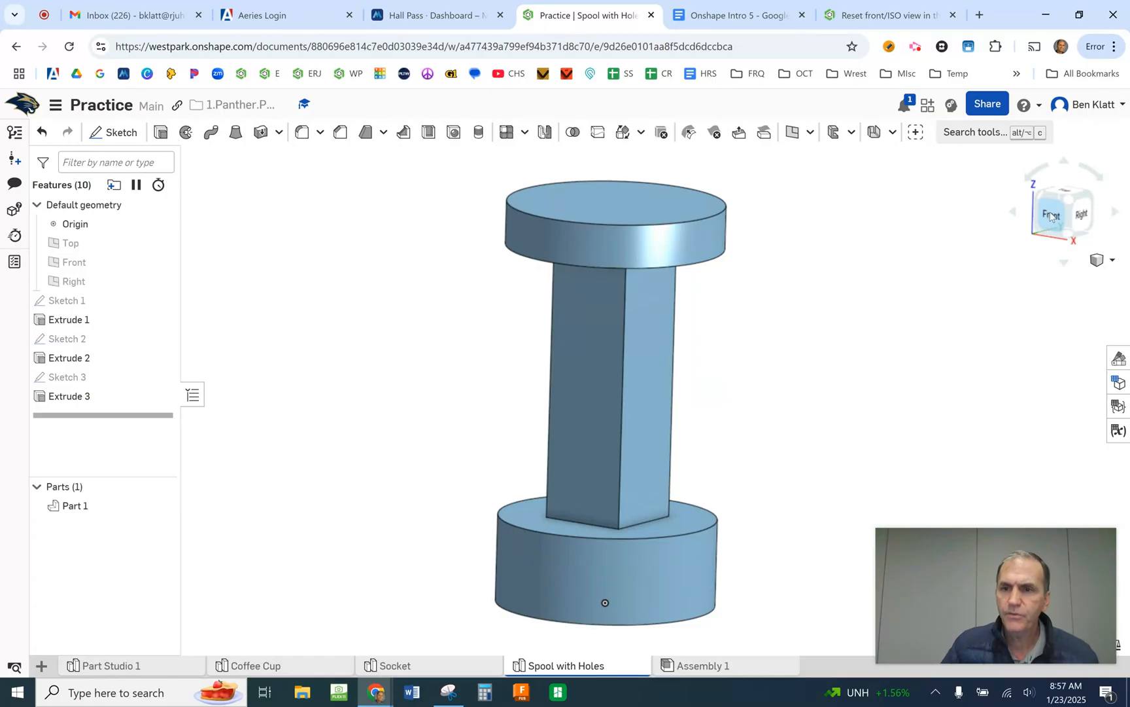
mouse_move(587, 372)
right_down()
mouse_move(564, 373)
mouse_move(576, 365)
mouse_move(595, 377)
mouse_move(578, 371)
right_up()
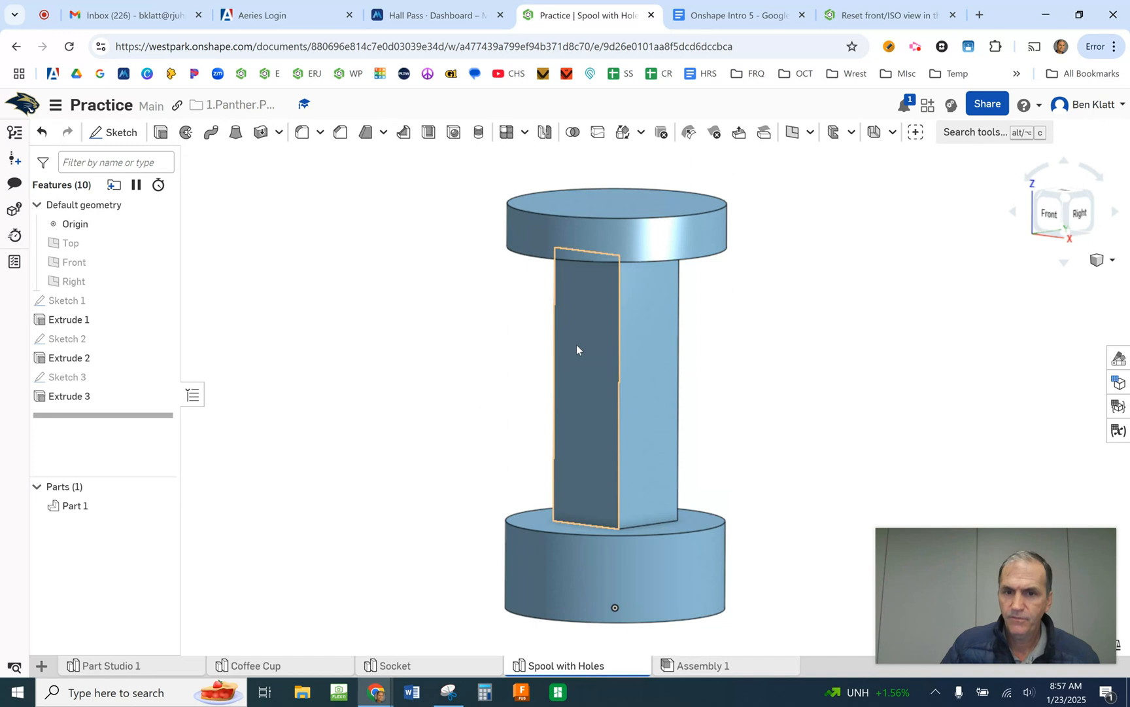
right_drag(577, 345, 623, 375)
right_drag(935, 308, 1028, 291)
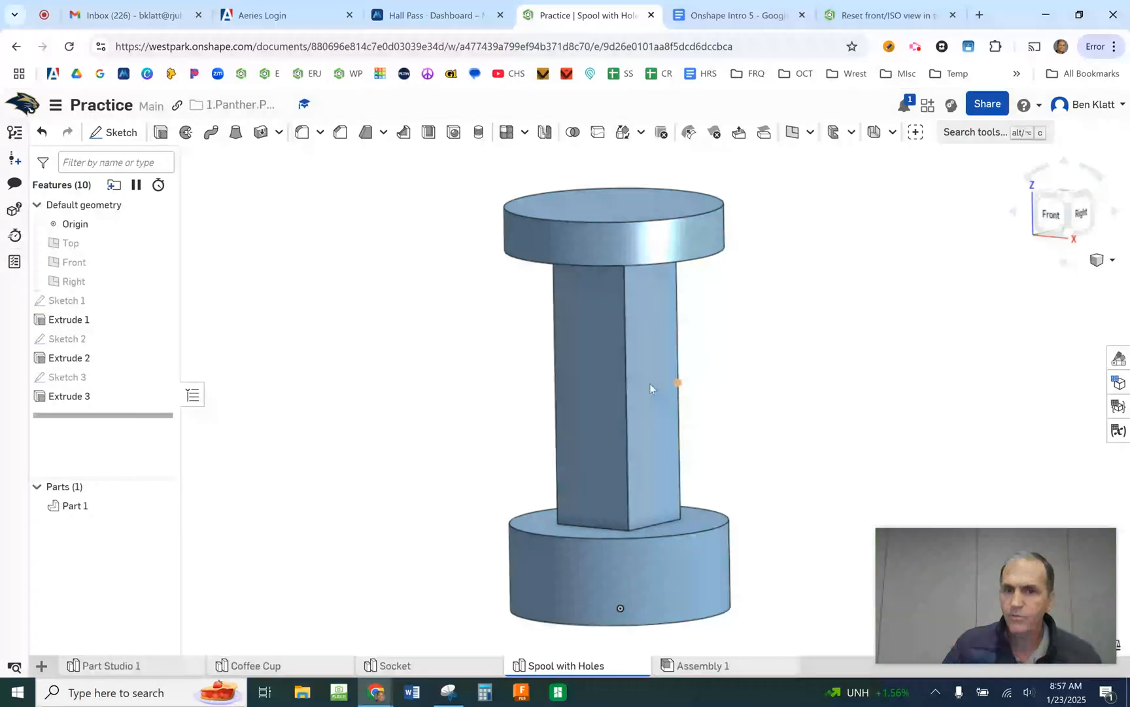
click(95, 136)
click(633, 335)
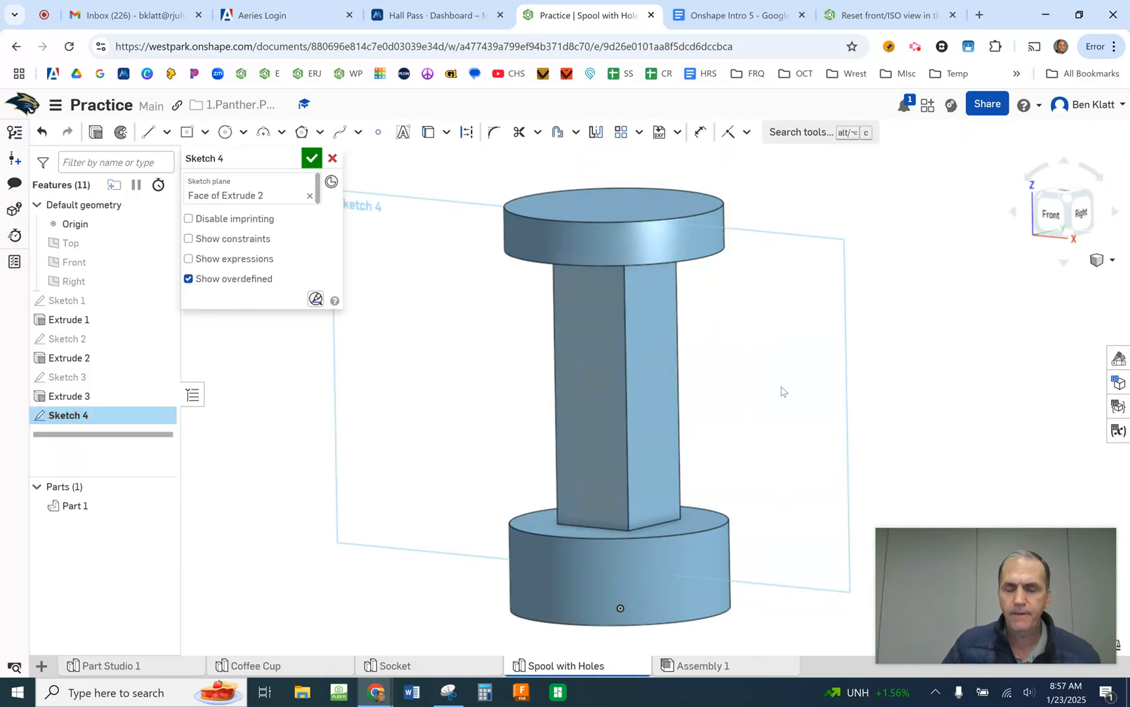
key(n)
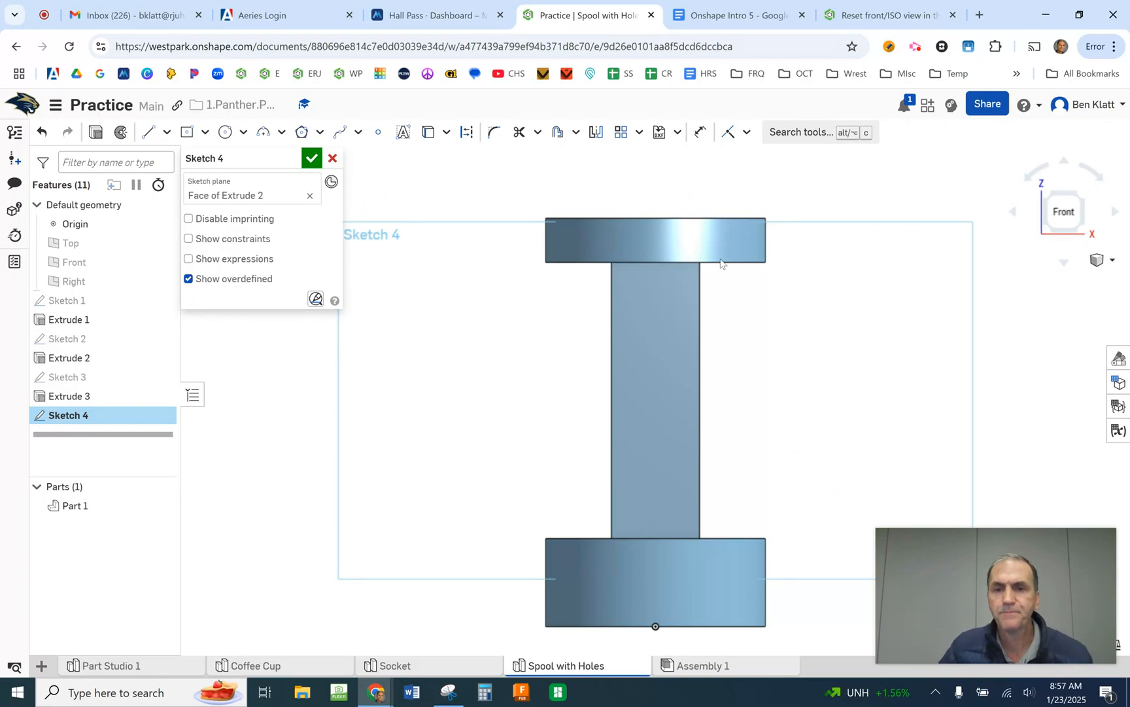
- Check the spool drawing in Google Docs, return to Onshape, and place three sketch points along the vertical centreline of the post's front face
click(753, 16)
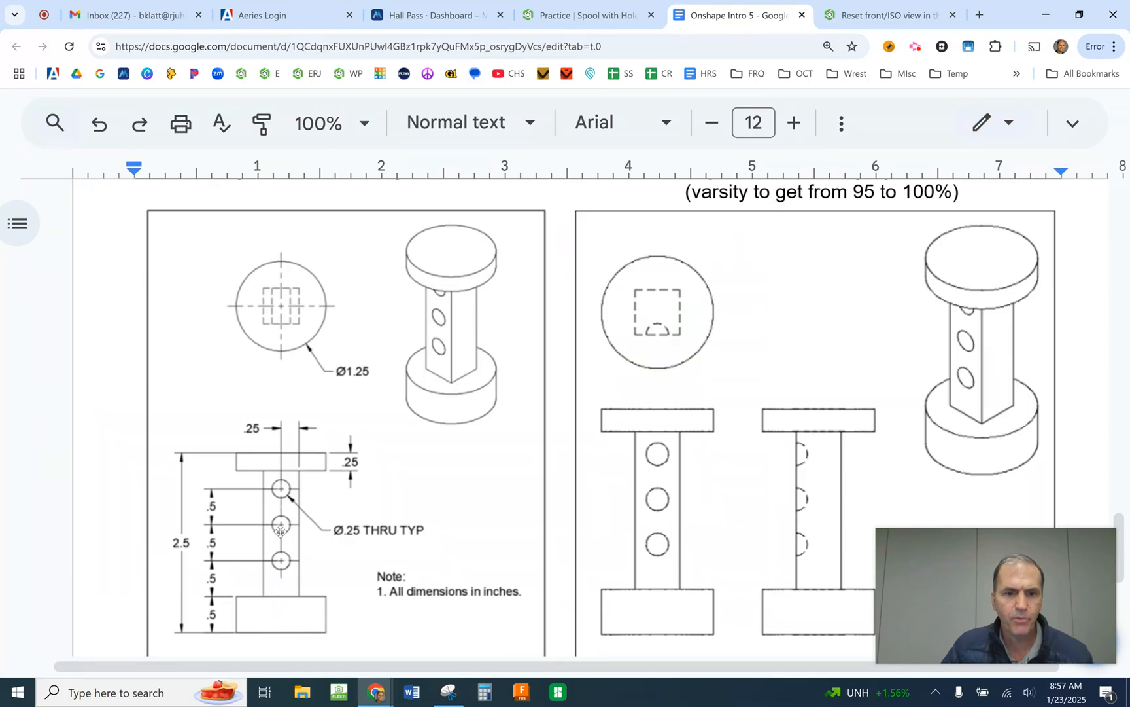
click(900, 12)
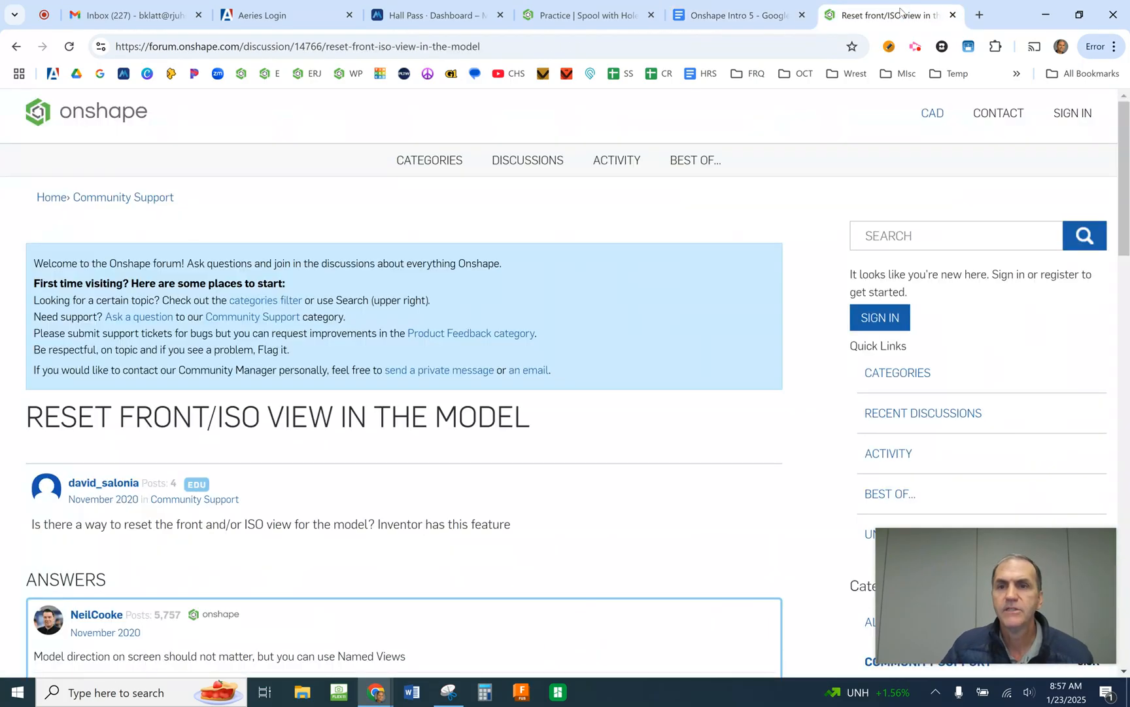
click(565, 10)
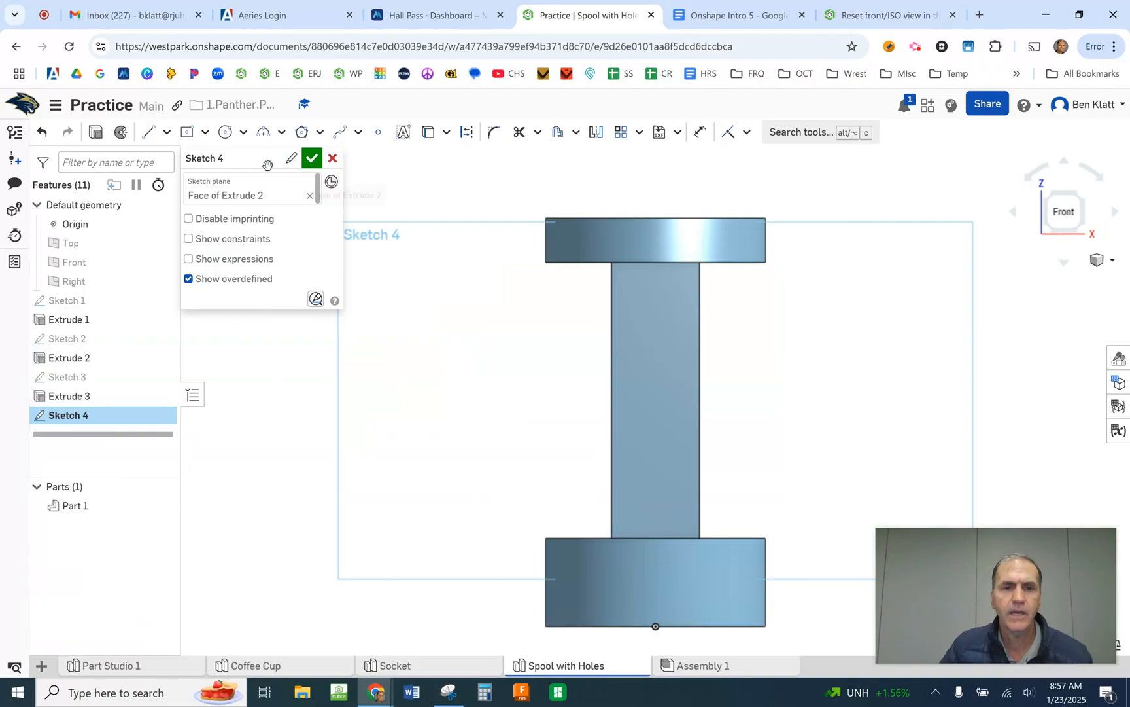
click(377, 134)
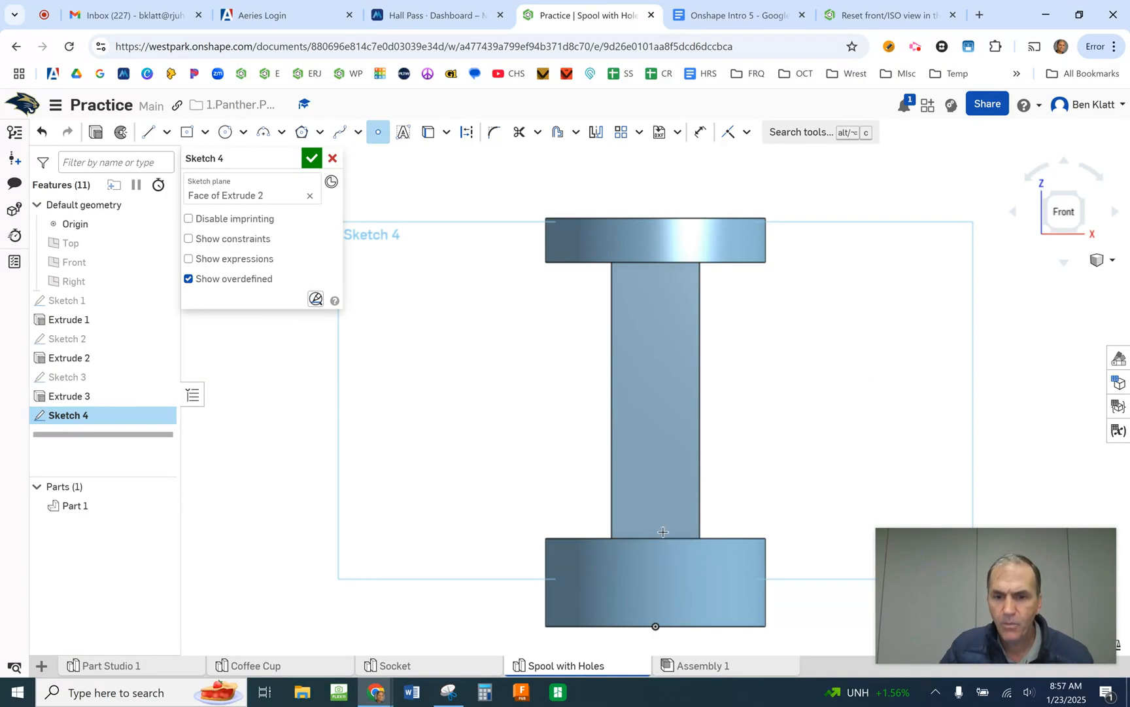
click(655, 624)
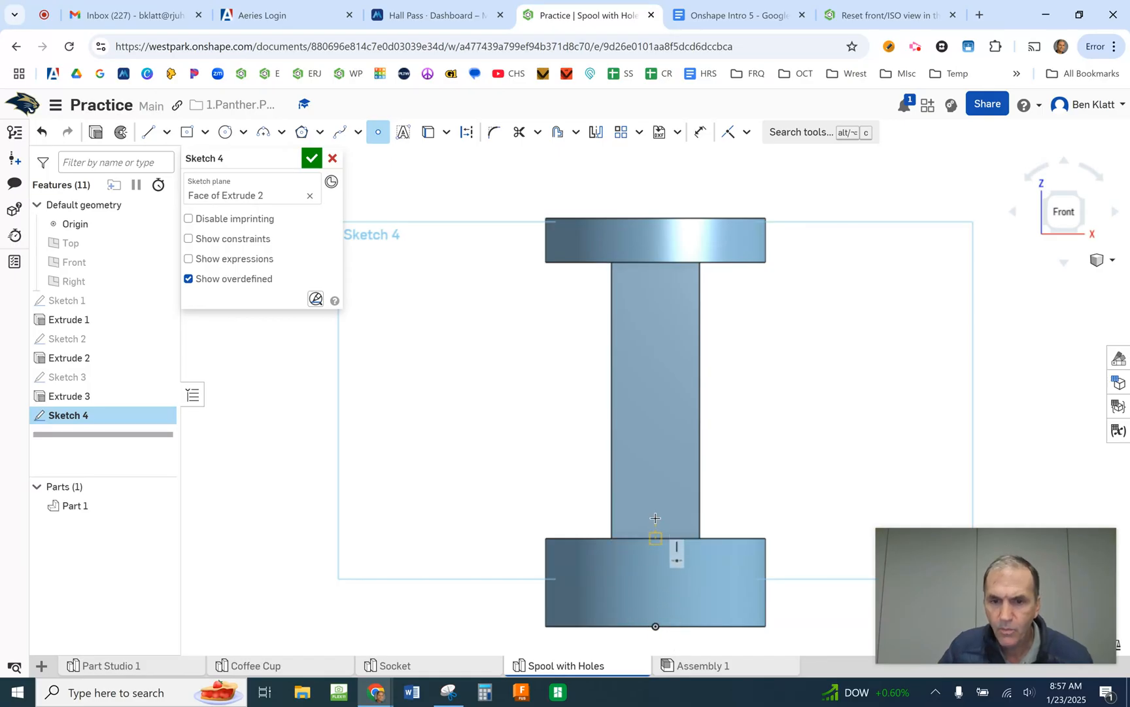
click(656, 475)
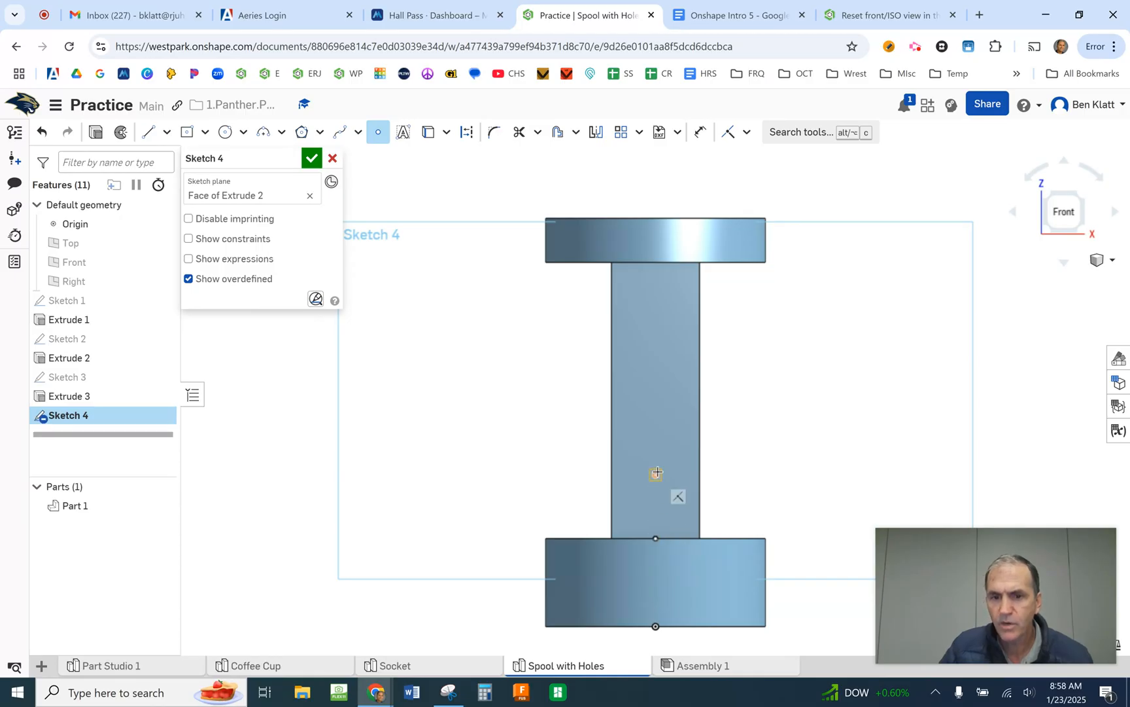
click(656, 407)
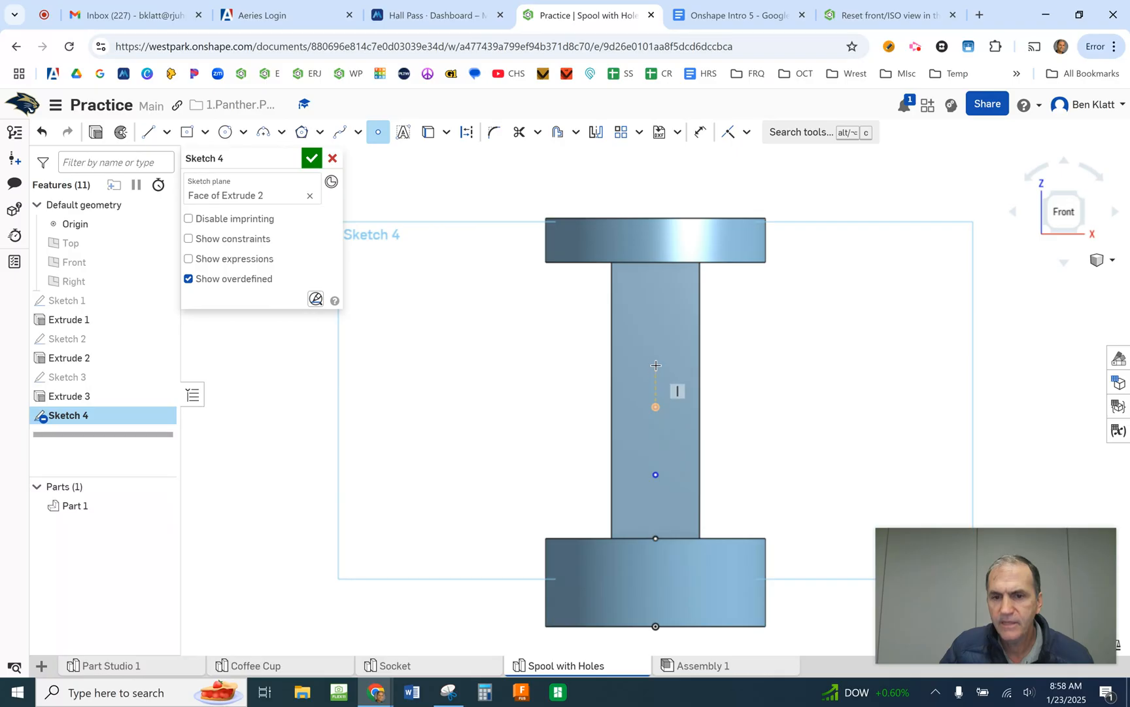
click(655, 330)
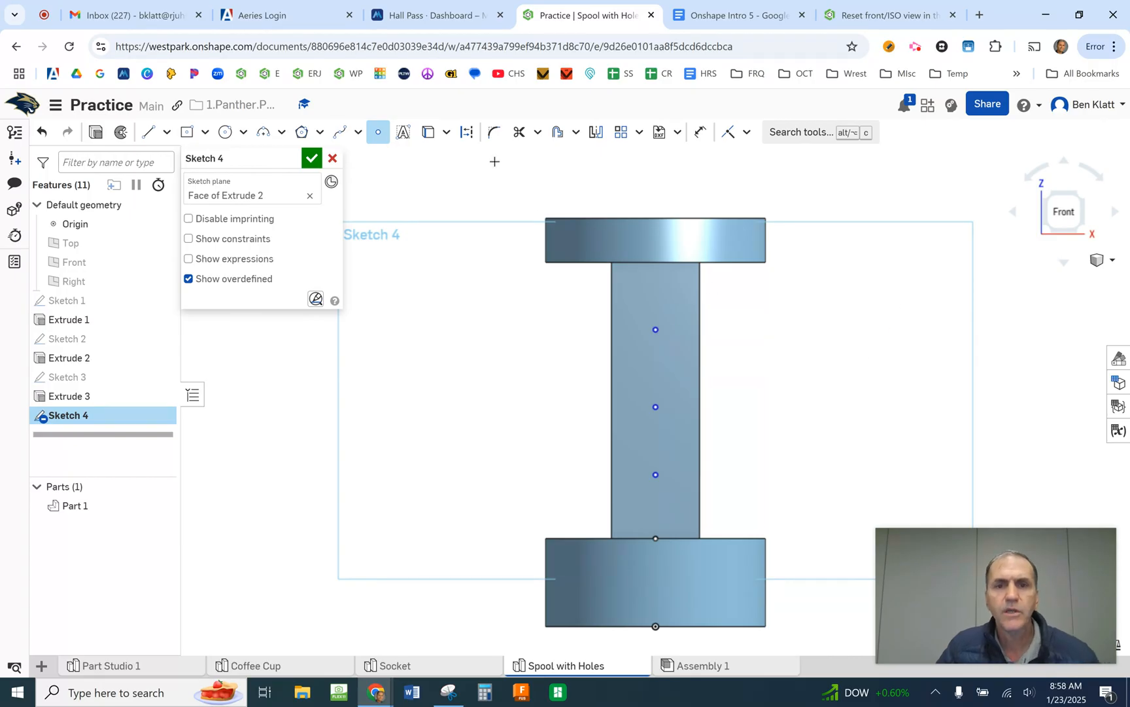
- Dimension the lowest point 0.5 in above the top edge of the spool's base
click(696, 133)
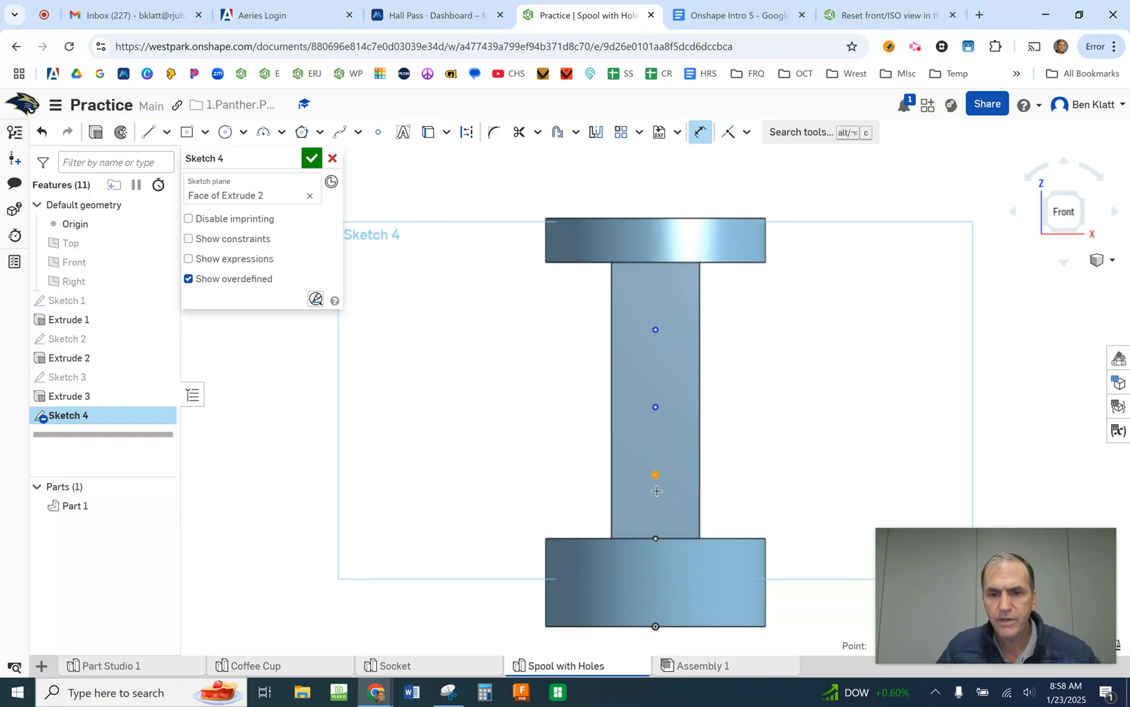
click(603, 538)
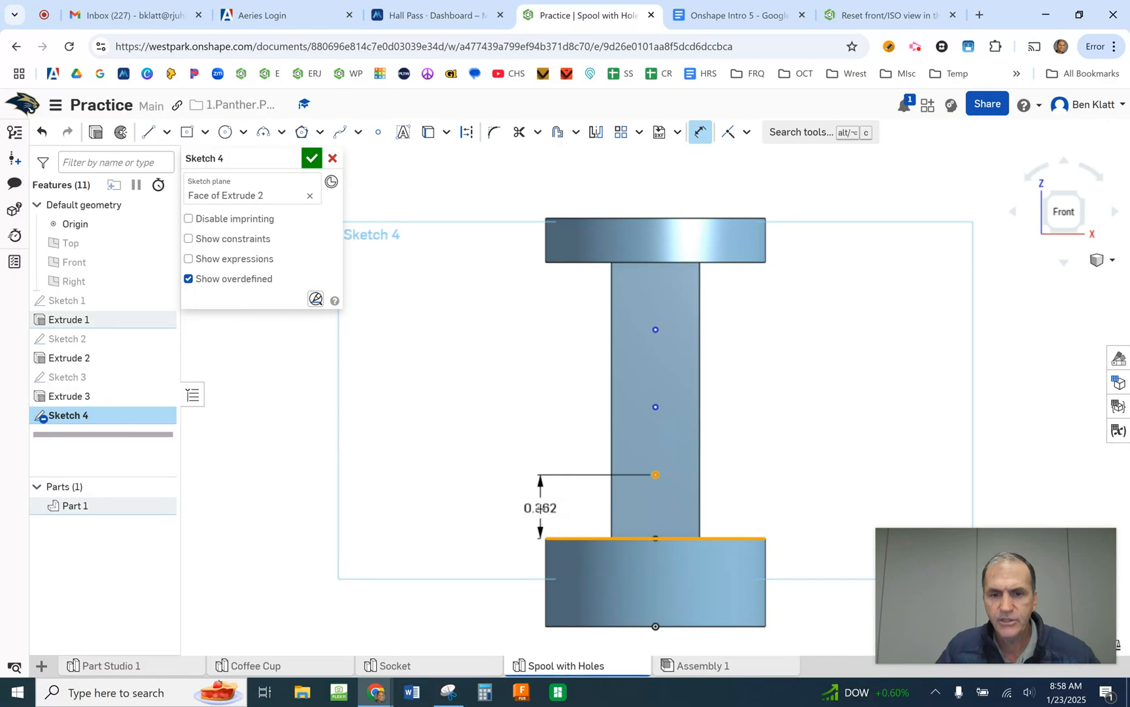
click(540, 509)
text(0.5)
key(Return)
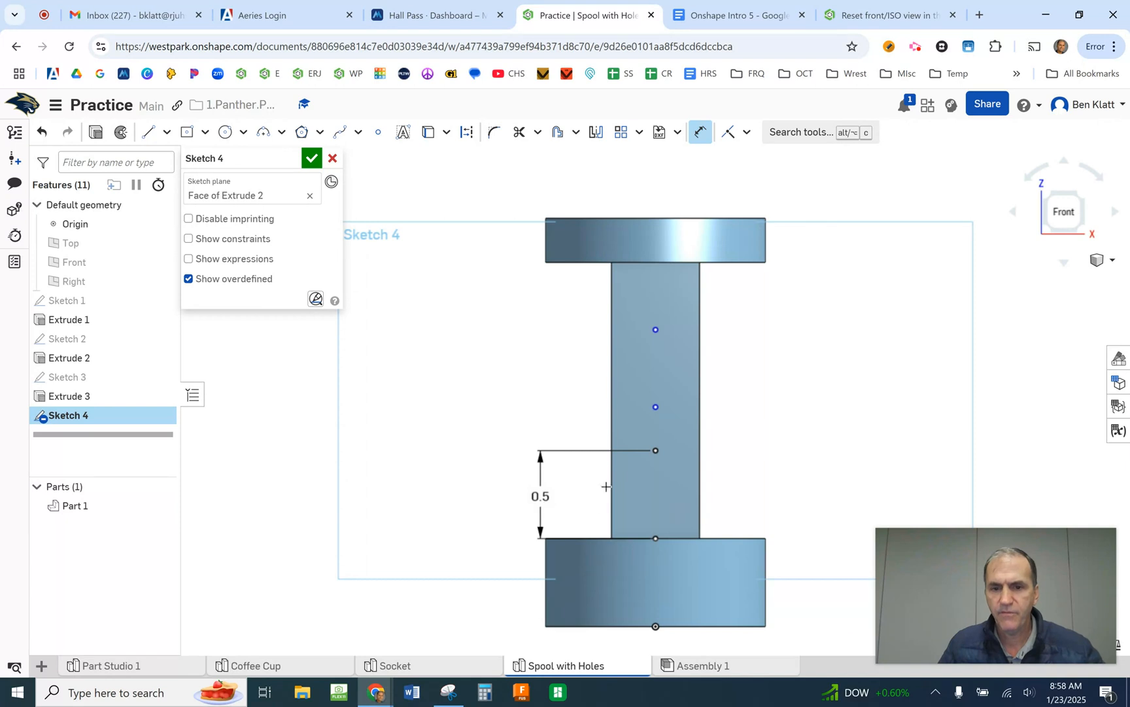
- Dimension the middle point 0.5 in above the lowest point
click(655, 442)
click(654, 406)
click(537, 407)
text(0.5)
key(Return)
key(Escape)
- Move the uppermost point higher on the post and dimension it 0.5 in above the middle point
drag(655, 325, 655, 297)
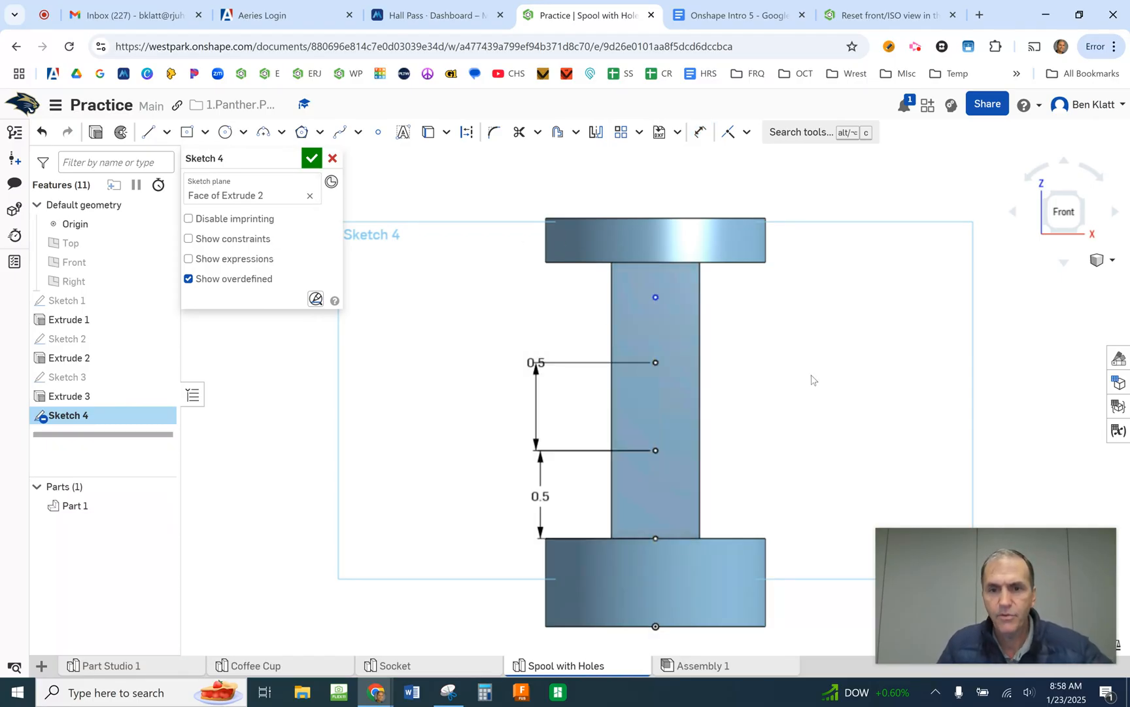
click(698, 134)
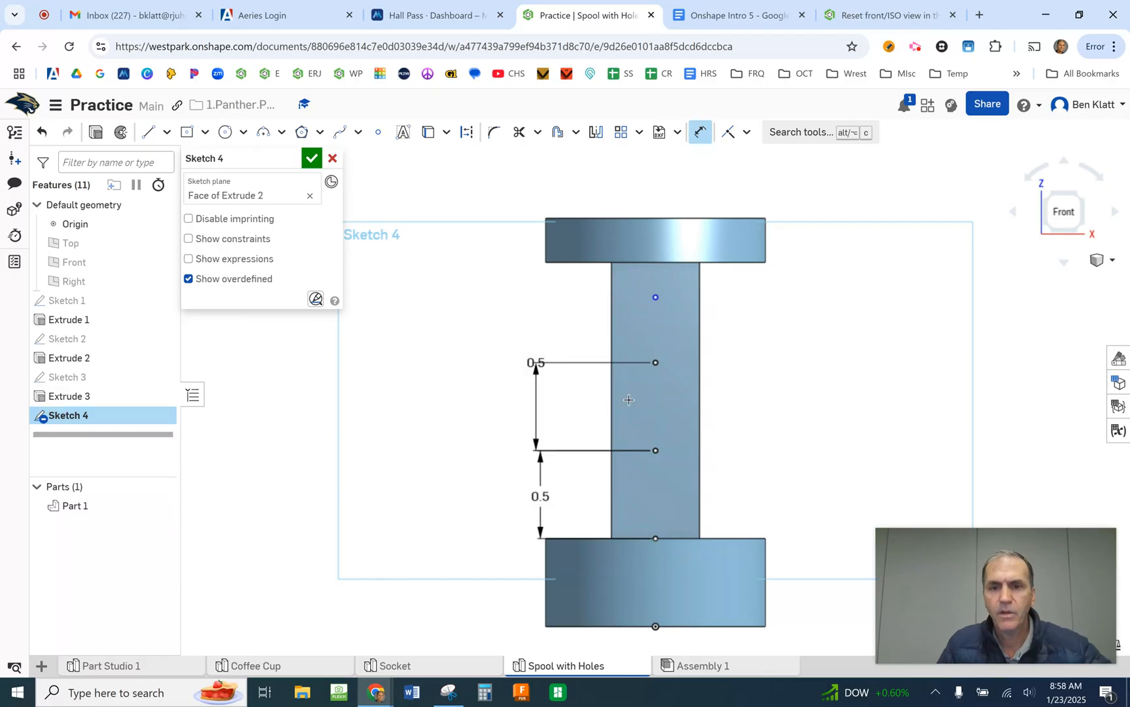
click(655, 361)
click(656, 297)
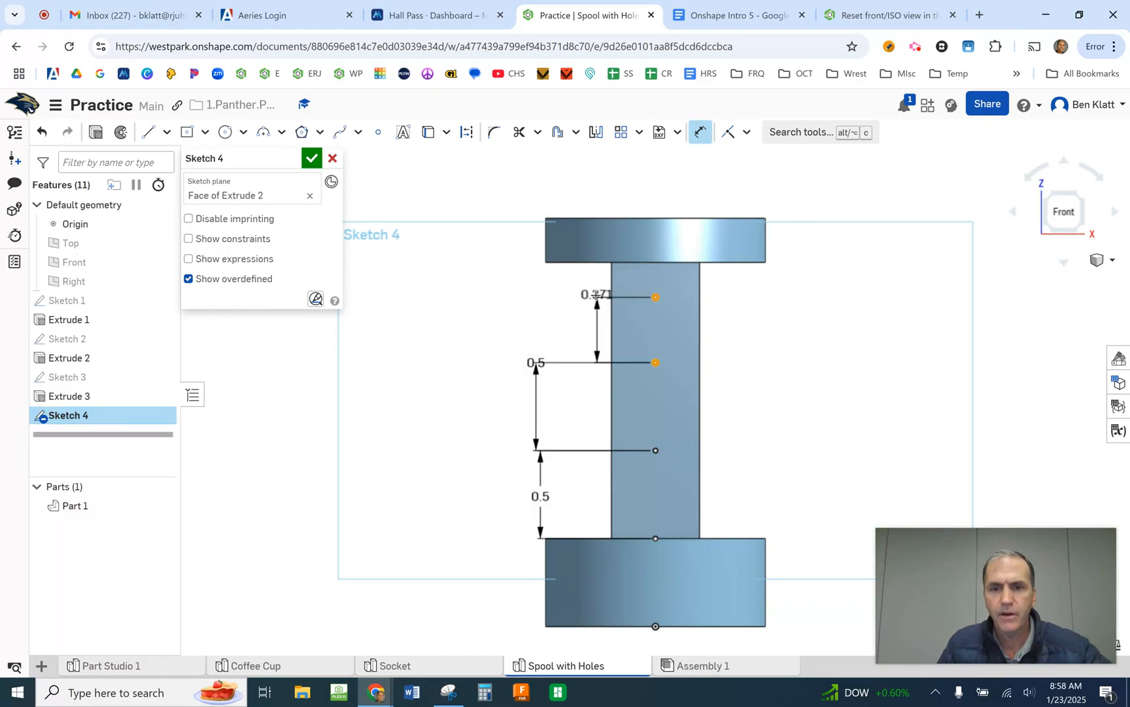
click(554, 308)
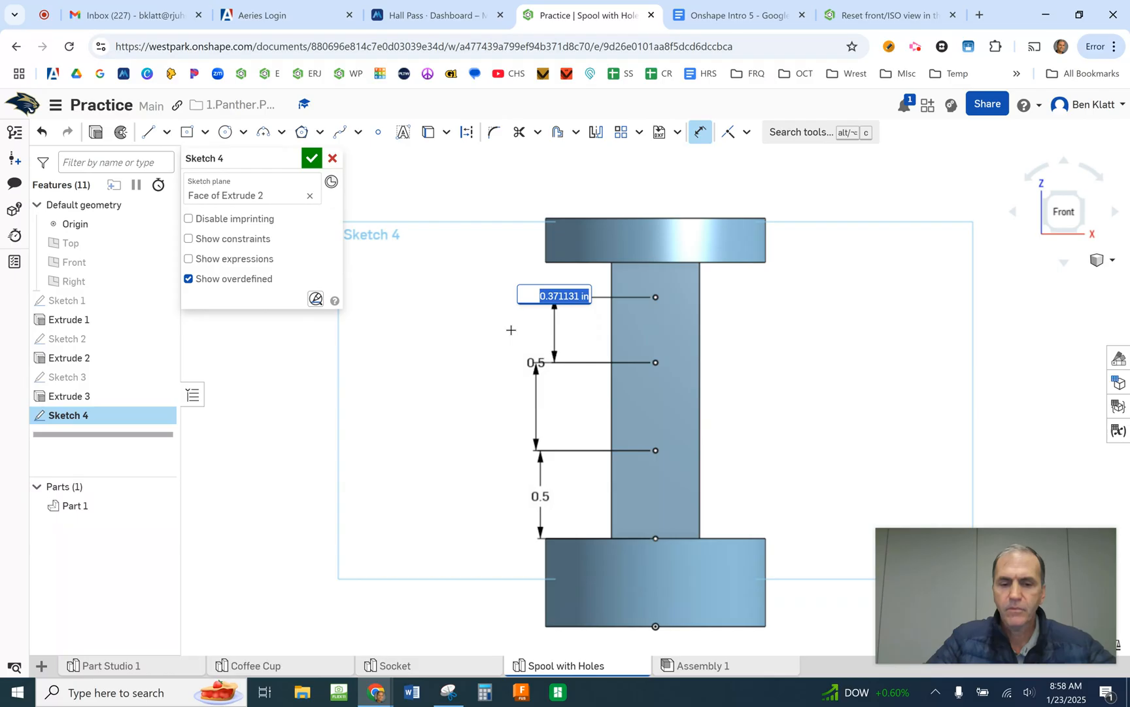
key(BackSpace)
text(.5)
key(Return)
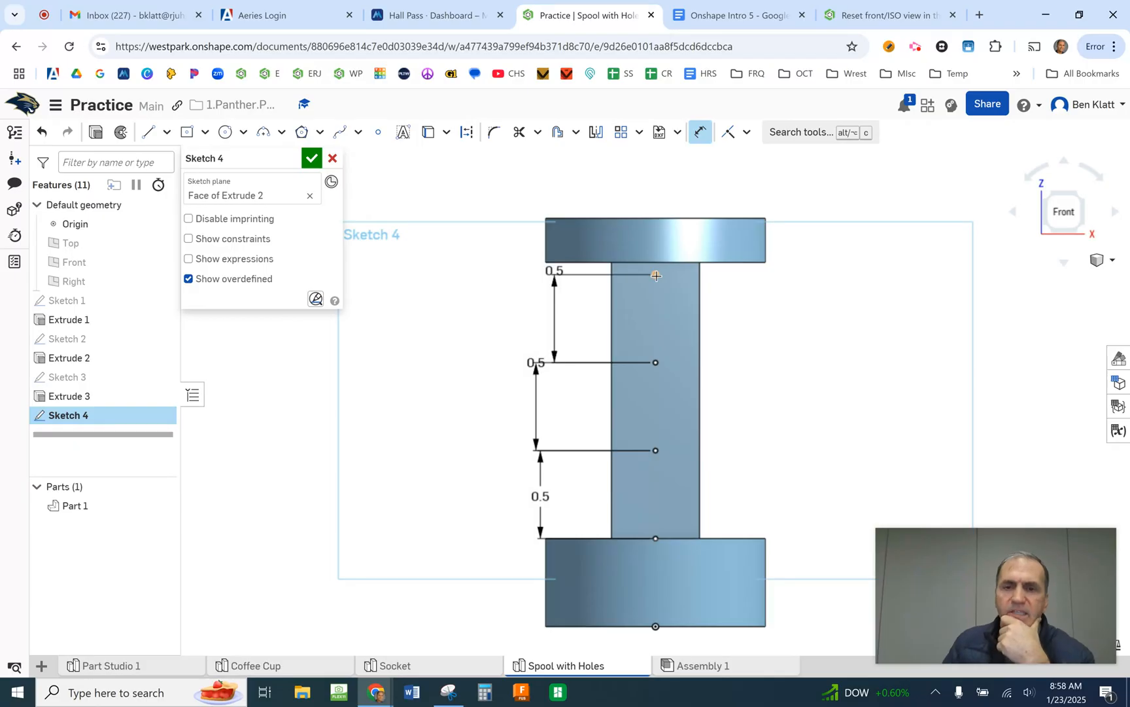
- Compare the point layout with the spool drawing in Google Docs, return to Onshape, and accept the sketch
click(736, 15)
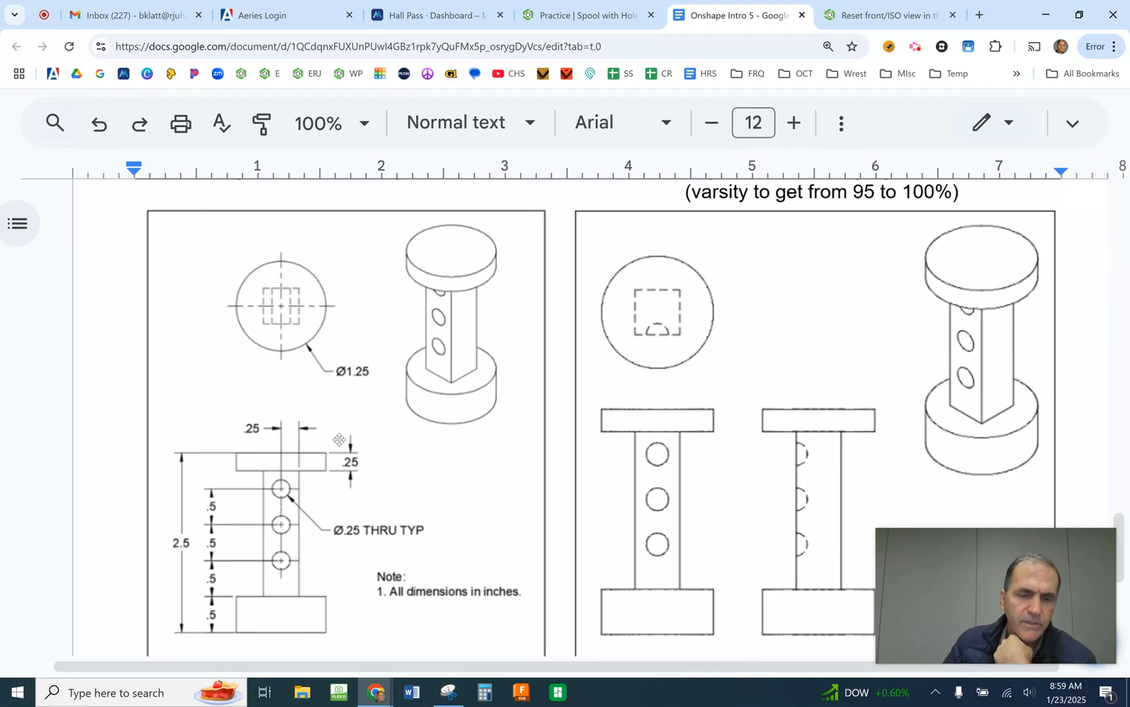
click(874, 16)
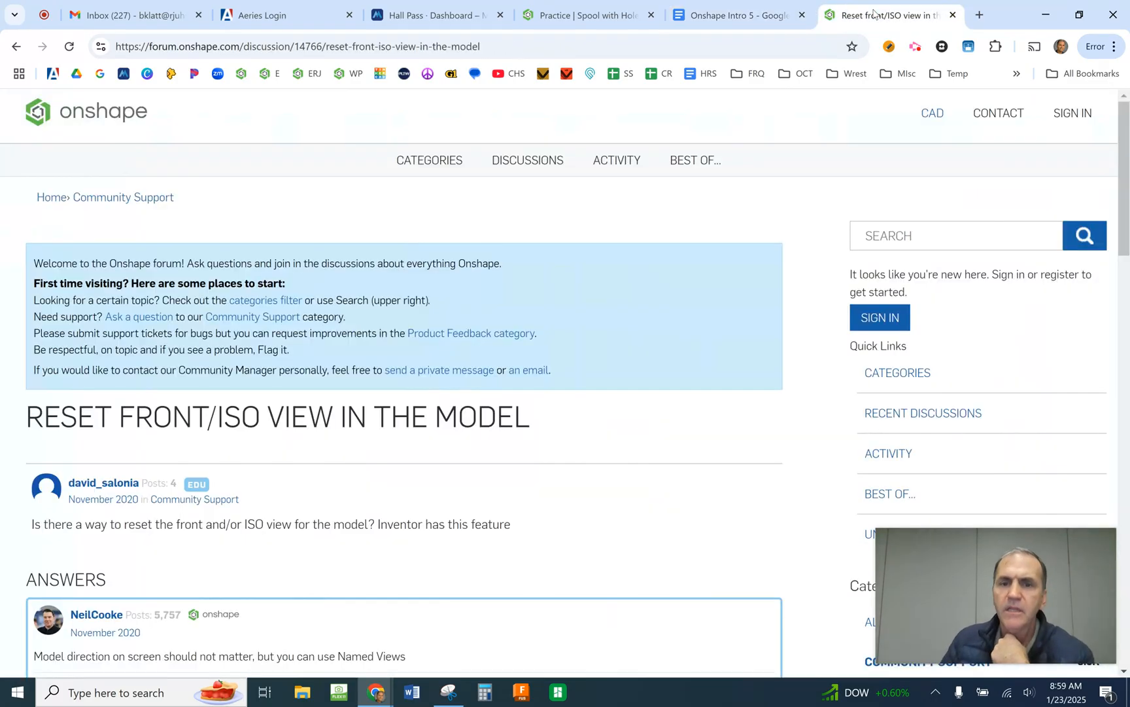
click(612, 10)
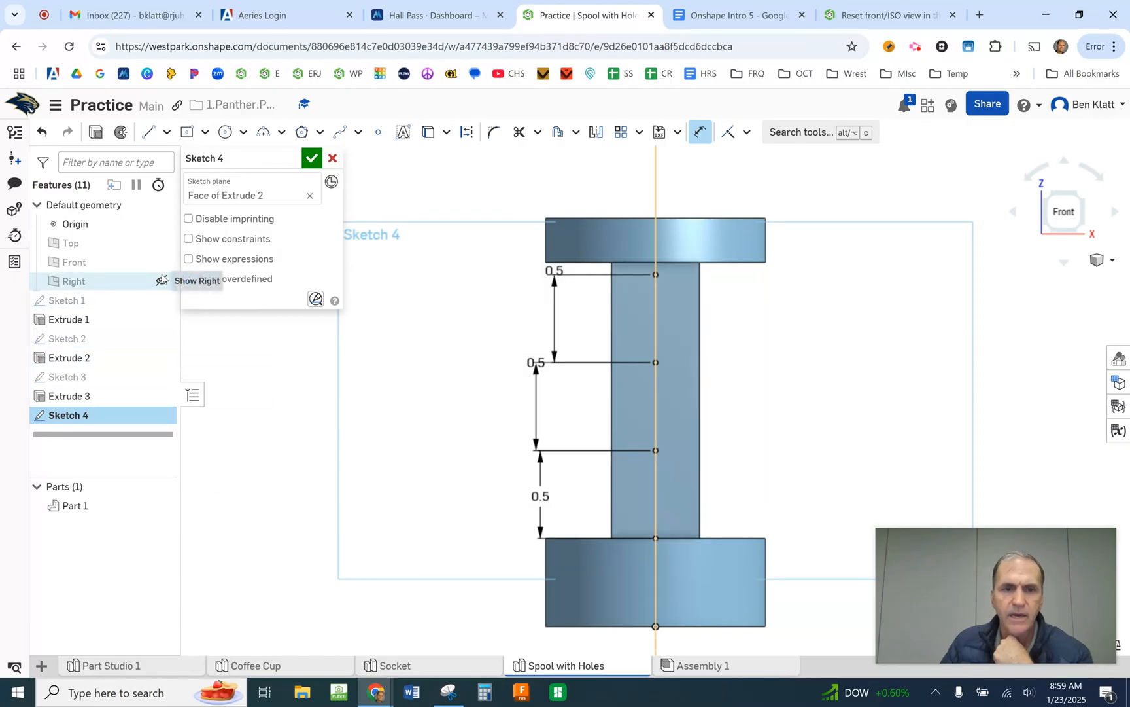
click(311, 158)
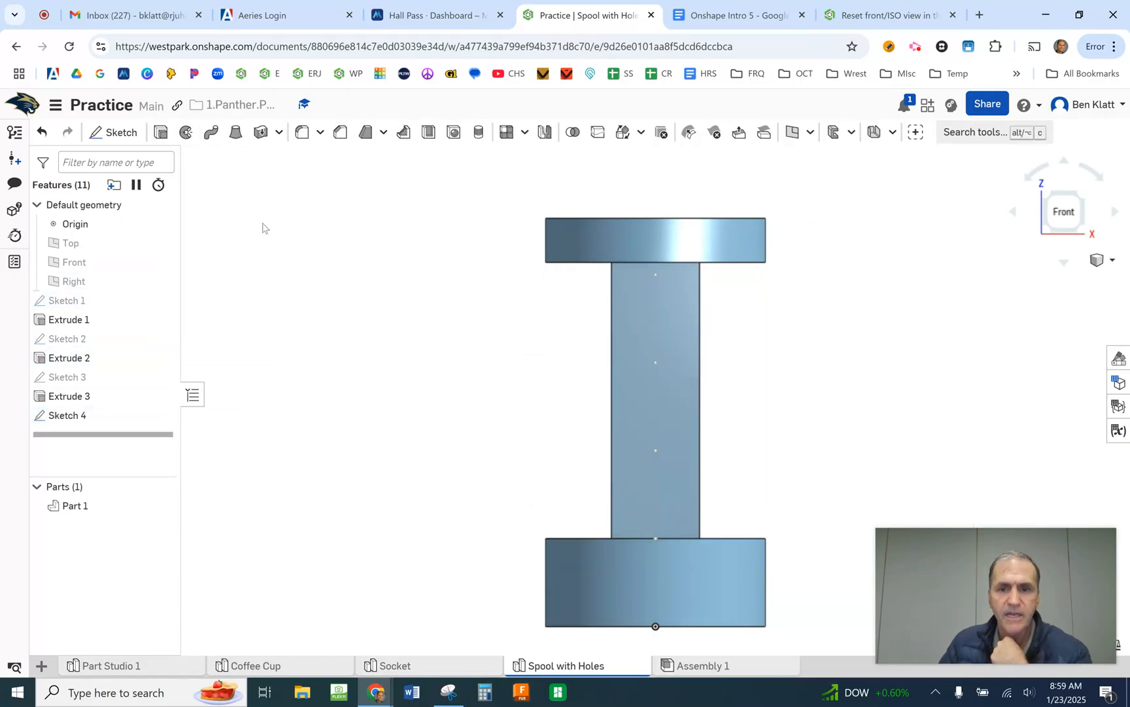
- Edit the square post's extrusion and set its depth to 1.75 in
double_click(86, 365)
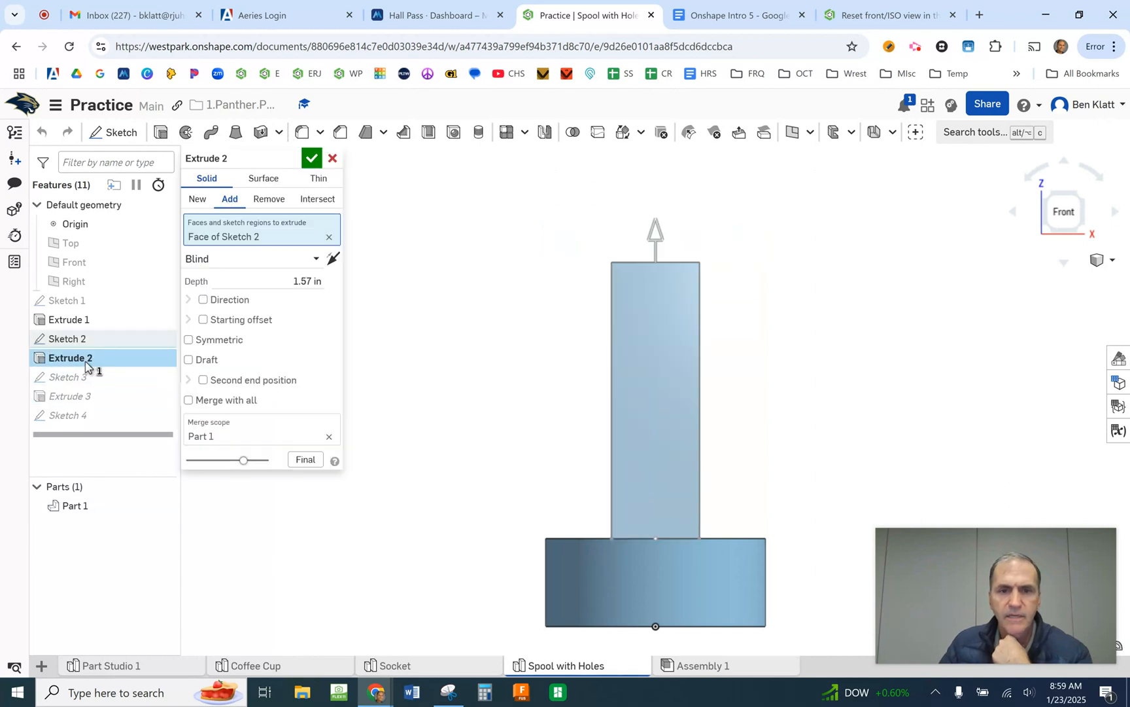
click(300, 284)
text(1.75)
key(Return)
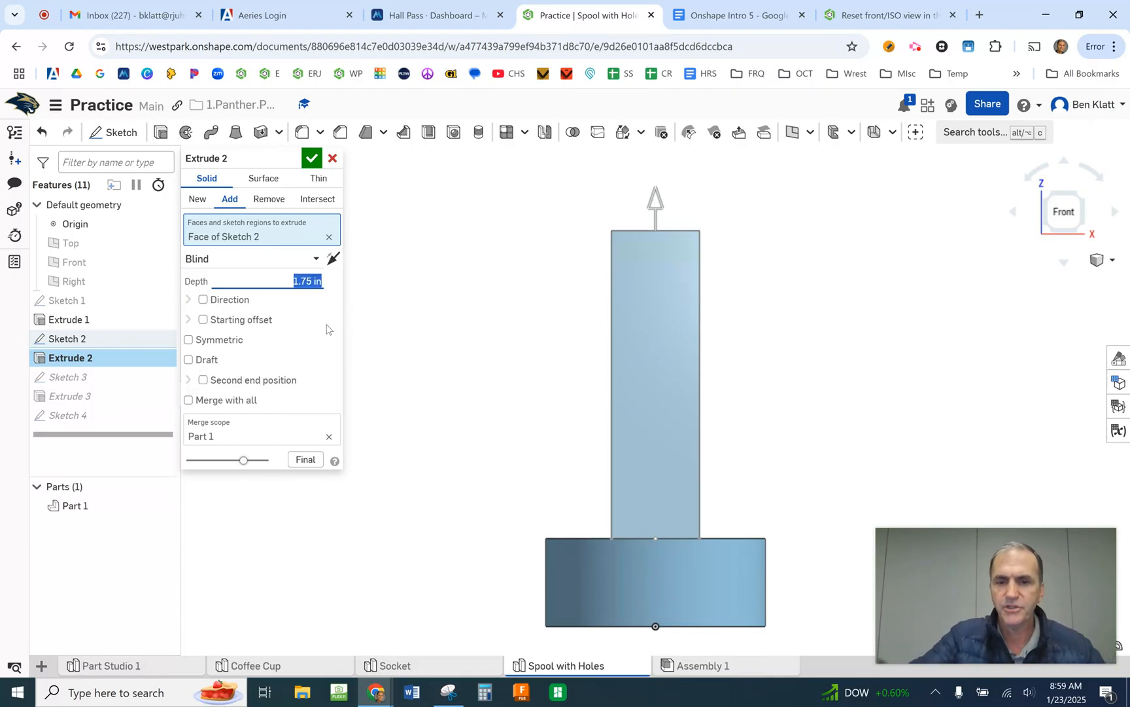
click(311, 157)
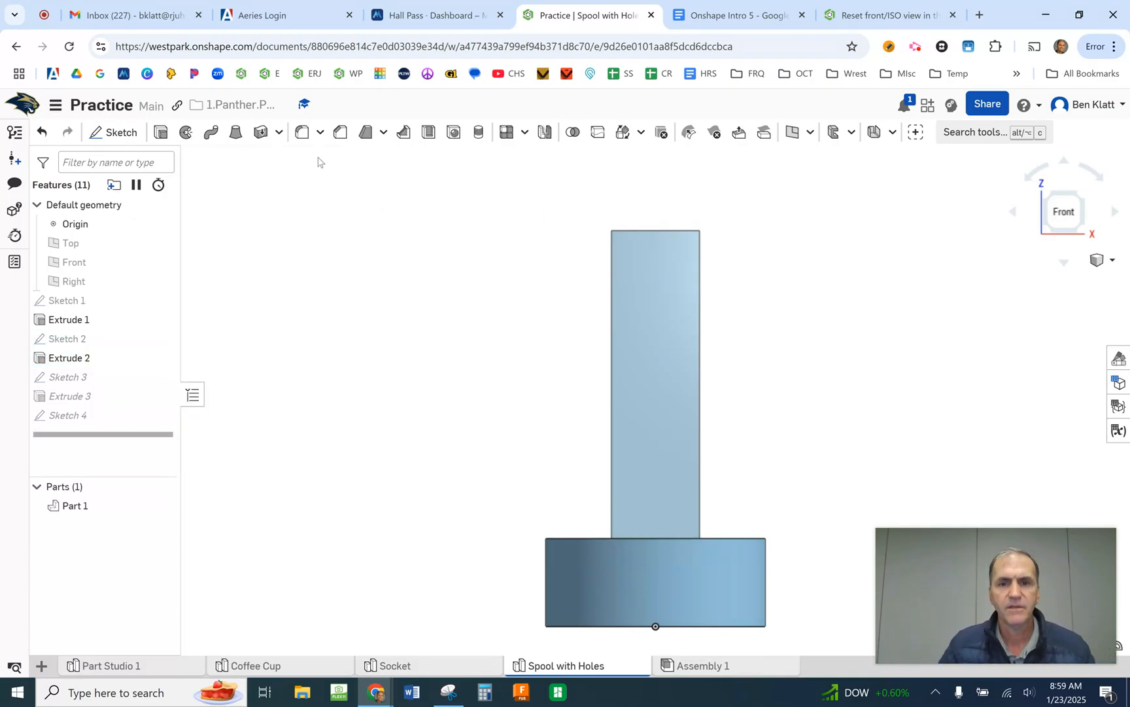
- Inspect the lengthened spool at an angle, reopen the hole point sketch to check its dimensions, and close it
mouse_move(502, 384)
right_down()
mouse_move(478, 397)
mouse_move(504, 407)
right_up()
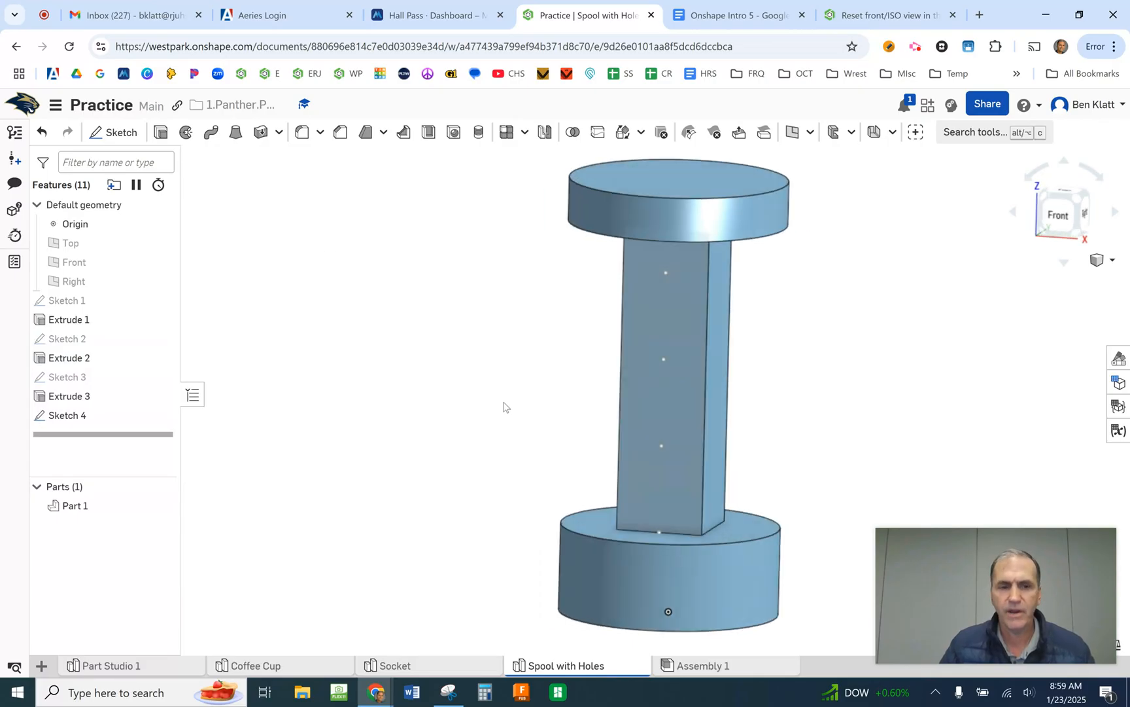
double_click(157, 415)
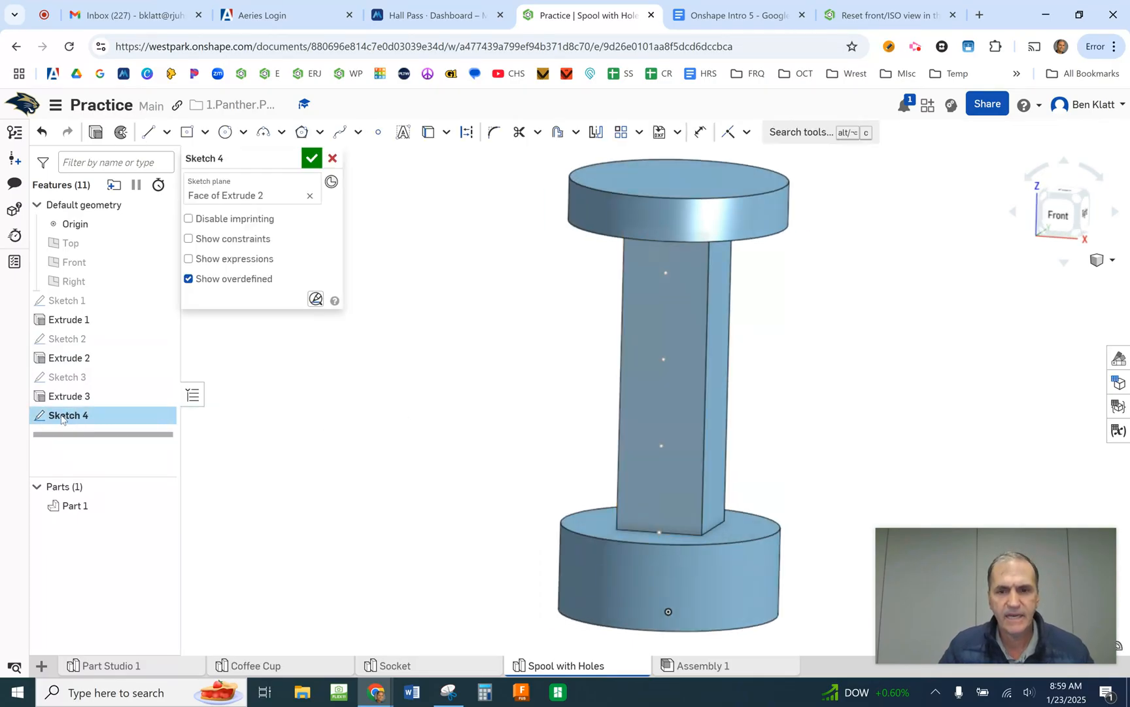
click(311, 158)
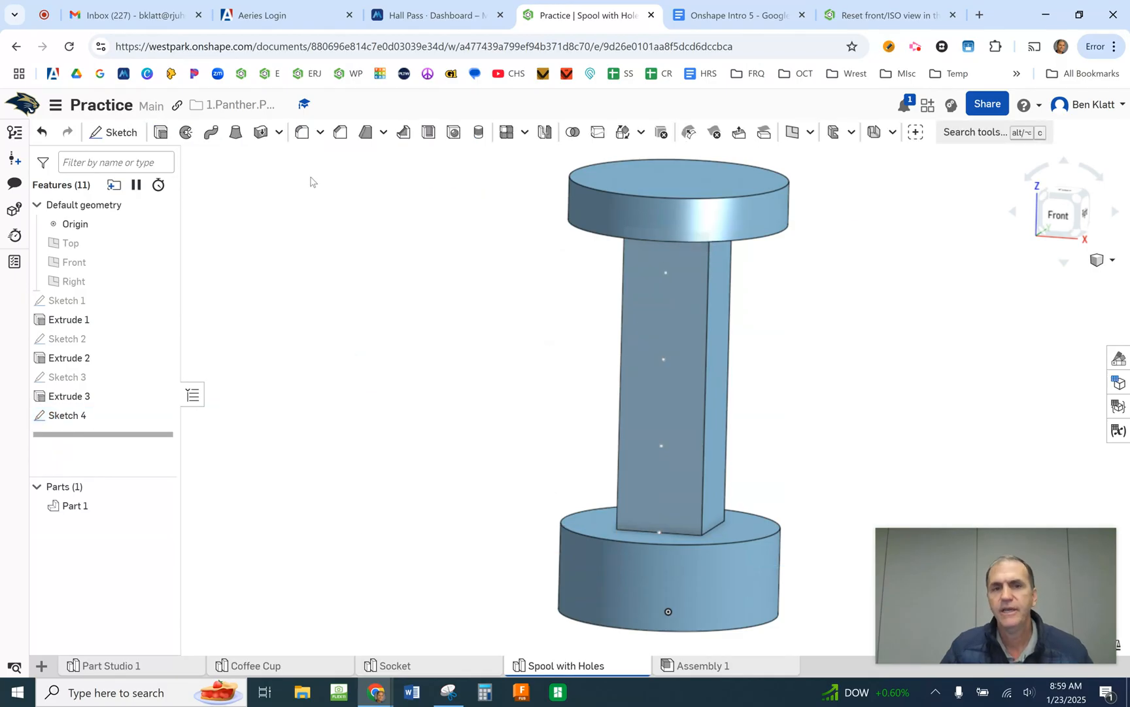
- Create simple drilled holes, 0.25 in diameter and through all, at the three sketch points along the post's front face
click(455, 133)
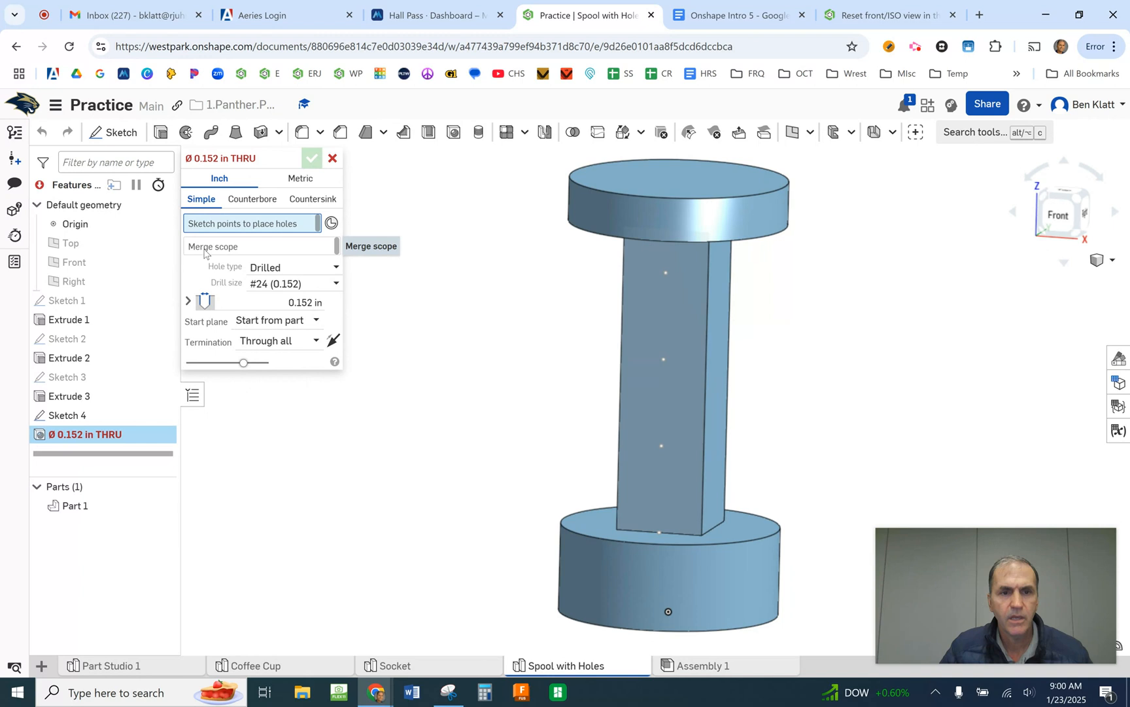
click(261, 301)
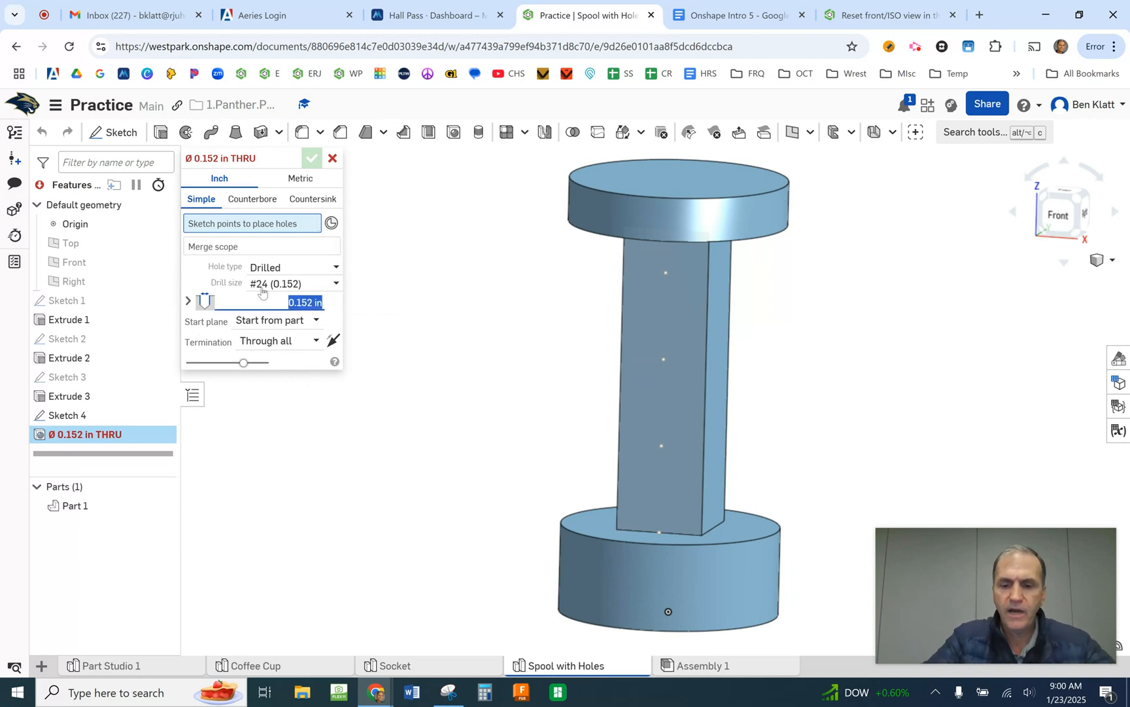
text(.25)
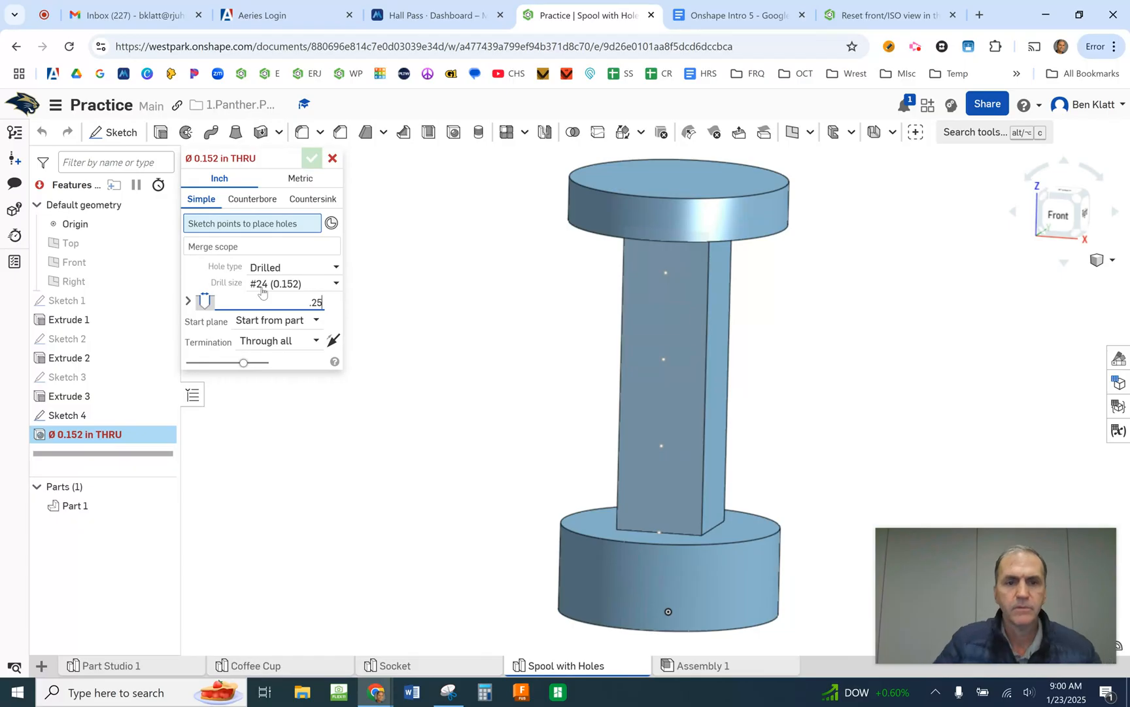
key(Return)
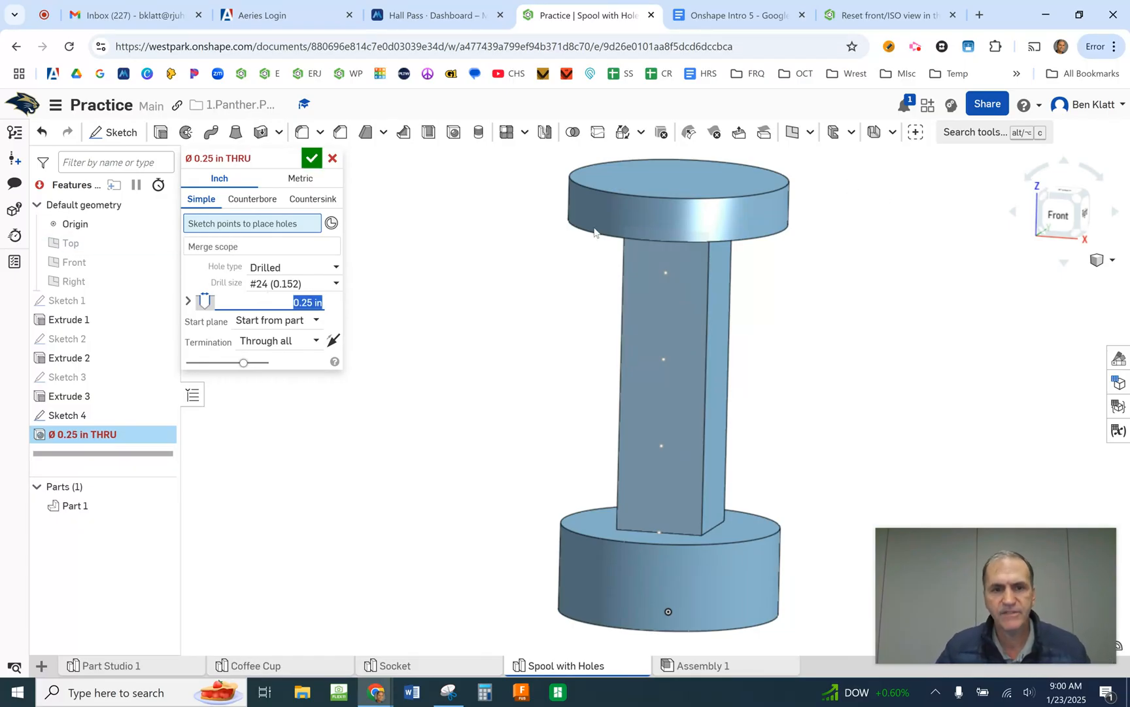
click(662, 446)
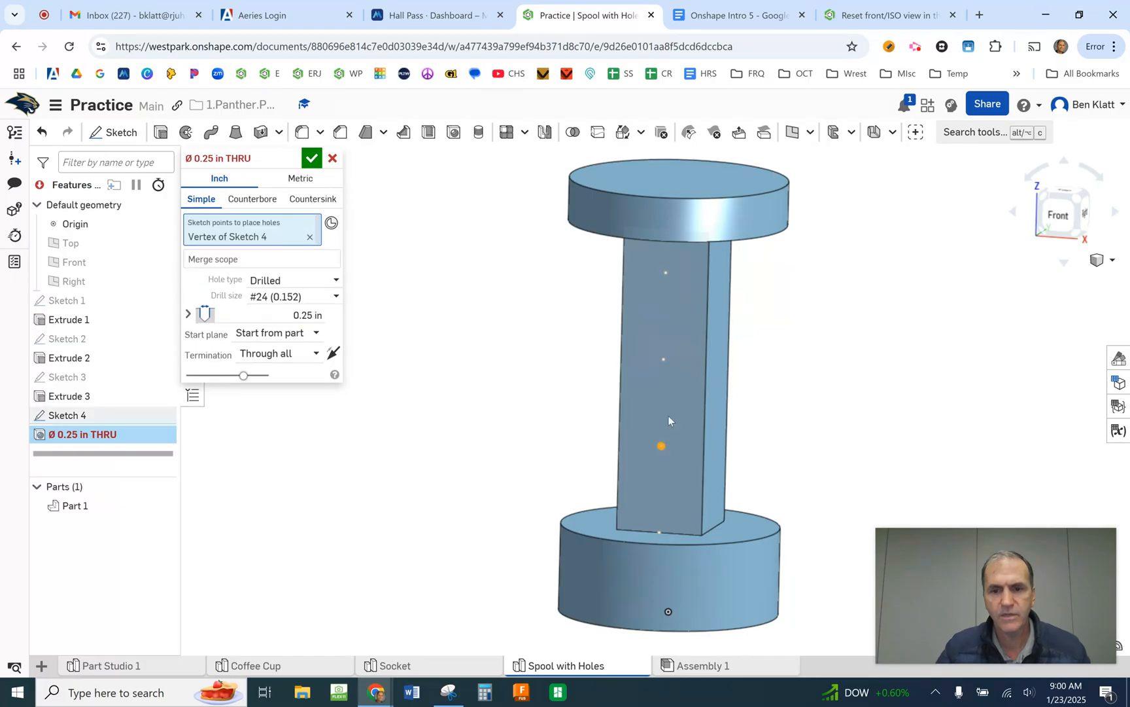
click(664, 357)
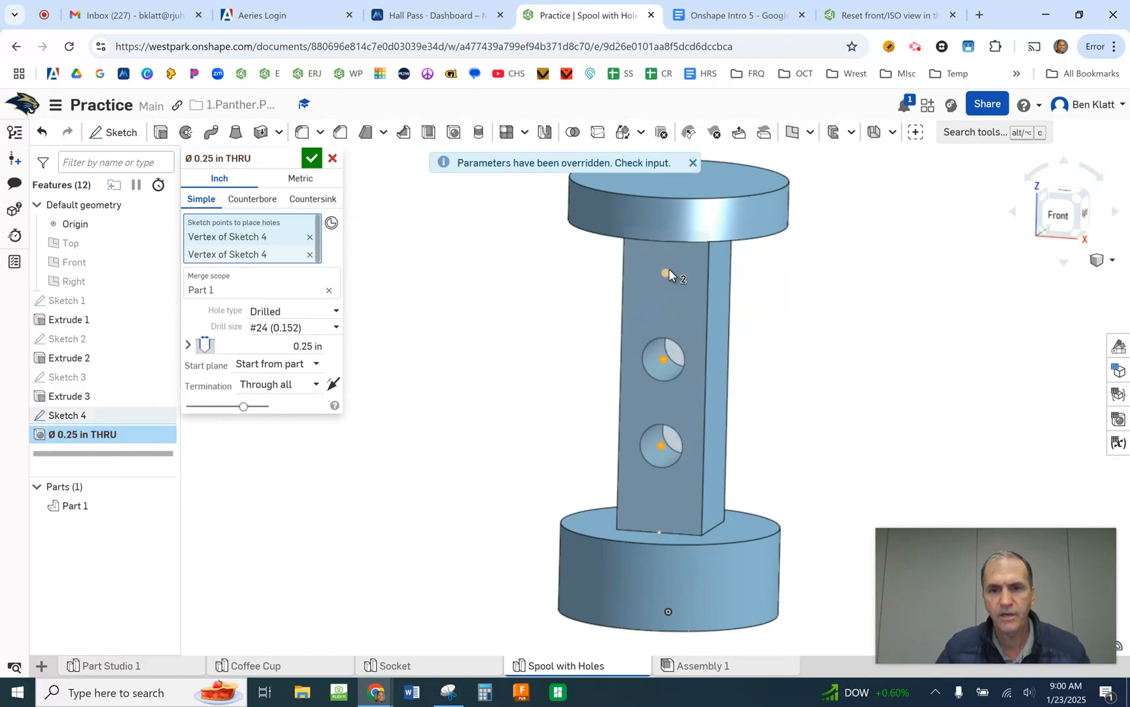
click(667, 273)
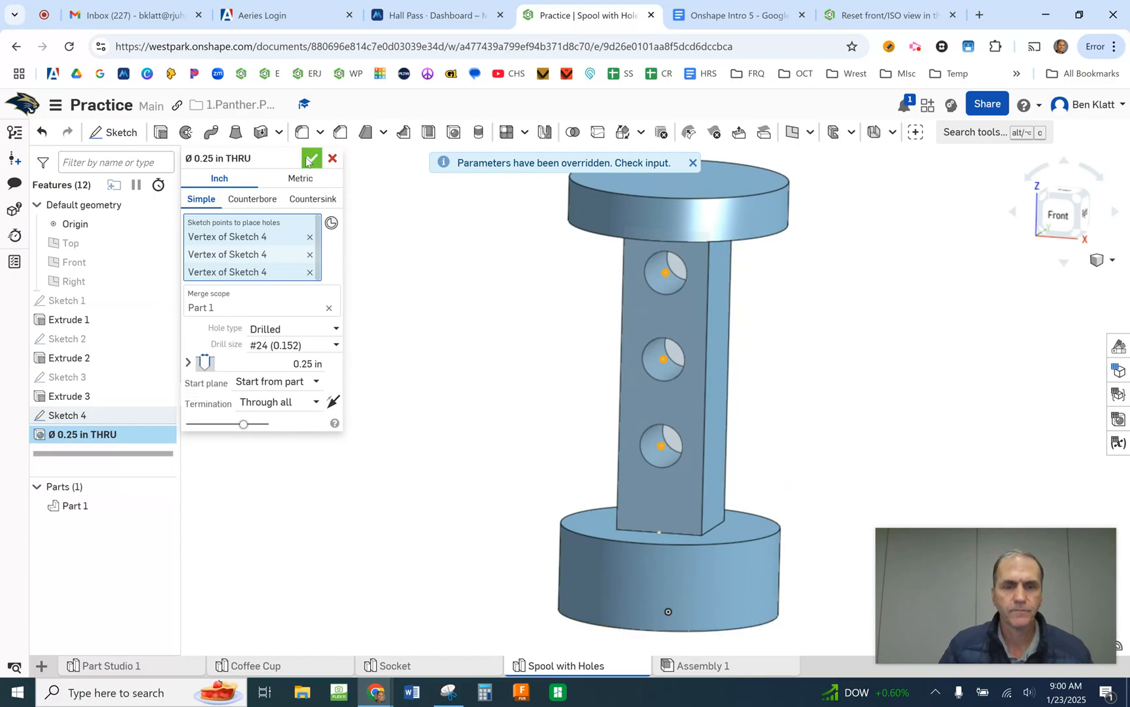
drag(309, 158, 288, 159)
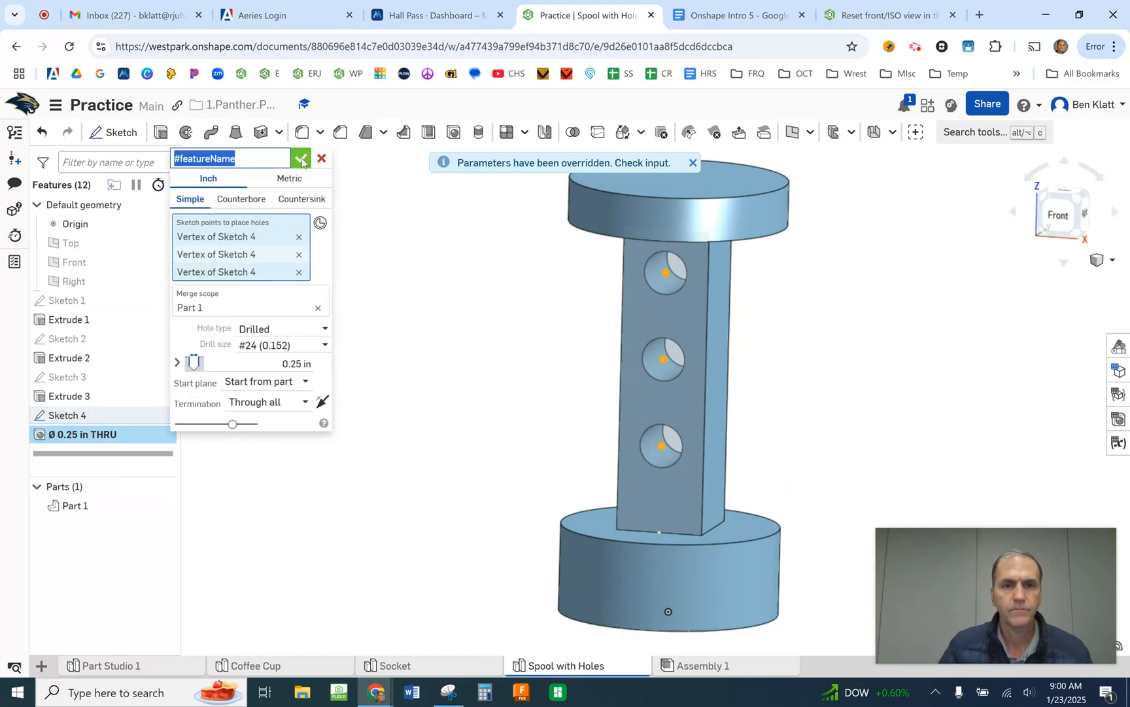
click(300, 158)
mouse_move(556, 347)
right_down()
mouse_move(534, 359)
mouse_move(543, 365)
right_up()
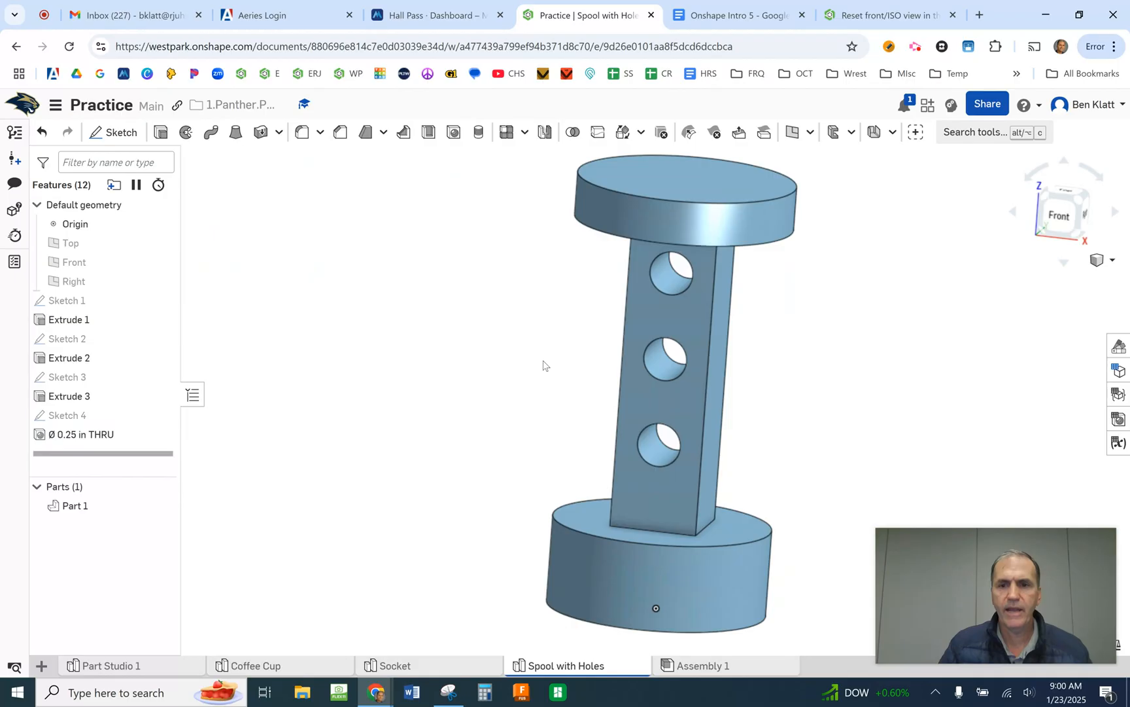
middle_drag(466, 431, 271, 437)
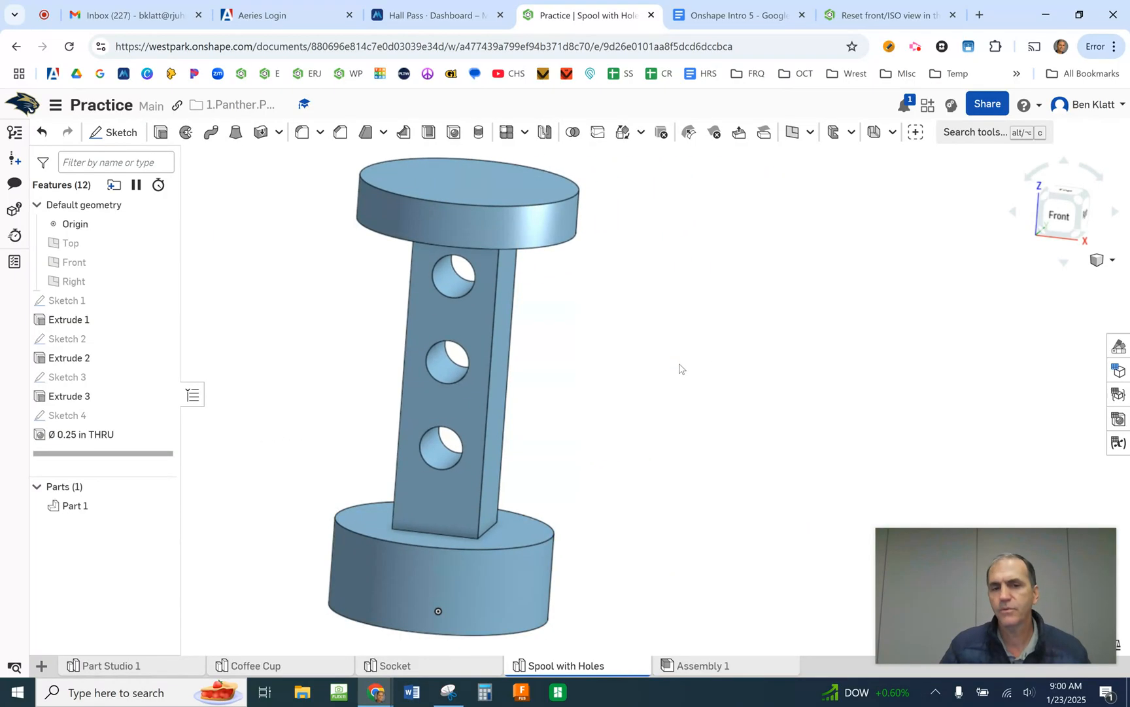
- Switch to the Google Docs assignment, examine the spool drawings and the spool submission boxes, and return to Onshape
click(731, 13)
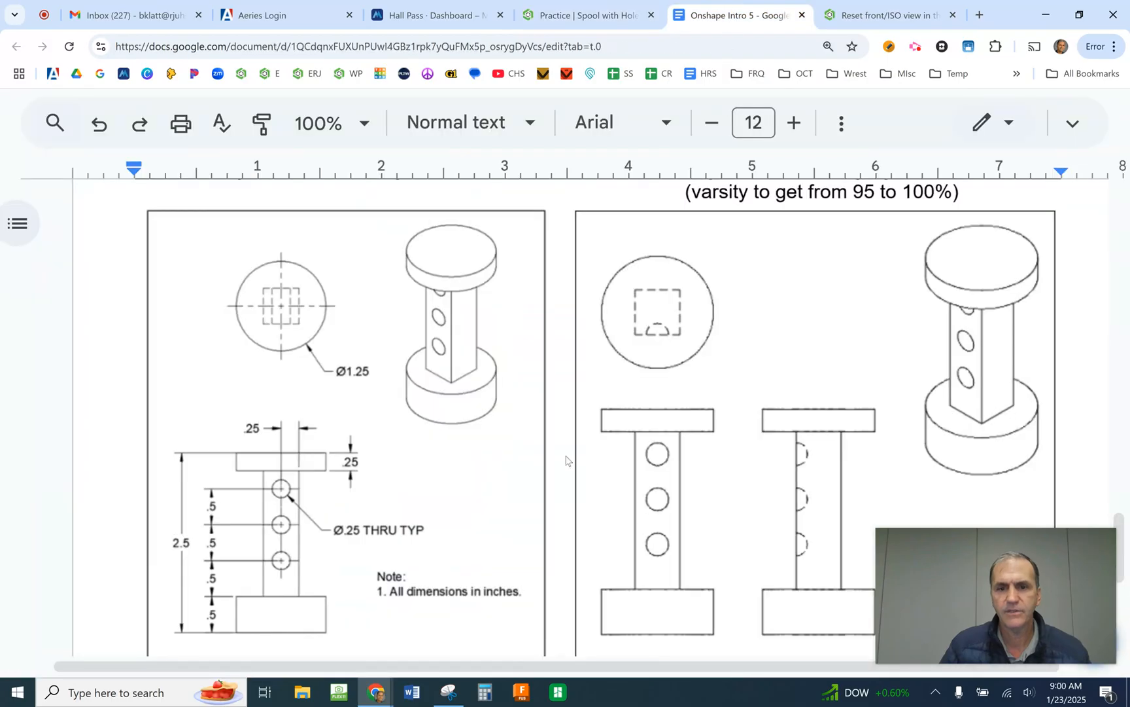
scroll(667, 413, up, 15)
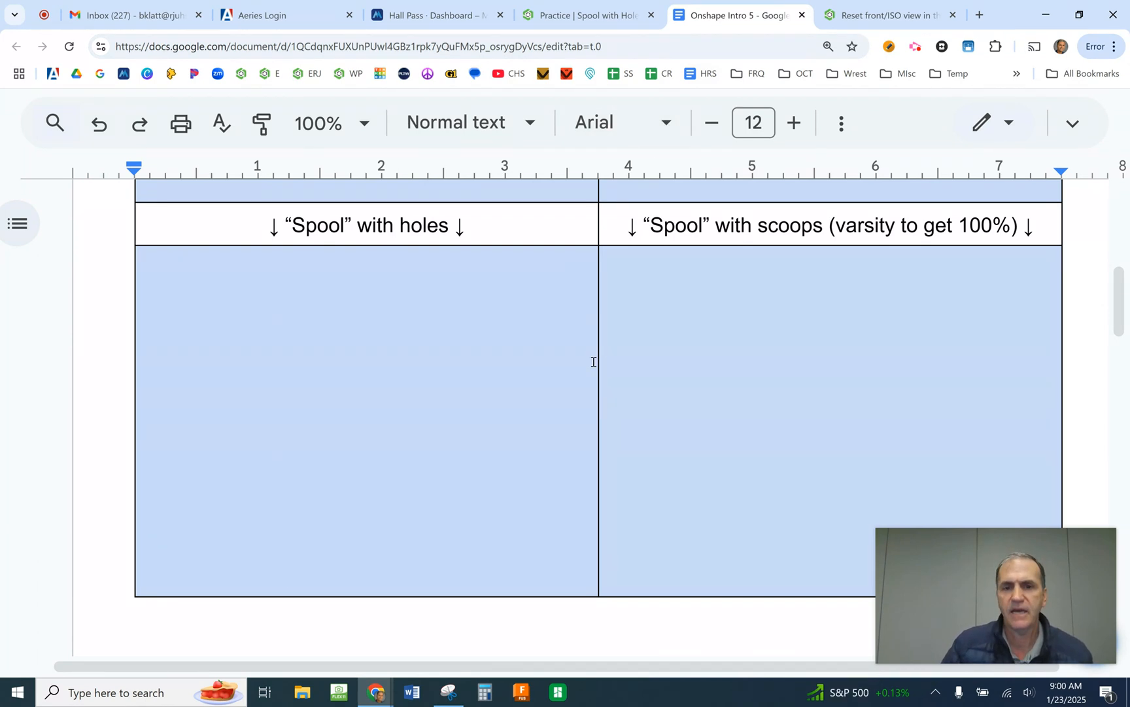
scroll(594, 362, down, 5)
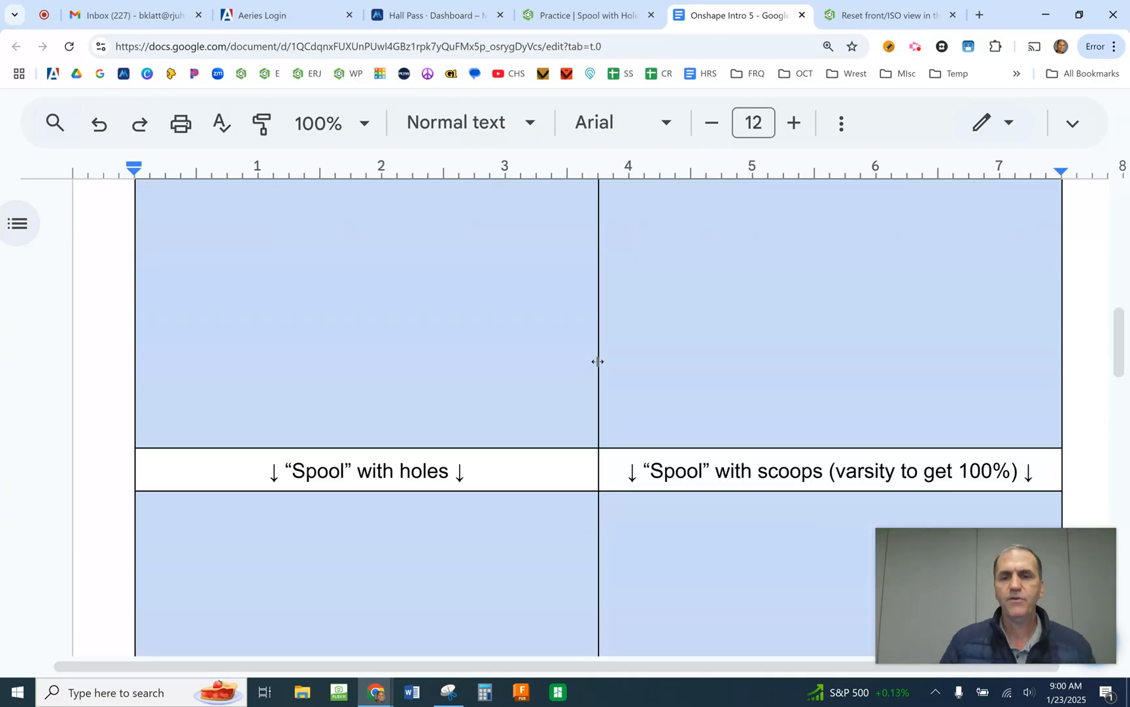
scroll(597, 361, up, 5)
scroll(595, 364, down, 4)
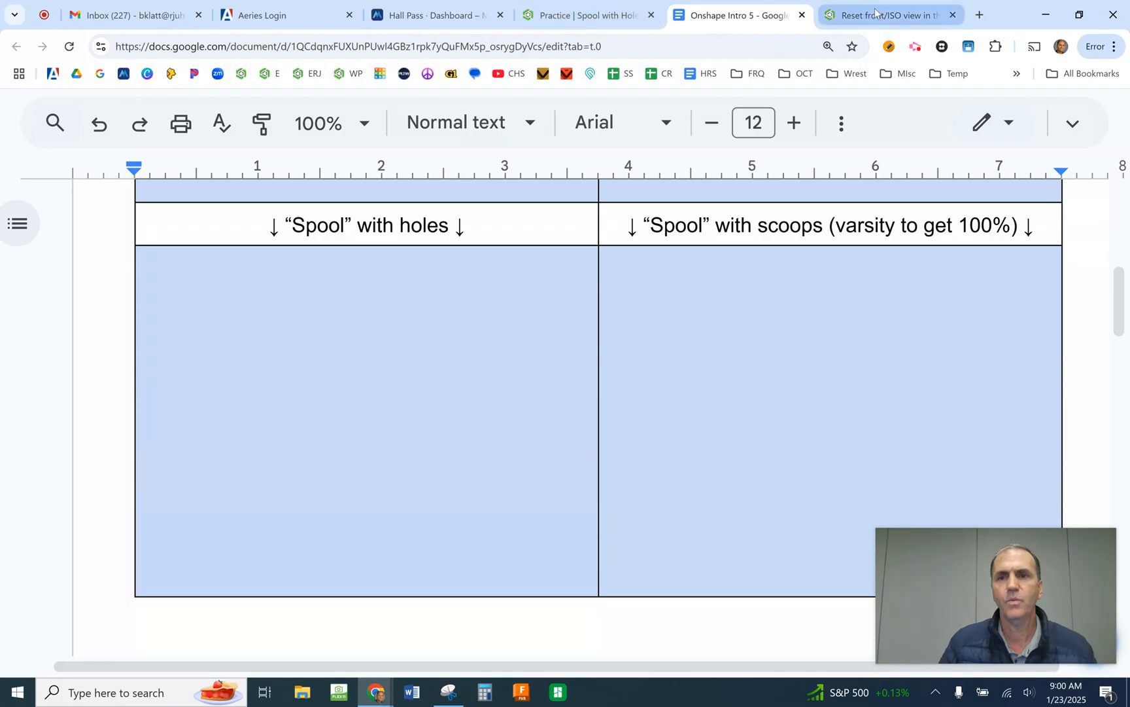
click(582, 15)
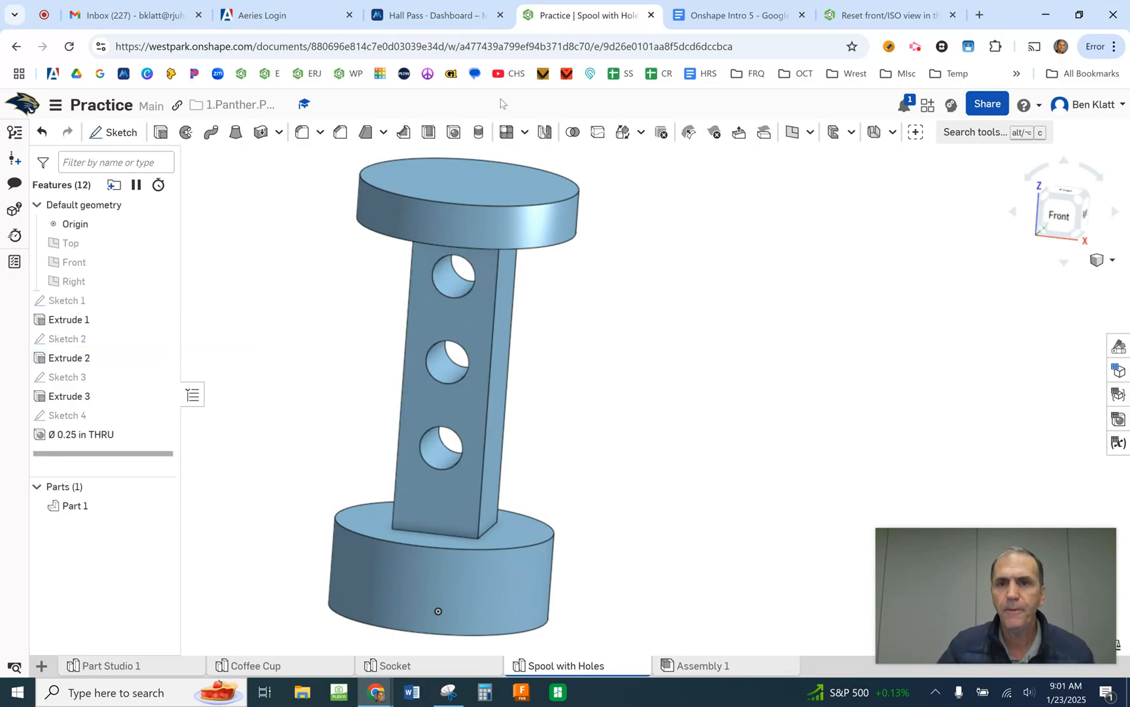
- Examine the drawing of the spool with scoops in the Google Docs assignment and return to the Onshape model
click(883, 14)
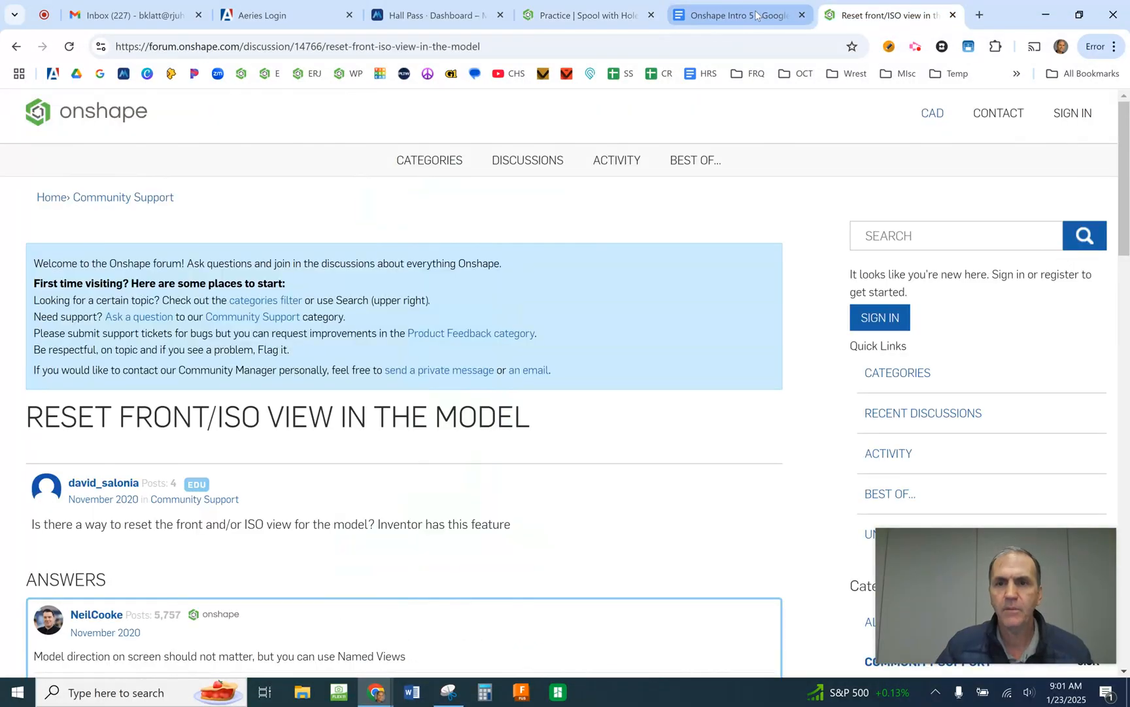
click(785, 16)
scroll(653, 372, down, 20)
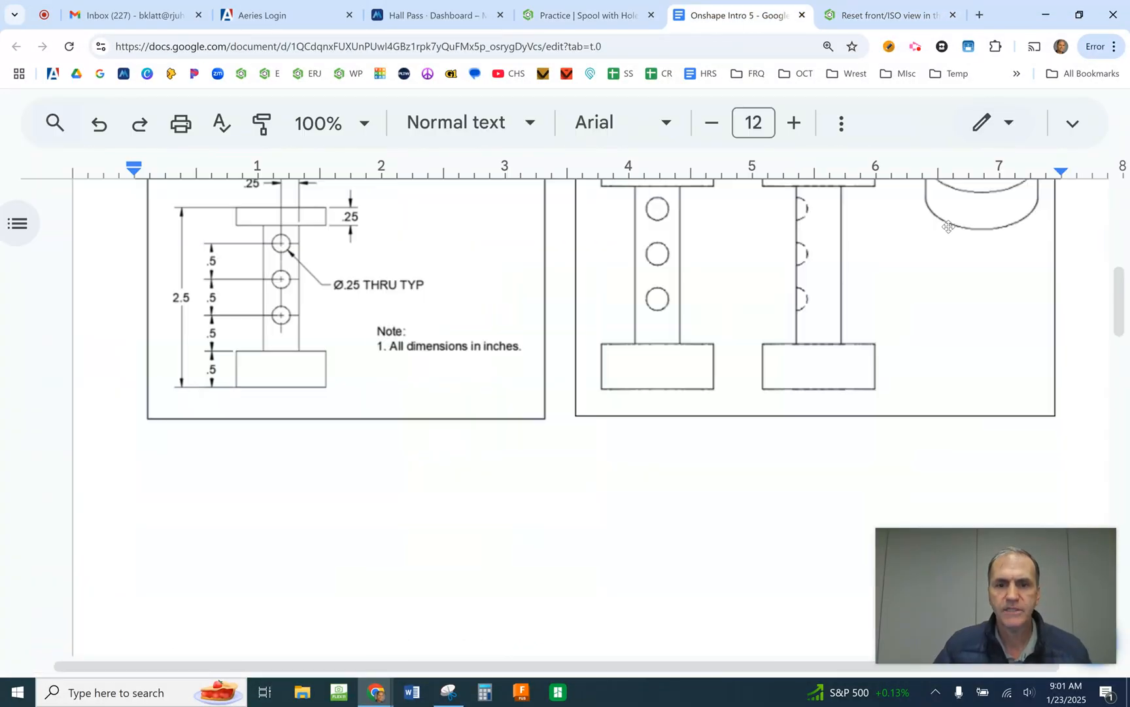
scroll(830, 318, down, 2)
scroll(829, 317, up, 3)
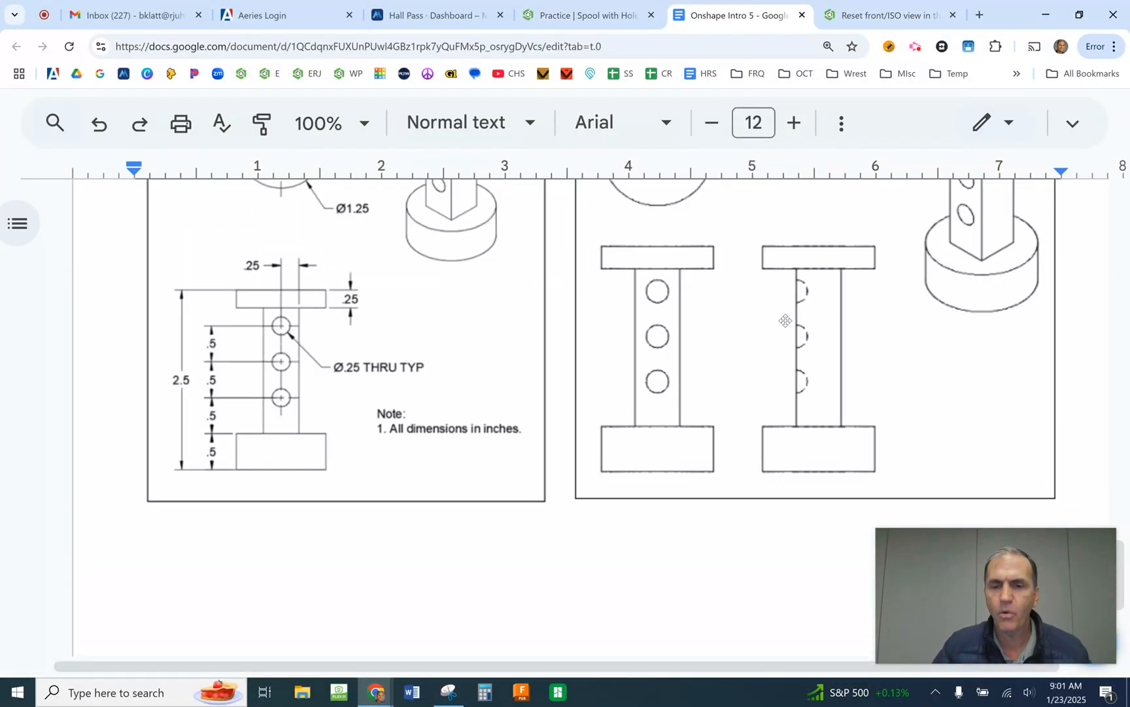
scroll(829, 318, up, 4)
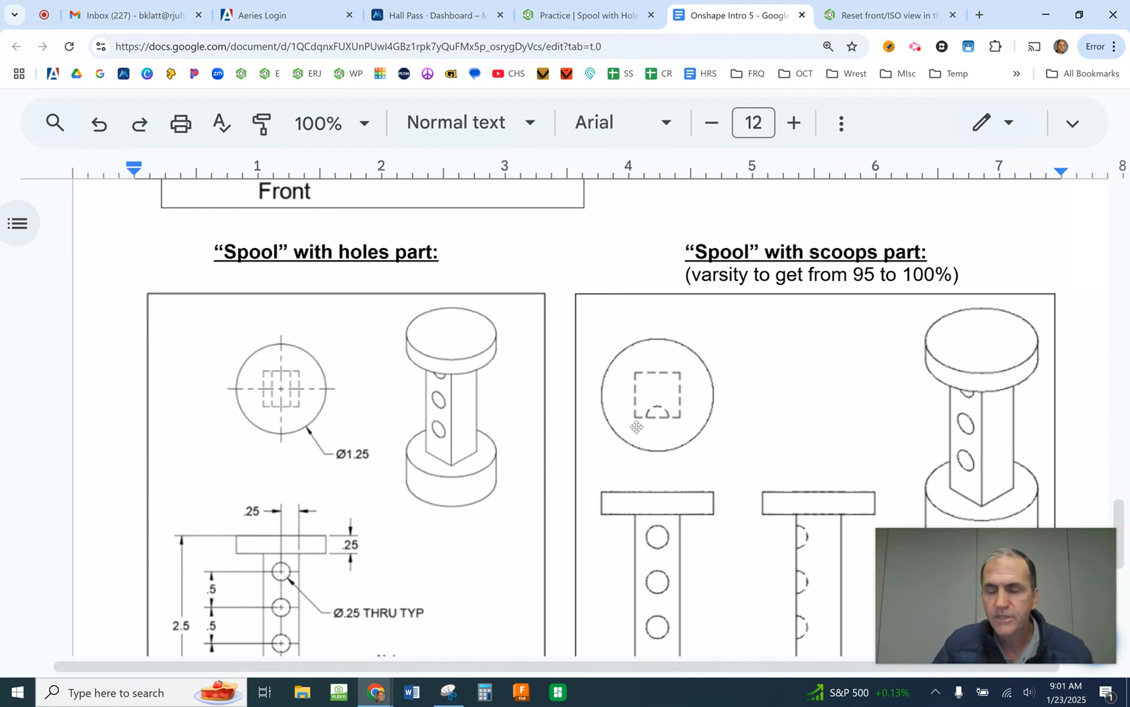
click(595, 17)
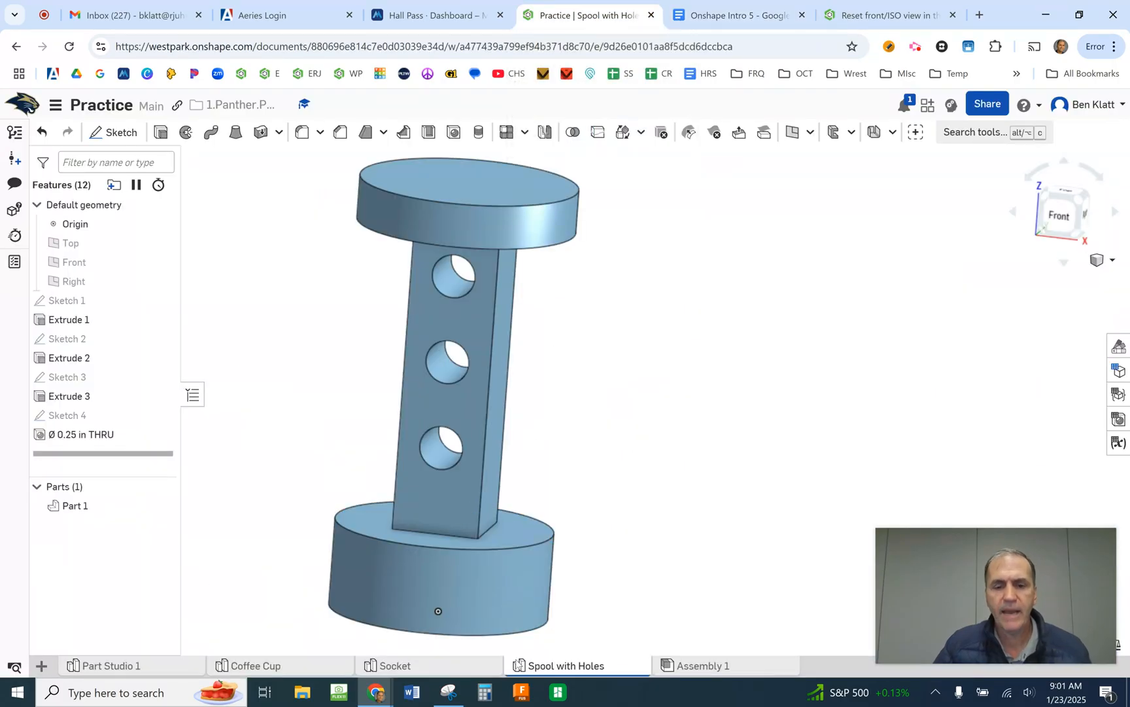
- Duplicate the Spool with Holes part studio and open the copy
mouse_move(565, 667)
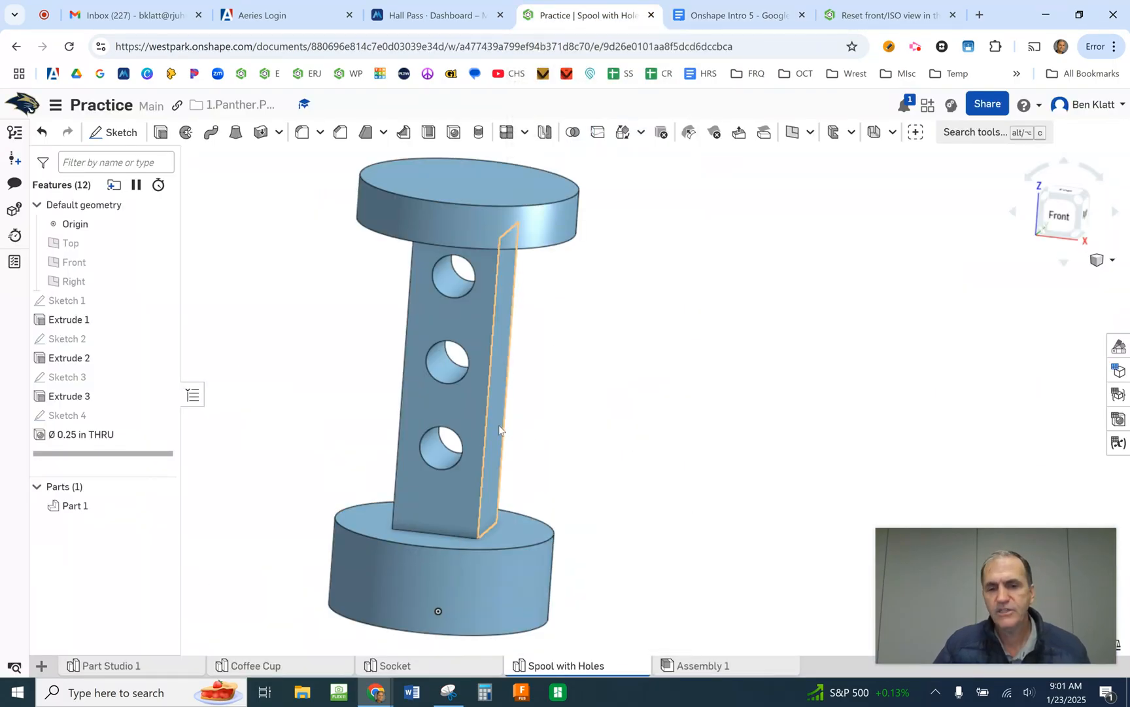
right_click(568, 667)
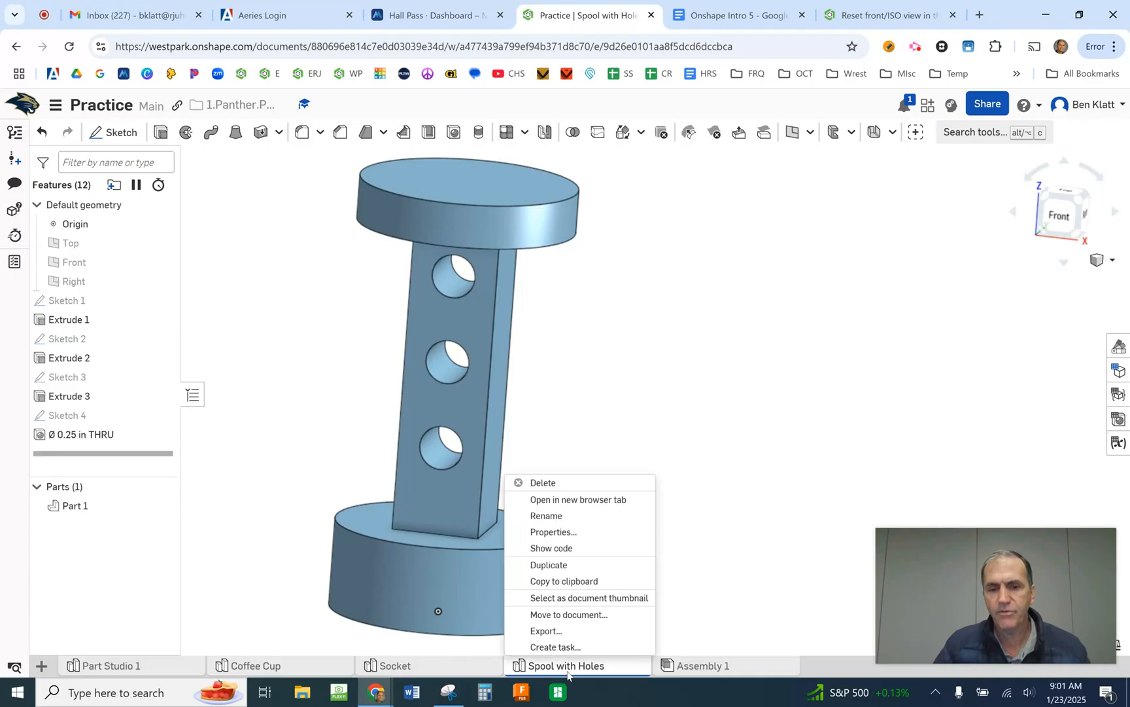
click(550, 565)
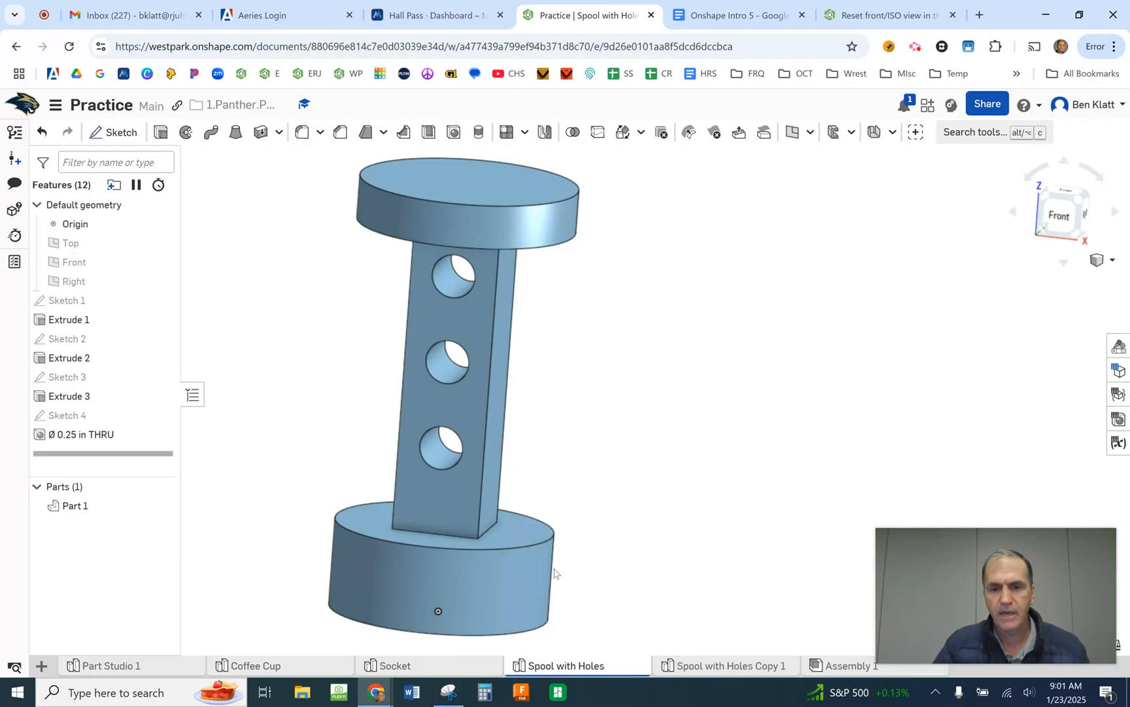
click(683, 665)
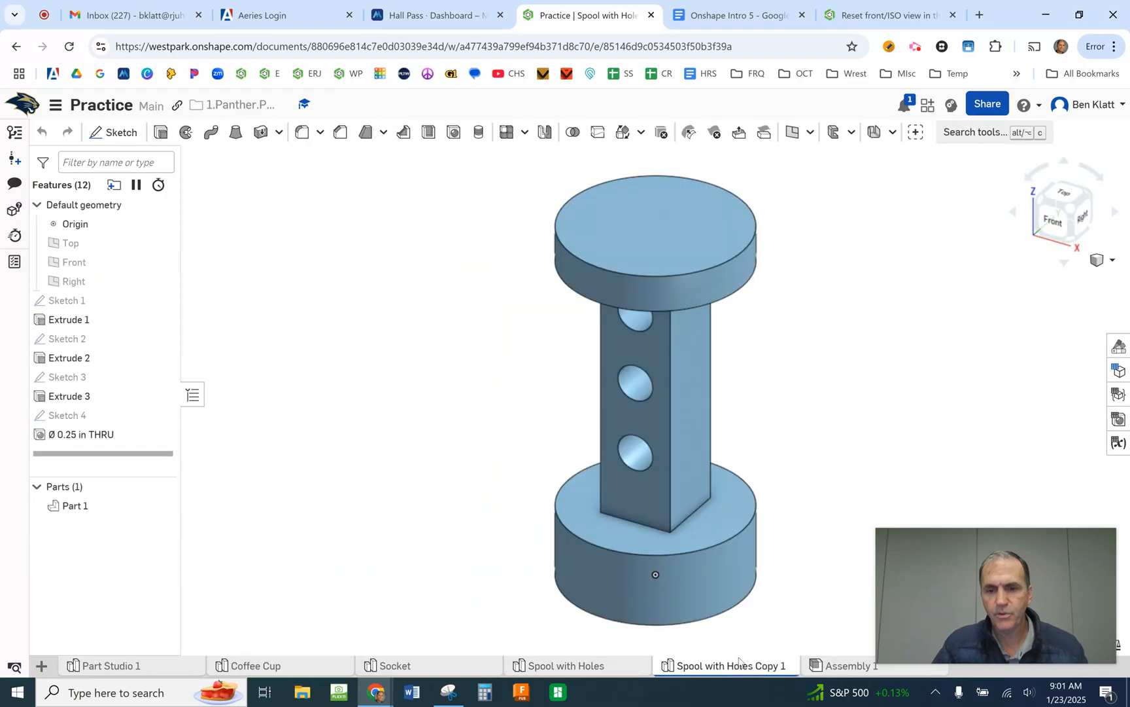
- Rename the duplicated part studio as "Spool with scoops"
right_click(785, 665)
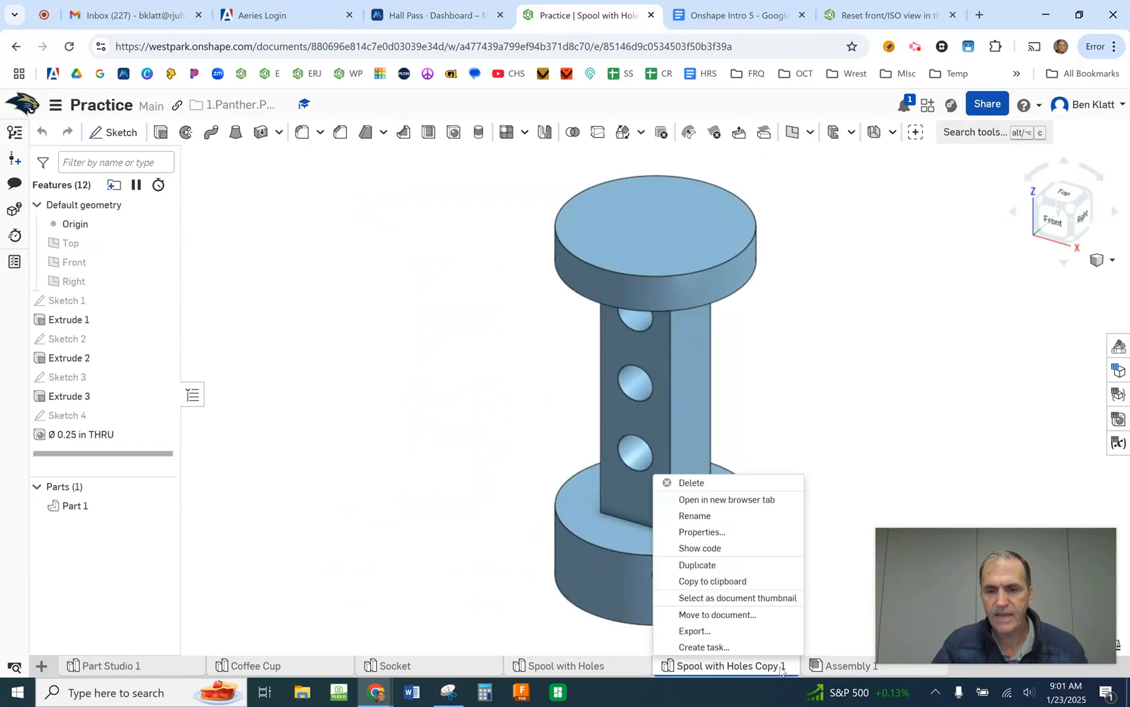
click(703, 517)
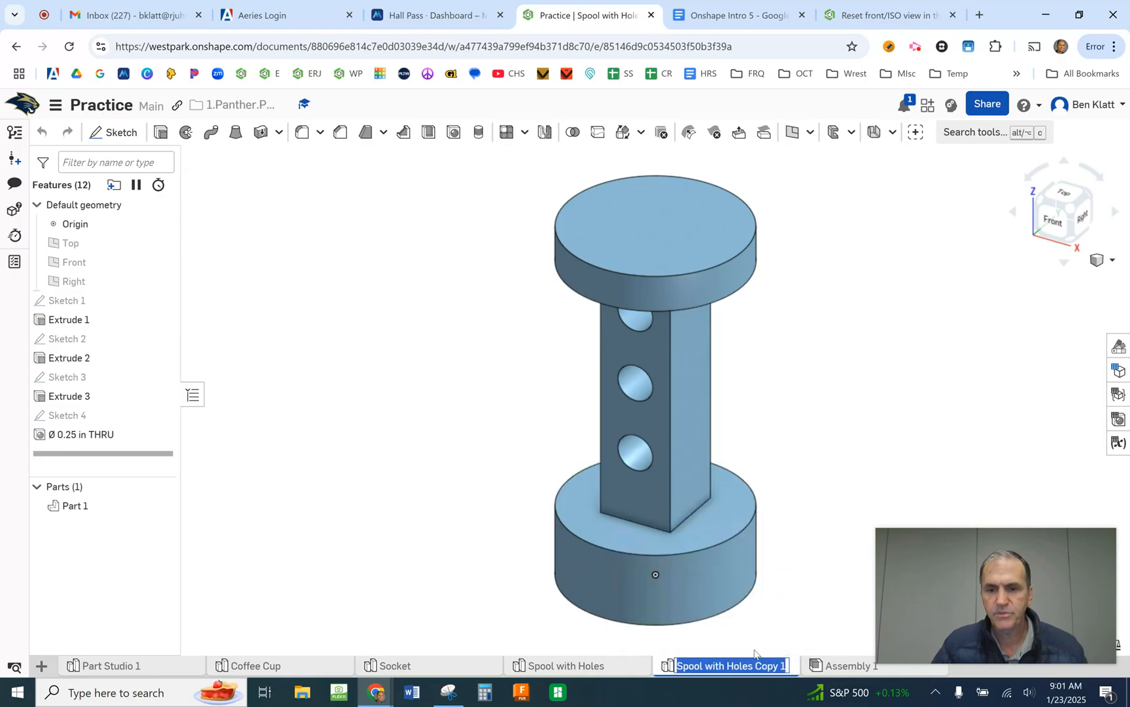
click(785, 665)
drag(787, 664, 724, 665)
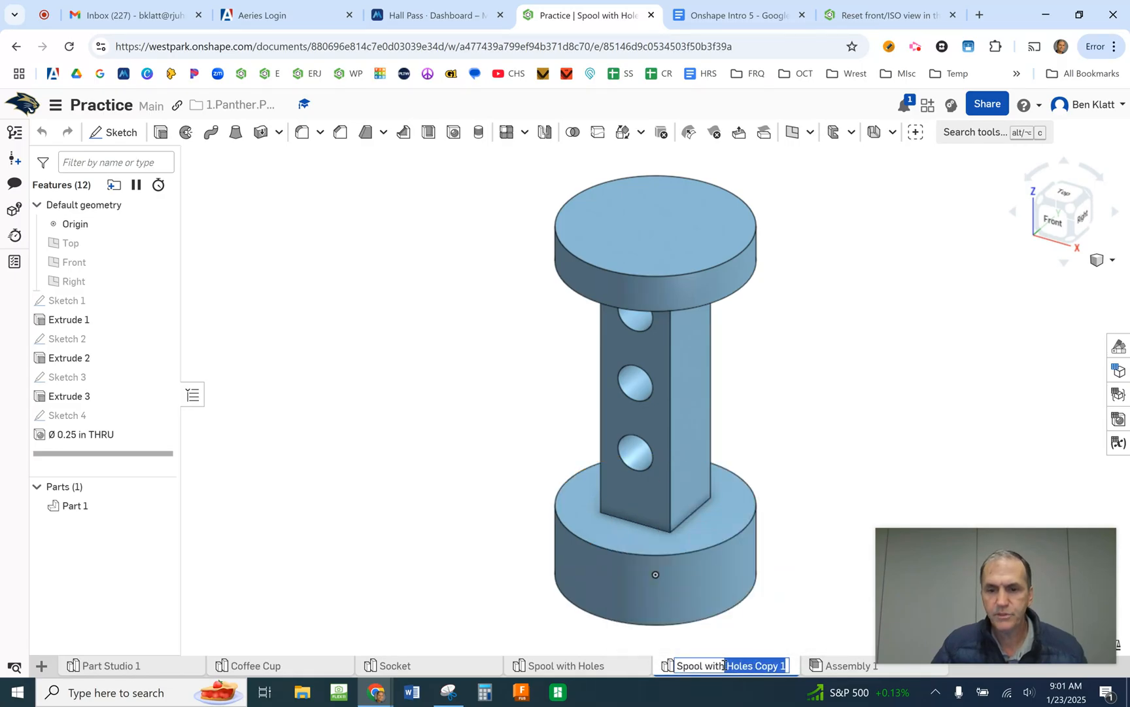
text(sc)
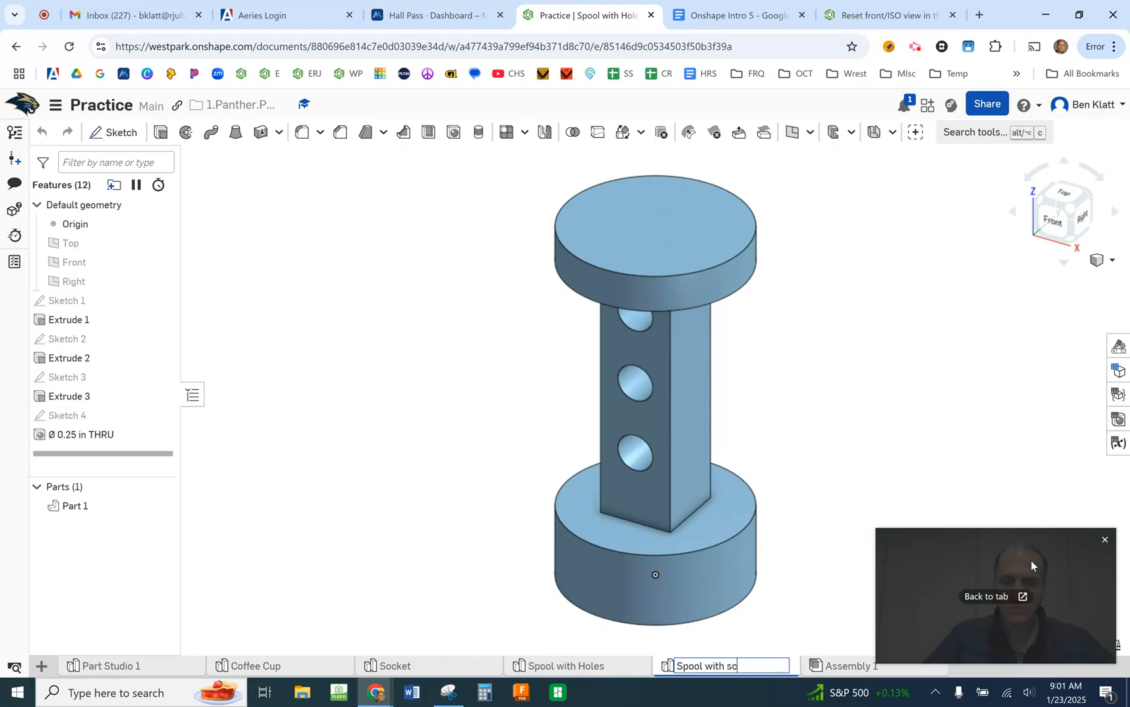
text(oops)
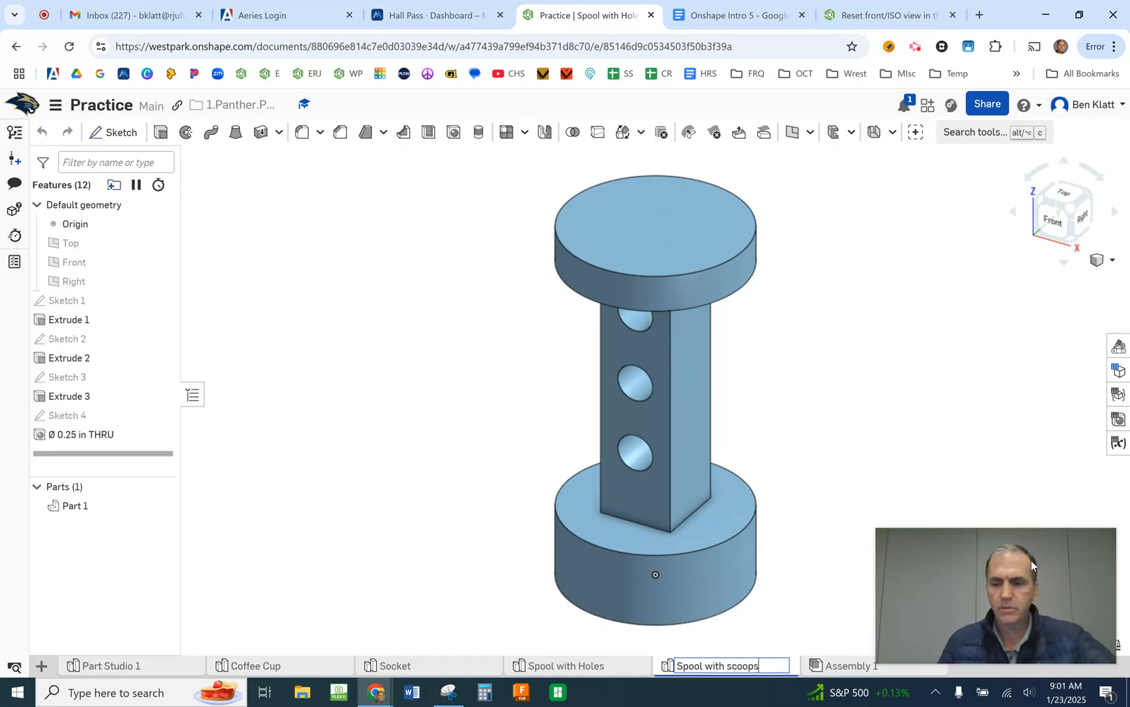
key(Return)
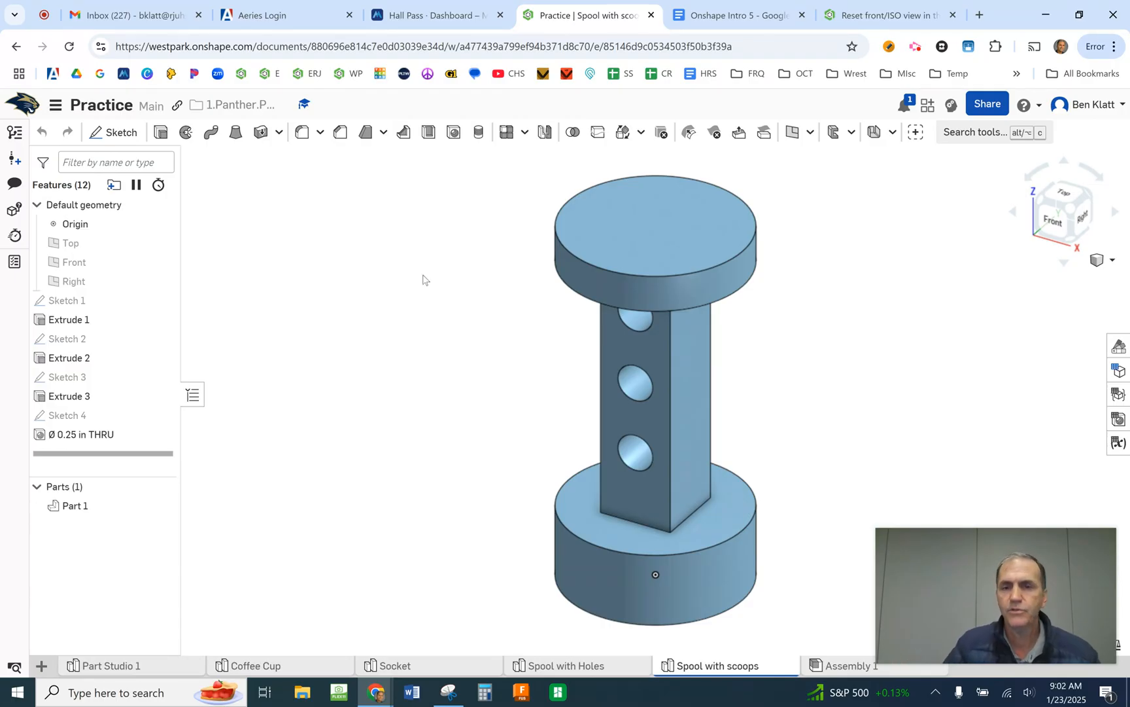
- View the copied spool at an angle, check the "Spool" with scoops submission box in Google Docs, and return to Onshape
mouse_move(683, 414)
right_down()
mouse_move(668, 403)
mouse_move(691, 378)
mouse_move(712, 391)
mouse_move(672, 383)
mouse_move(691, 399)
right_up()
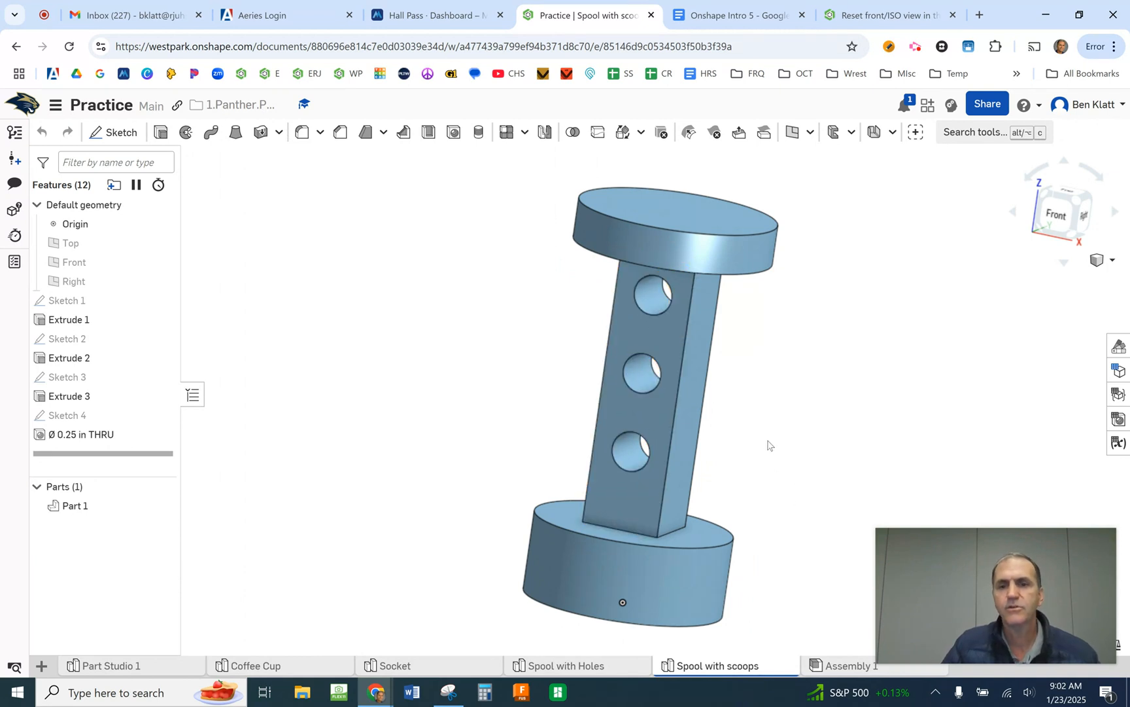
click(707, 16)
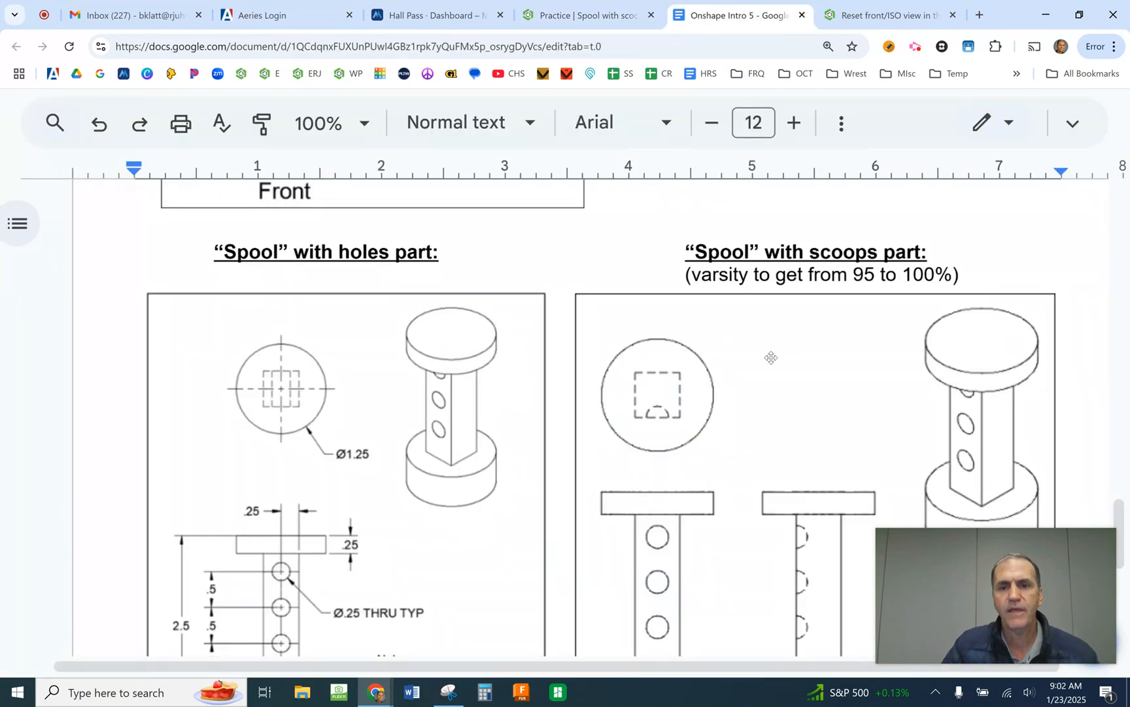
scroll(783, 375, up, 20)
scroll(855, 458, down, 10)
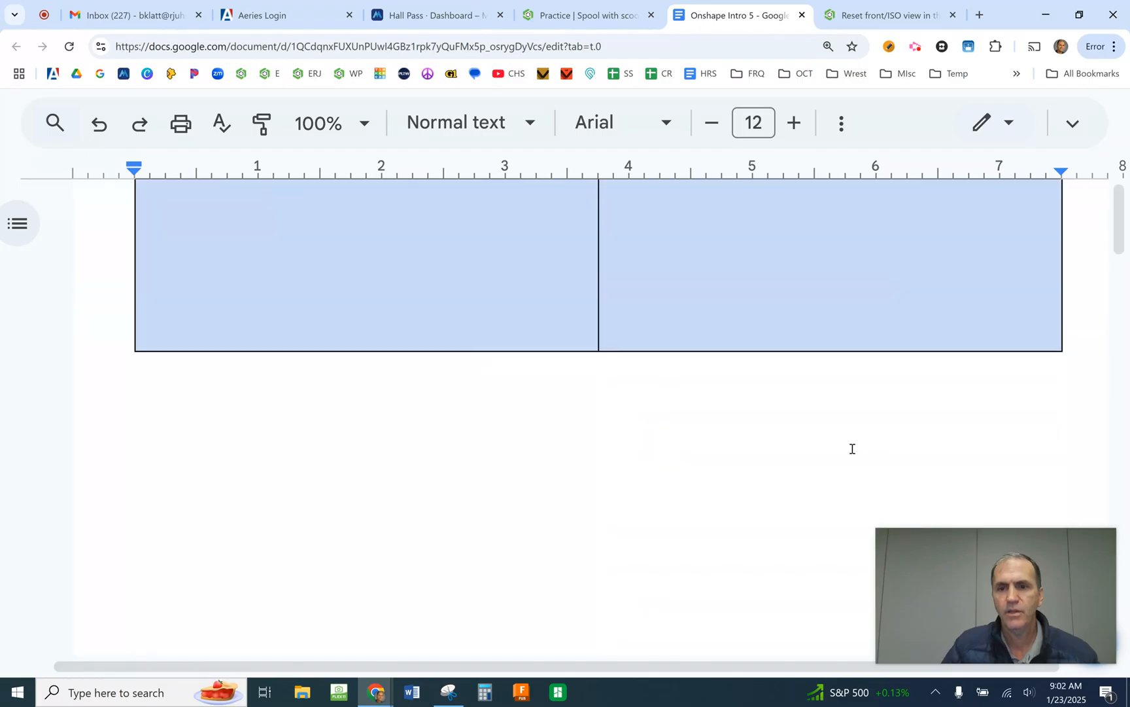
drag(1119, 345, 1120, 312)
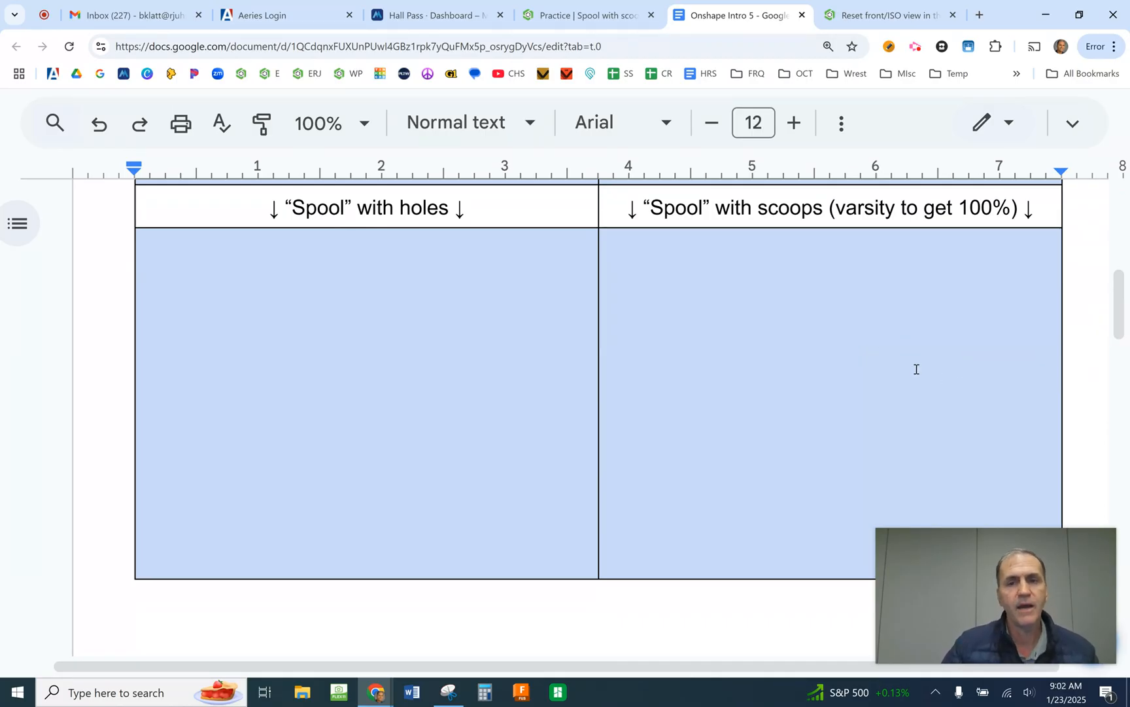
click(600, 18)
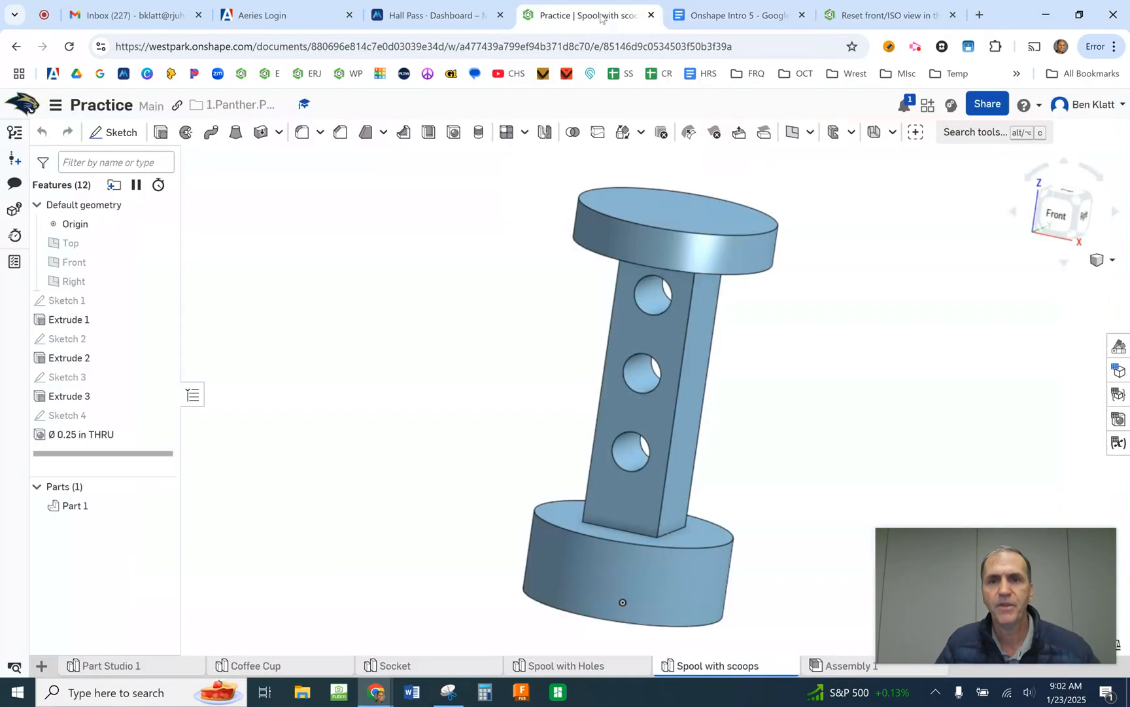